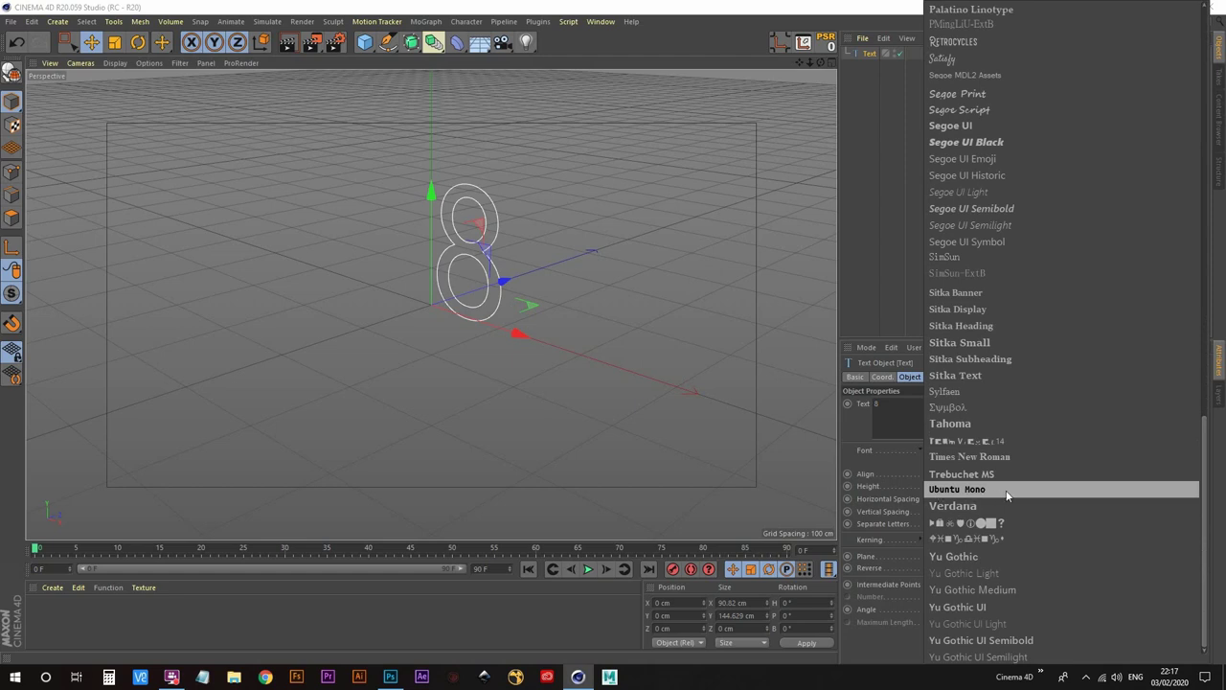
Set the figure-8 text spline's font to Ubuntu Mono and its alignment to Middle
left_click(1006, 489)
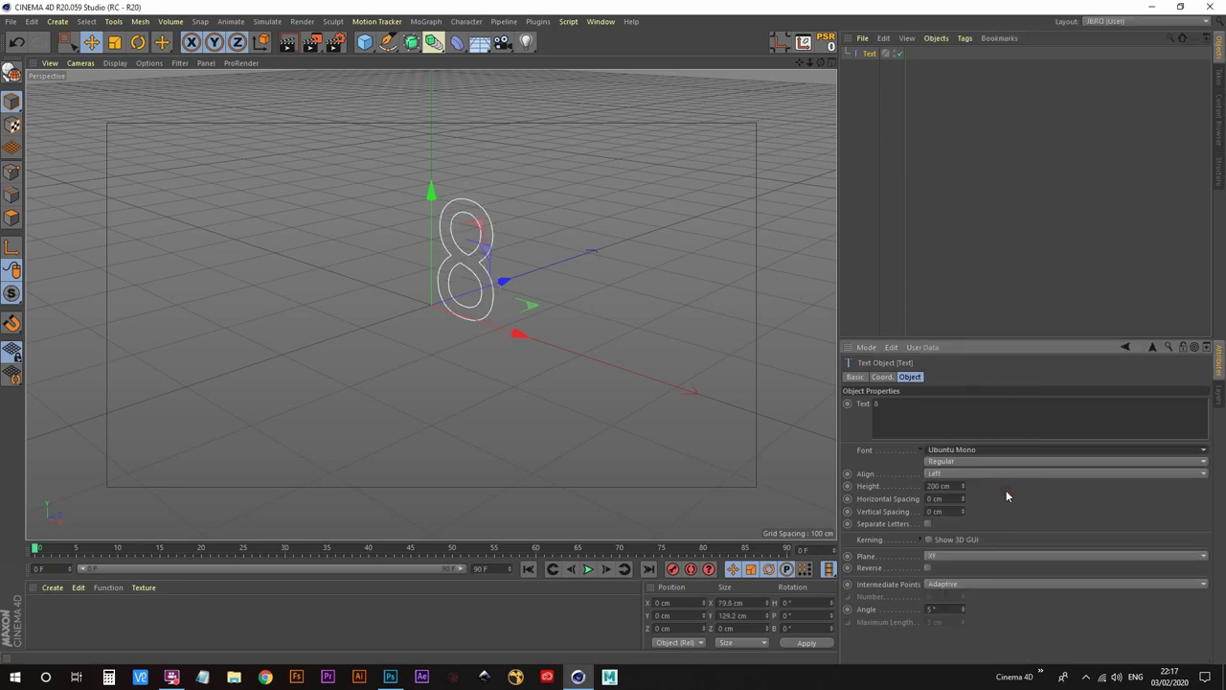
left_click(948, 469)
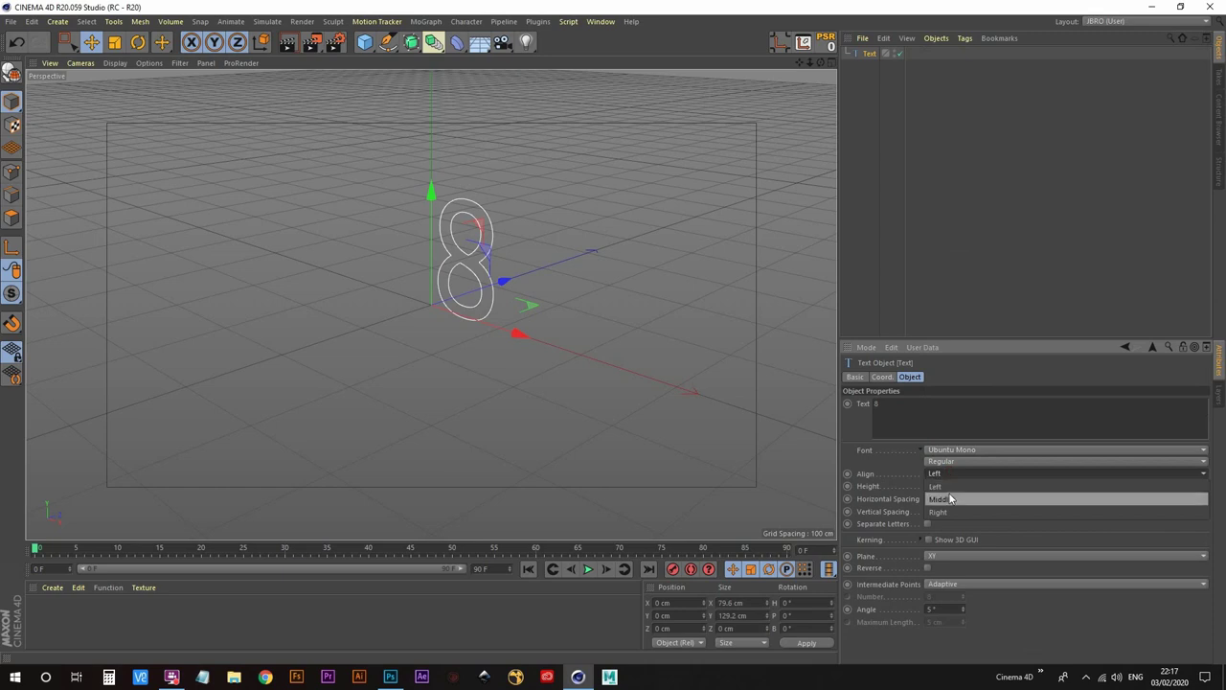
left_click(950, 497)
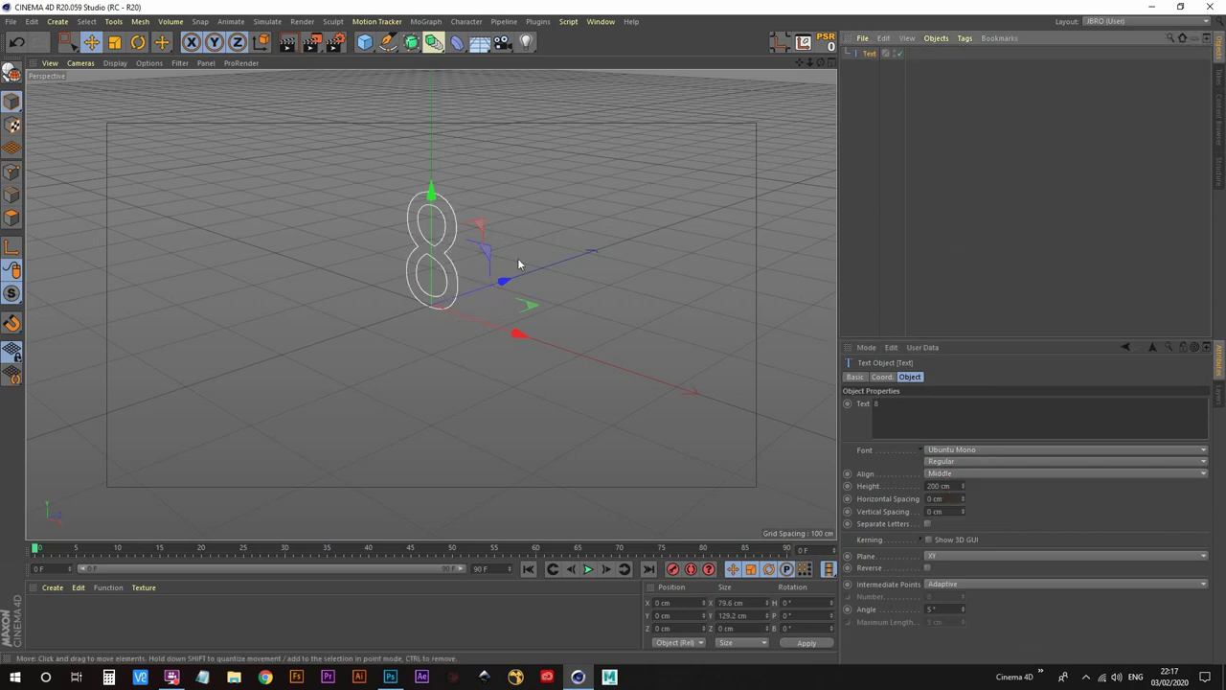
Rotate the text spline 90° in bank so the 8 lies sideways, and move it to about X -49 cm, Y 55 cm
key("r")
left_click_drag(493, 272, 465, 369)
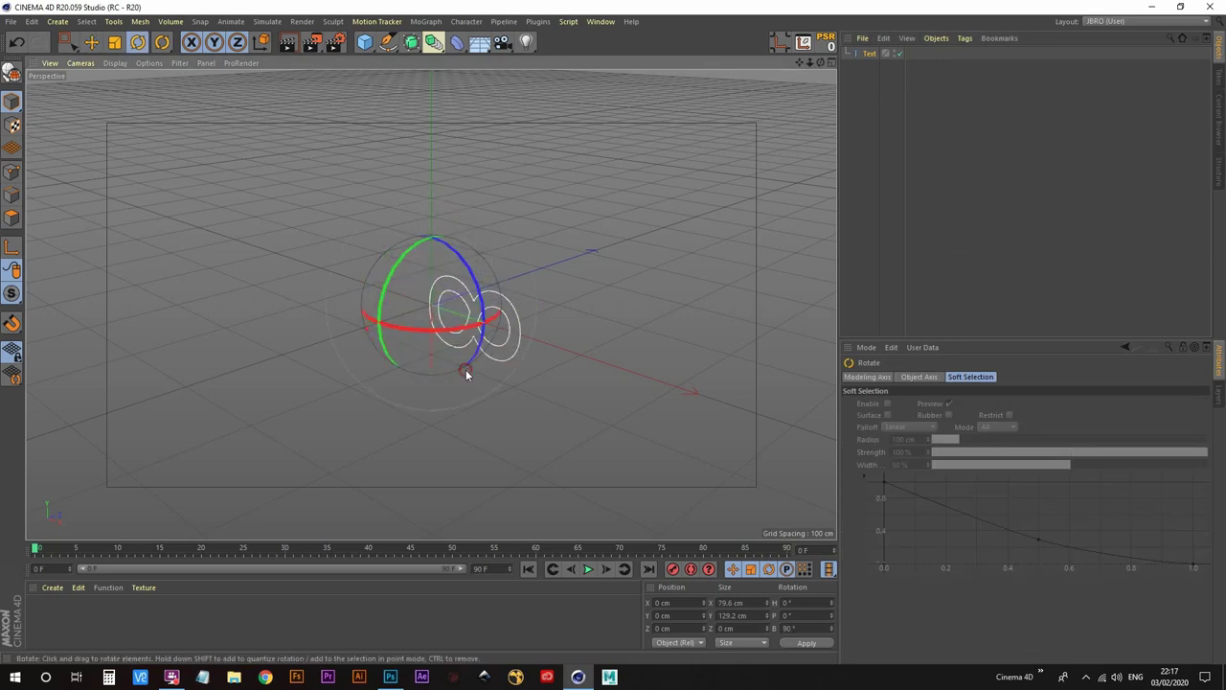
key("e")
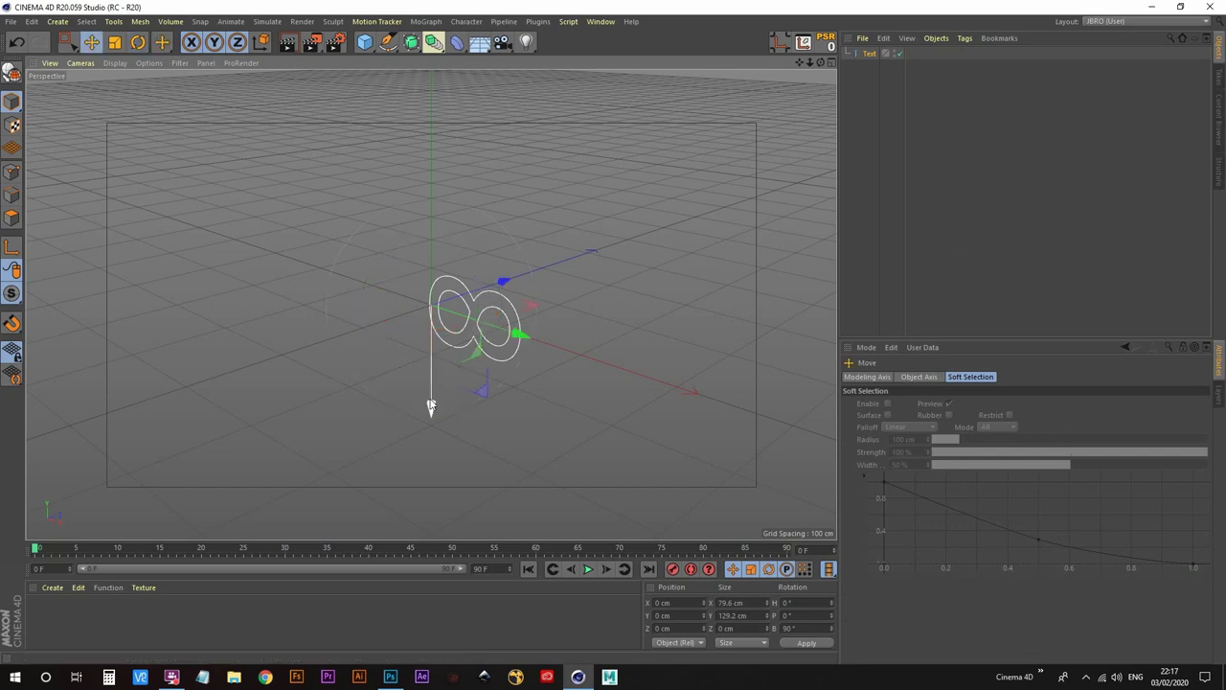
left_click_drag(430, 409, 430, 365)
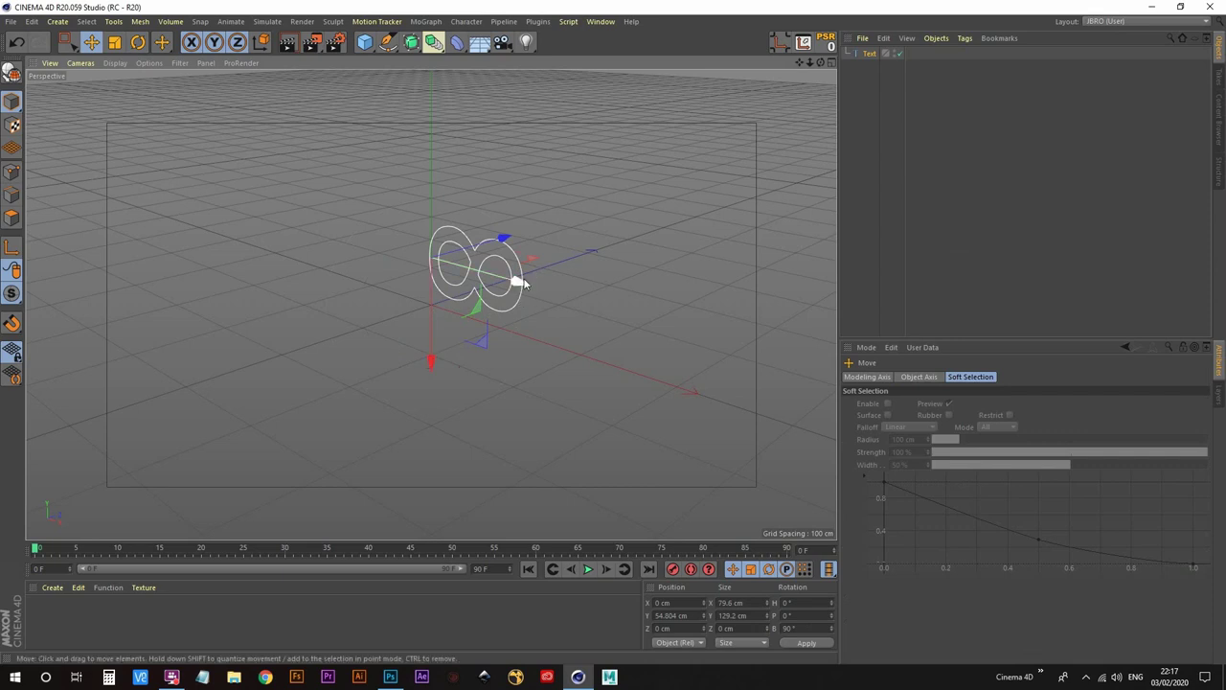
left_click_drag(514, 276, 445, 314)
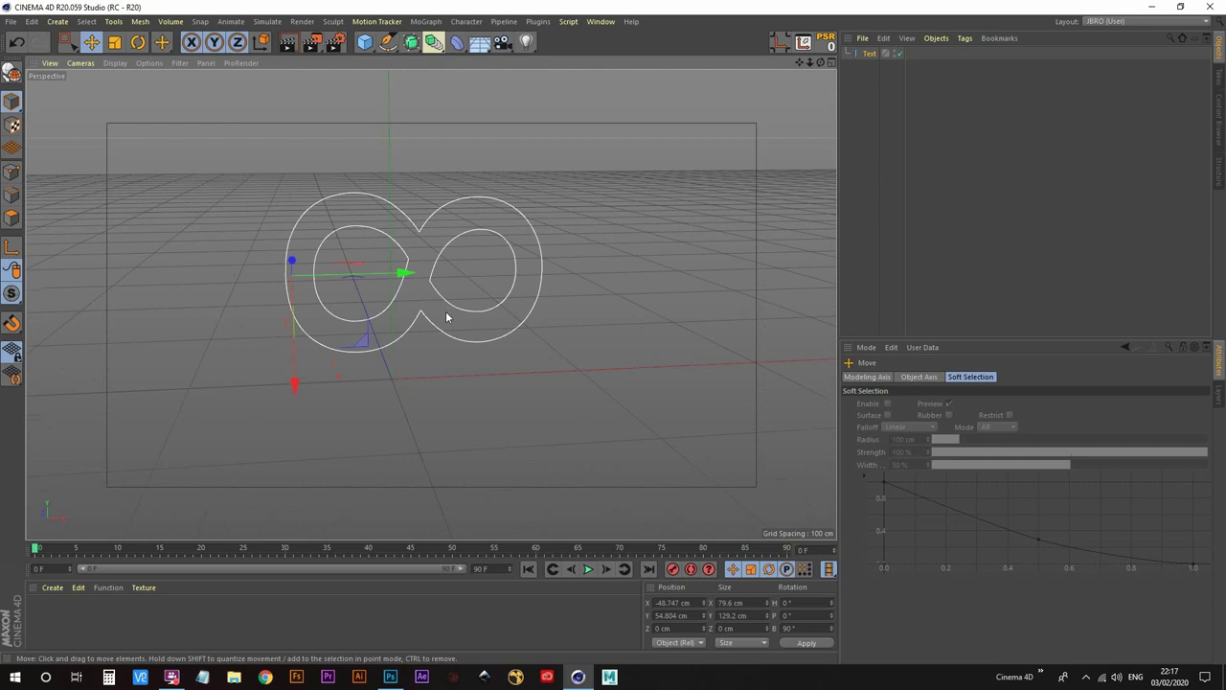
Add an Extrude generator to the text spline to turn the sideways 8 into a solid
left_click(868, 54)
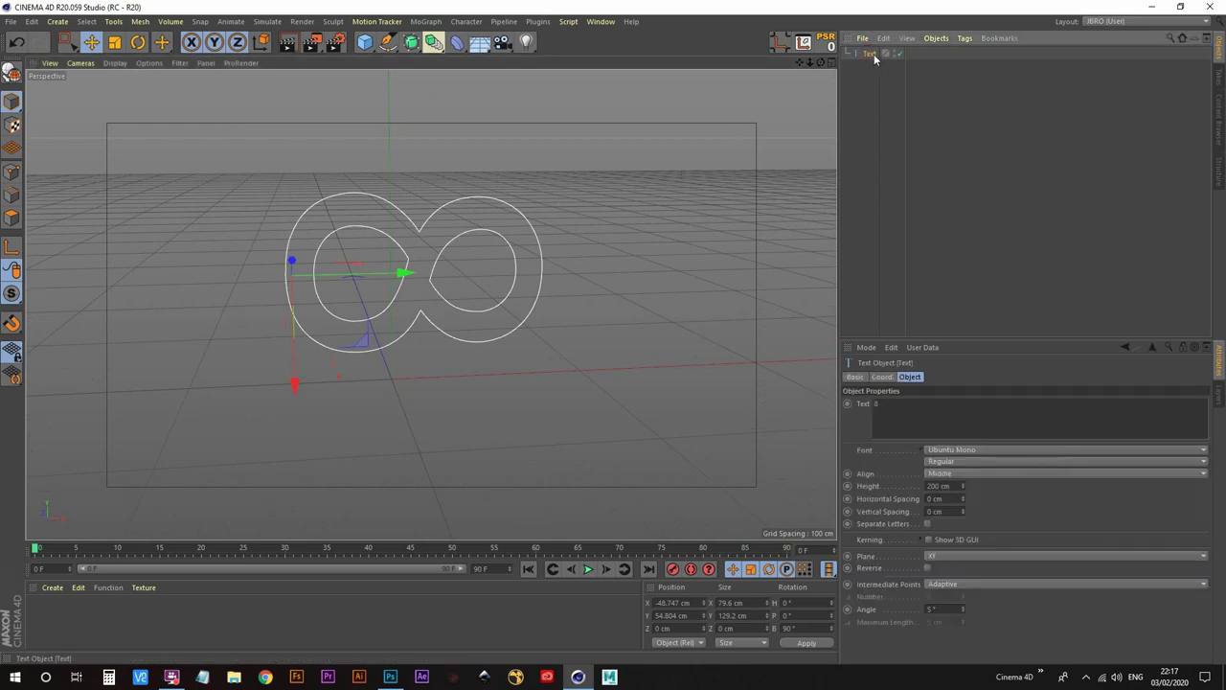
left_click(410, 44)
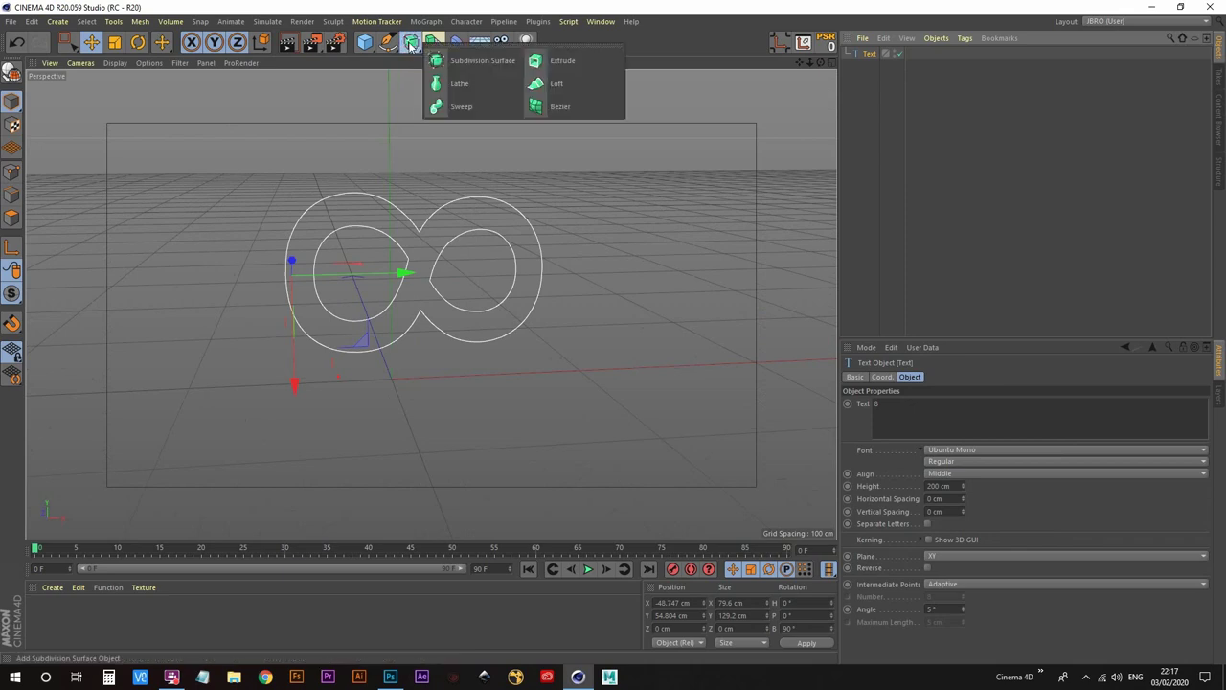
left_click(587, 62)
left_click_drag(532, 247, 474, 337, "alt")
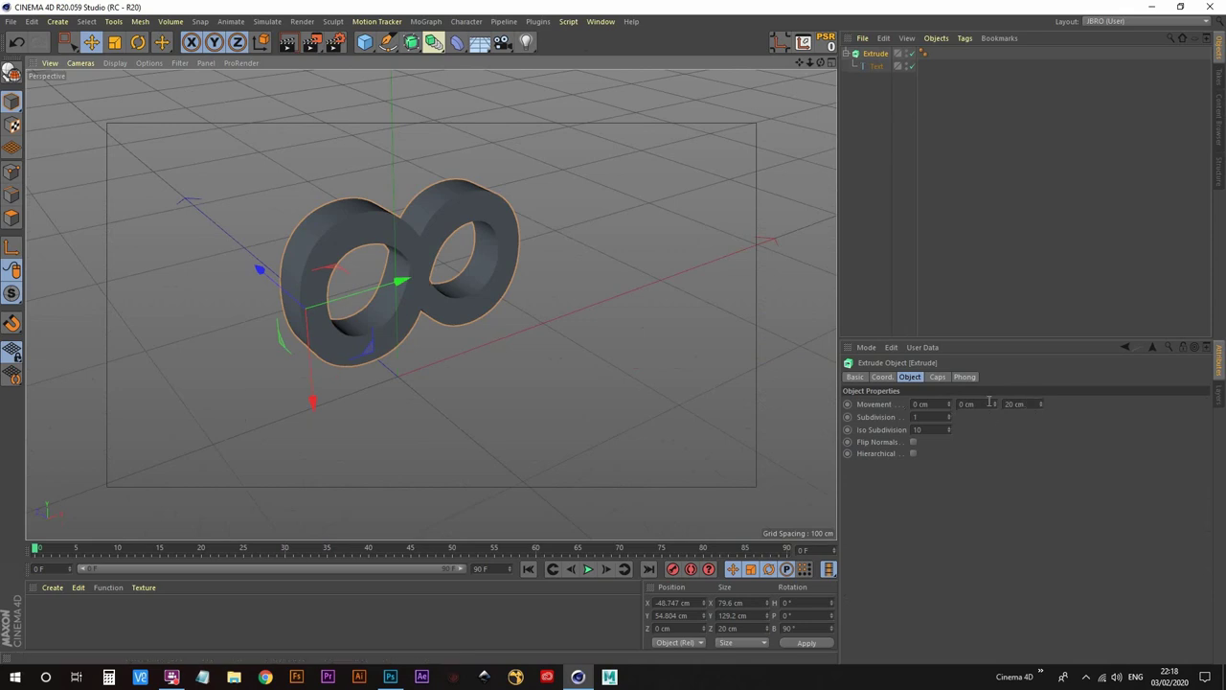
Set the extrusion's Z movement to 25 cm
left_click_drag(1042, 405, 947, 374)
key("Return")
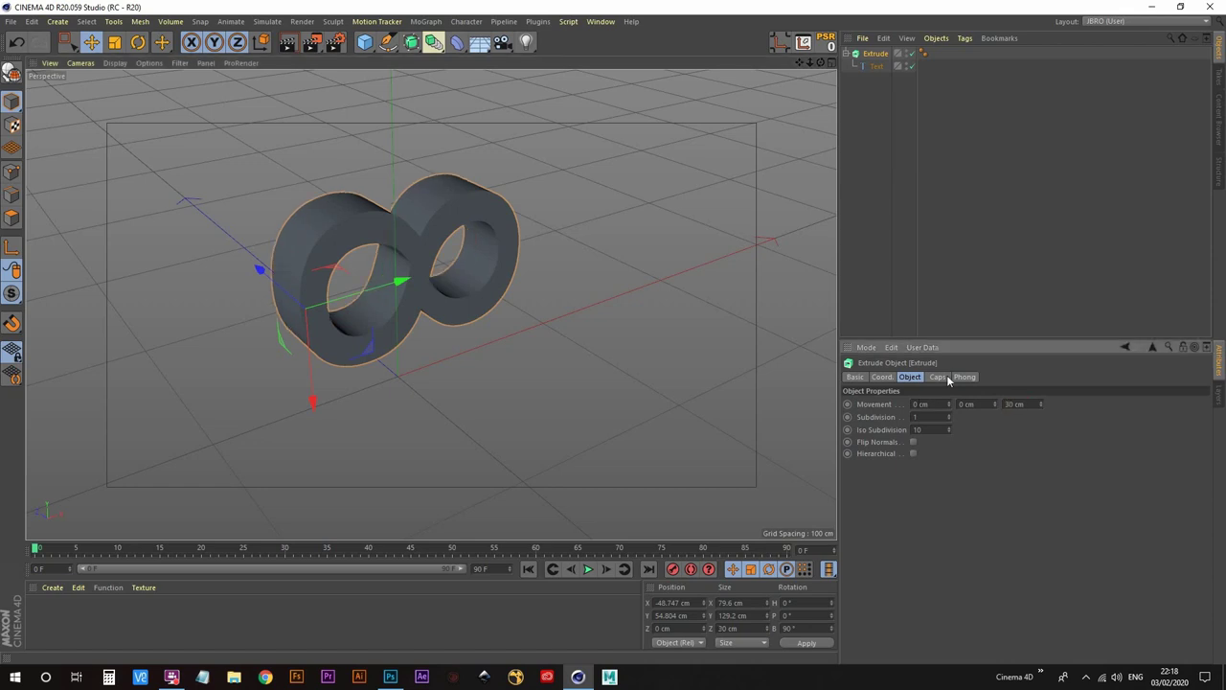
mouse_move(373, 258)
left_mouse_down("alt")
mouse_move(402, 277)
mouse_move(391, 257)
left_mouse_up("alt")
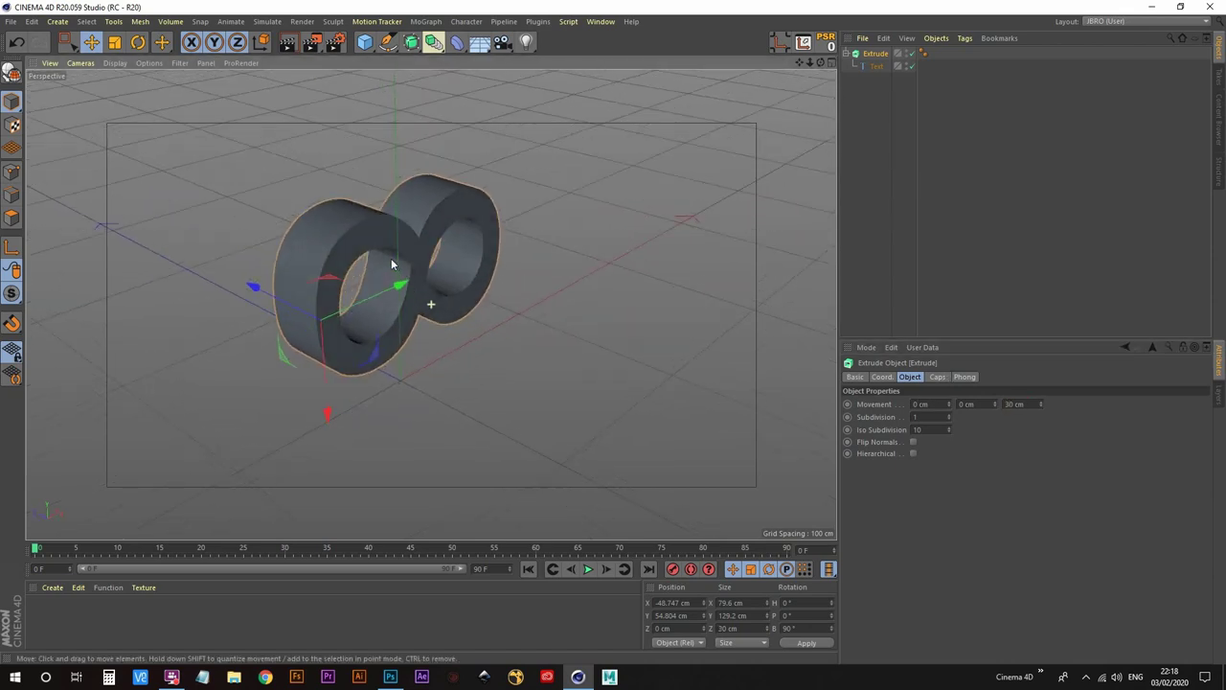
left_click(1013, 403)
type("25")
key("Return")
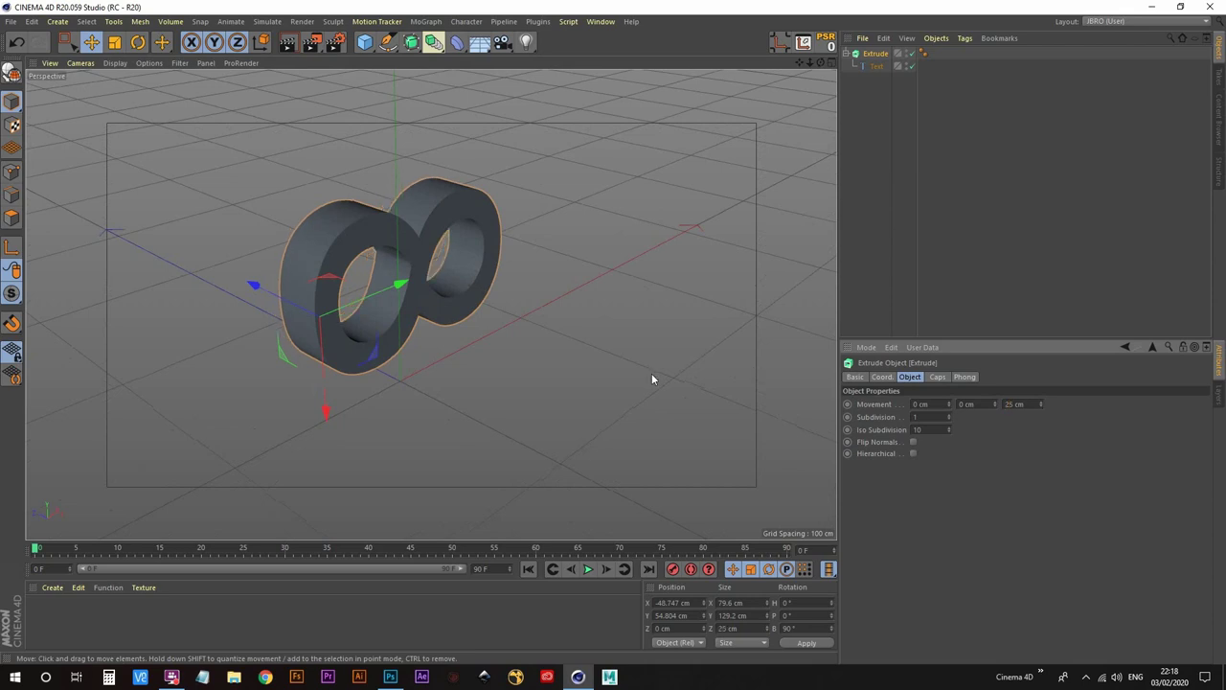
Set both the start and end caps of the extrusion to Fillet Cap
left_click_drag(654, 381, 383, 288, "alt")
left_click(936, 376)
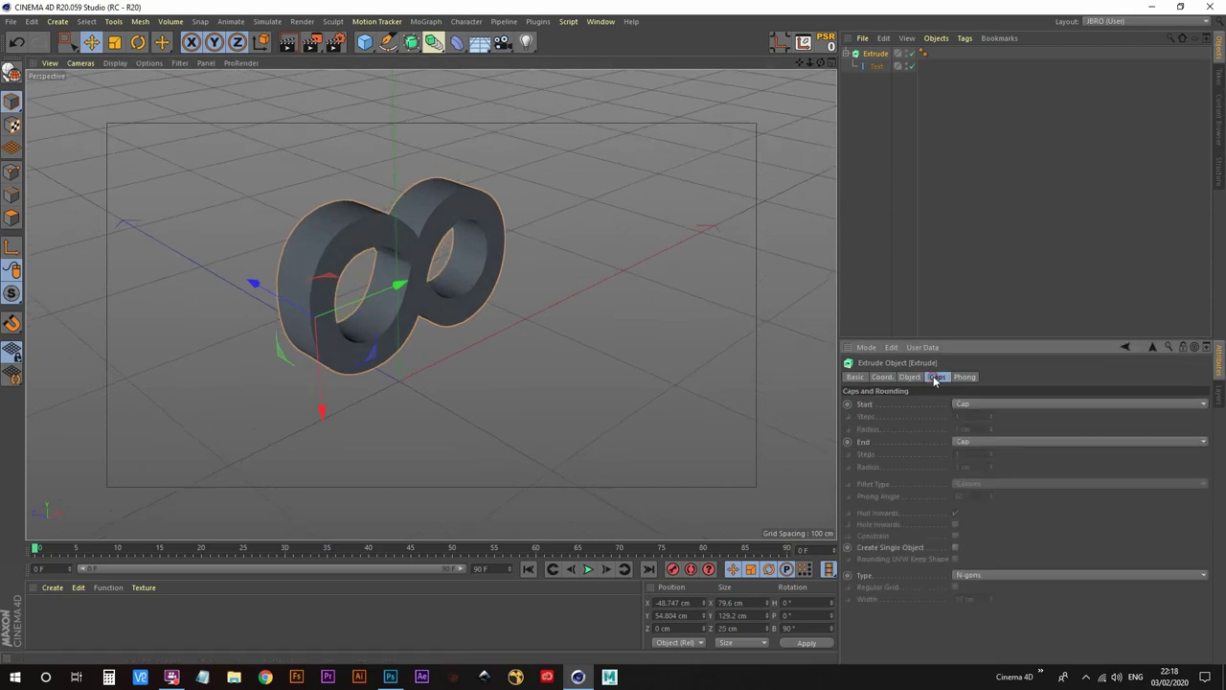
left_click(1019, 406)
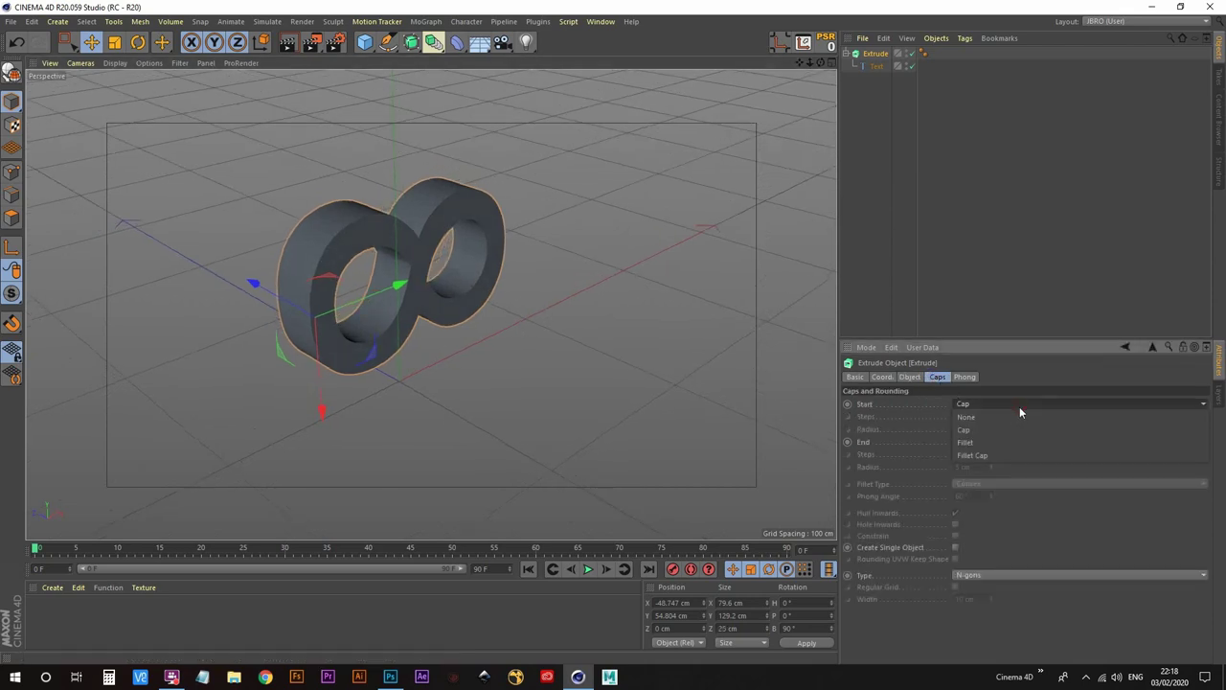
left_click(991, 457)
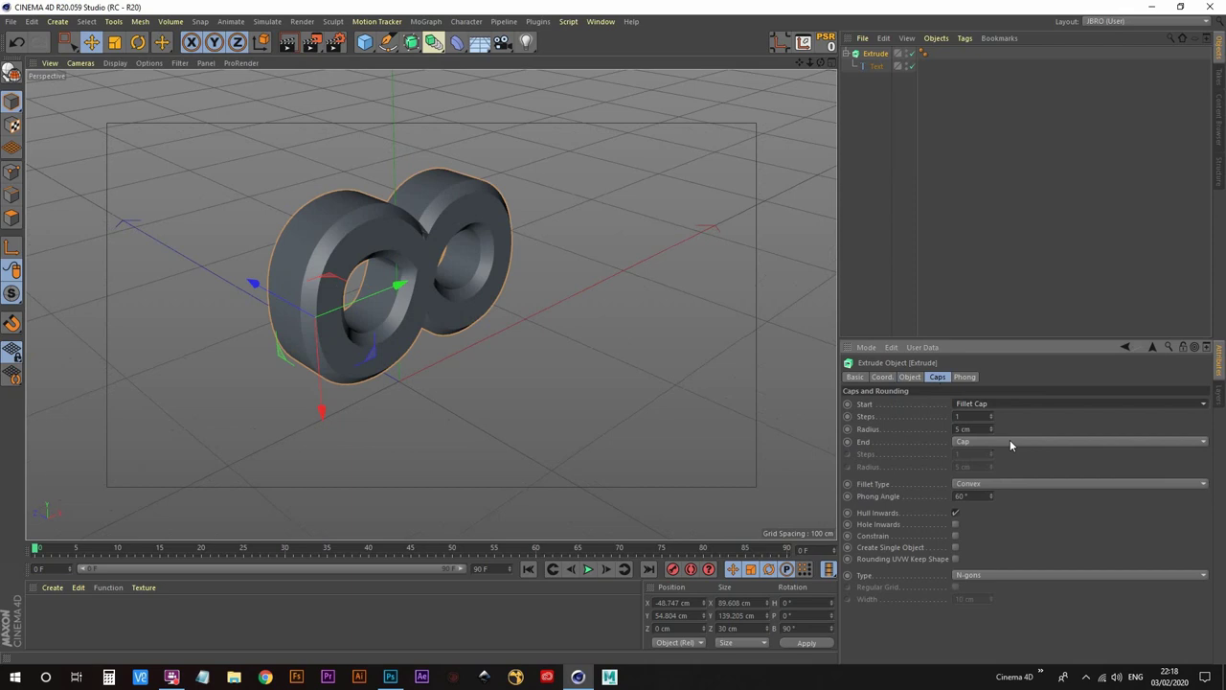
left_click(1006, 442)
left_click(999, 493)
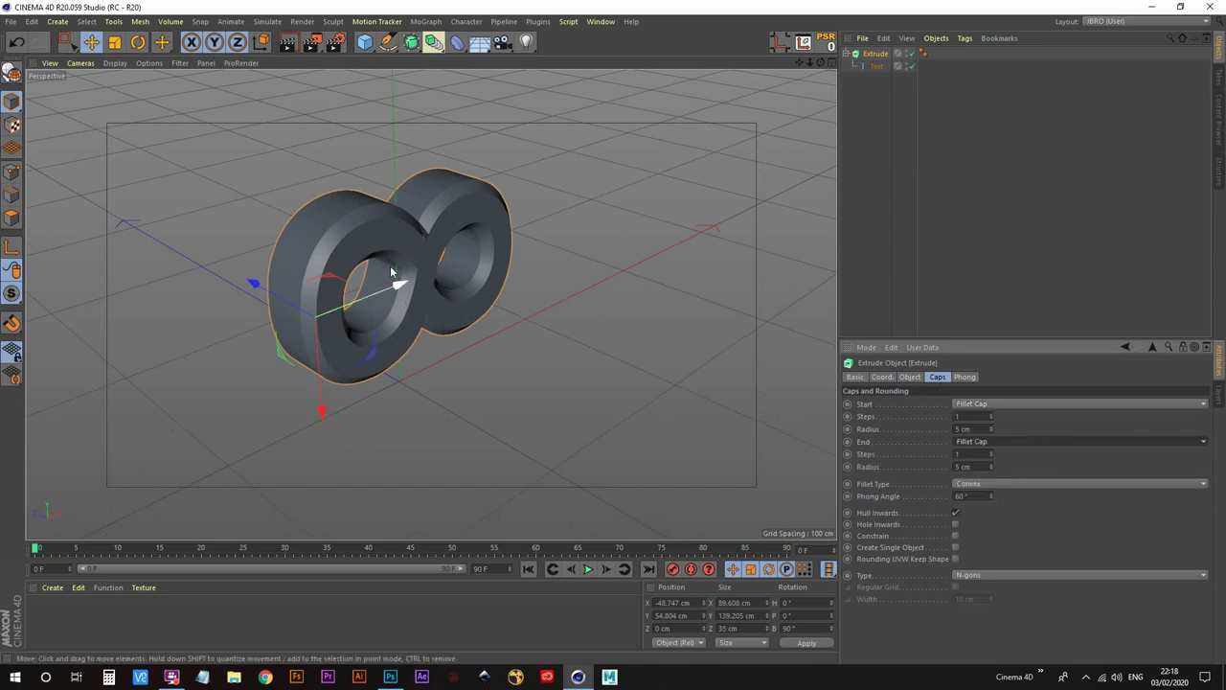
left_click_drag(405, 274, 354, 234, "alt")
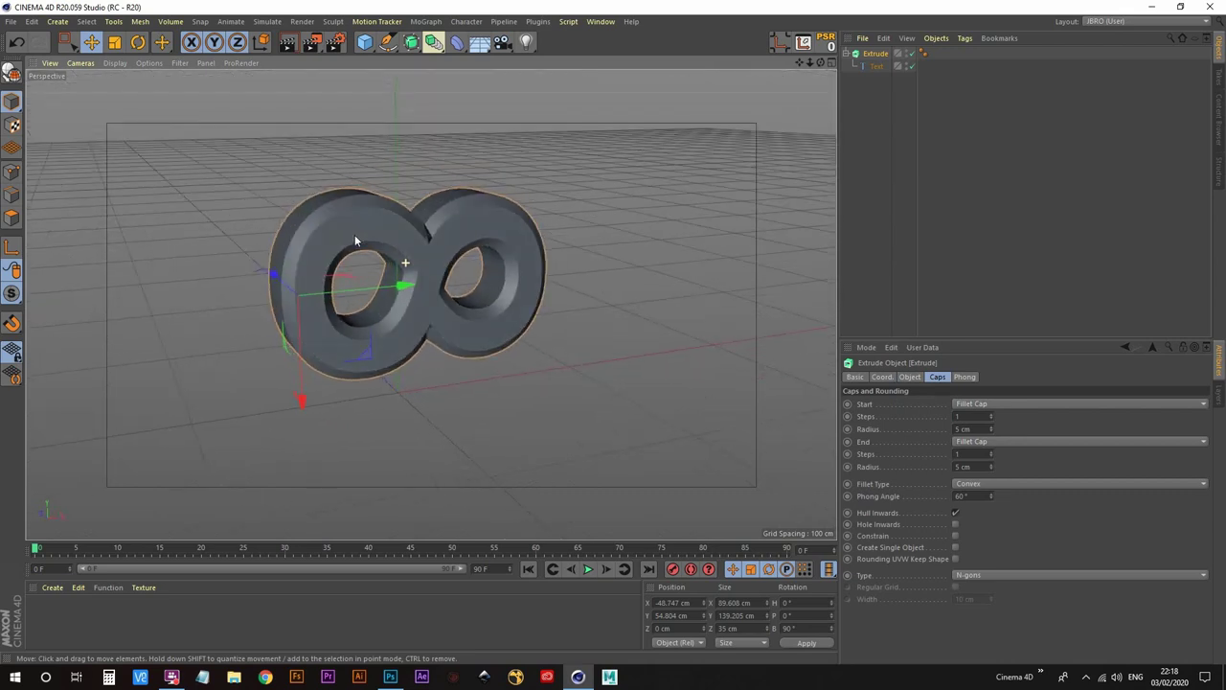
Enable Constrain for the extrusion's cap rounding
left_click(875, 536)
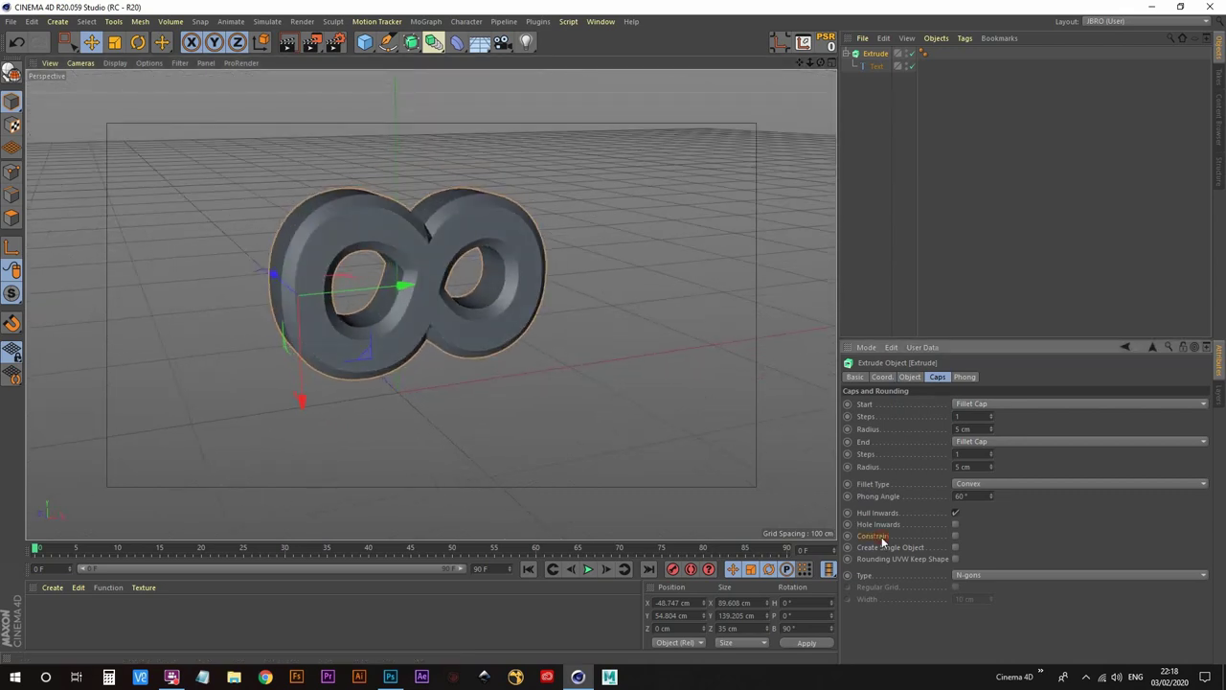
left_click(956, 536)
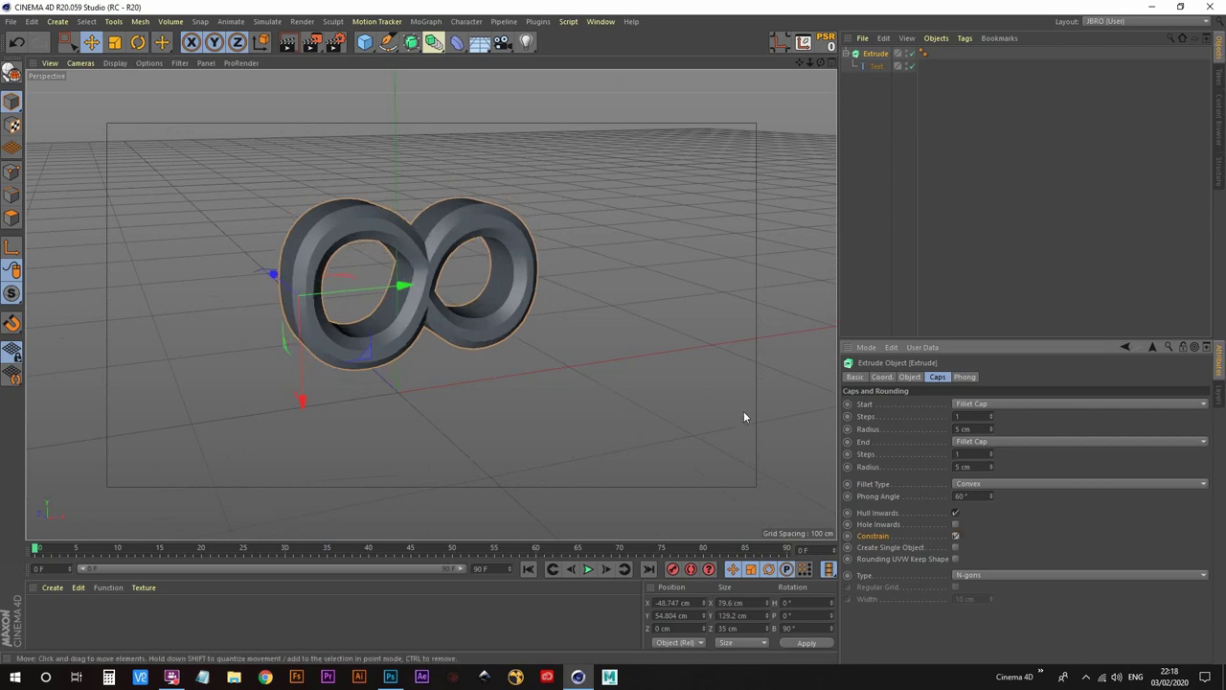
left_click_drag(388, 281, 368, 288, "alt")
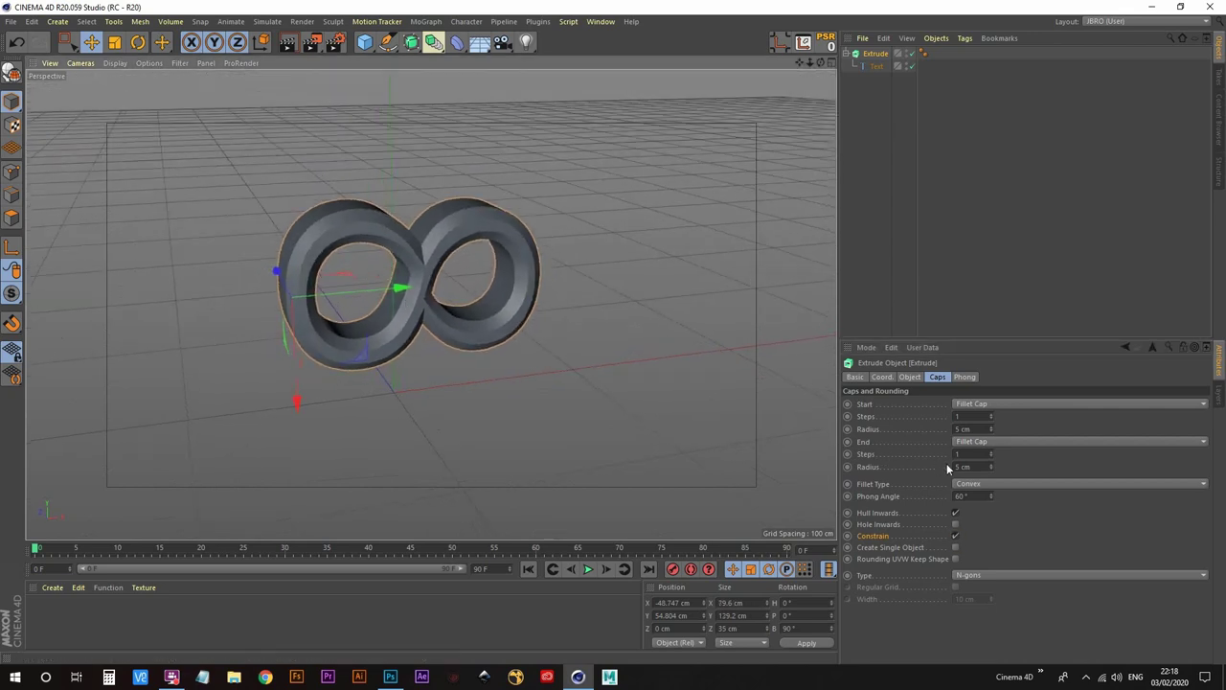
Reduce the extrusion's end fillet radius to 2 cm and its start fillet radius to 4 cm
left_click(991, 469)
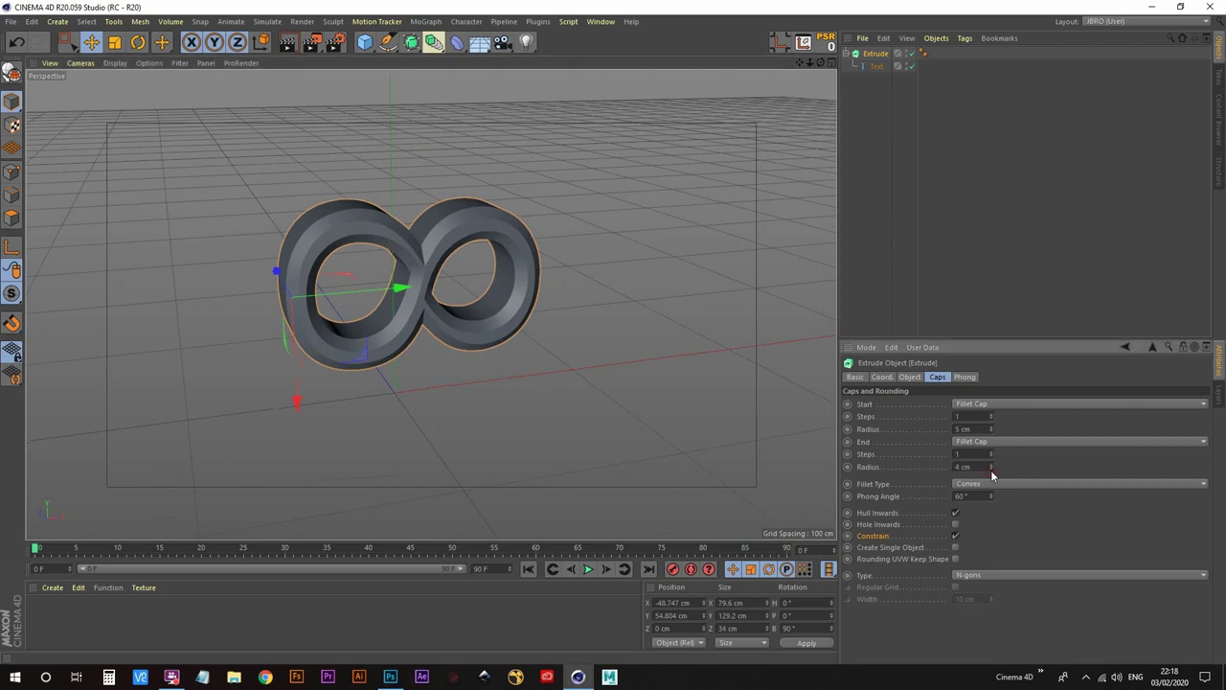
left_click(992, 469)
left_click(991, 470)
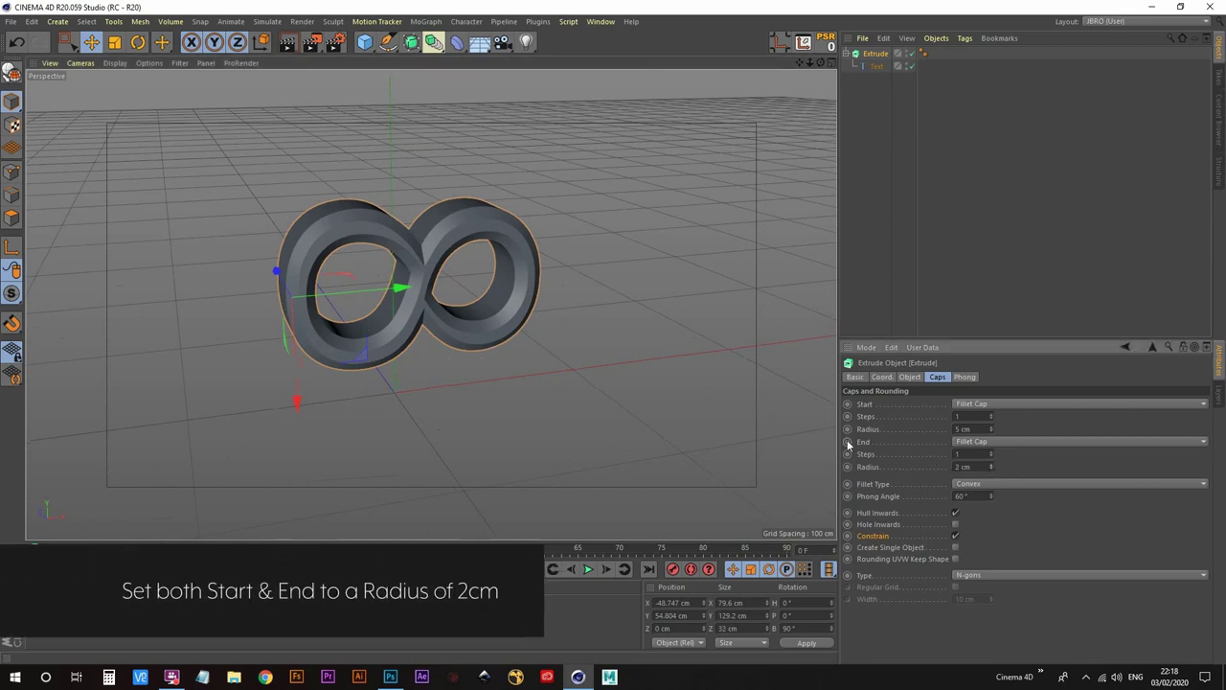
left_click(992, 432)
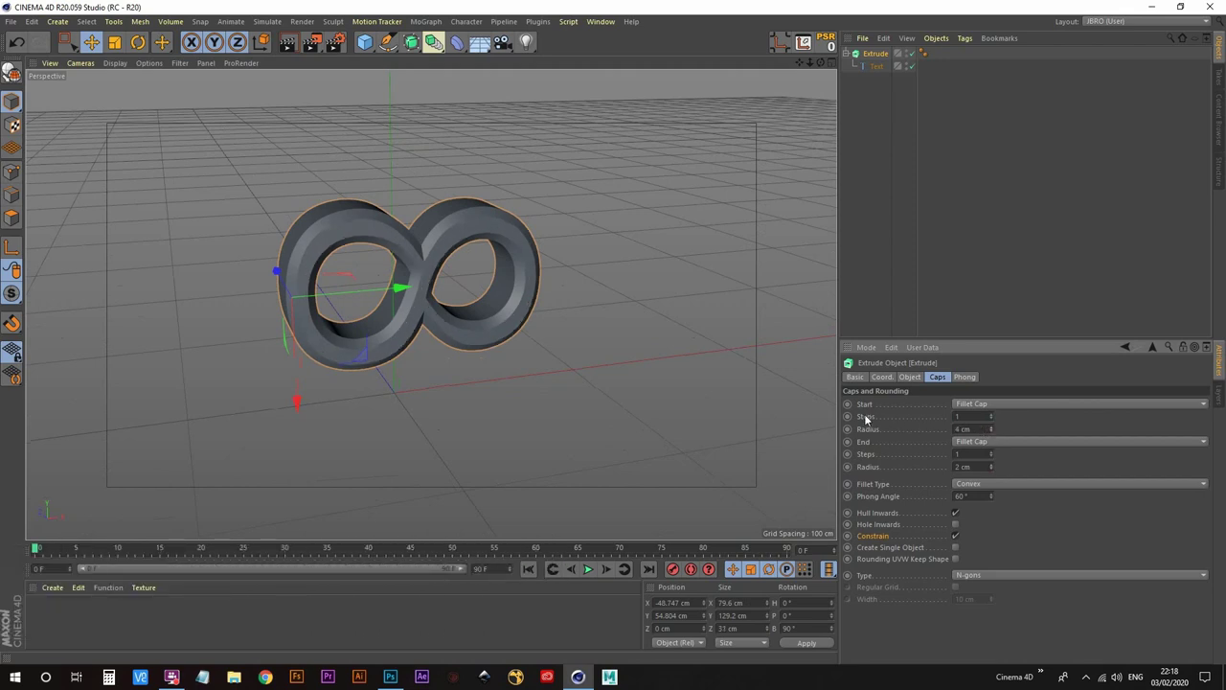
left_click_drag(418, 287, 445, 284, "alt")
mouse_move(445, 285)
right_mouse_down("alt")
mouse_move(478, 233)
mouse_move(458, 292)
right_mouse_up("alt")
left_click_drag(457, 292, 471, 314, "alt")
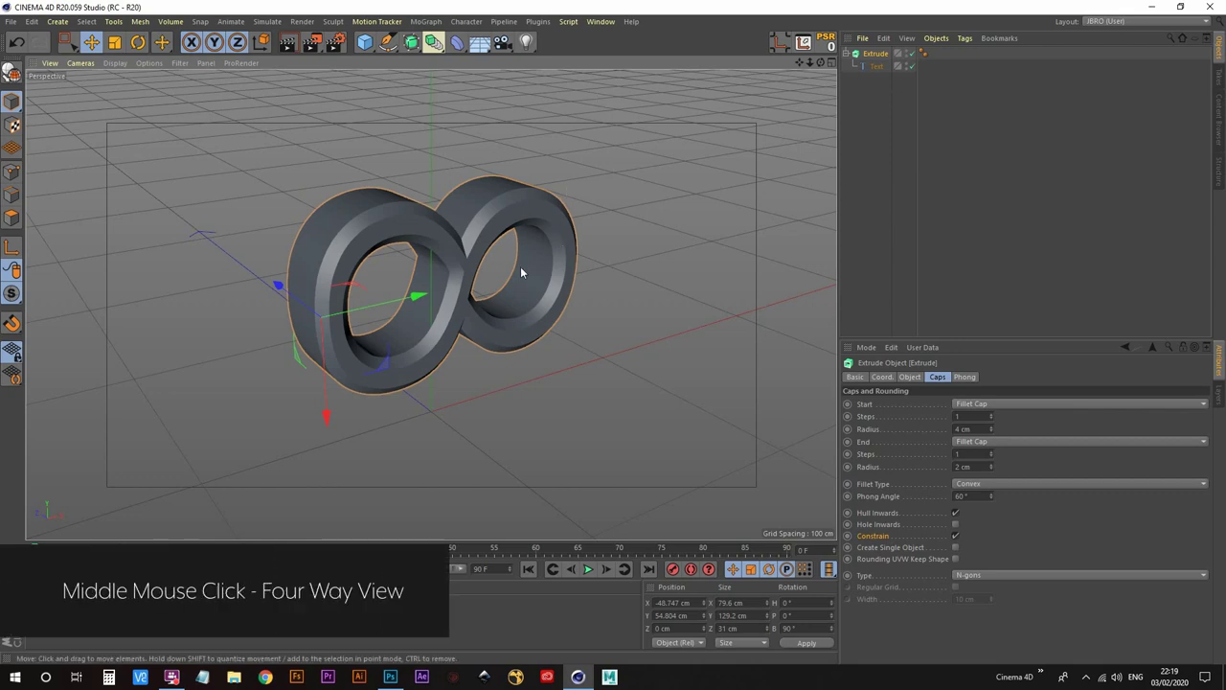
Draw an arc over the extruded 8 in the top view with the Spline Arc Tool, and return to the perspective view
middle_click(469, 296)
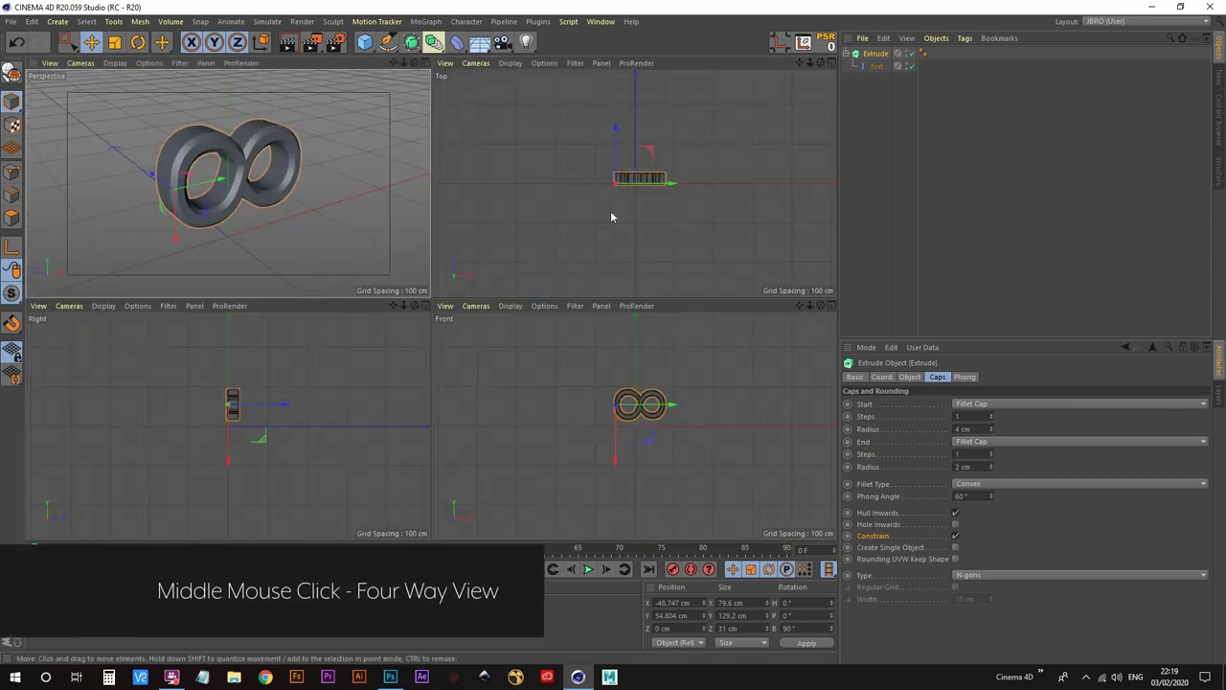
middle_click(650, 204)
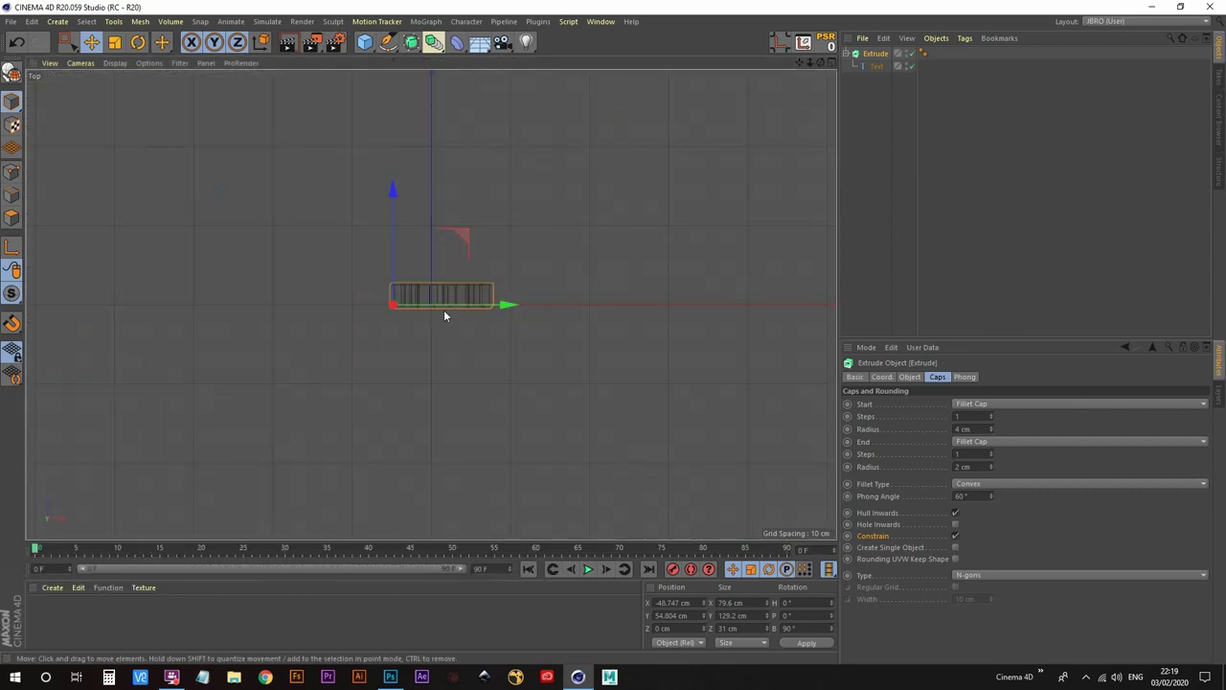
scroll(451, 302, "up", 5)
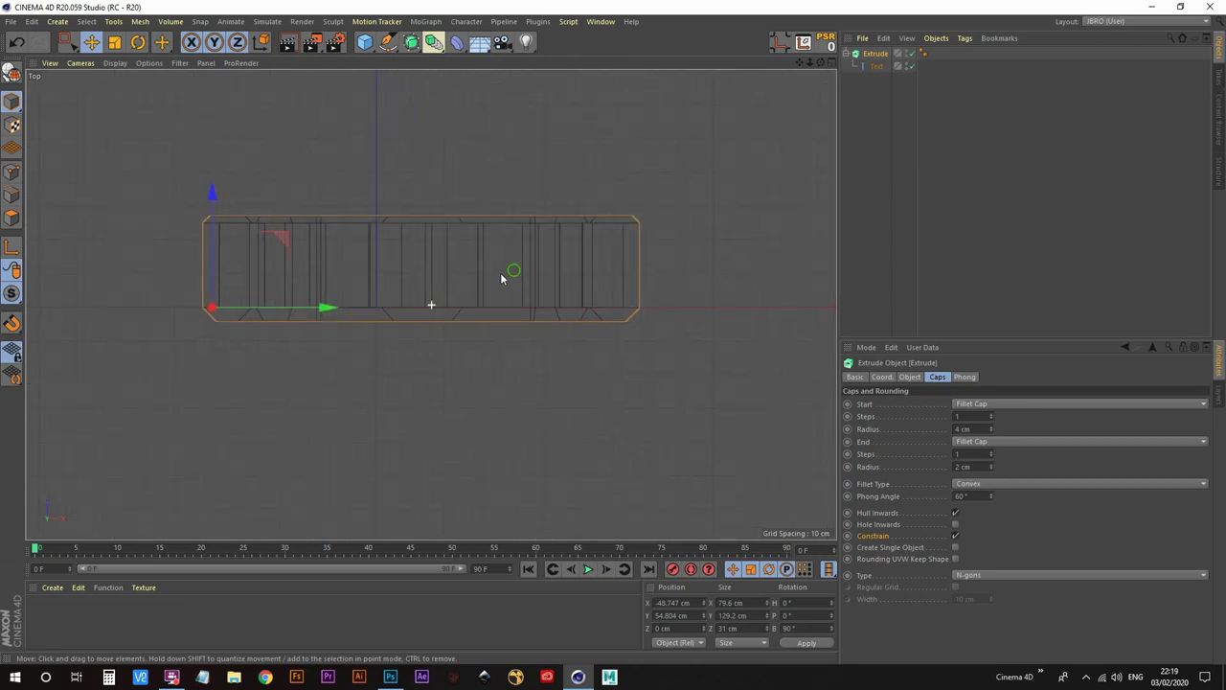
left_click(388, 42)
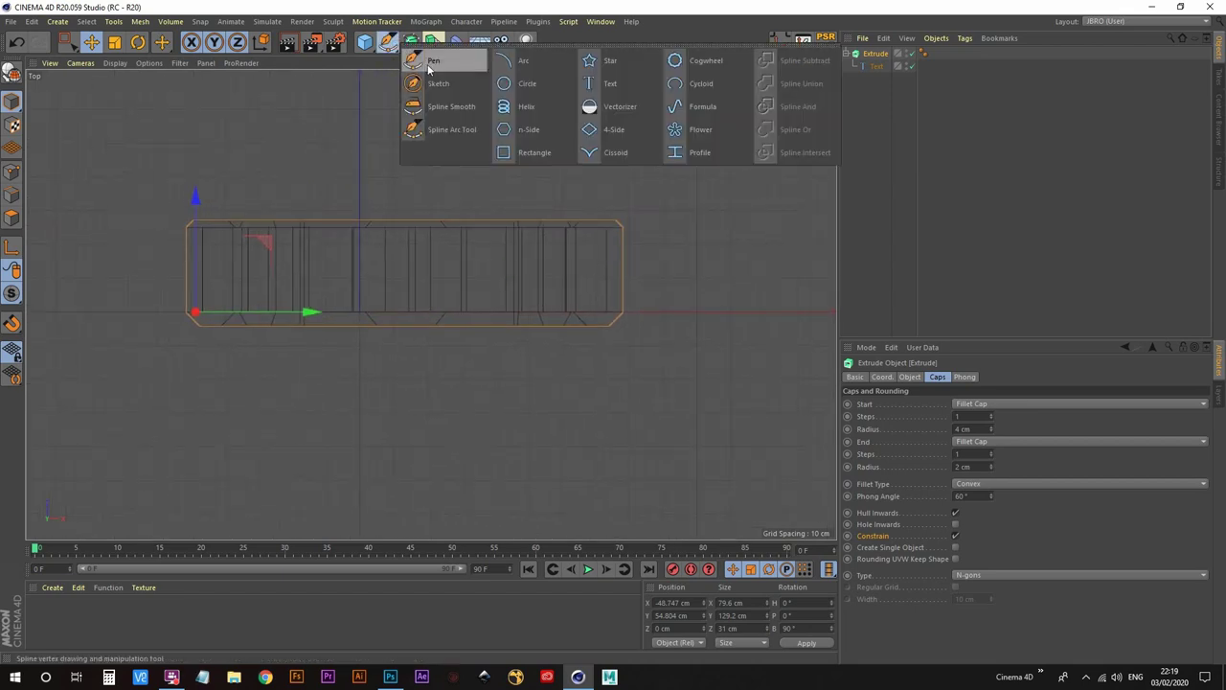
left_click(451, 135)
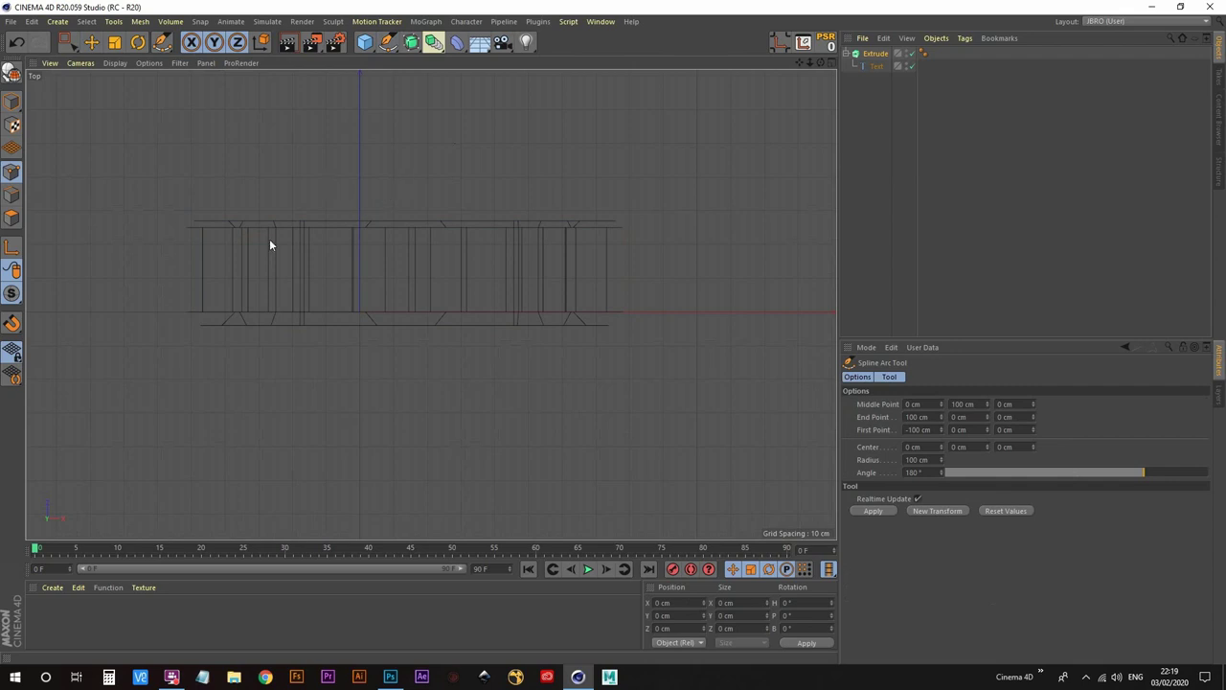
left_click(387, 41)
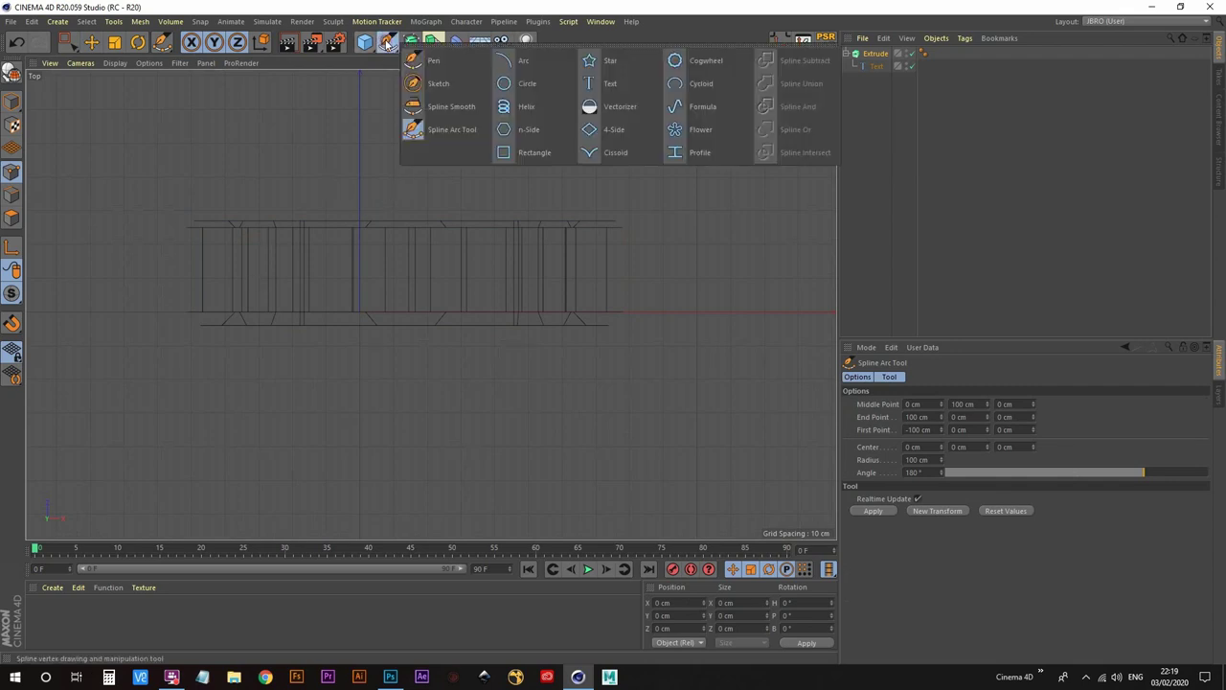
left_click(453, 129)
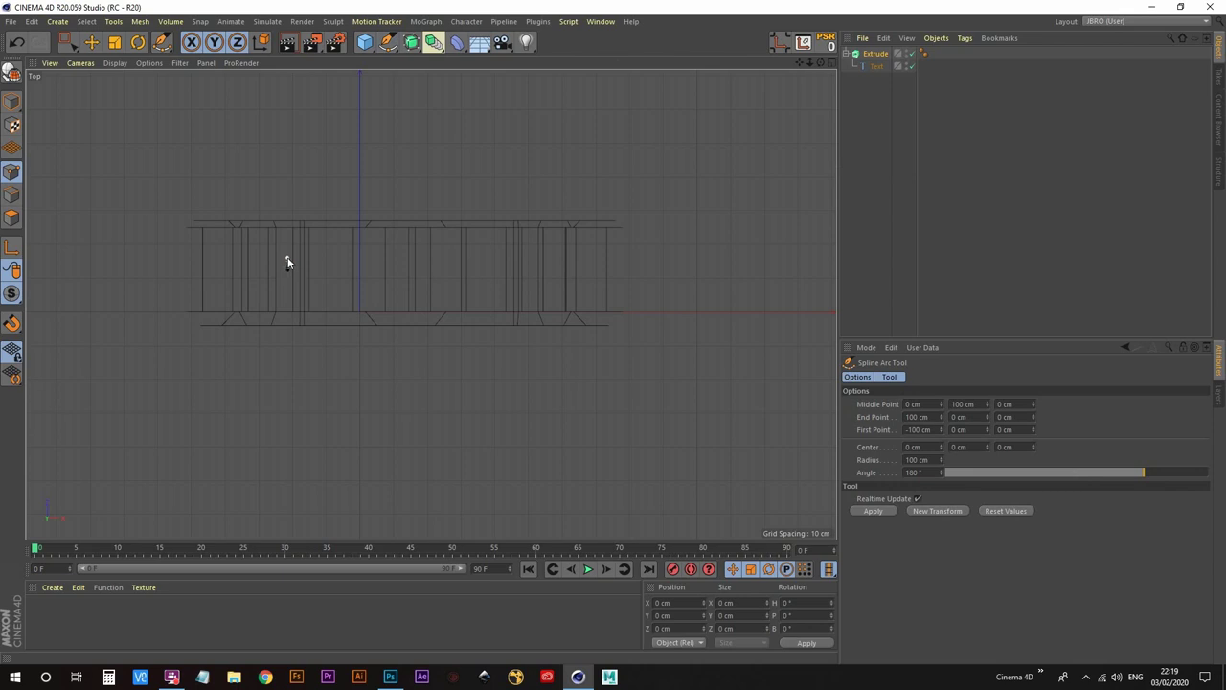
mouse_move(287, 268)
left_mouse_down()
mouse_move(290, 153)
mouse_move(294, 196)
left_mouse_up()
left_click_drag(288, 266, 289, 259)
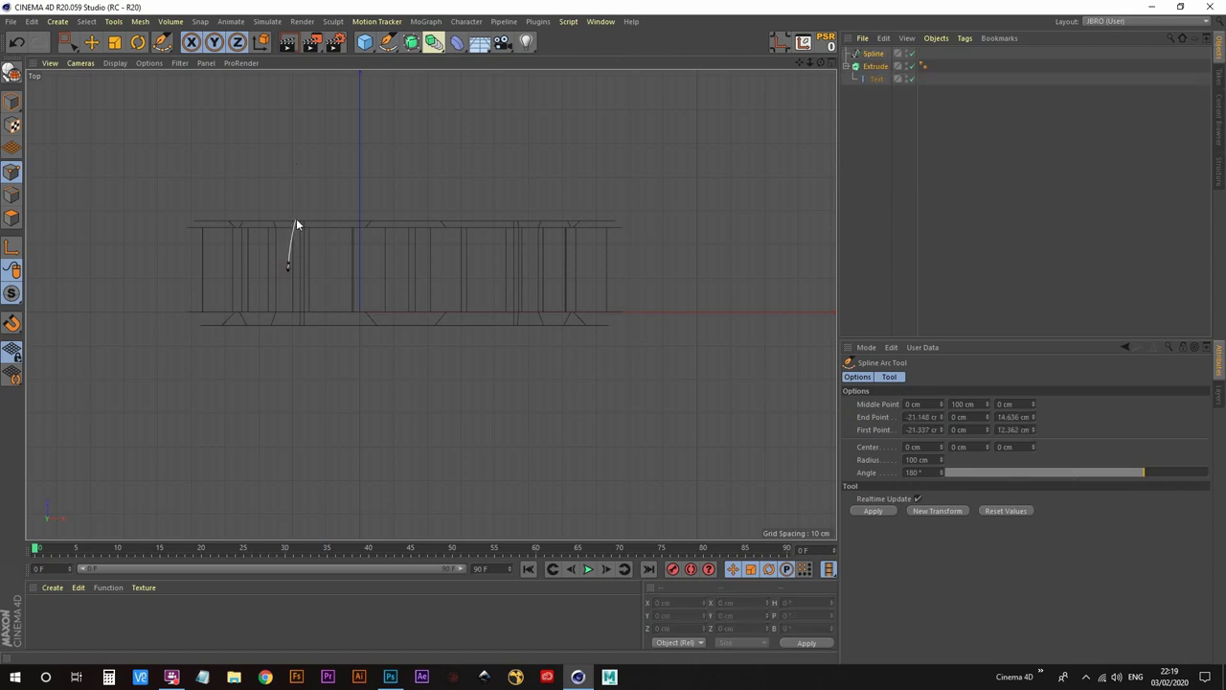
left_click_drag(334, 199, 372, 234)
middle_click(369, 233)
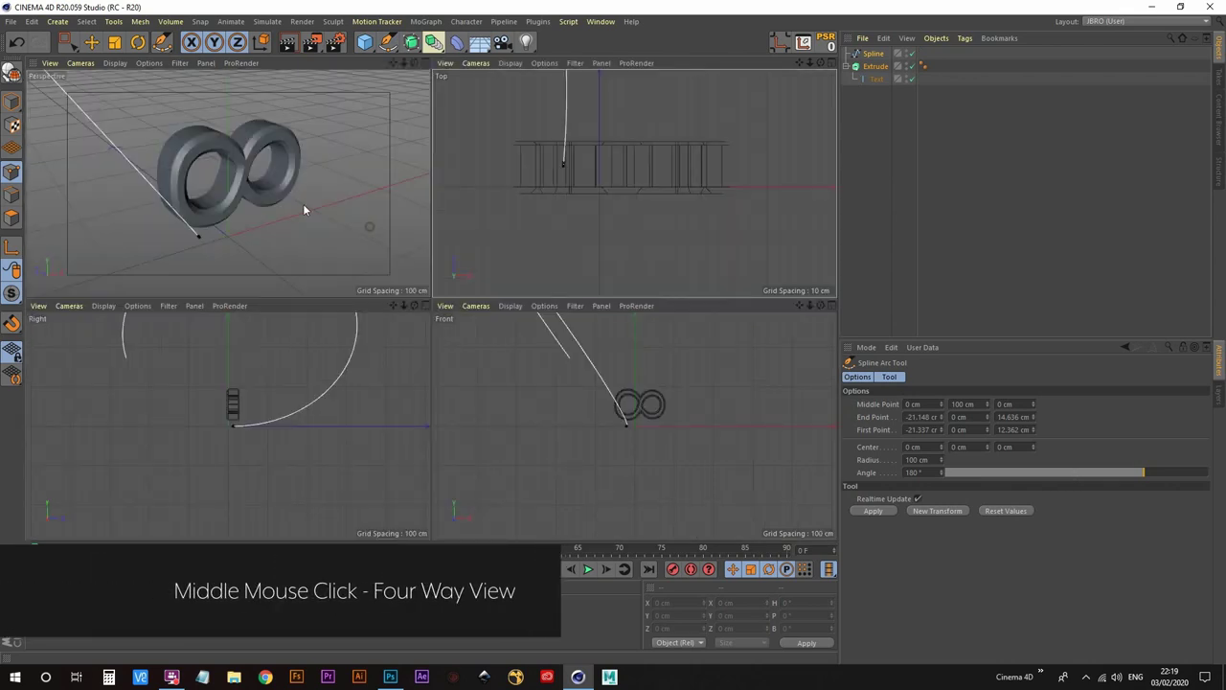
middle_click(292, 198)
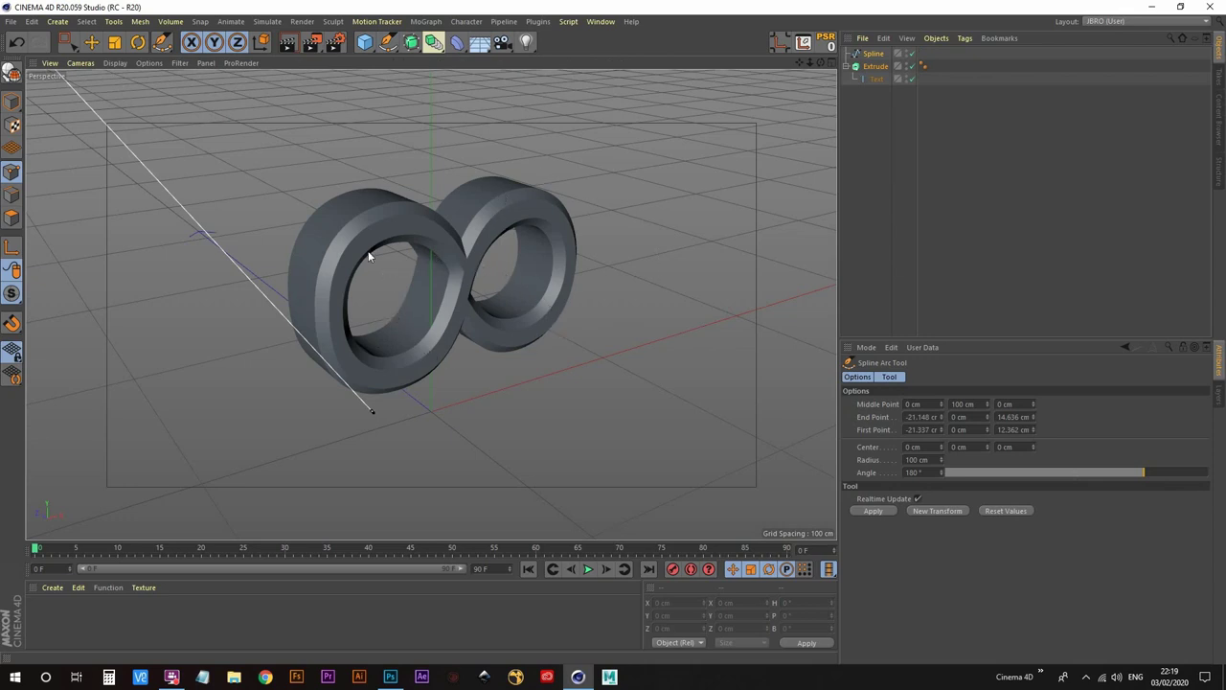
Draw connected spline arcs in the top view: a half circle over the middle, a loop around the 8's right end, and a lower arc back
middle_click(431, 264)
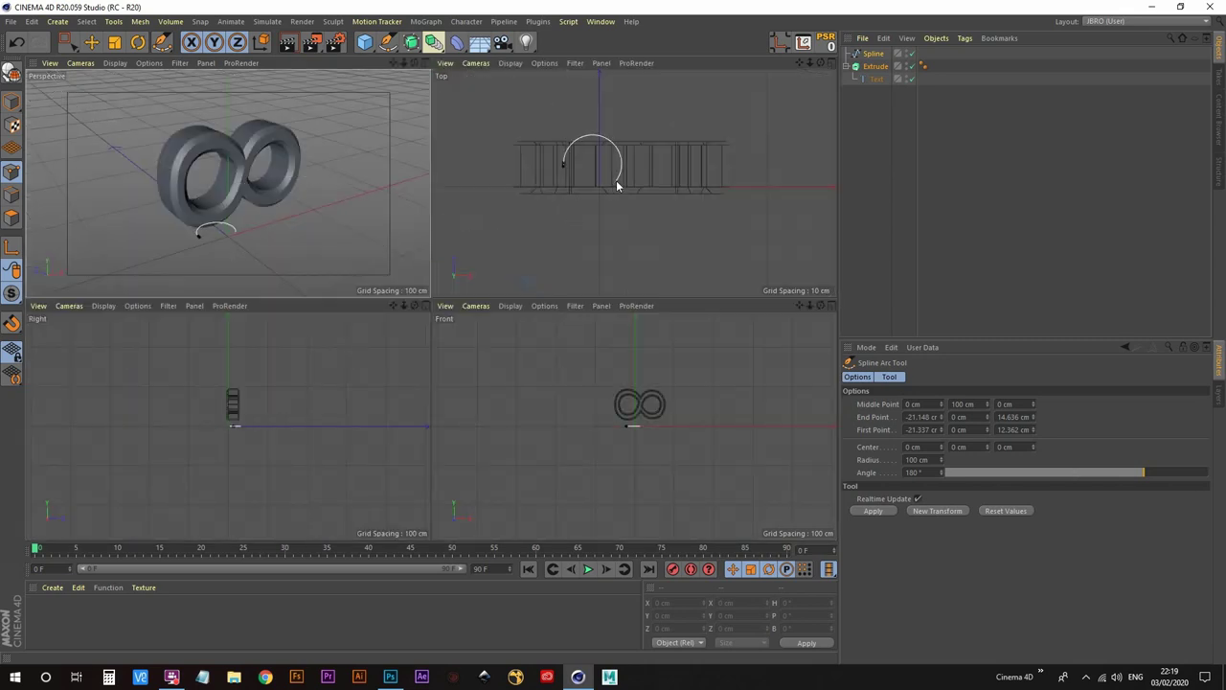
middle_click(616, 180)
left_click_drag(289, 267, 281, 331)
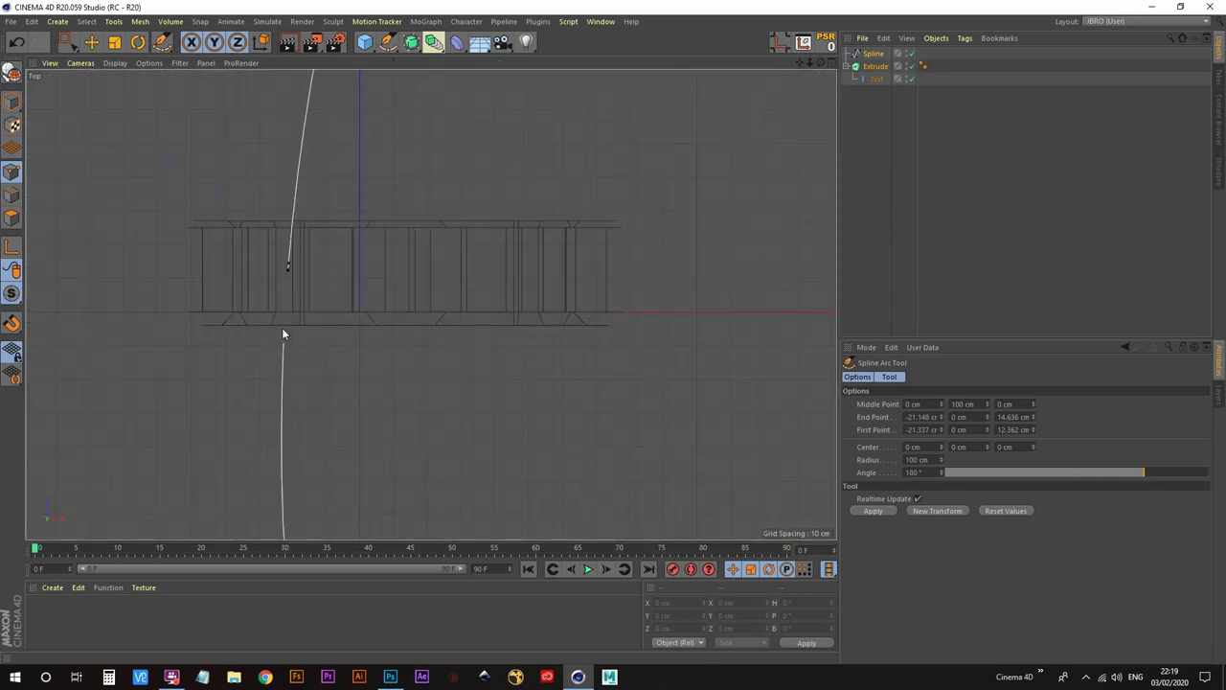
key("ctrl+z")
left_click_drag(318, 198, 519, 273)
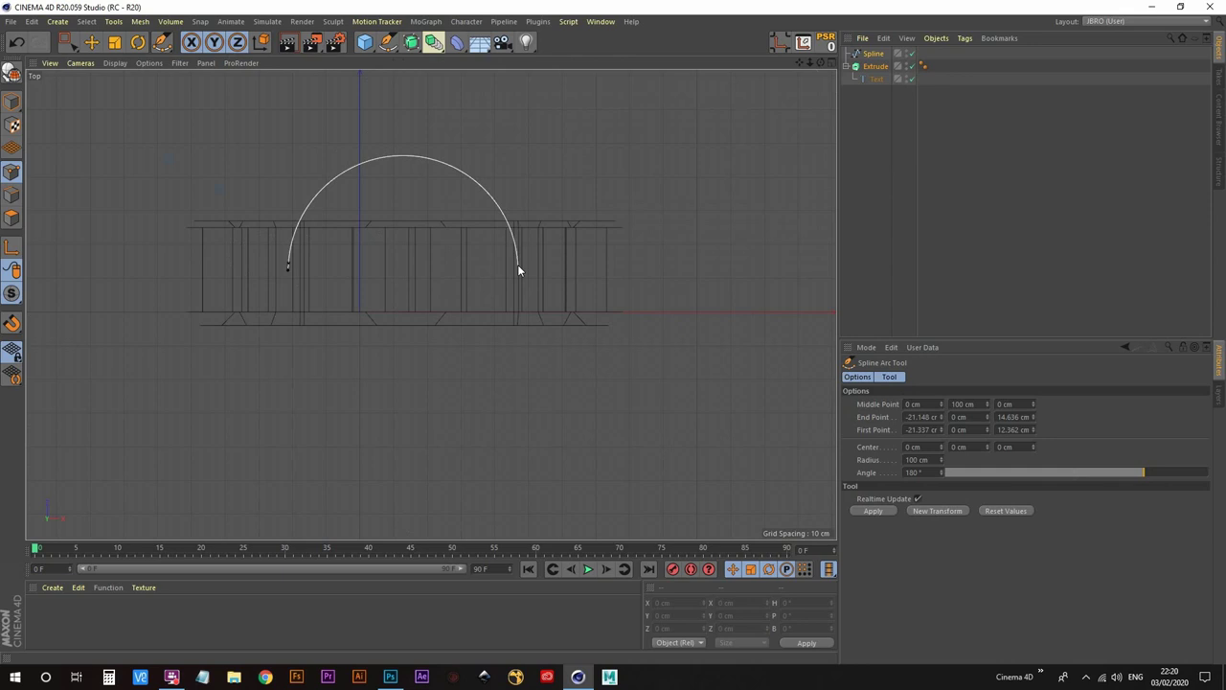
key("Escape")
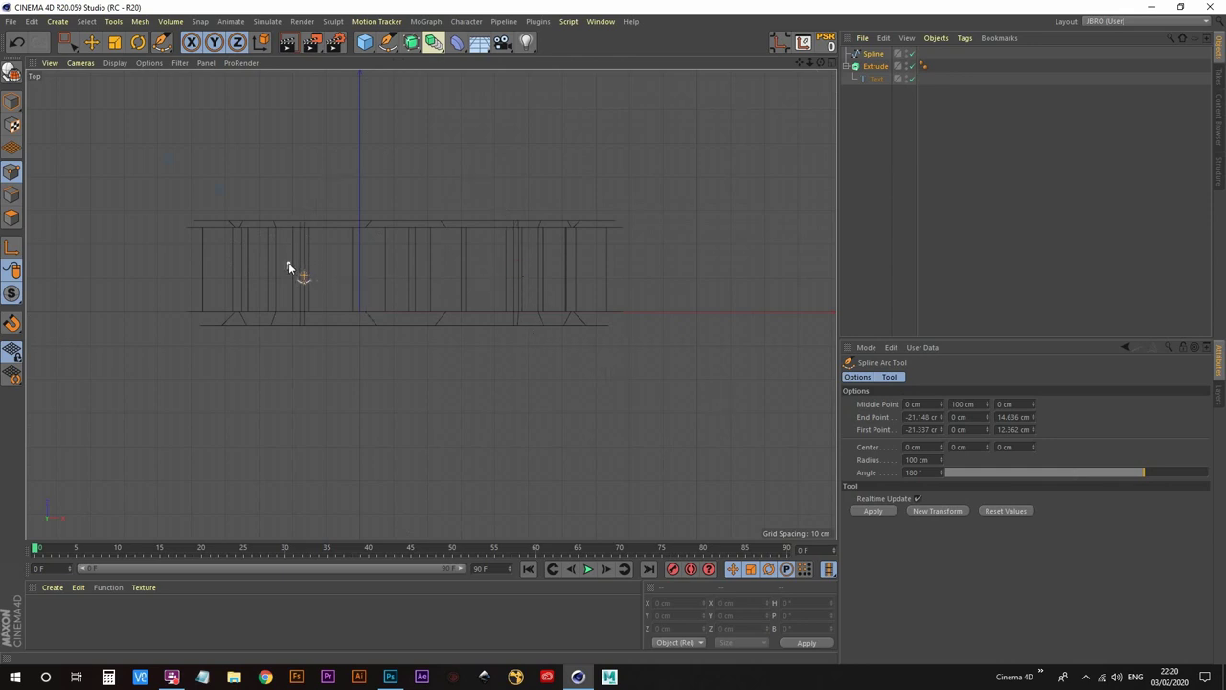
mouse_move(288, 263)
left_mouse_down()
mouse_move(348, 227)
mouse_move(498, 238)
mouse_move(513, 278)
left_mouse_up()
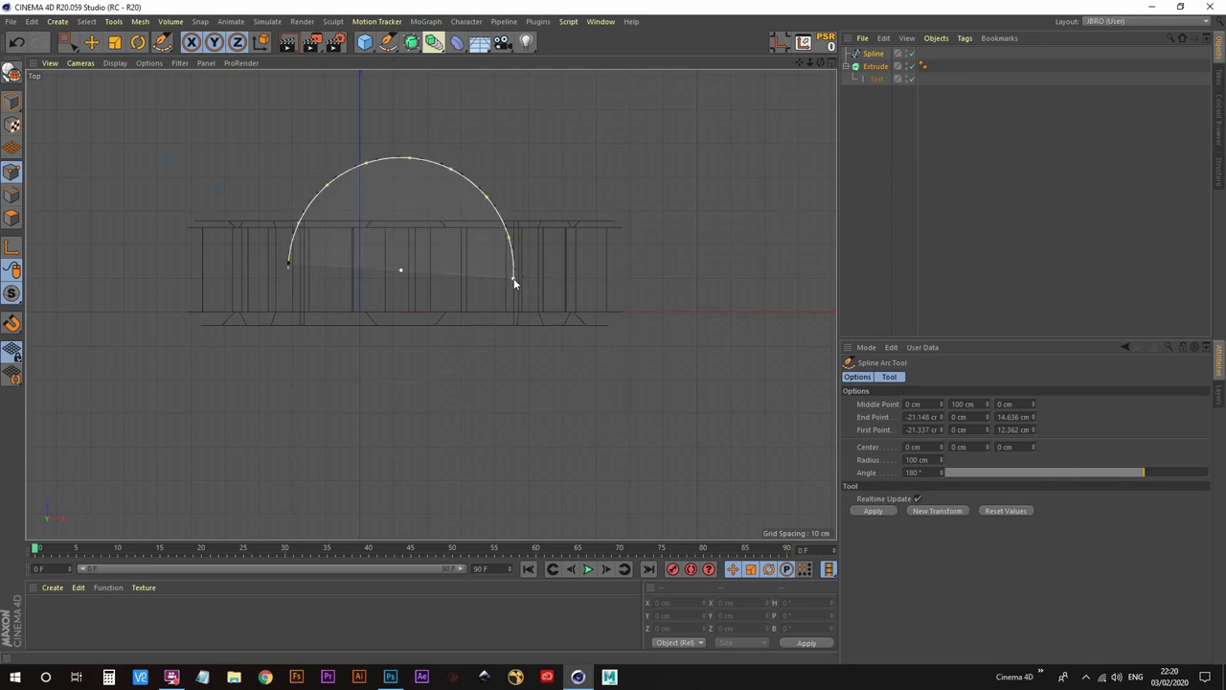
mouse_move(523, 344)
left_mouse_down()
mouse_move(588, 375)
mouse_move(657, 378)
mouse_move(684, 339)
mouse_move(679, 259)
mouse_move(613, 186)
mouse_move(488, 242)
mouse_move(509, 278)
mouse_move(506, 334)
mouse_move(348, 358)
mouse_move(298, 307)
left_mouse_up()
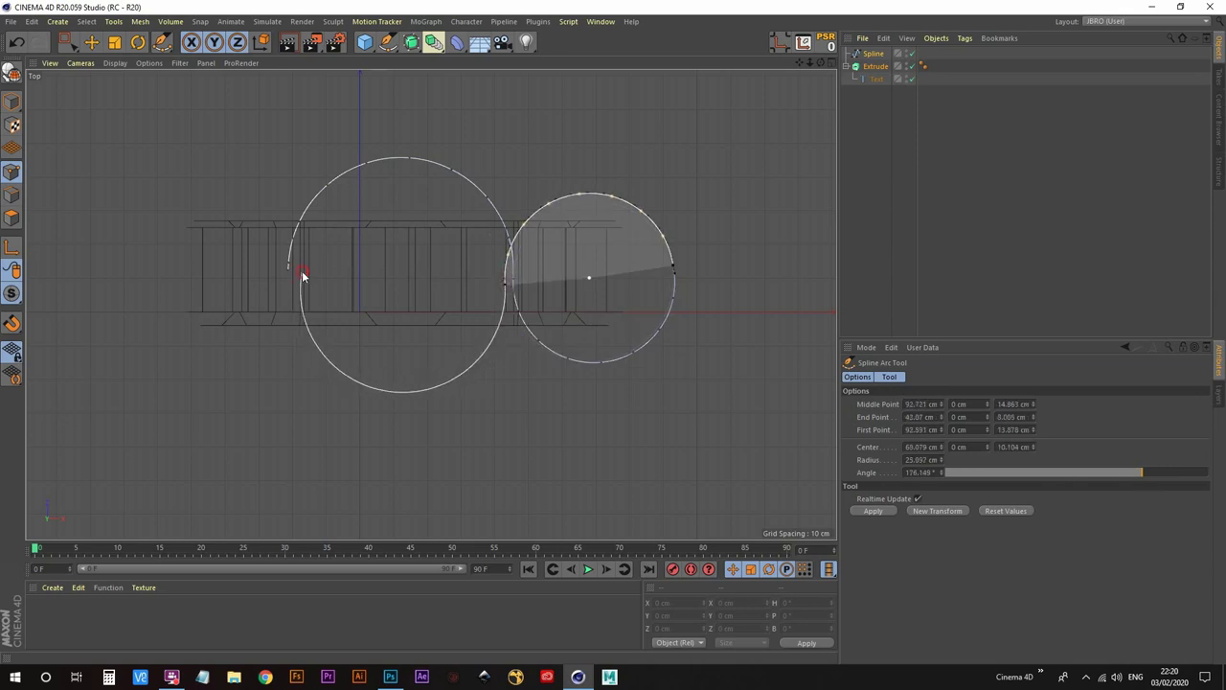
left_click(298, 267)
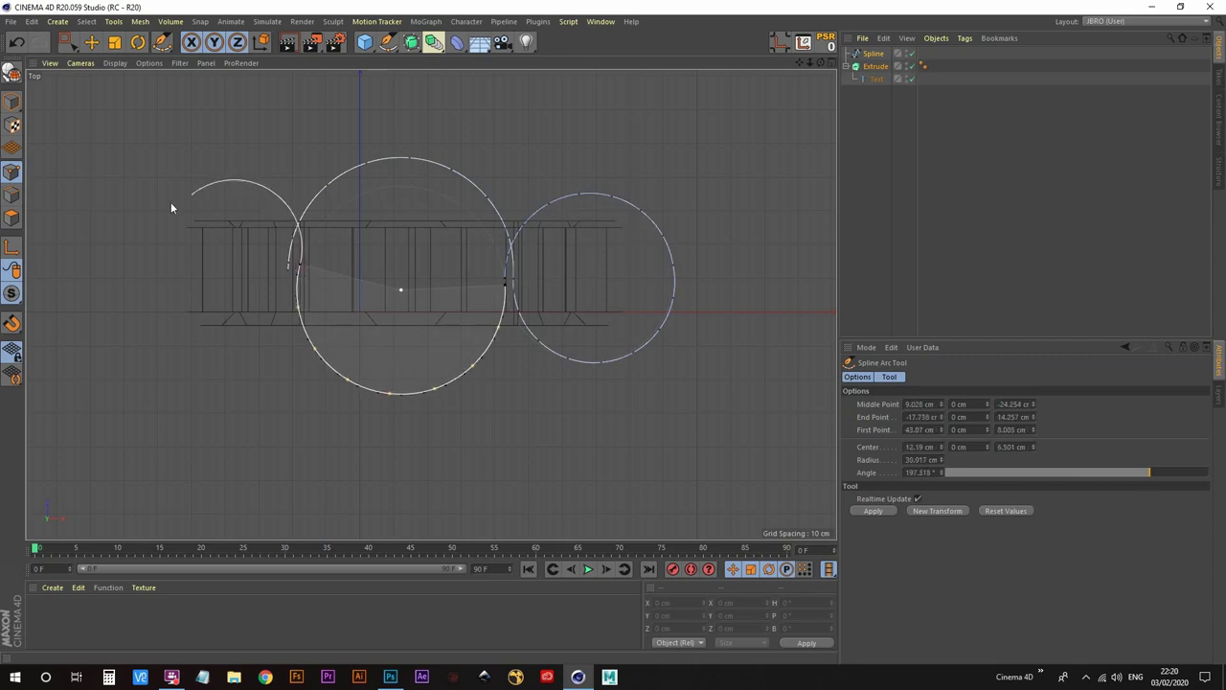
left_click(144, 268)
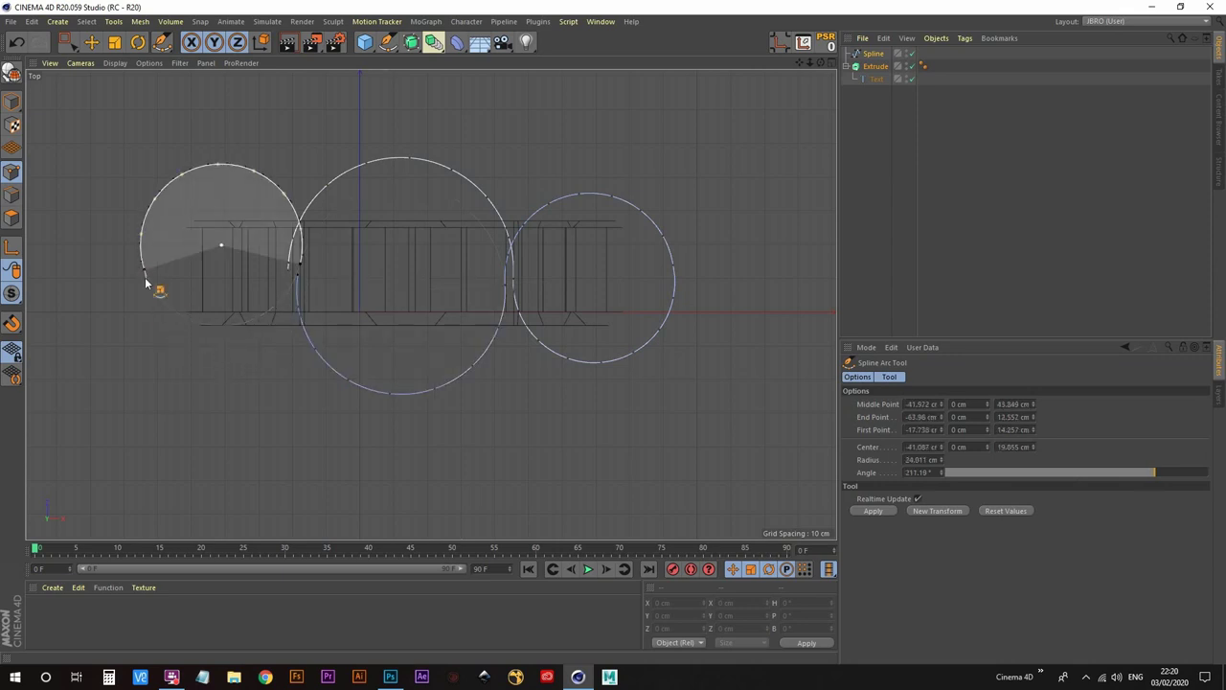
key("ctrl+z")
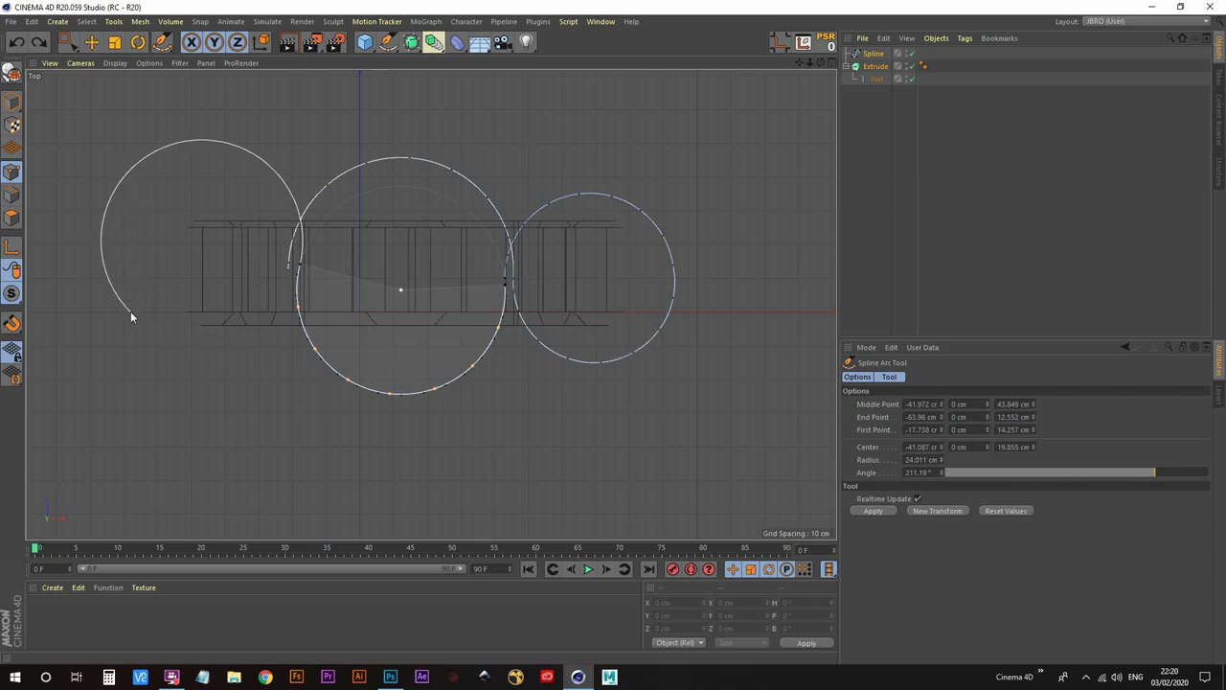
left_click_drag(132, 315, 159, 328)
key("ctrl+z")
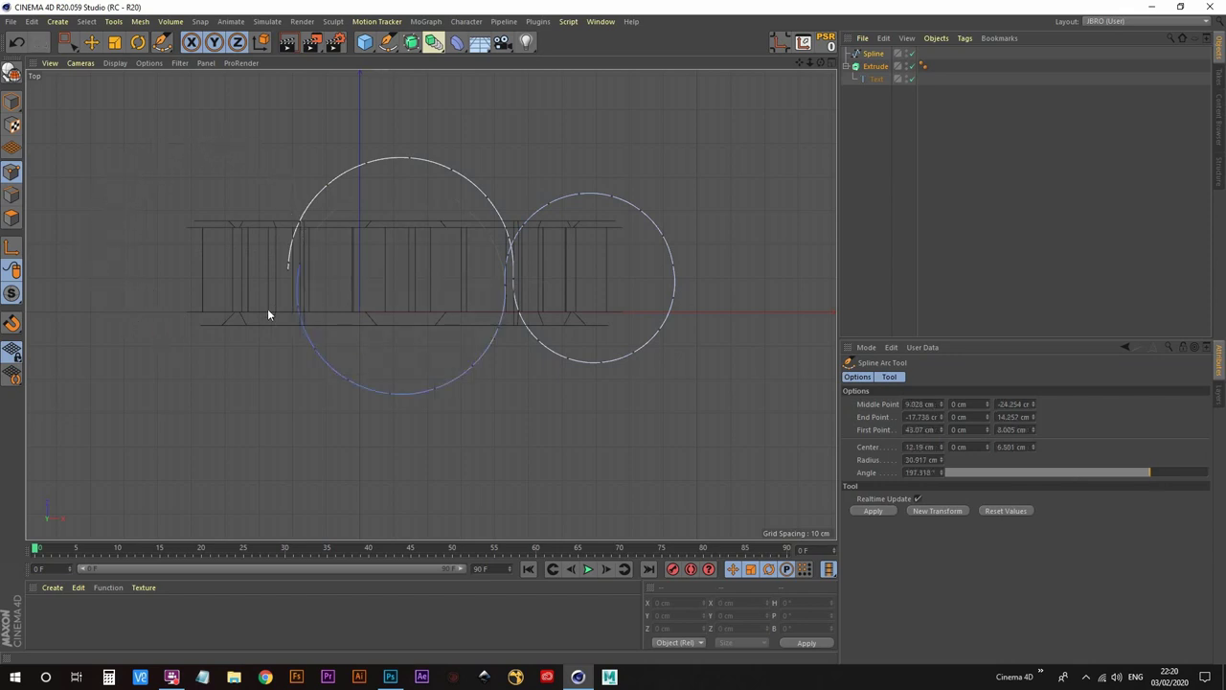
left_click_drag(289, 275, 175, 252)
key("ctrl+z")
Draw a loop of about 29 cm radius around the 8's left end, closing the spline at its start point
mouse_move(302, 269)
left_mouse_down()
mouse_move(212, 212)
mouse_move(120, 272)
mouse_move(131, 315)
mouse_move(151, 328)
left_mouse_up()
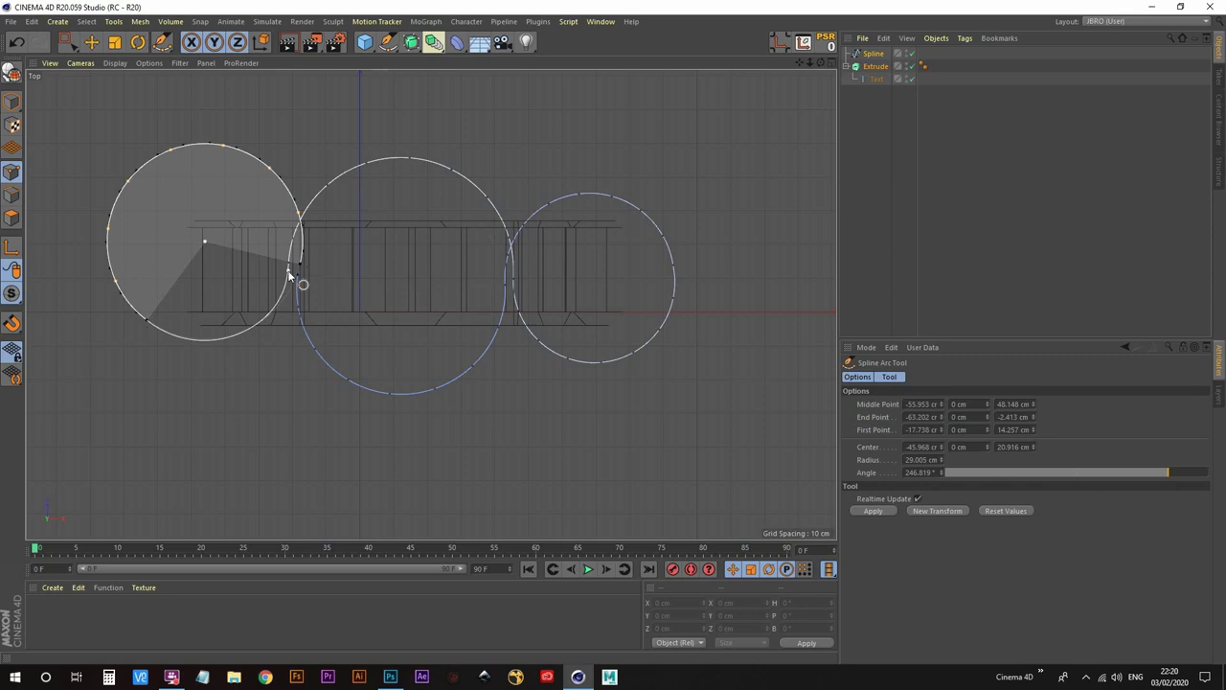
left_click(292, 278)
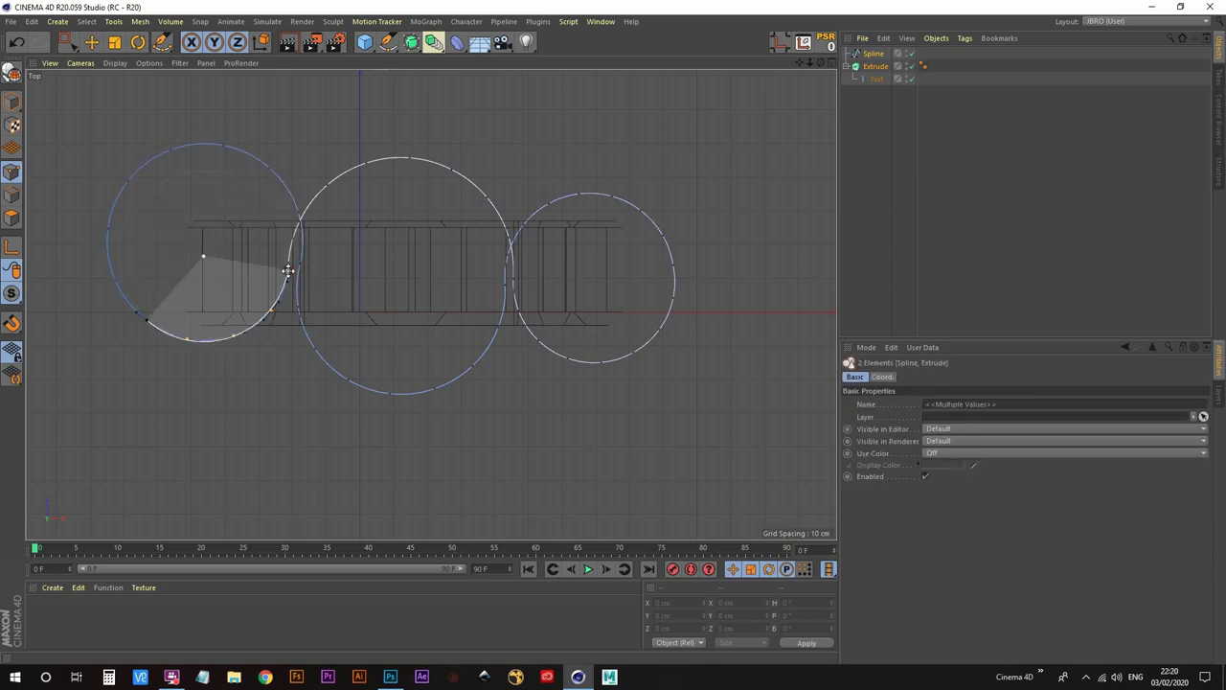
middle_click(459, 306)
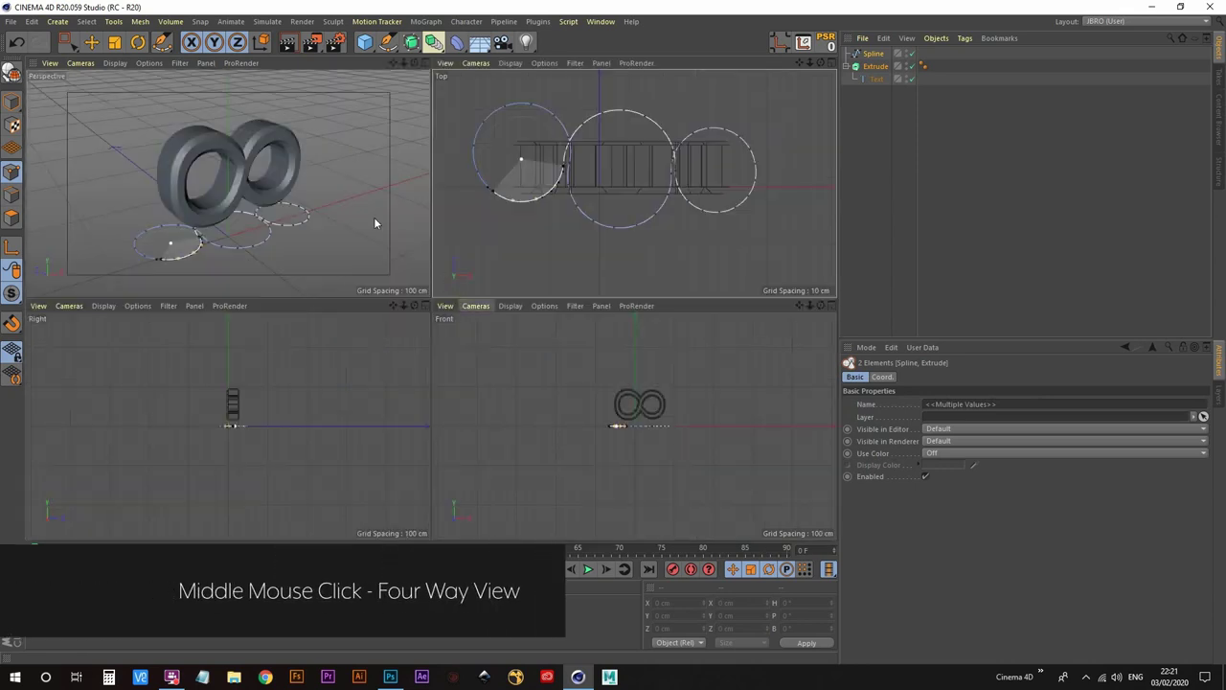
middle_click(314, 192)
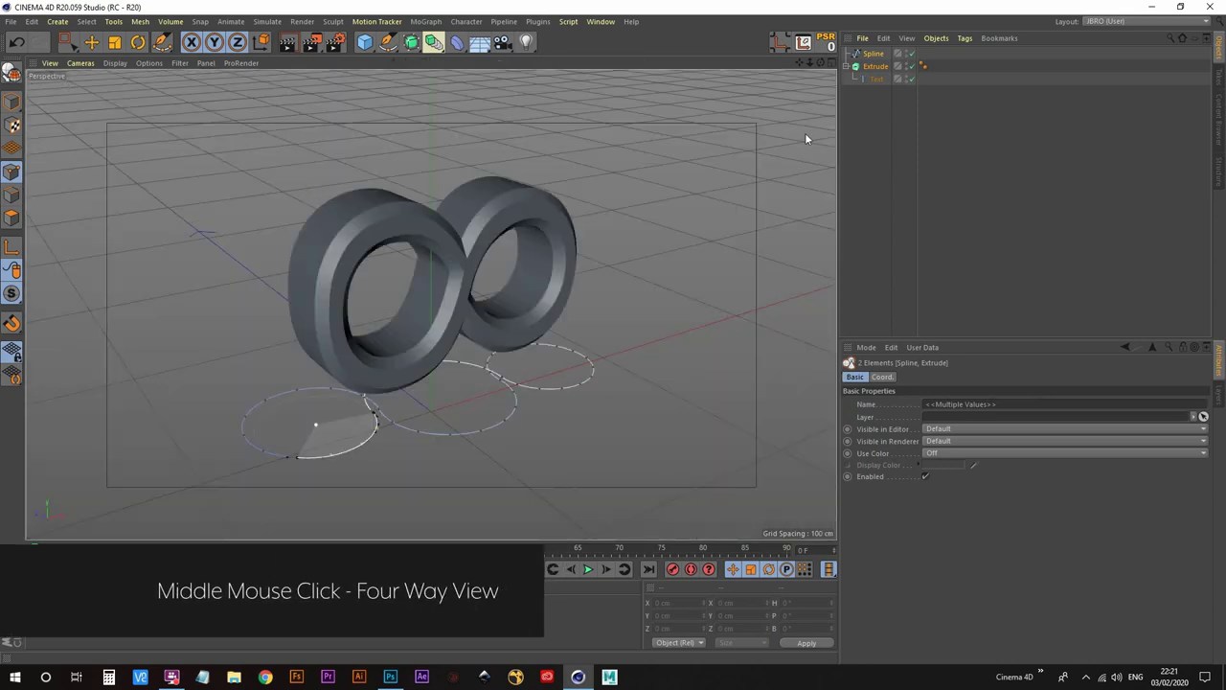
Move the whole spline up to the mid-height of the extruded 8, at about X 1.3 cm and Y 55.7 cm
left_click(872, 53)
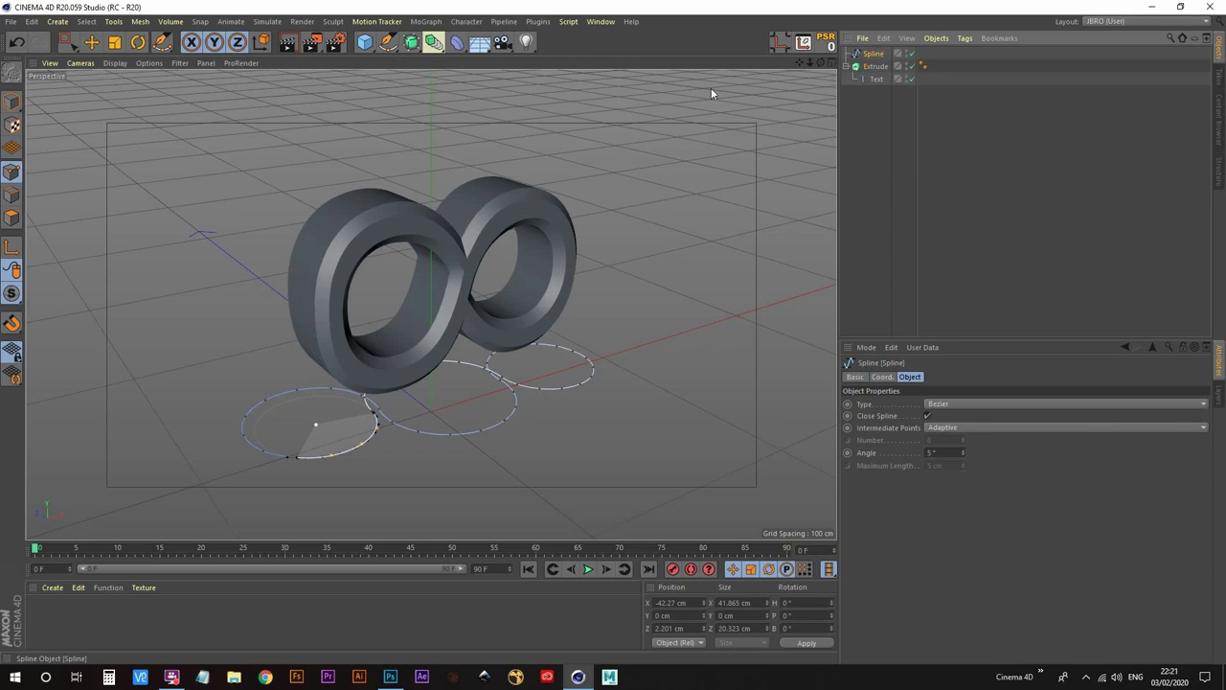
left_click(11, 99)
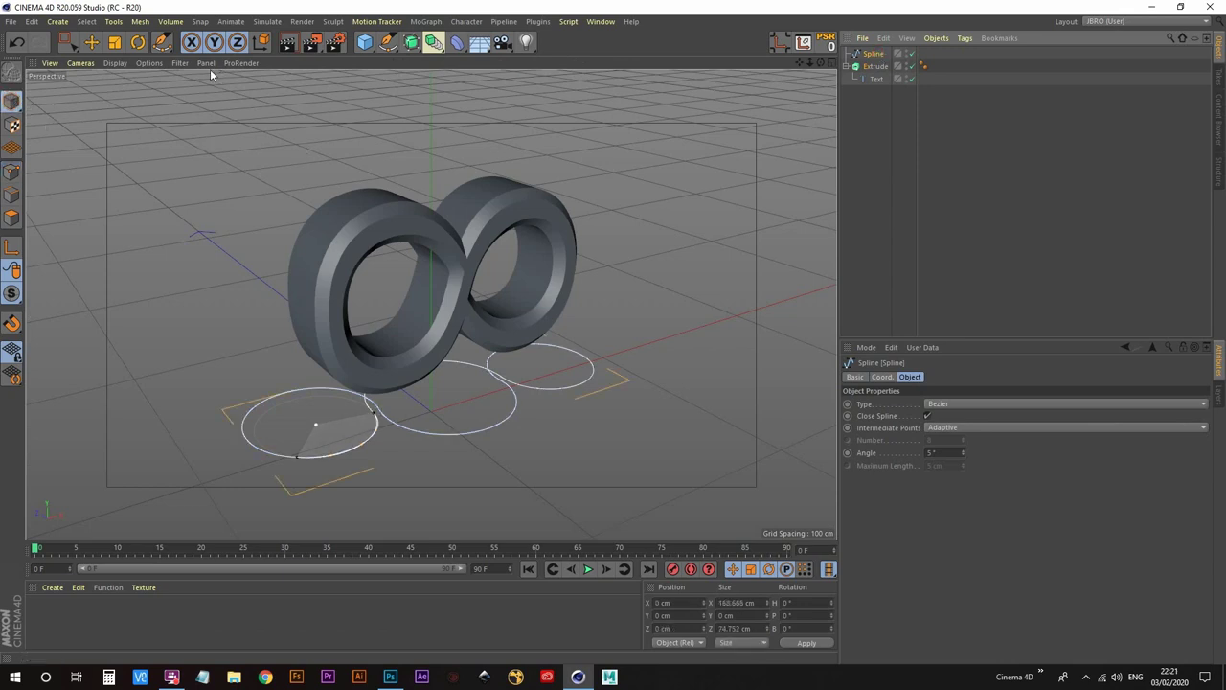
left_click(91, 42)
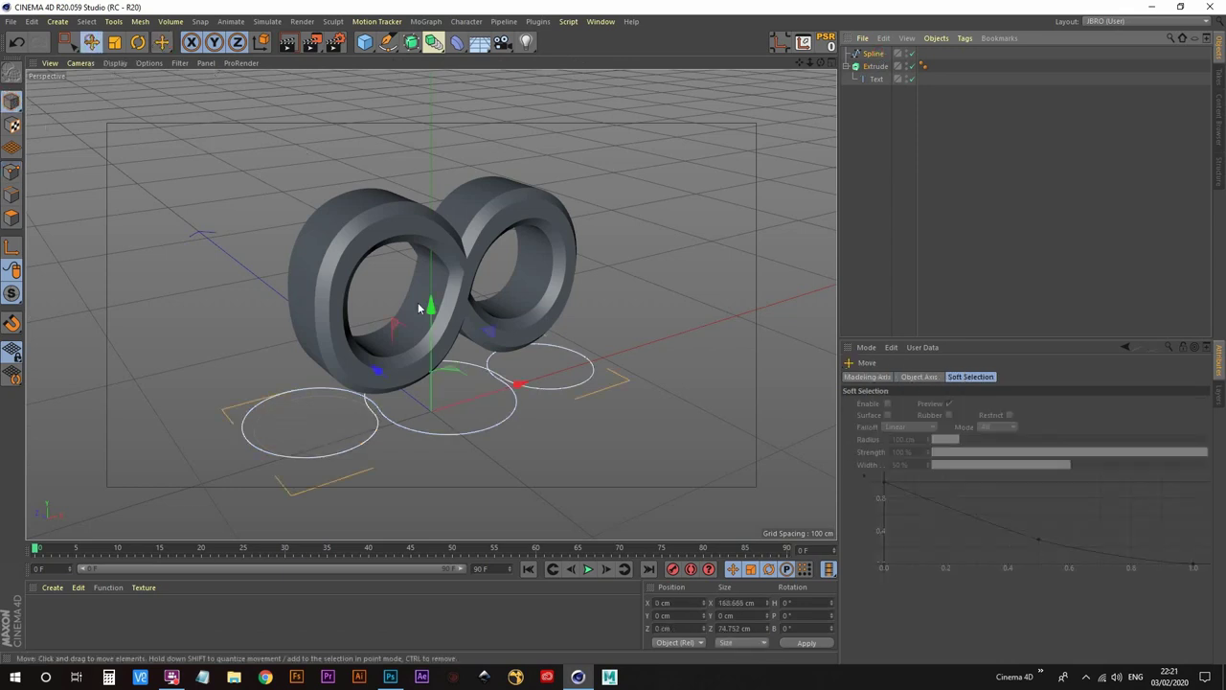
left_click_drag(437, 320, 361, 307)
left_click_drag(515, 262, 521, 268)
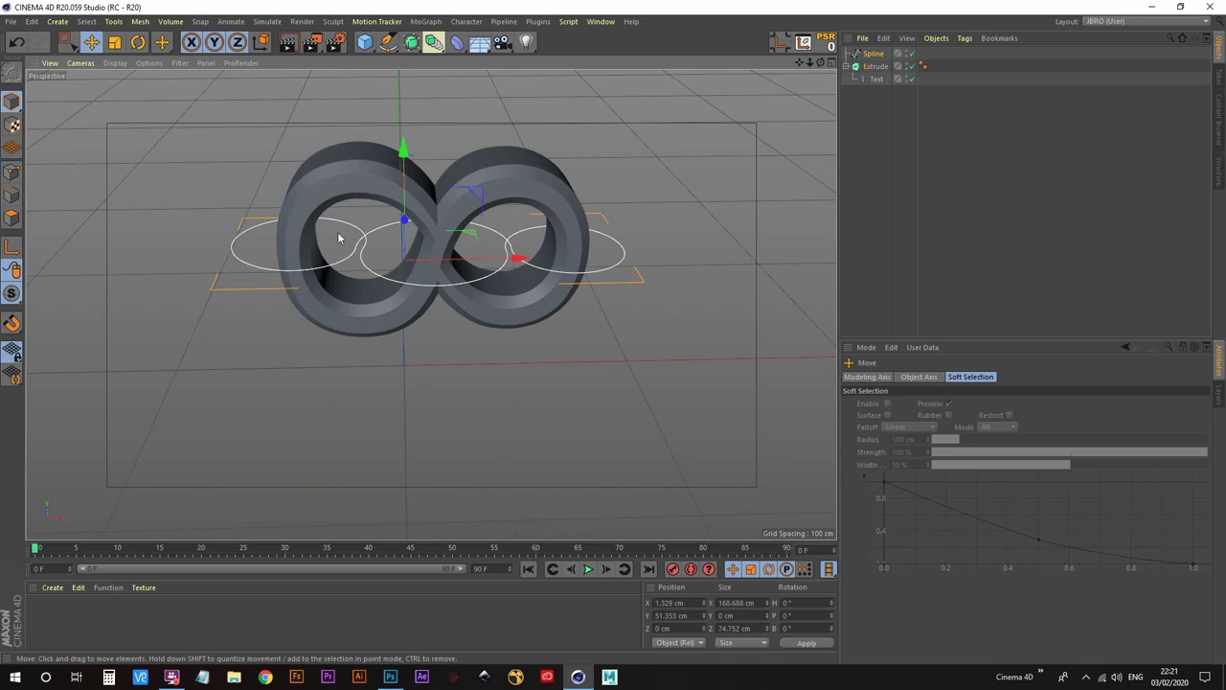
left_click_drag(338, 237, 402, 225, "alt")
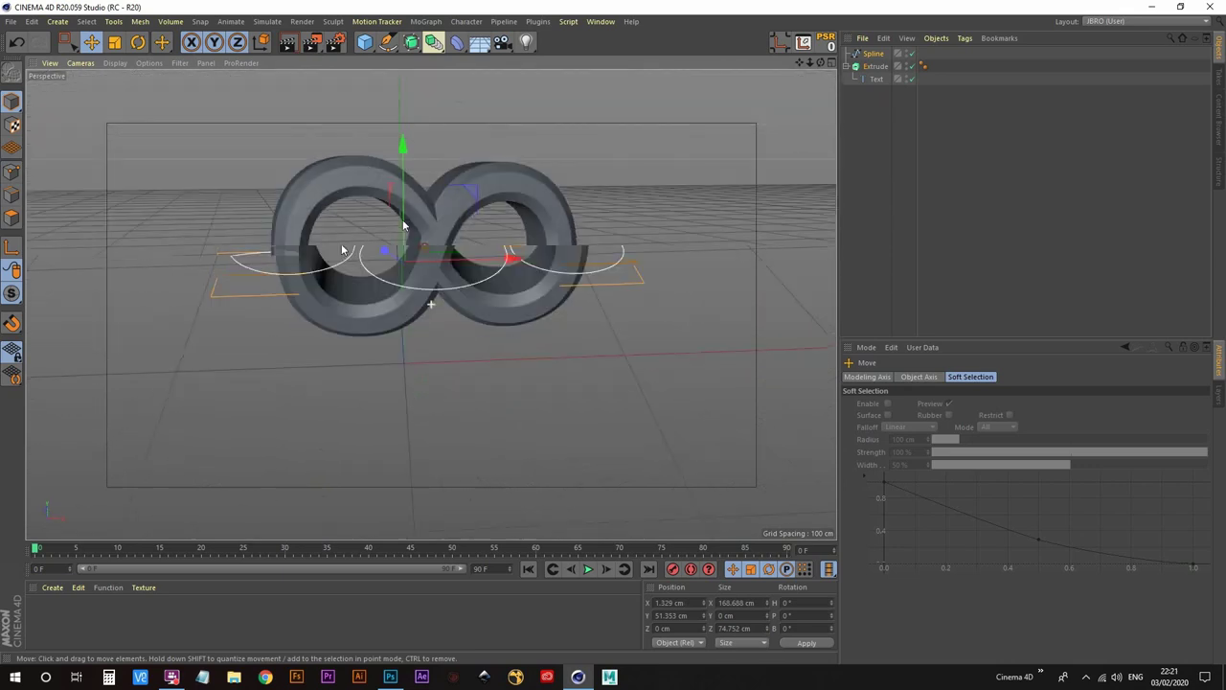
left_click_drag(406, 158, 437, 245)
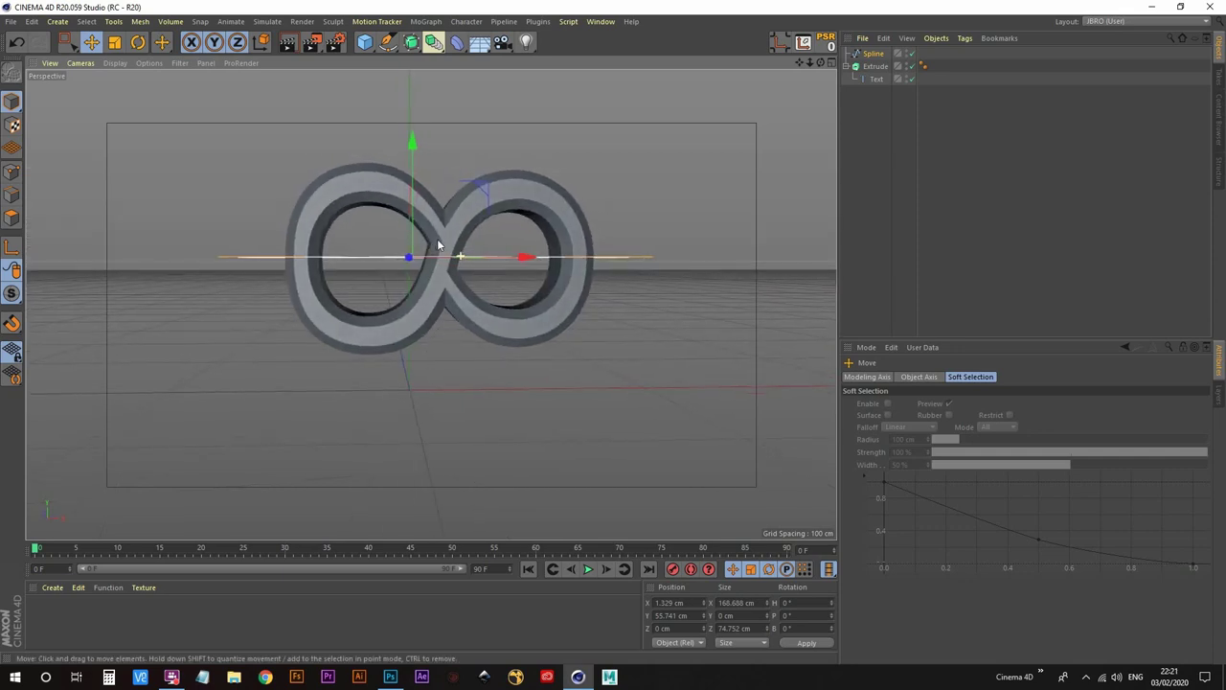
middle_click_drag(429, 292, 428, 282, "alt")
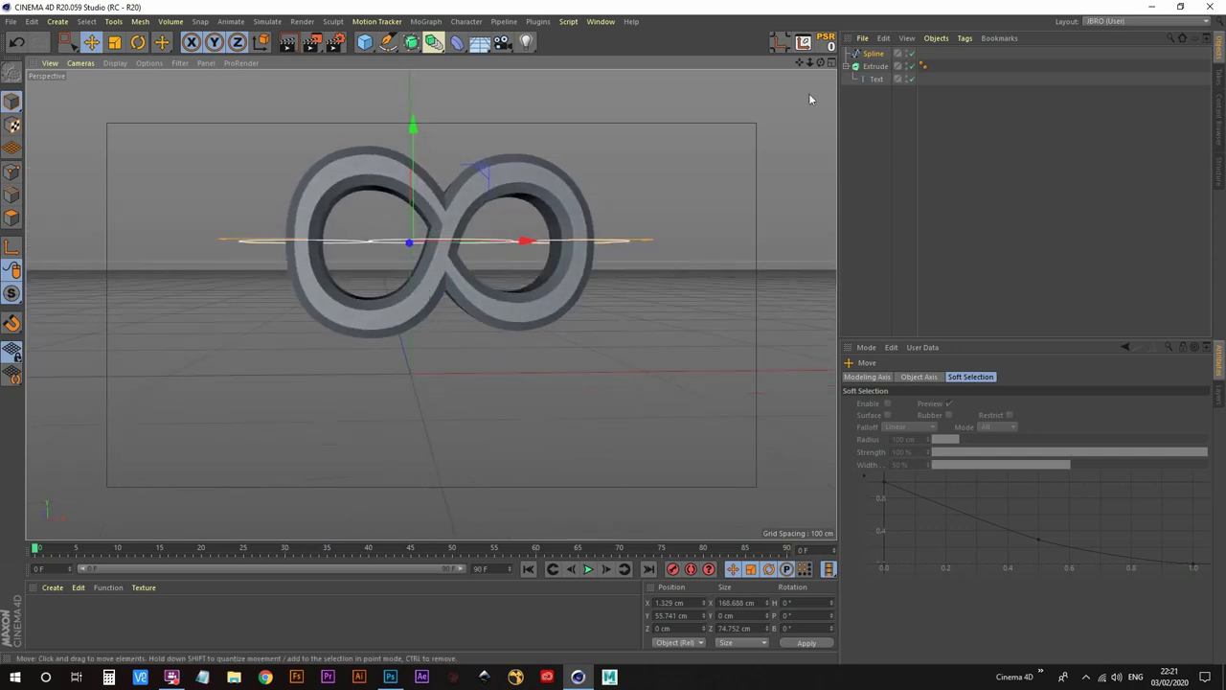
Lower the spline and the extruded text together along Y to about 43 cm, and clear the selection
left_click_drag(868, 116, 881, 49)
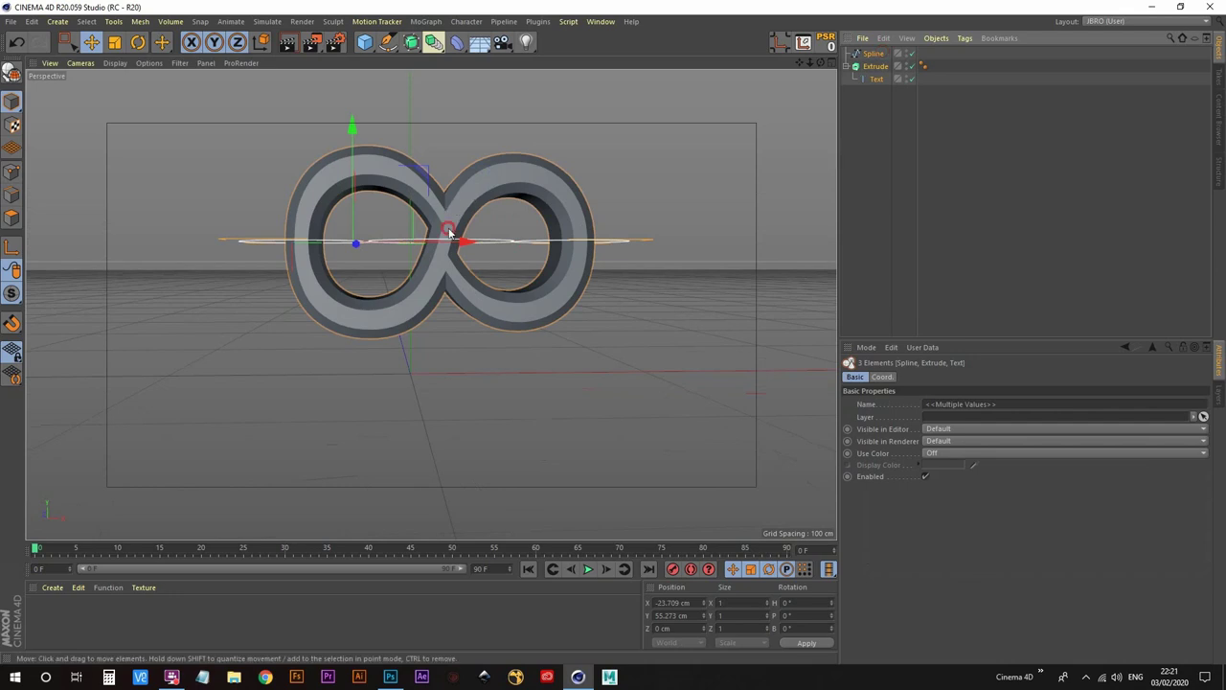
left_click_drag(448, 232, 323, 181, "alt")
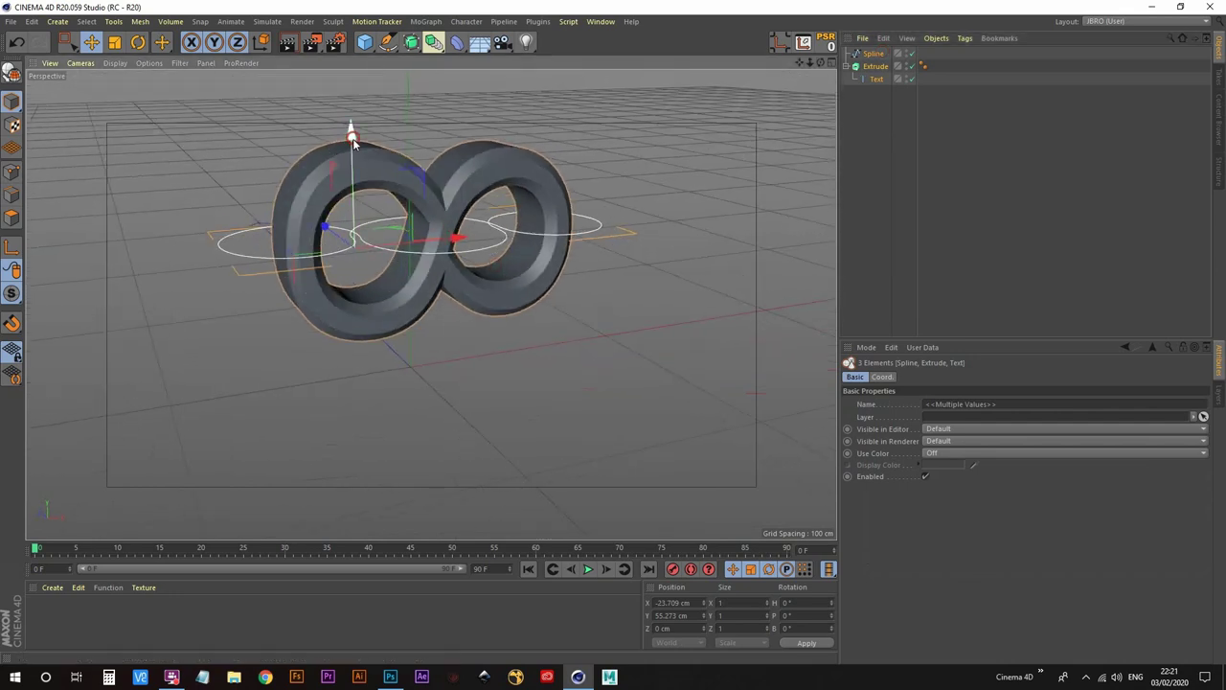
left_click_drag(353, 139, 402, 308, "alt")
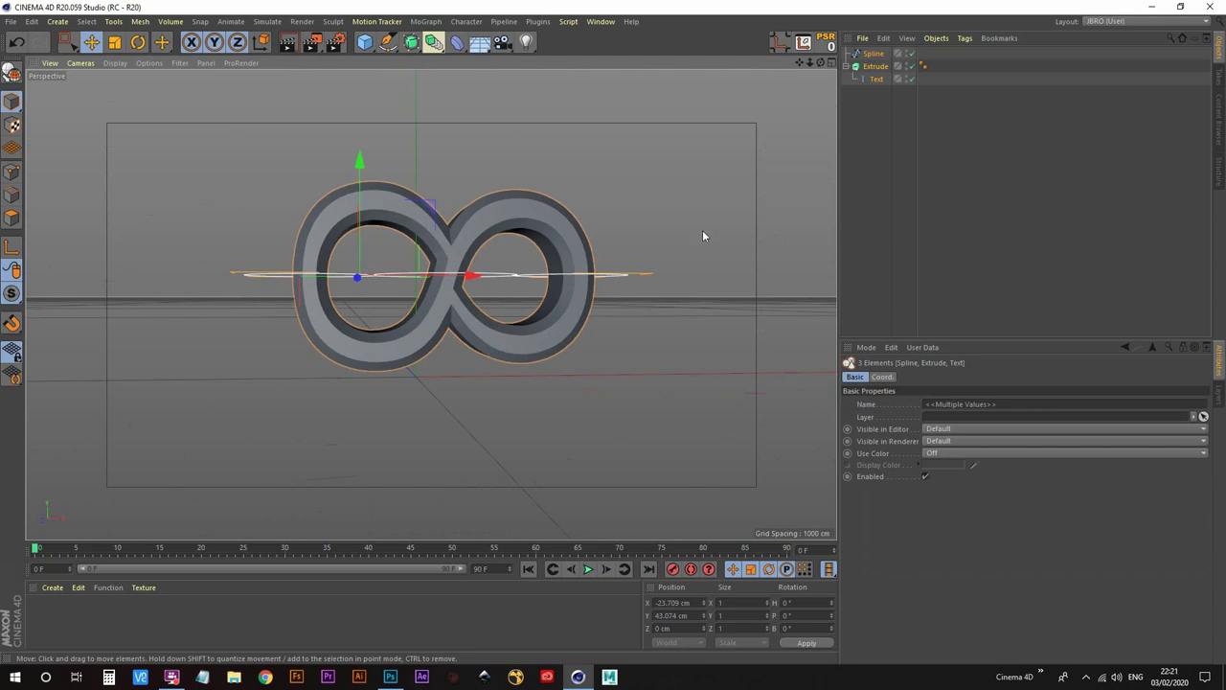
left_click(863, 118)
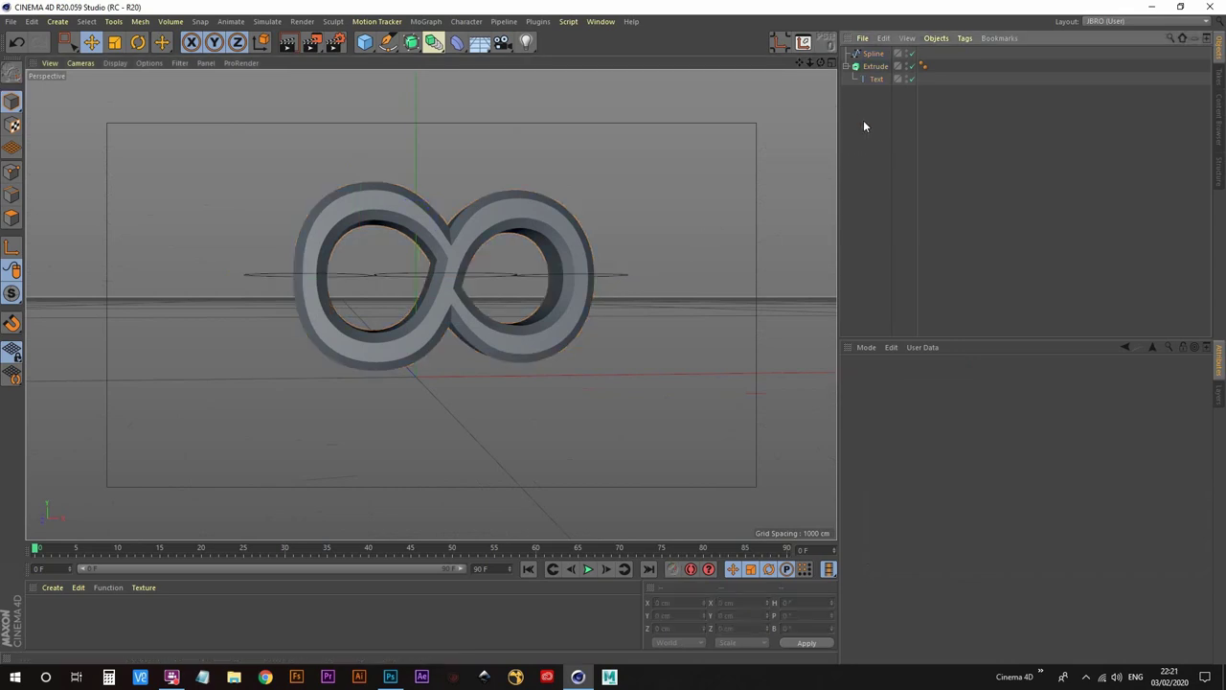
Add a Floor object and lower the extruded 8 onto it, to about Y 38.6 cm
left_click(479, 41)
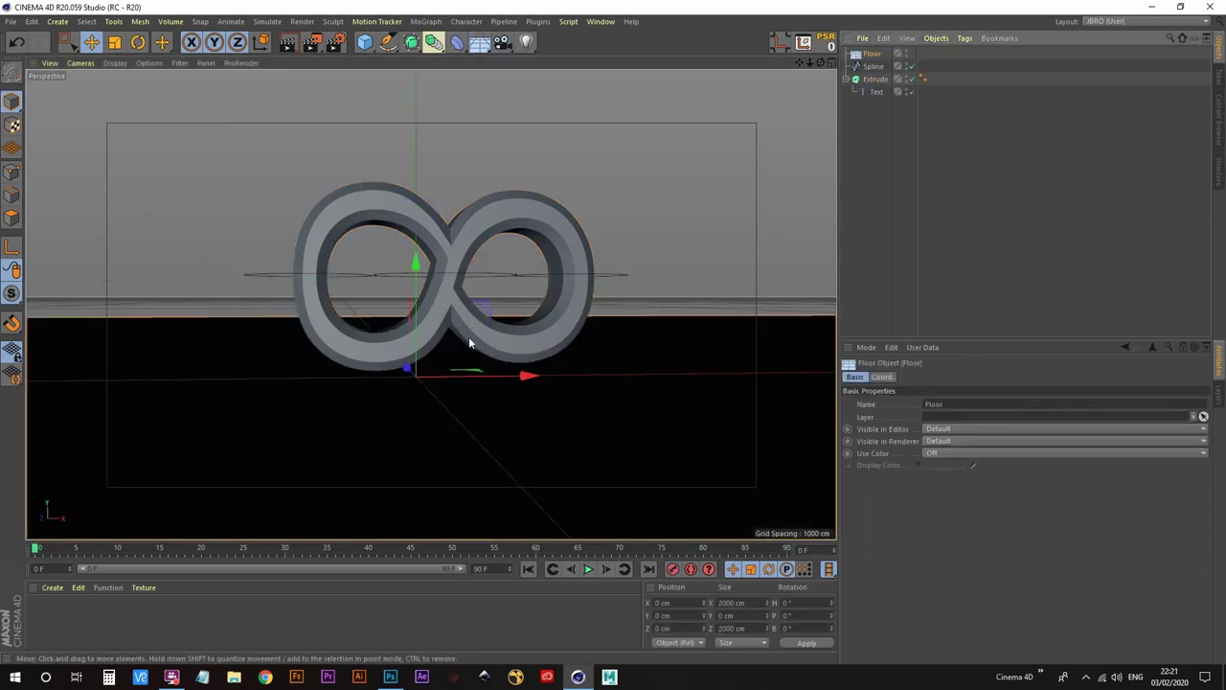
mouse_move(470, 340)
left_mouse_down("alt")
mouse_move(495, 227)
mouse_move(470, 320)
mouse_move(480, 339)
left_mouse_up("alt")
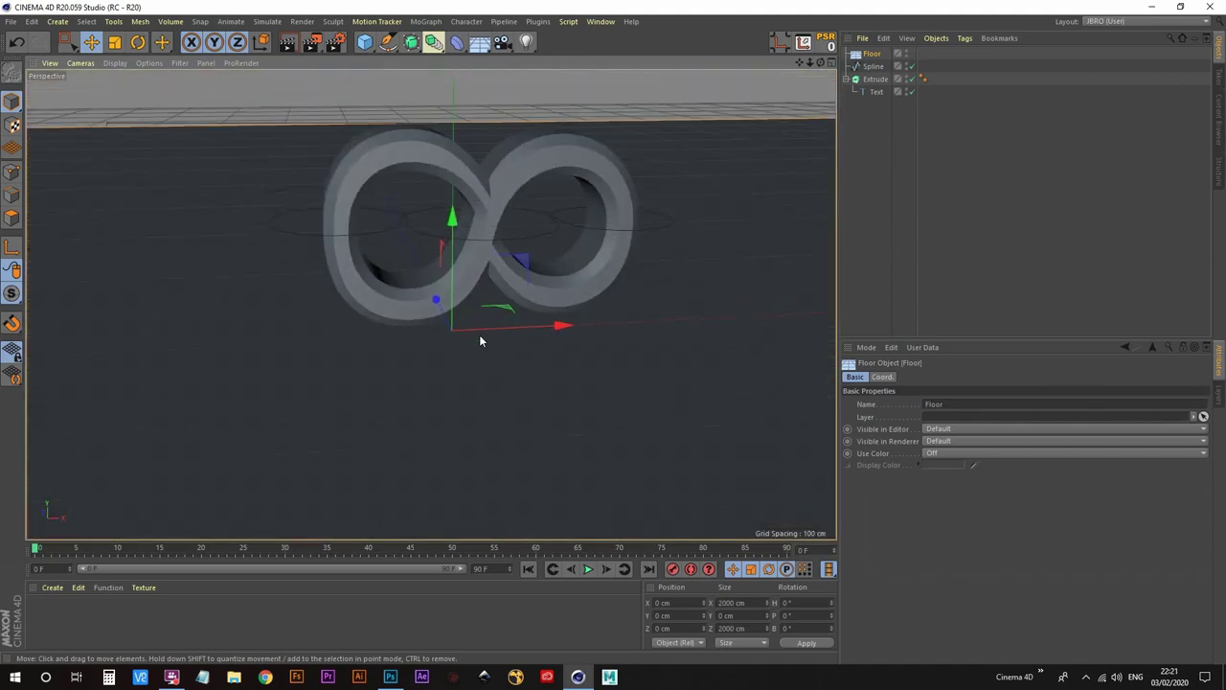
scroll(507, 339, "up", 5)
left_click_drag(528, 296, 272, 213, "alt")
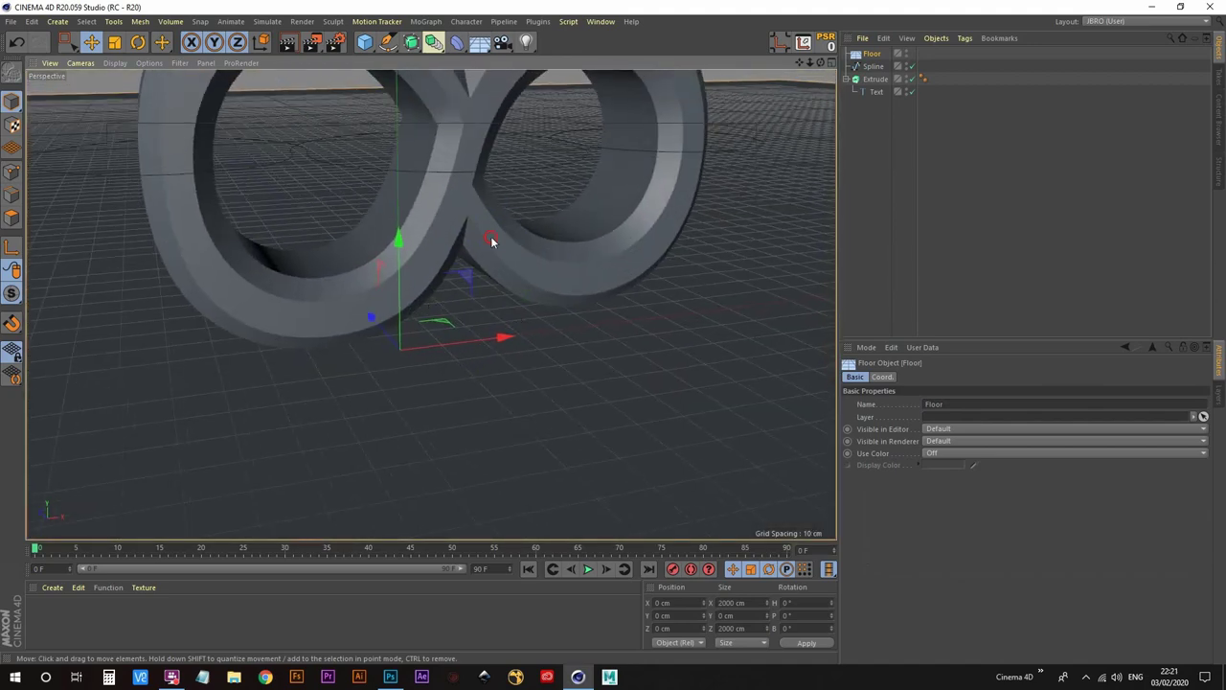
left_click(490, 240)
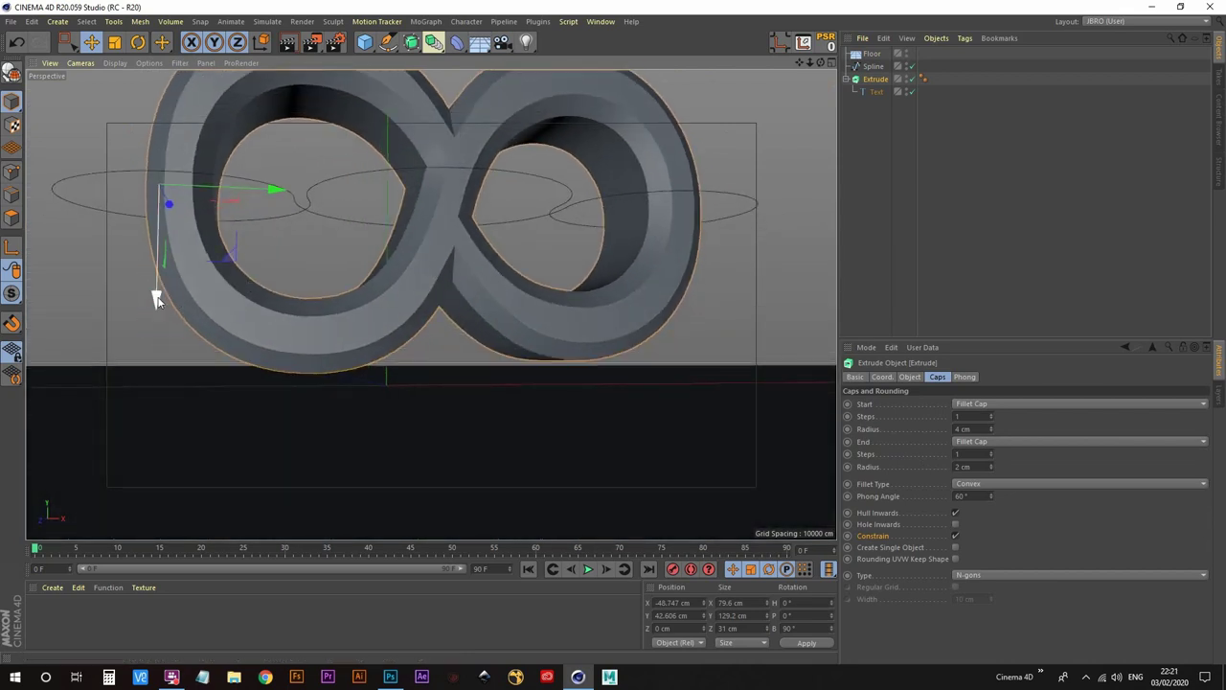
left_click_drag(156, 295, 142, 313)
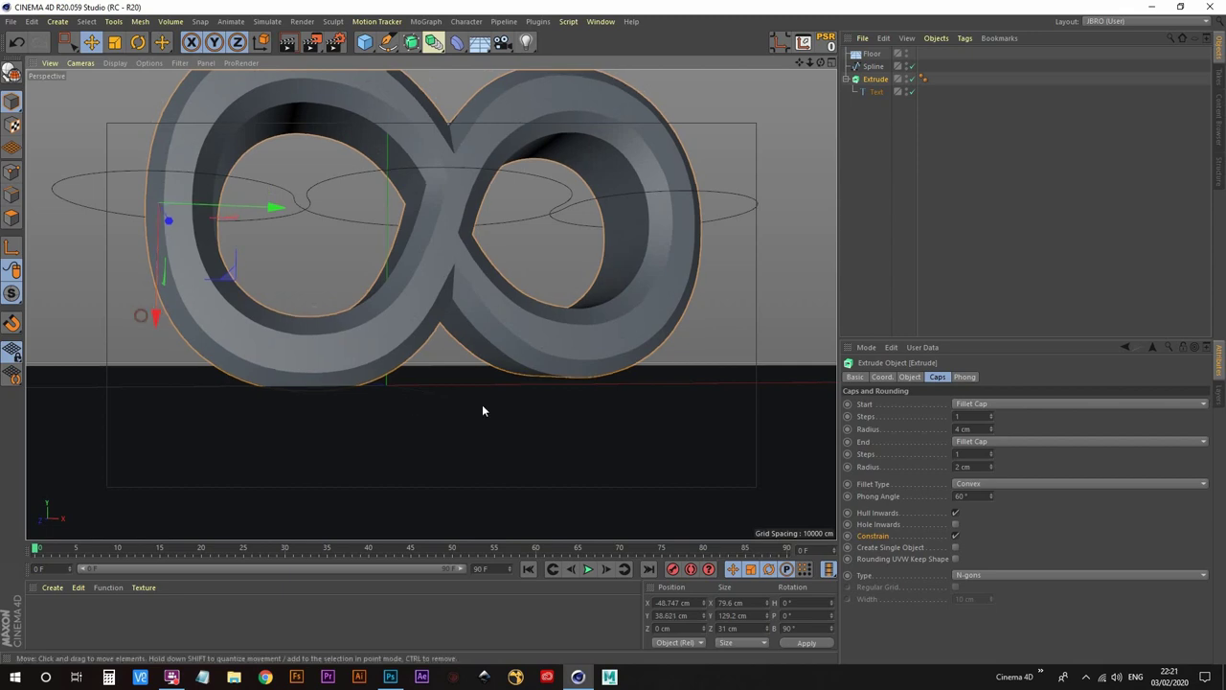
Rotate the extruded 8 to a bank angle of about 92.2° so both loops sit level on the floor
left_click_drag(474, 369, 473, 374, "alt")
key("r")
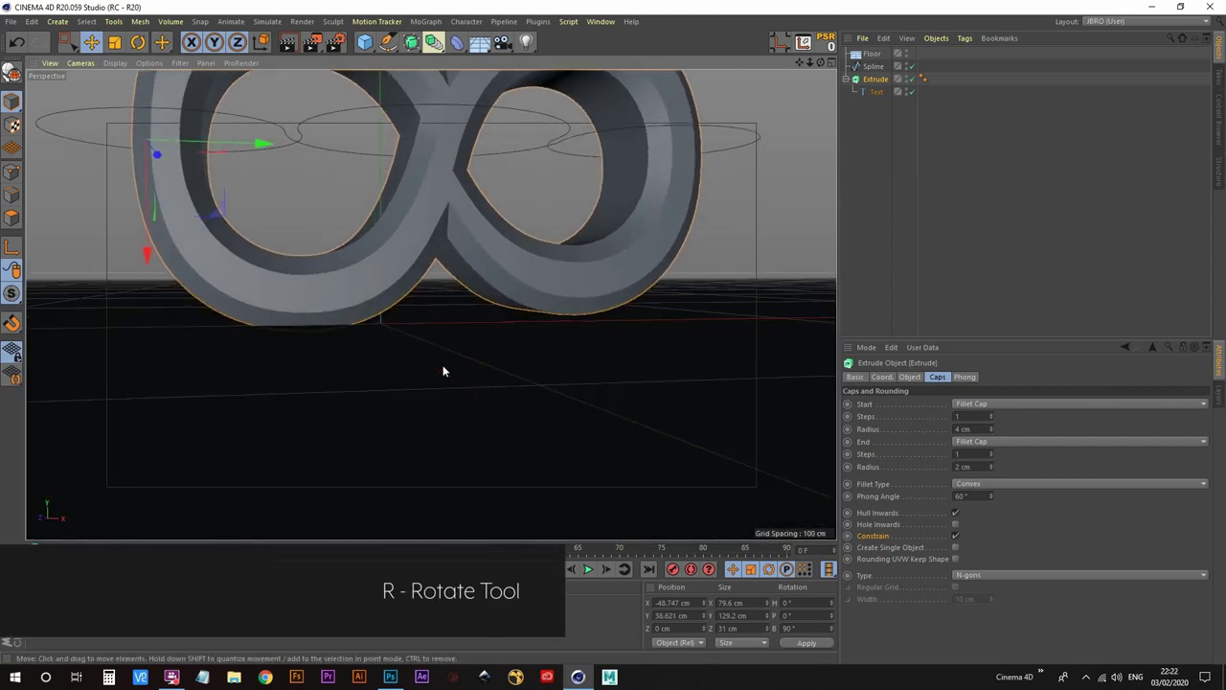
right_click_drag(468, 325, 204, 153, "alt")
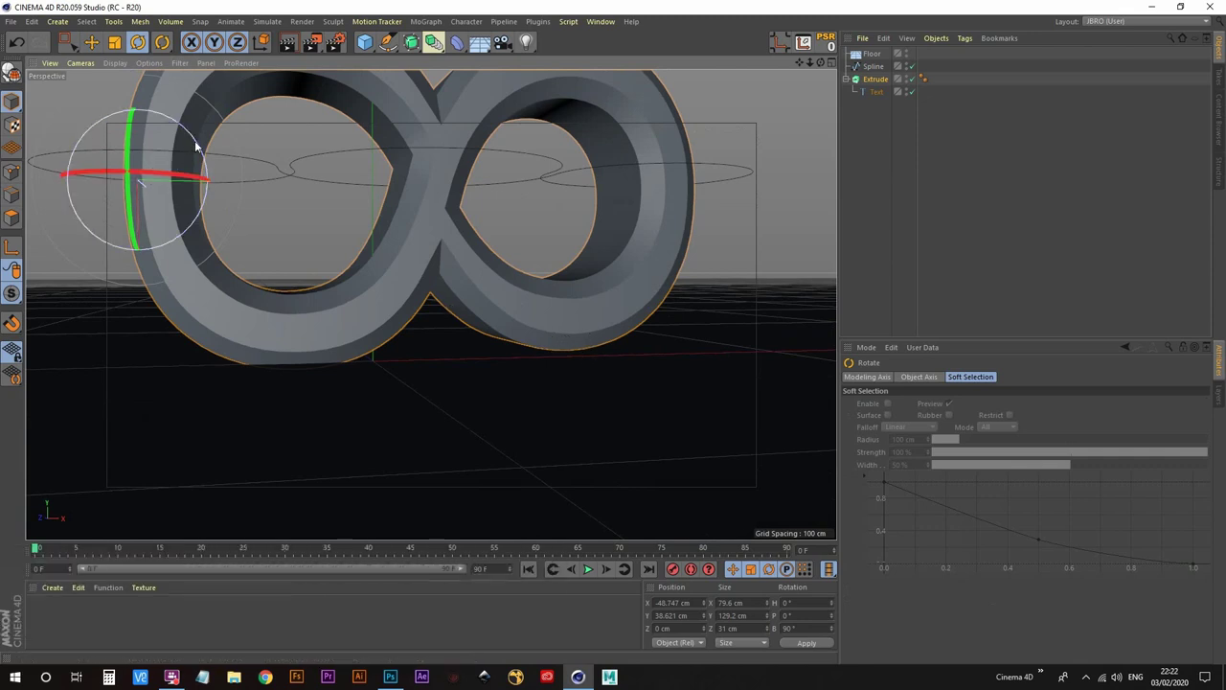
left_click_drag(198, 143, 199, 144)
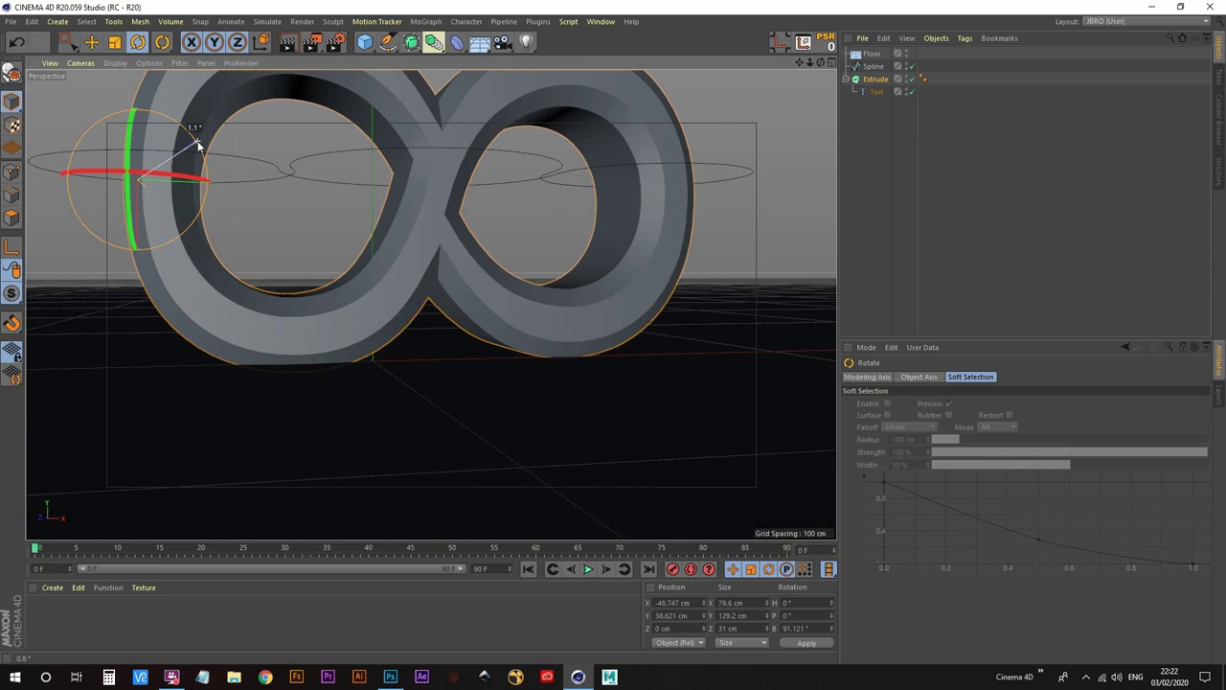
left_click_drag(198, 144, 201, 143)
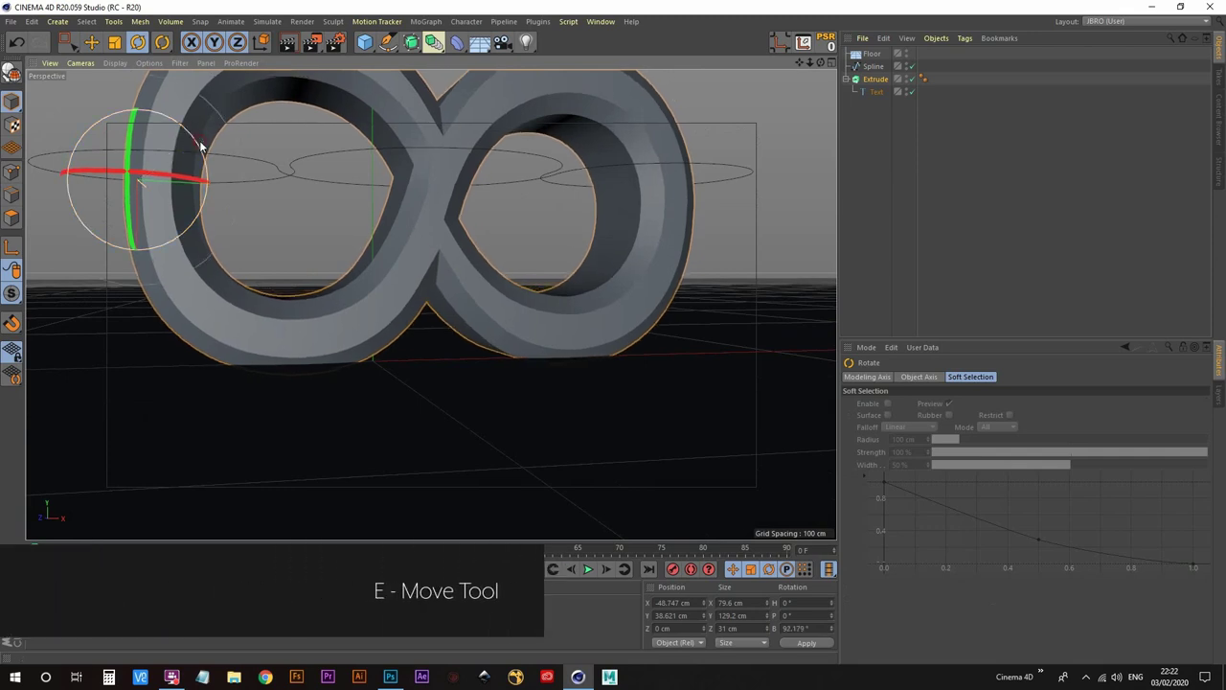
key("e")
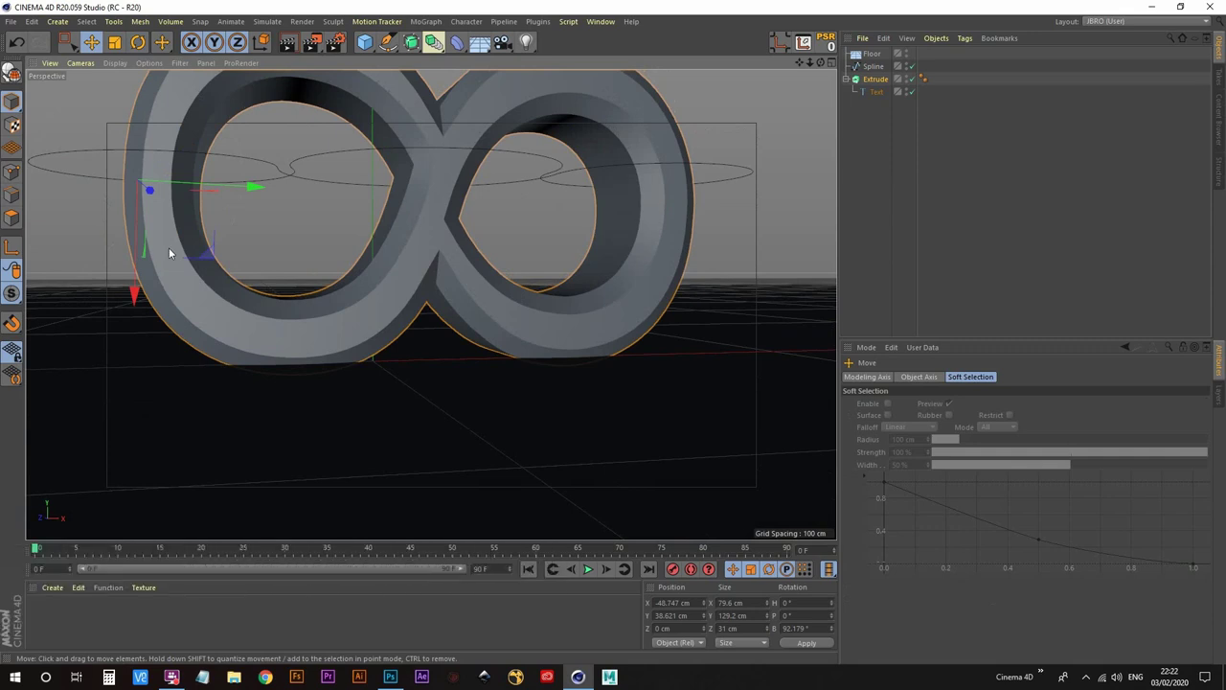
Switch to the world coordinate system and raise the extruded 8 along Y to about 41.1 cm
key("w")
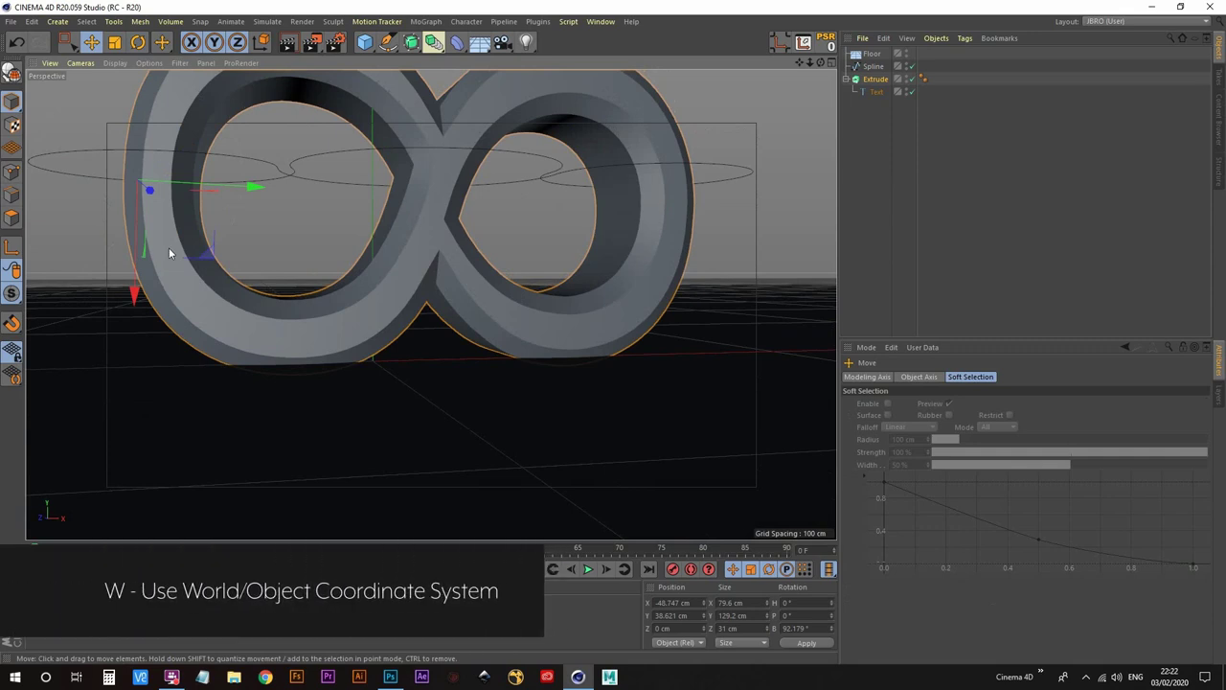
key("w")
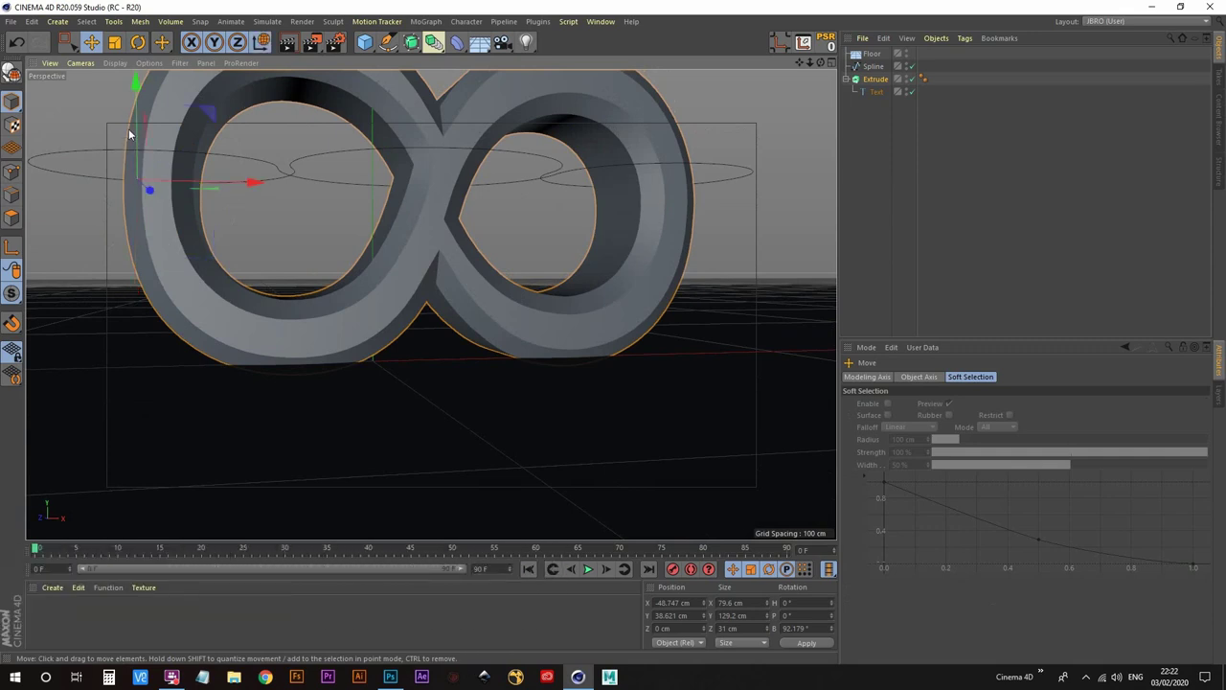
mouse_move(137, 79)
left_mouse_down()
mouse_move(139, 91)
mouse_move(138, 76)
left_mouse_up()
Rotate the extruded 8 to a bank angle of about 92.5° and fine-tune its height so both loops touch the floor
key("r")
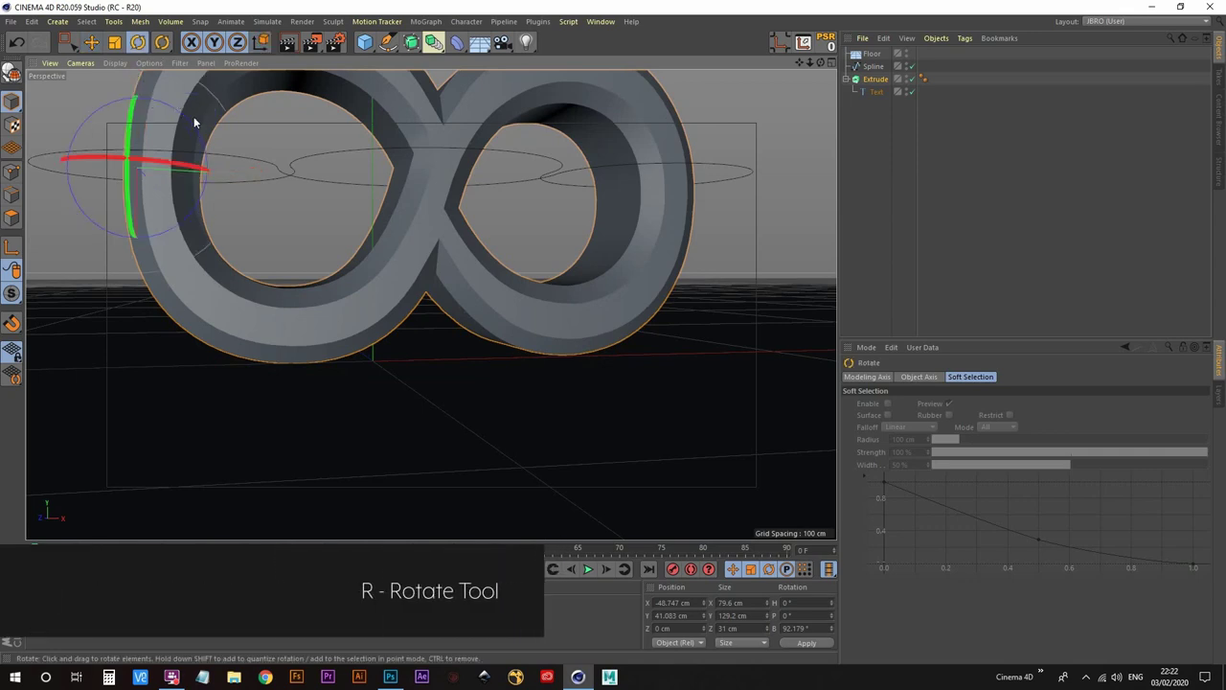
left_click_drag(192, 122, 195, 119)
key("e")
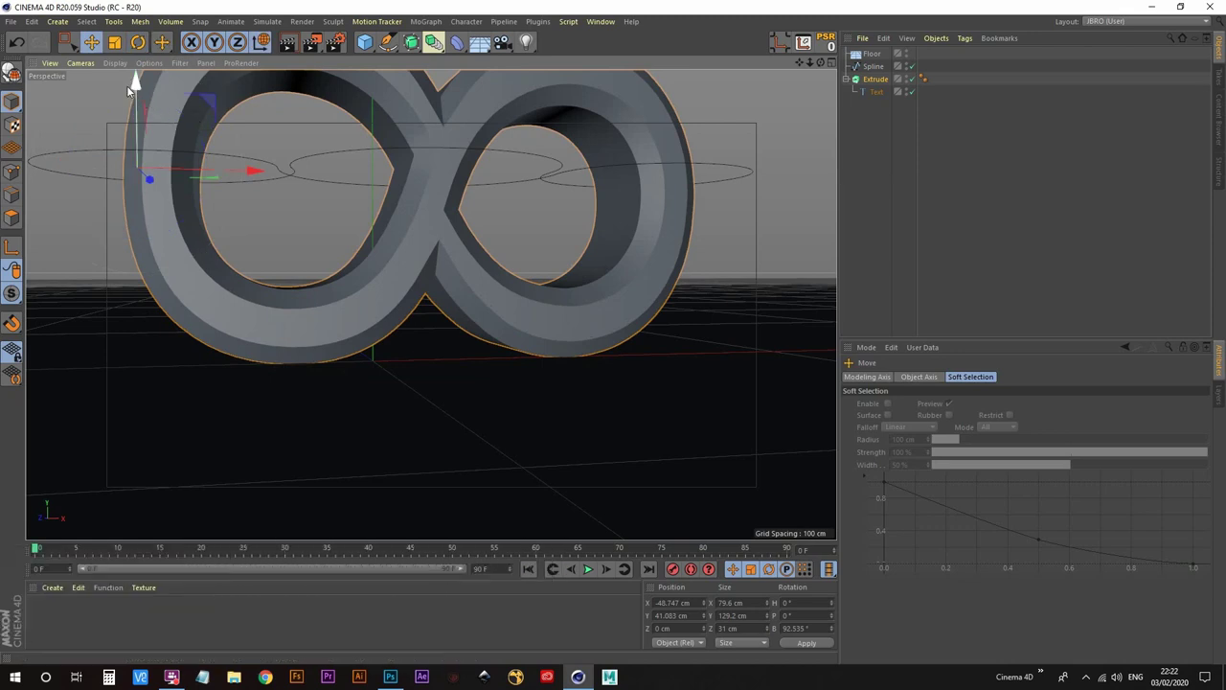
left_click_drag(134, 82, 130, 81)
left_click(881, 156)
scroll(572, 349, "up", 10)
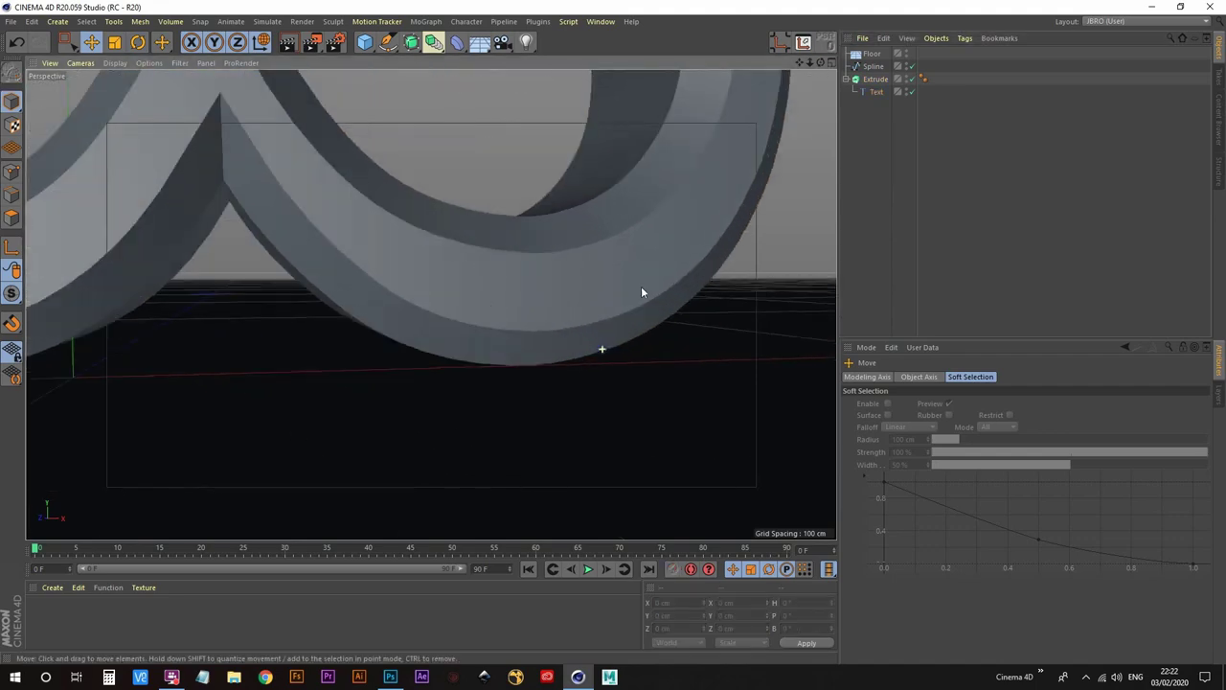
scroll(512, 364, "down", 5)
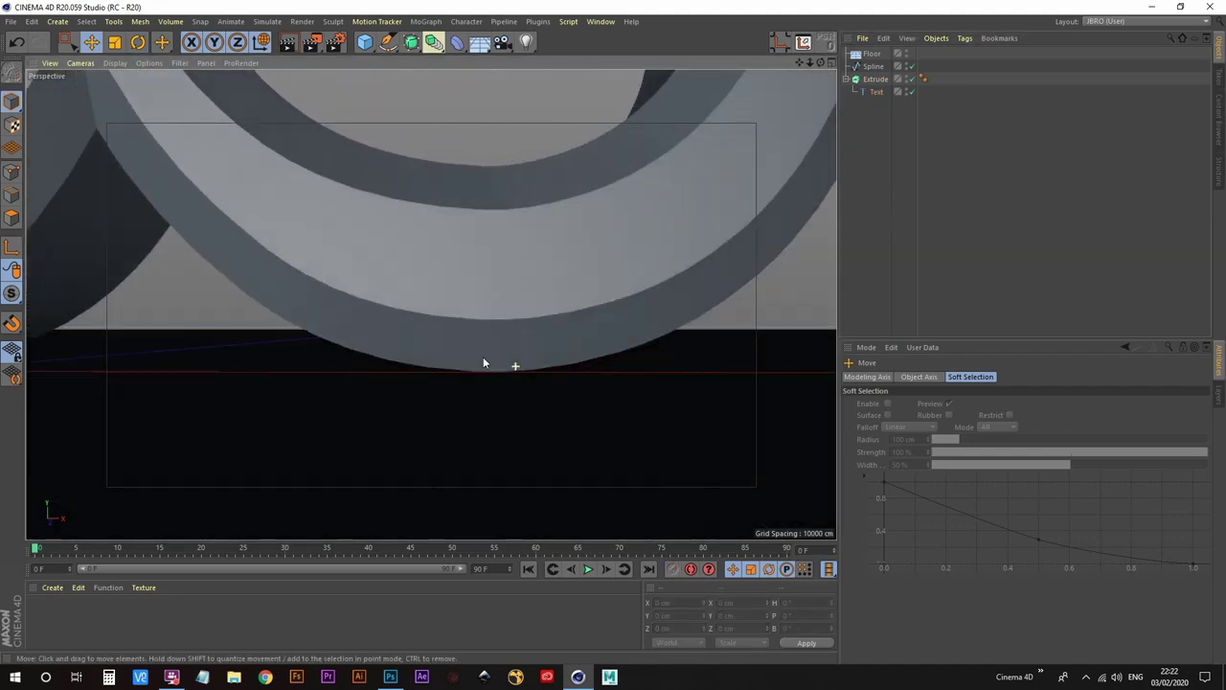
scroll(513, 367, "down", 10)
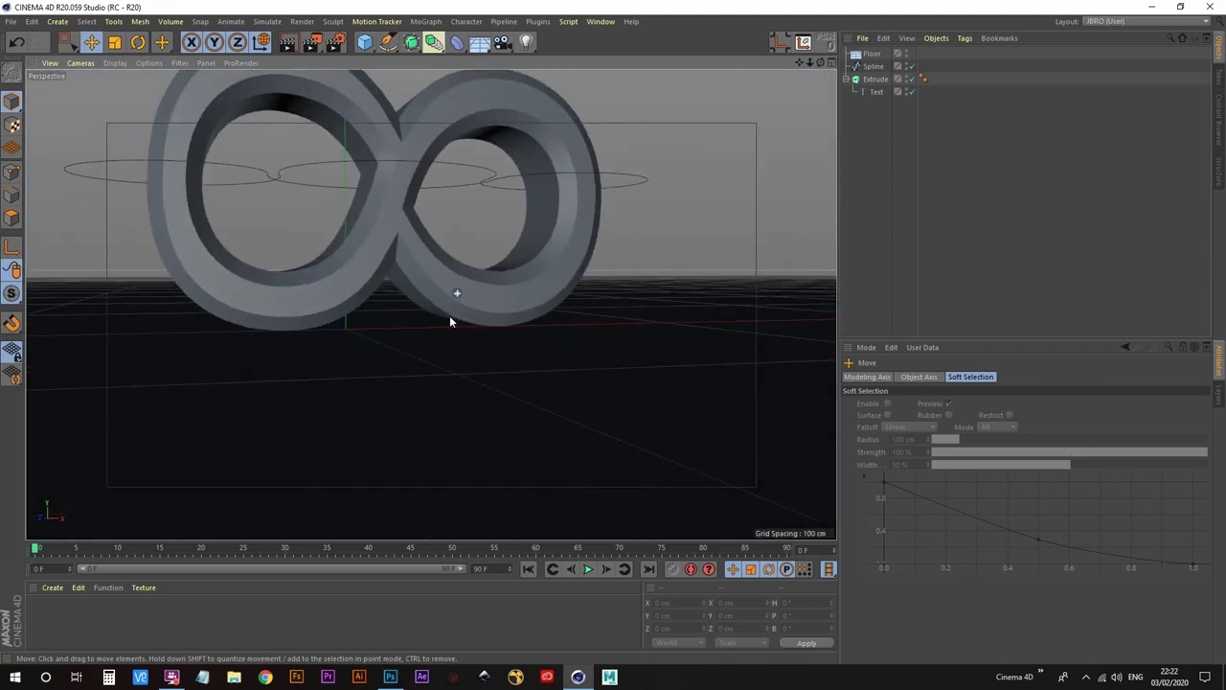
Lower the spline along Y to about 38.7 cm, return to the object coordinate system, and clear the selection
mouse_move(419, 325)
left_mouse_down("alt")
mouse_move(446, 362)
mouse_move(408, 331)
mouse_move(482, 277)
mouse_move(442, 286)
mouse_move(428, 307)
left_mouse_up("alt")
scroll(442, 286, "down", 3)
left_click(872, 67)
scroll(427, 313, "up", 3)
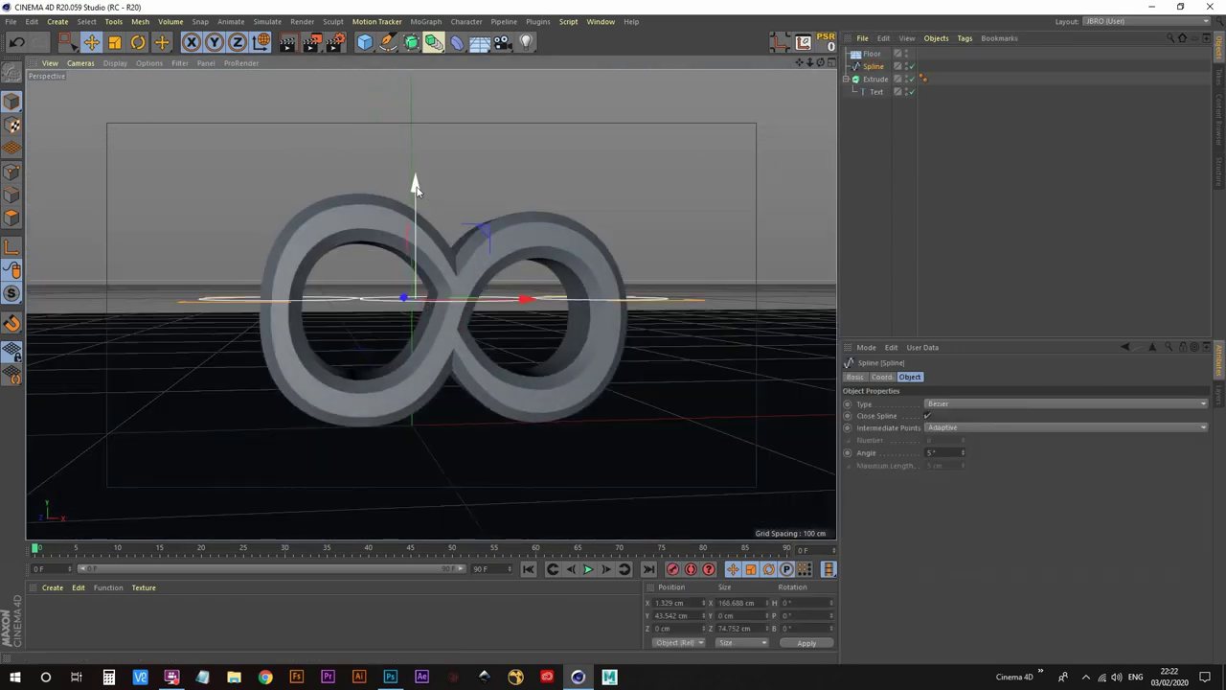
left_click_drag(415, 187, 414, 203)
left_click_drag(446, 306, 476, 362, "alt")
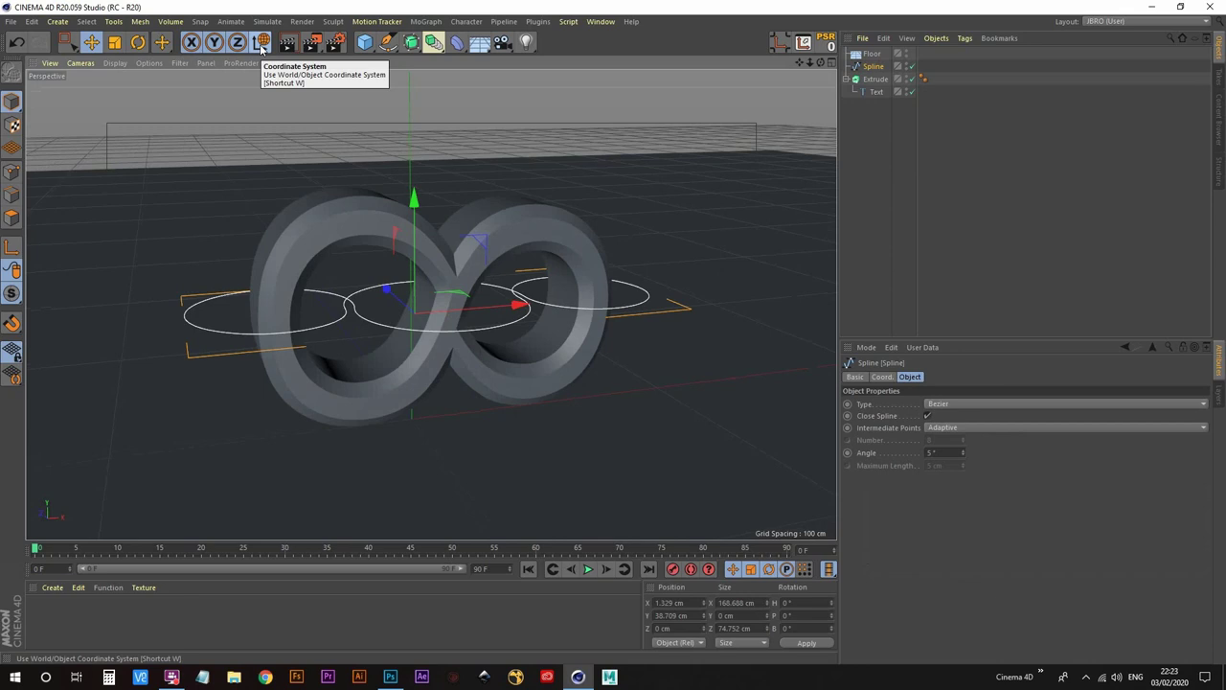
left_click(260, 43)
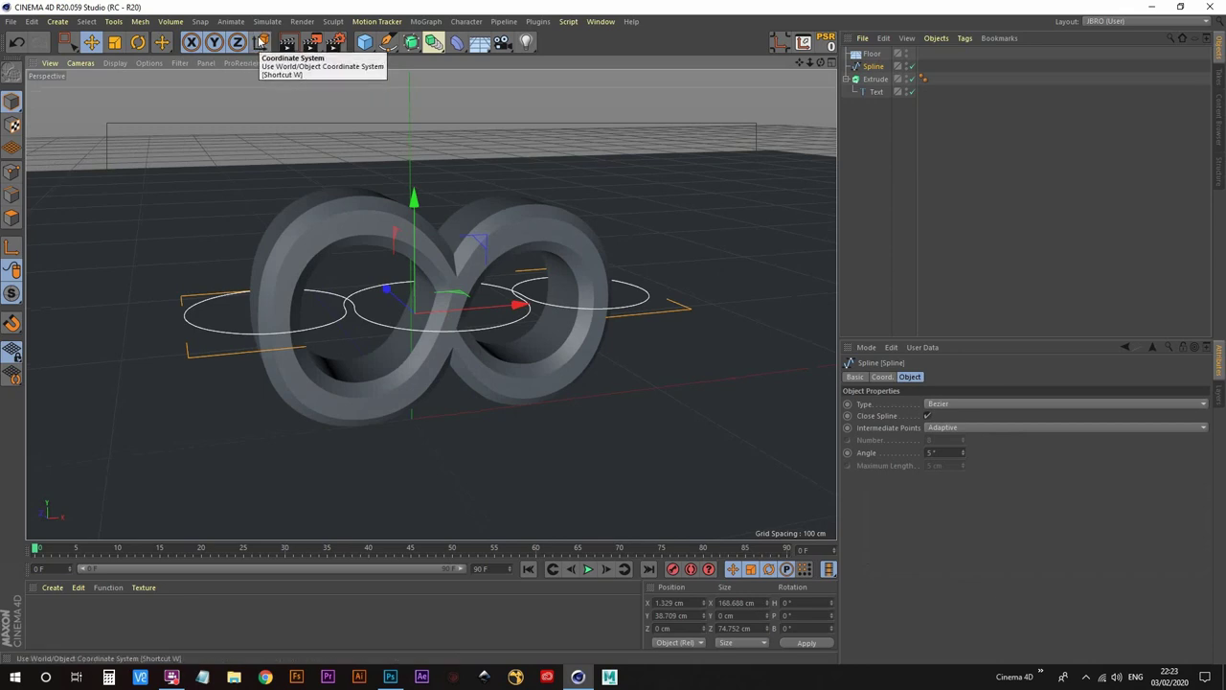
left_click(849, 161)
Add a Sphere object and set its radius to 2 cm
left_click_drag(613, 287, 483, 300, "alt")
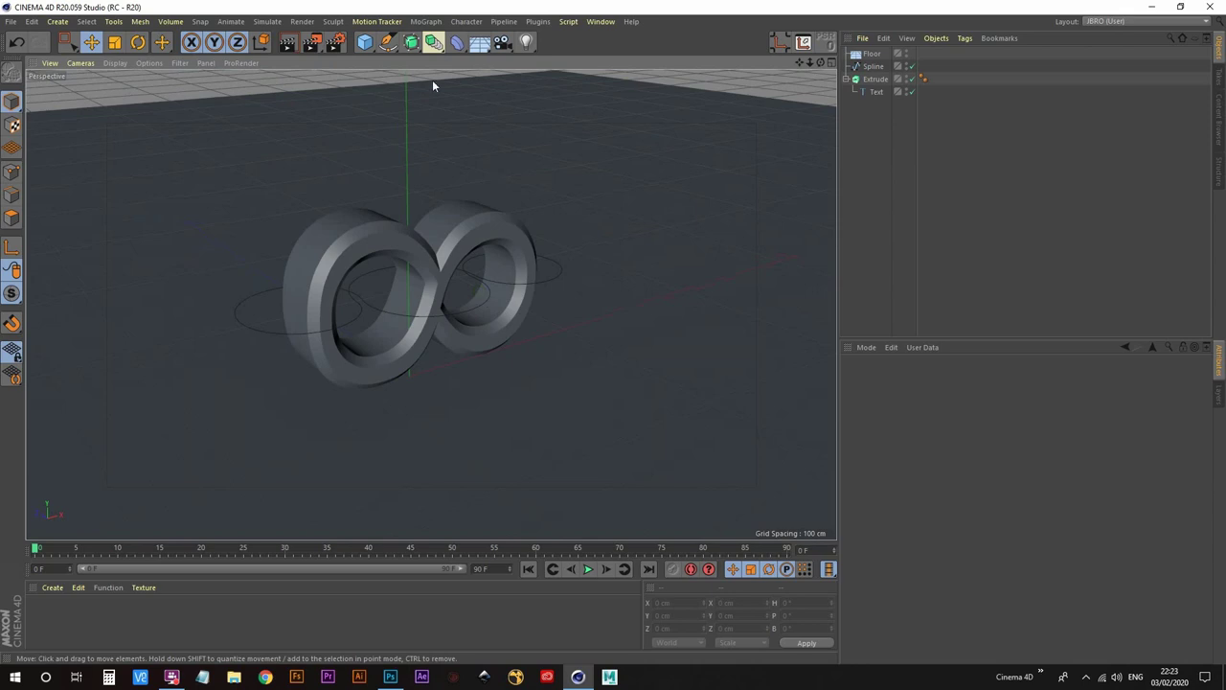
left_click(364, 45)
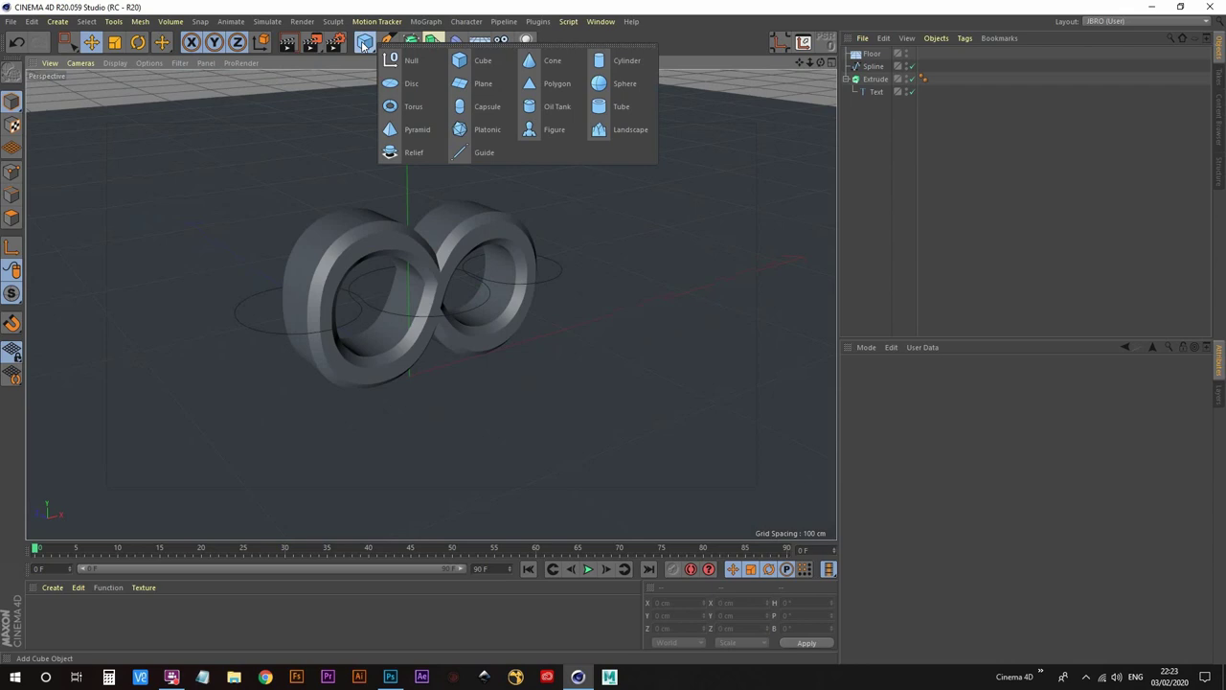
left_click(617, 83)
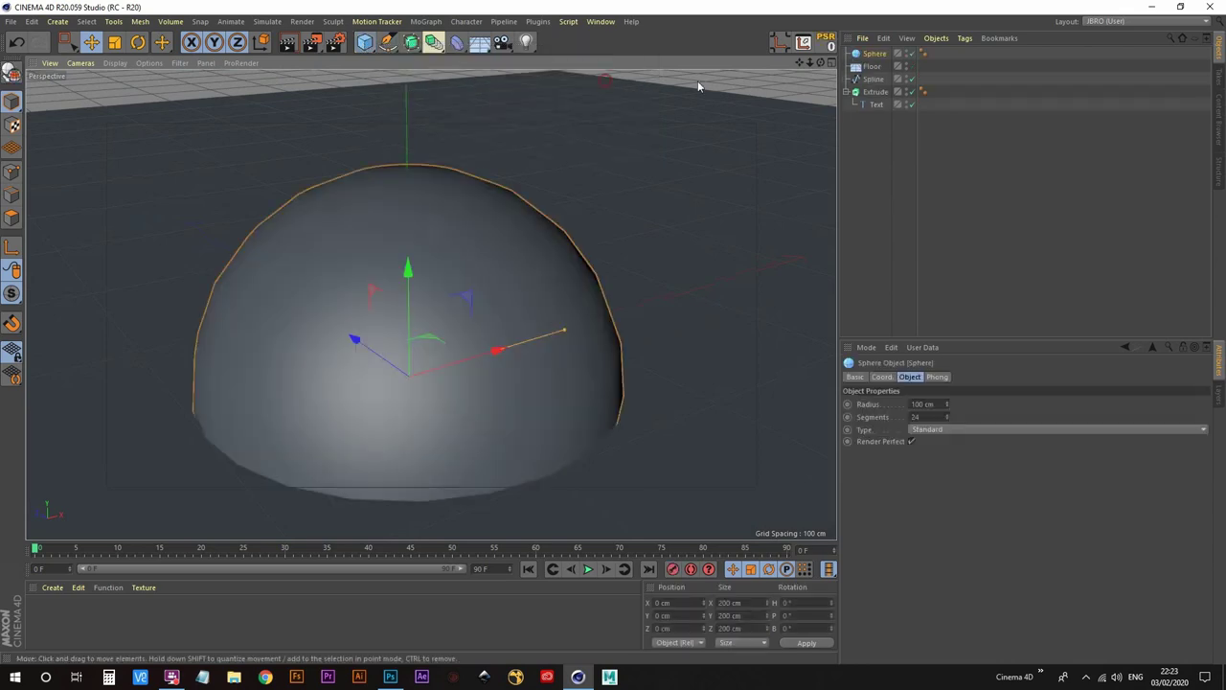
left_click(940, 403)
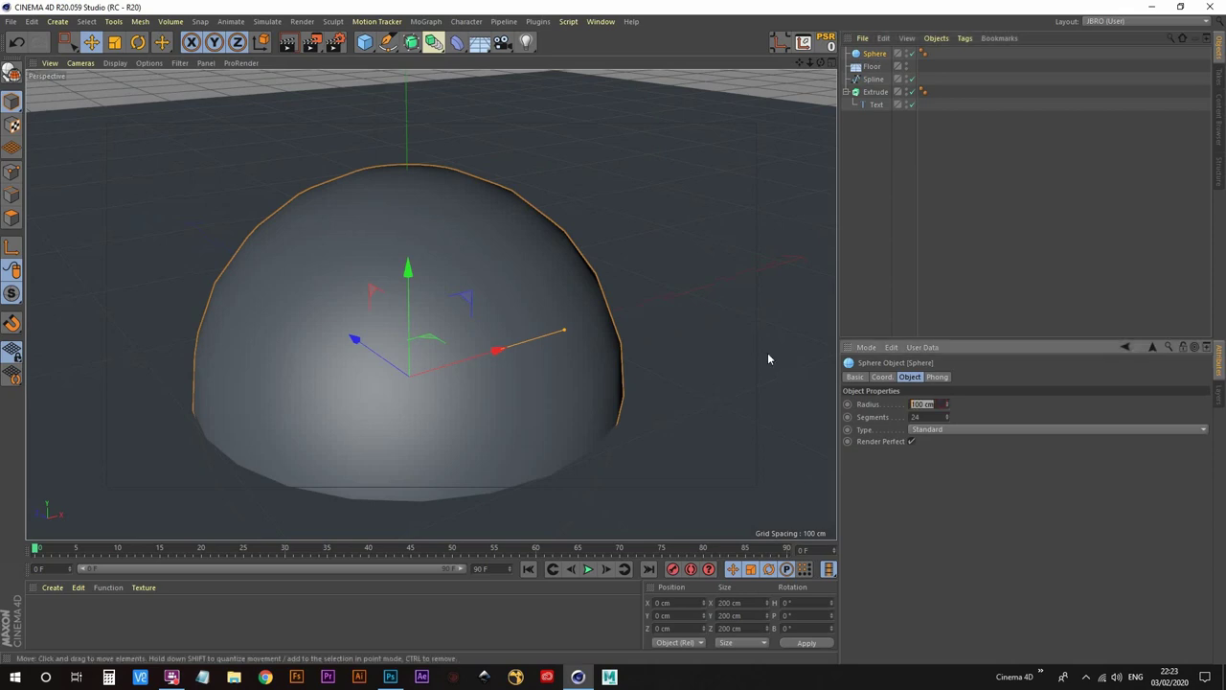
type("2")
key("Return")
Give the sphere an Align to Spline tag and assign the looping spline as its Spline Path
left_click_drag(578, 387, 604, 344, "alt")
right_click(883, 57)
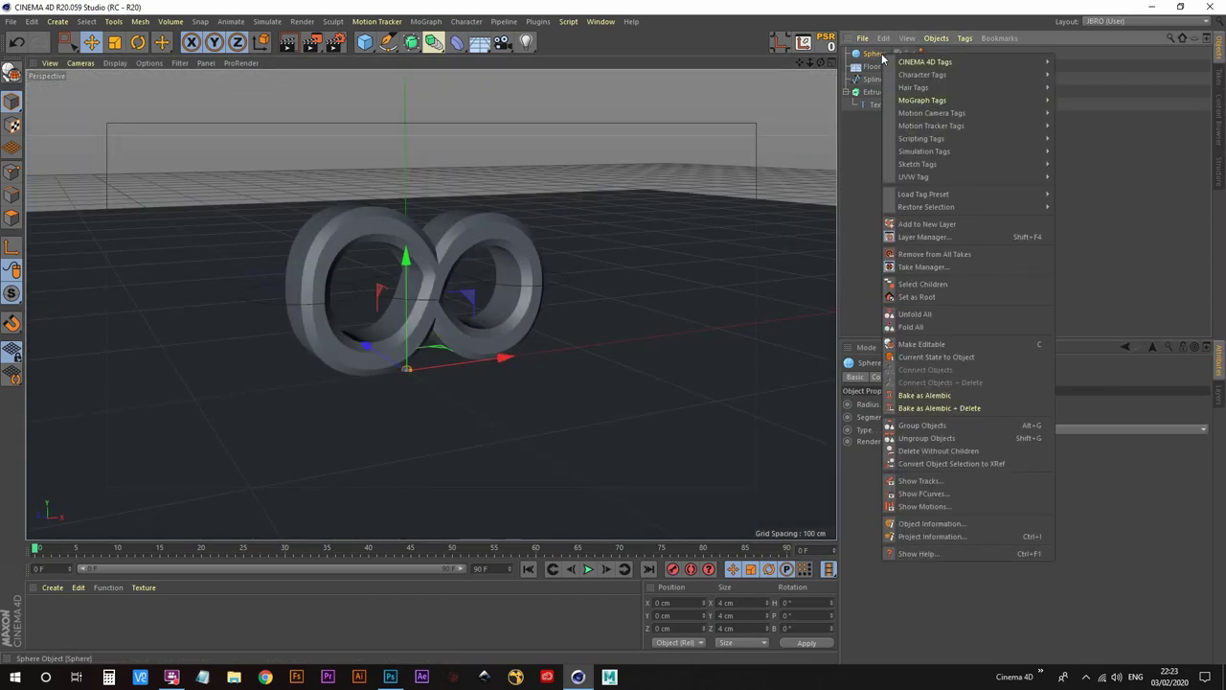
mouse_move(945, 63)
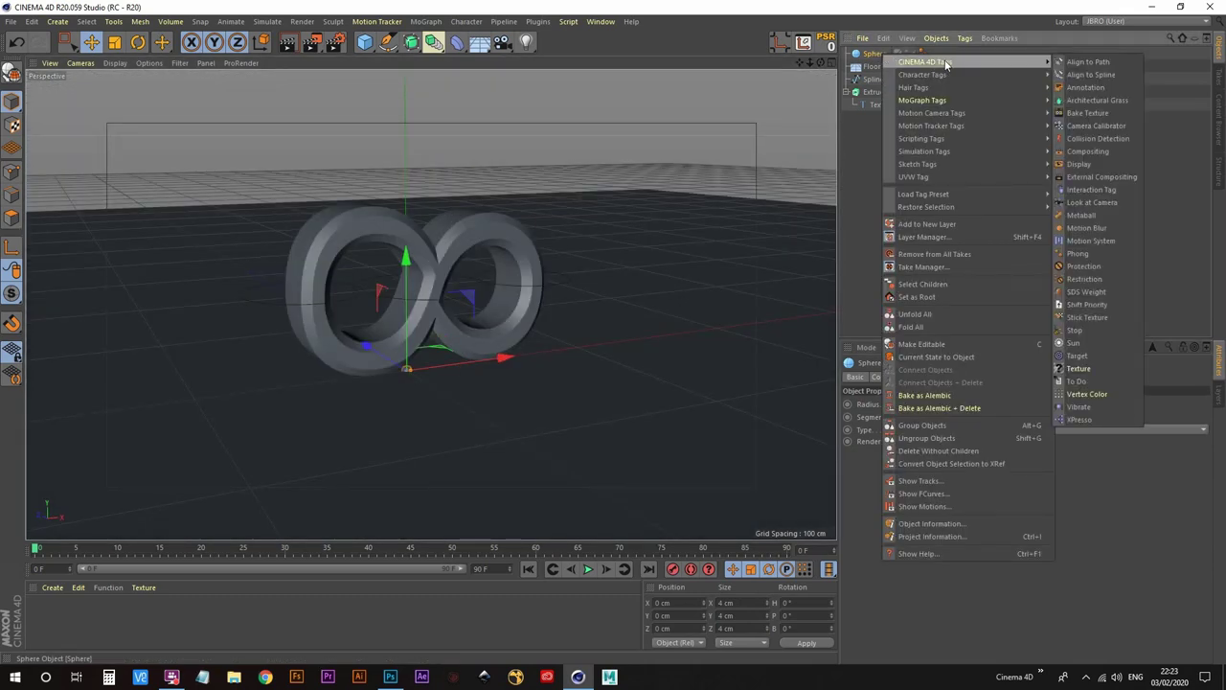
left_click(1118, 73)
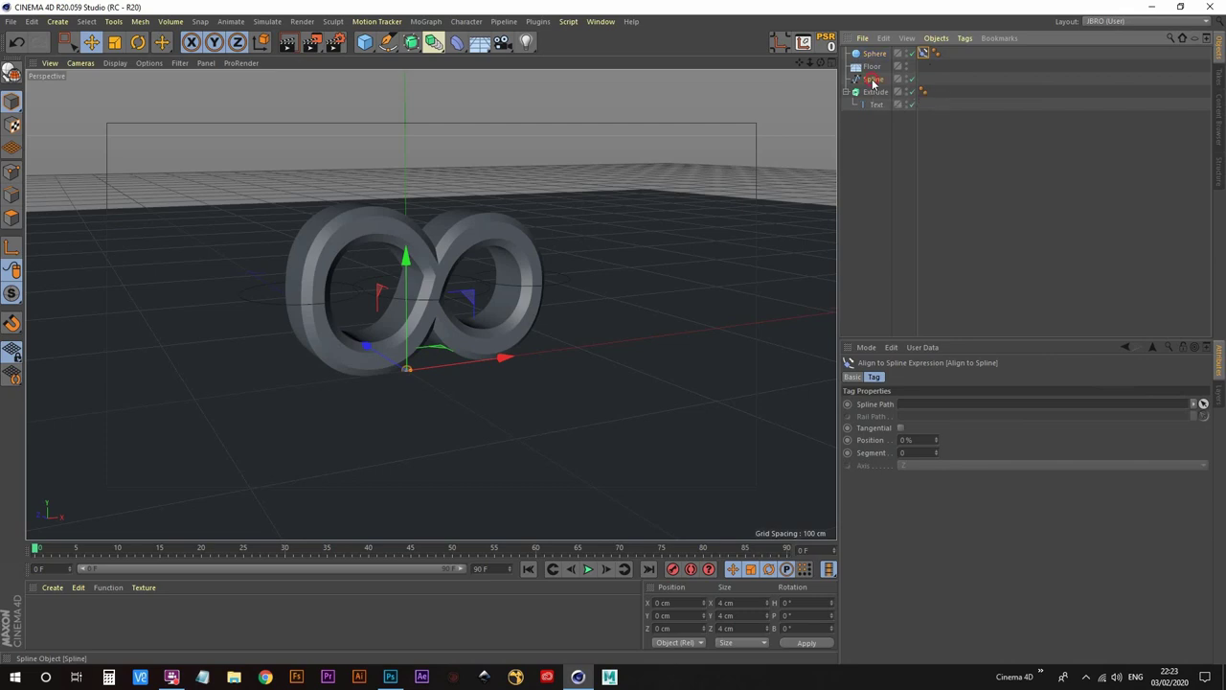
left_click_drag(873, 81, 875, 108)
left_click_drag(909, 396, 922, 405)
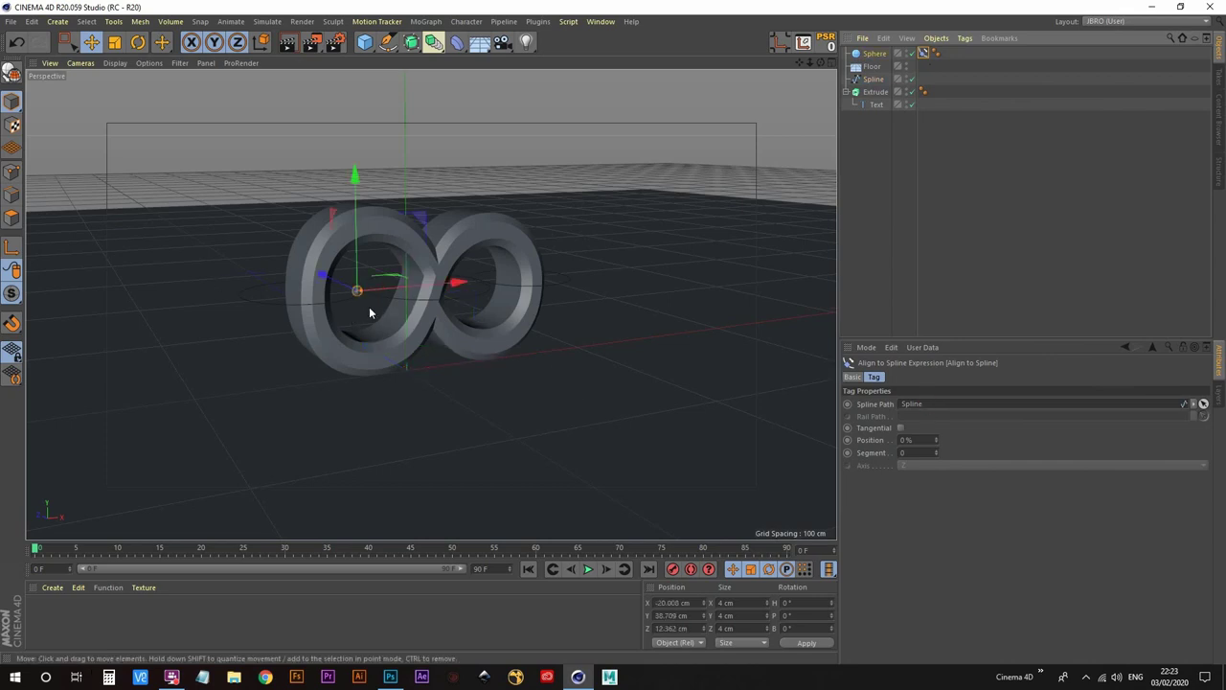
Set the animation length to 300 frames and extend the preview range to the full 300 frames
left_click_drag(369, 306, 448, 314, "alt")
scroll(452, 287, "up", 3)
scroll(460, 305, "down", 3)
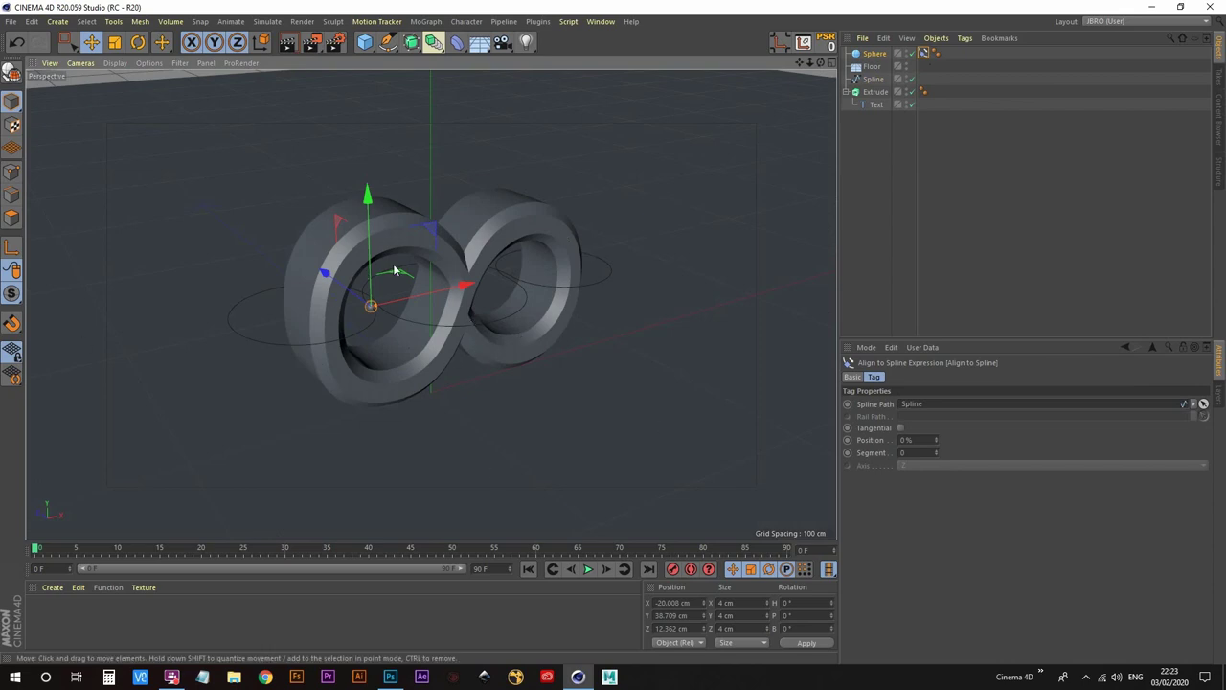
left_click(480, 568)
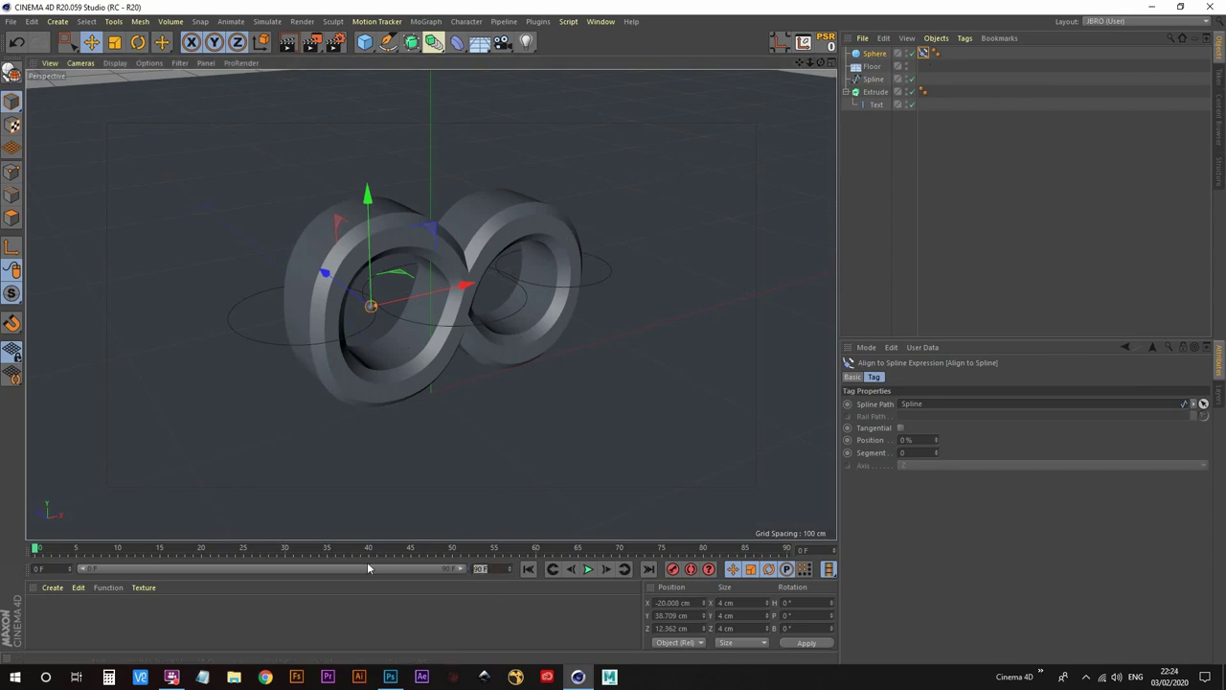
type("300")
key("Return")
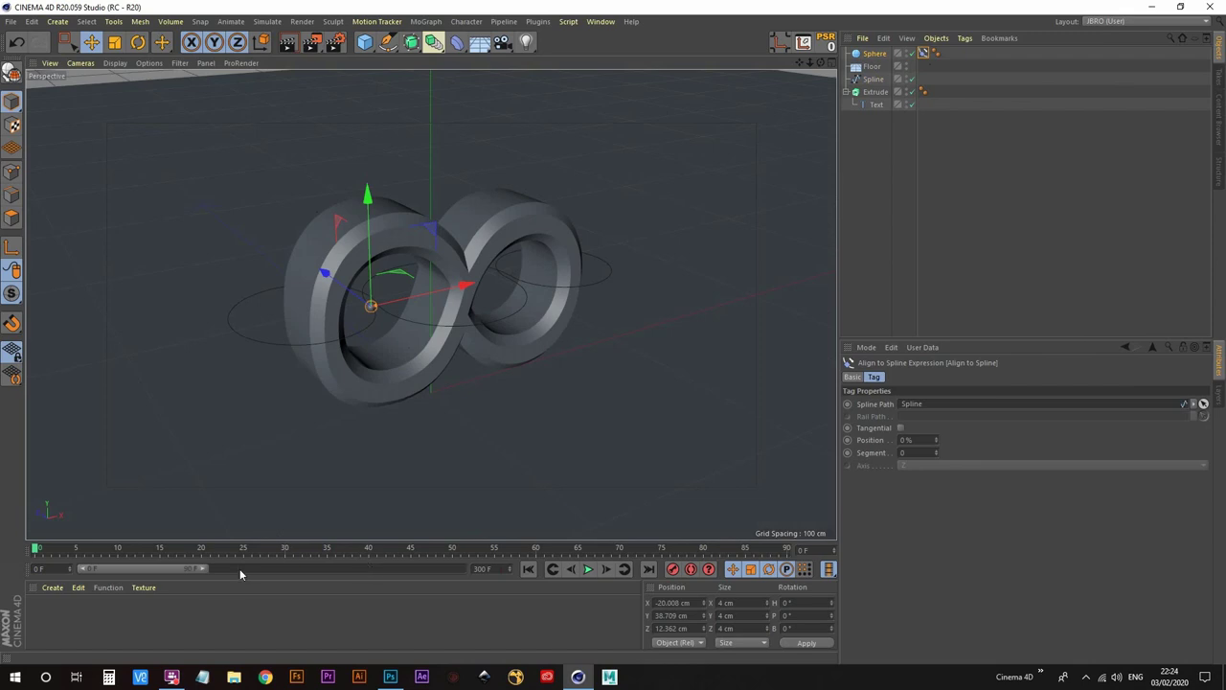
left_click_drag(202, 567, 507, 566)
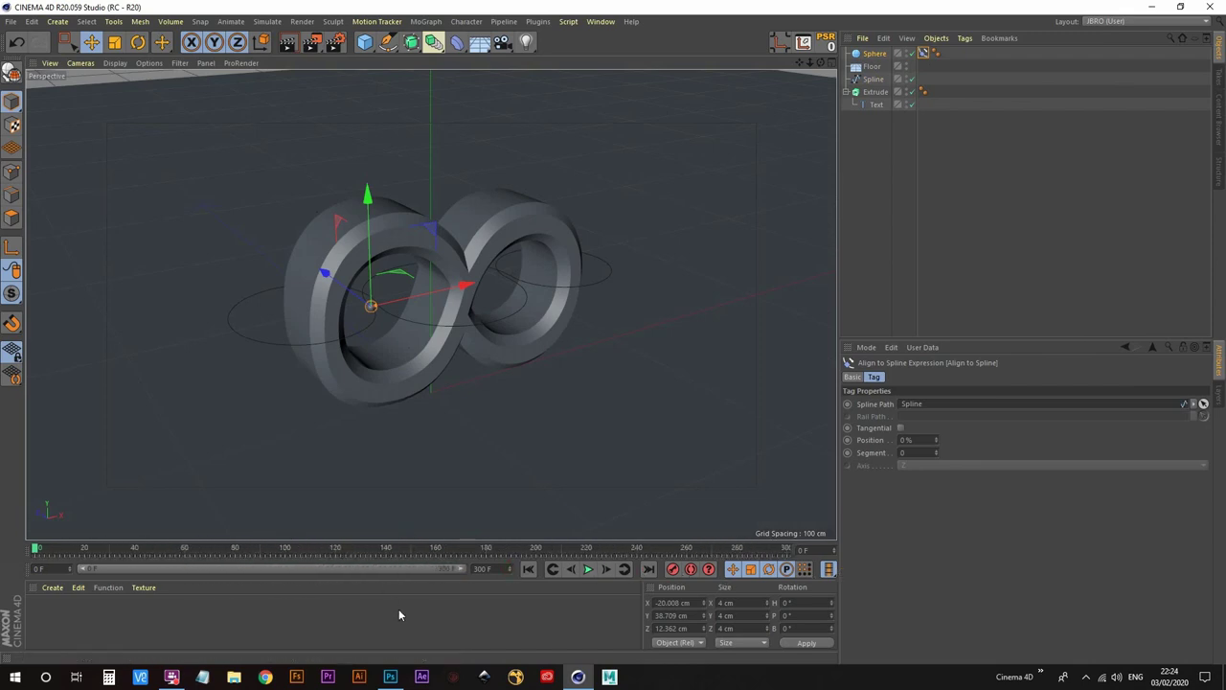
Keyframe the Align to Spline Position at 0% on frame 0 and 100% on frame 100, and play the animation
left_click(847, 440, "ctrl")
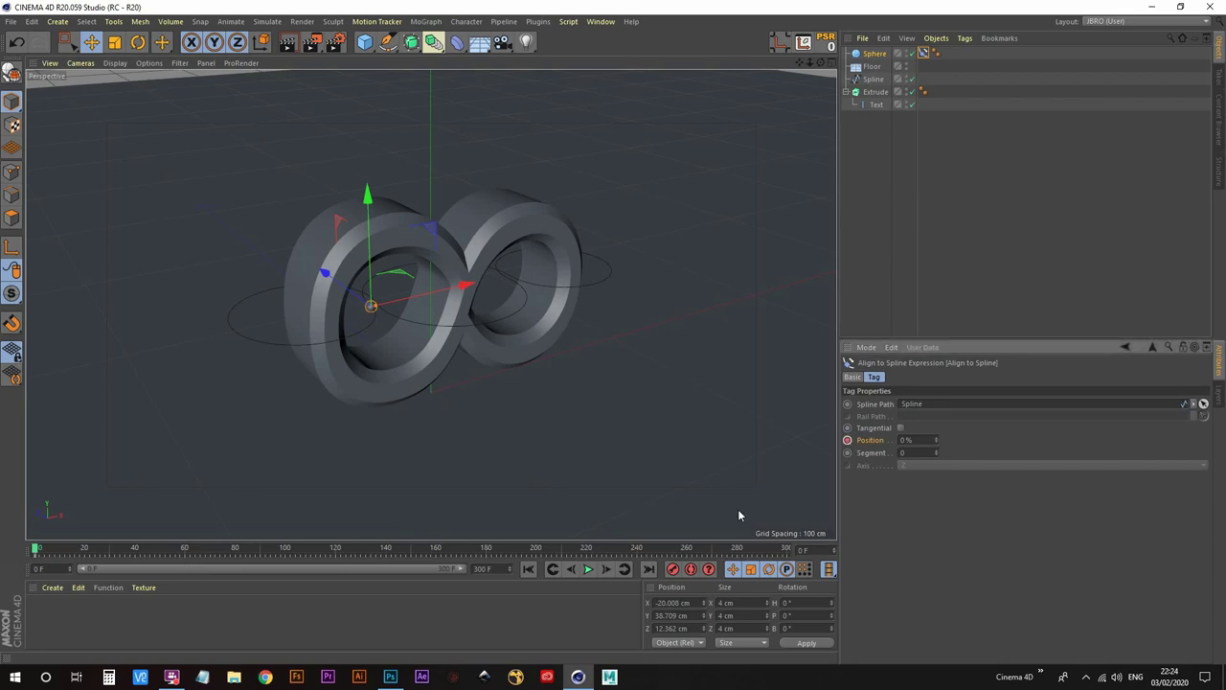
left_click(809, 549)
type("100")
key("Return")
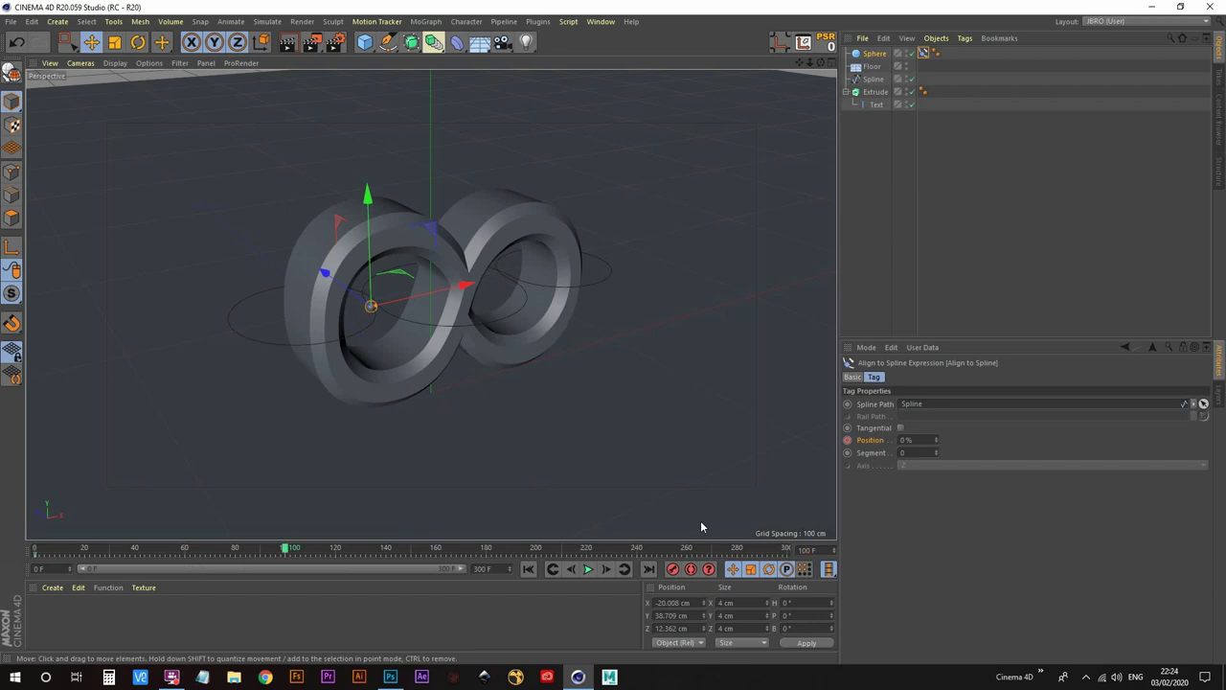
left_click(922, 440)
type("10")
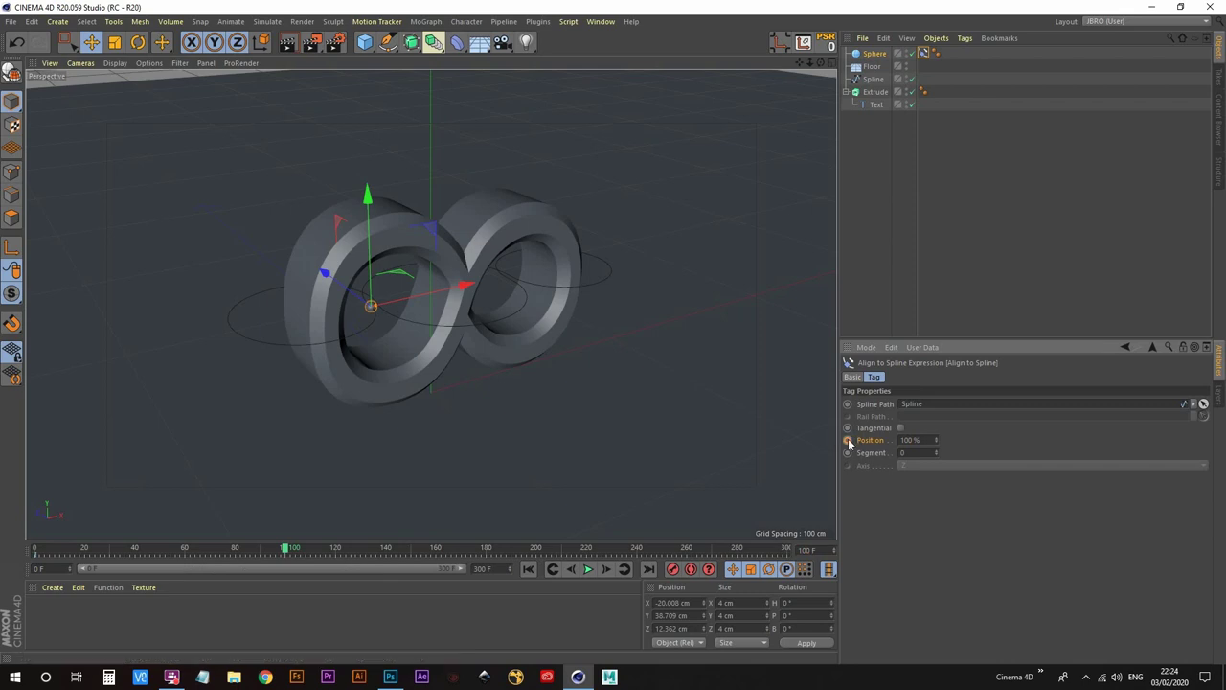
left_click(527, 569)
left_click(588, 569)
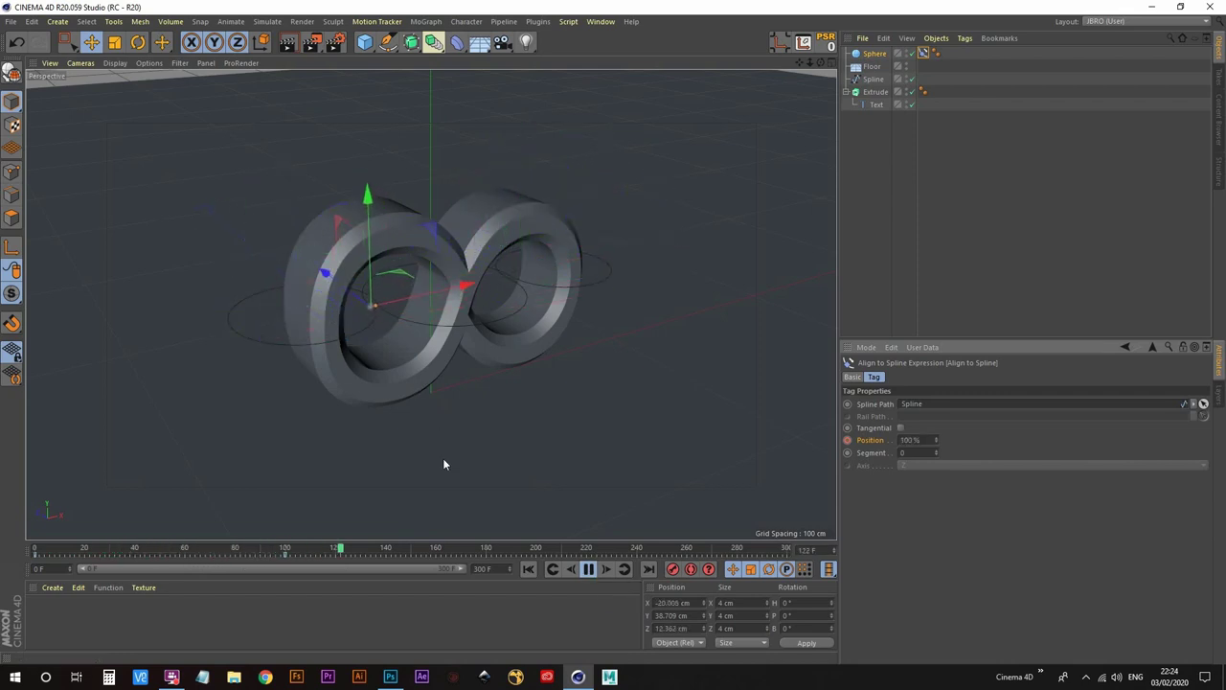
left_click(588, 569)
Set the Position keyframes to Linear interpolation in the timeline's F-Curve mode, and replay the animation from the start
key("shift+F3")
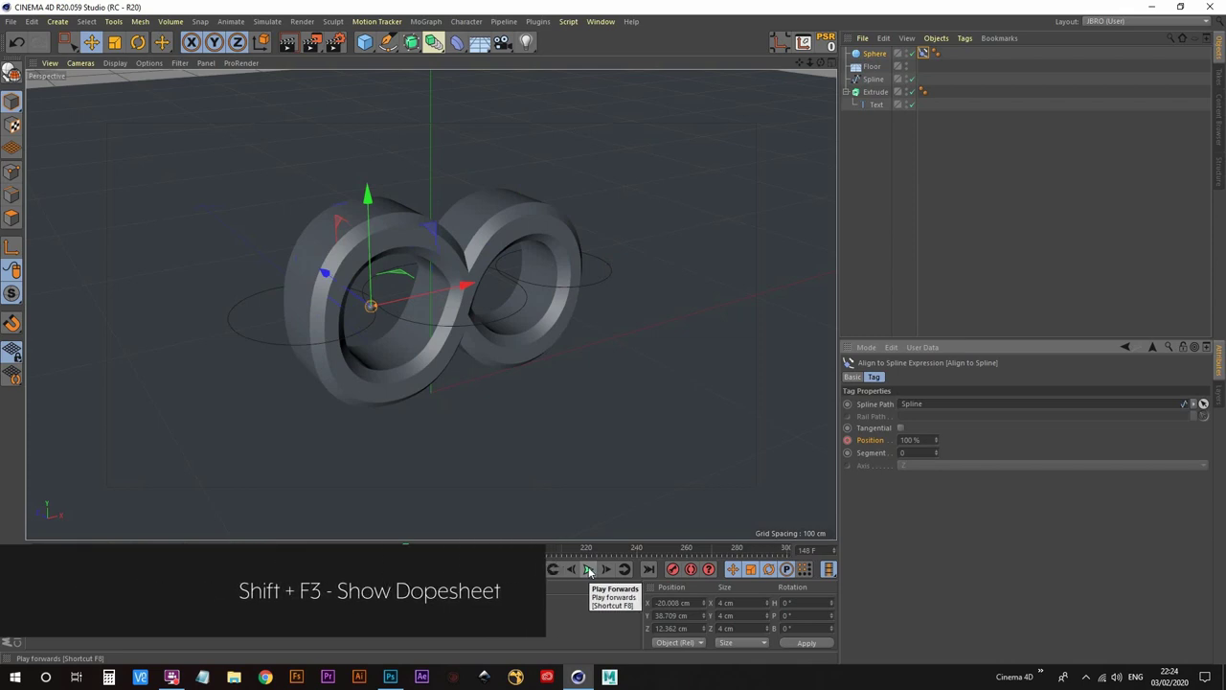
left_click_drag(798, 513, 730, 369)
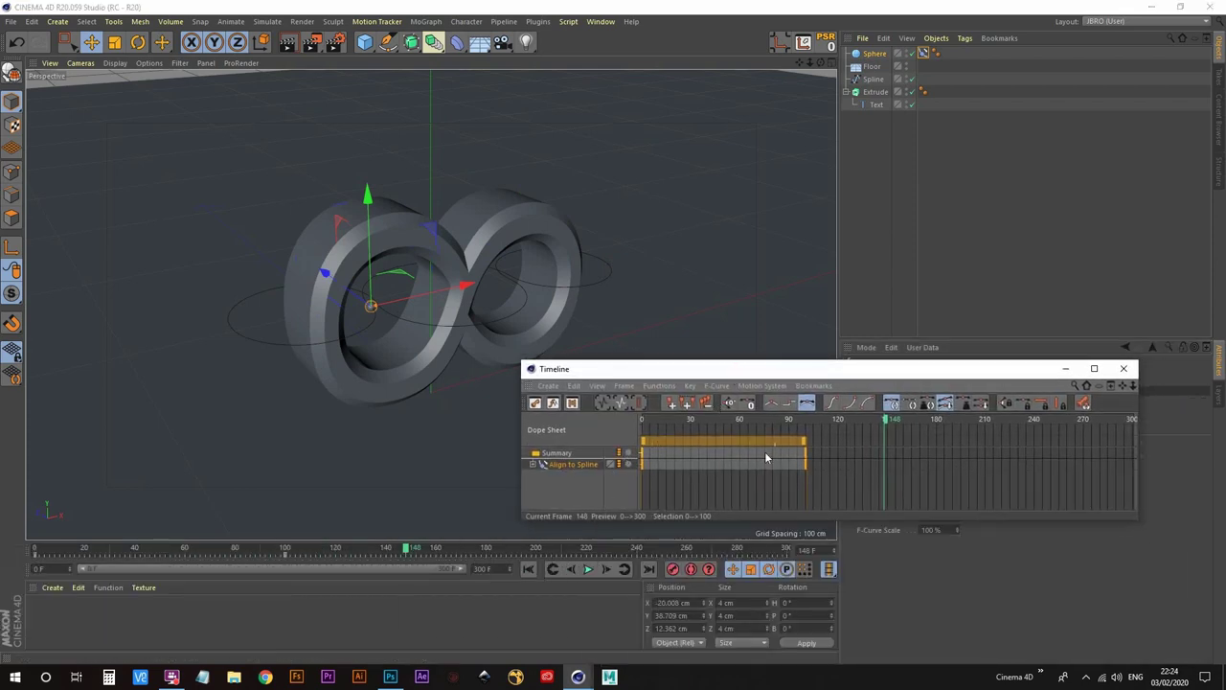
key("Tab")
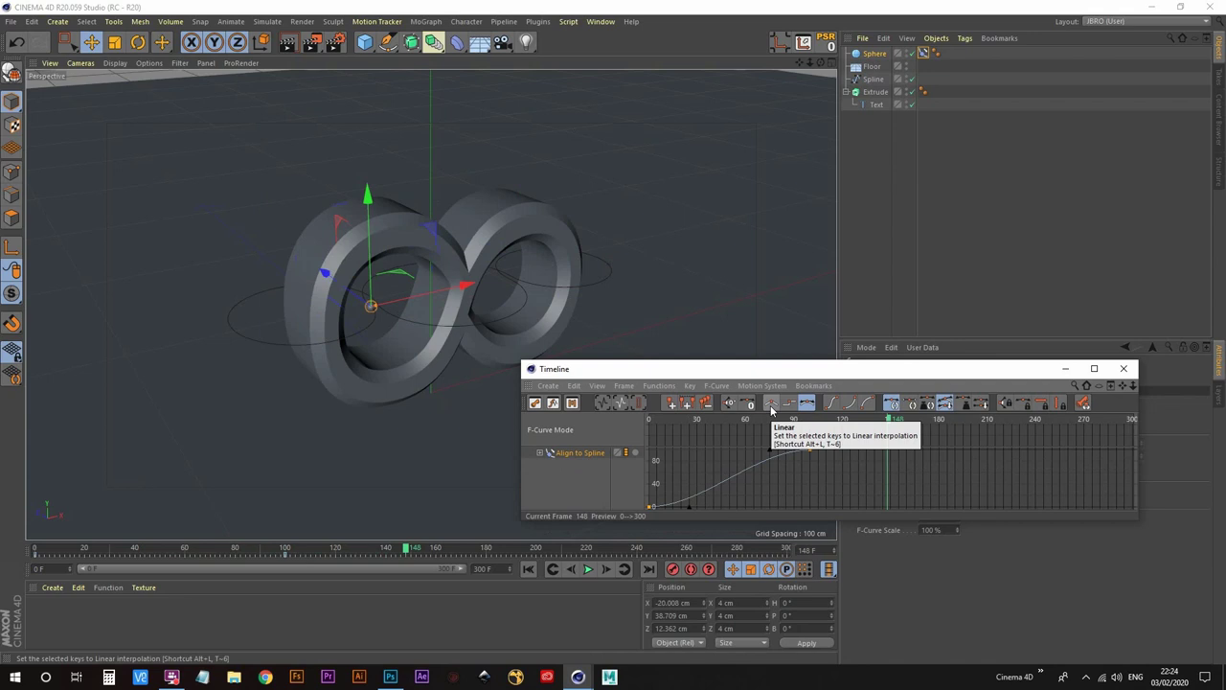
left_click(771, 405)
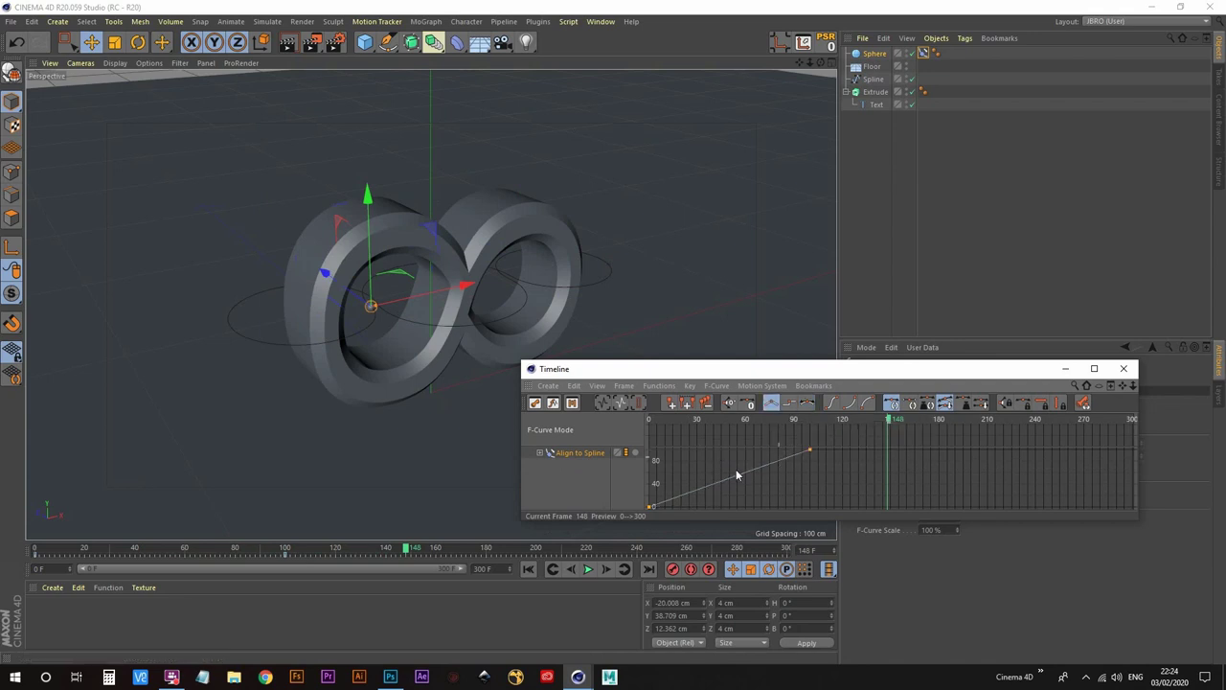
left_click(1124, 368)
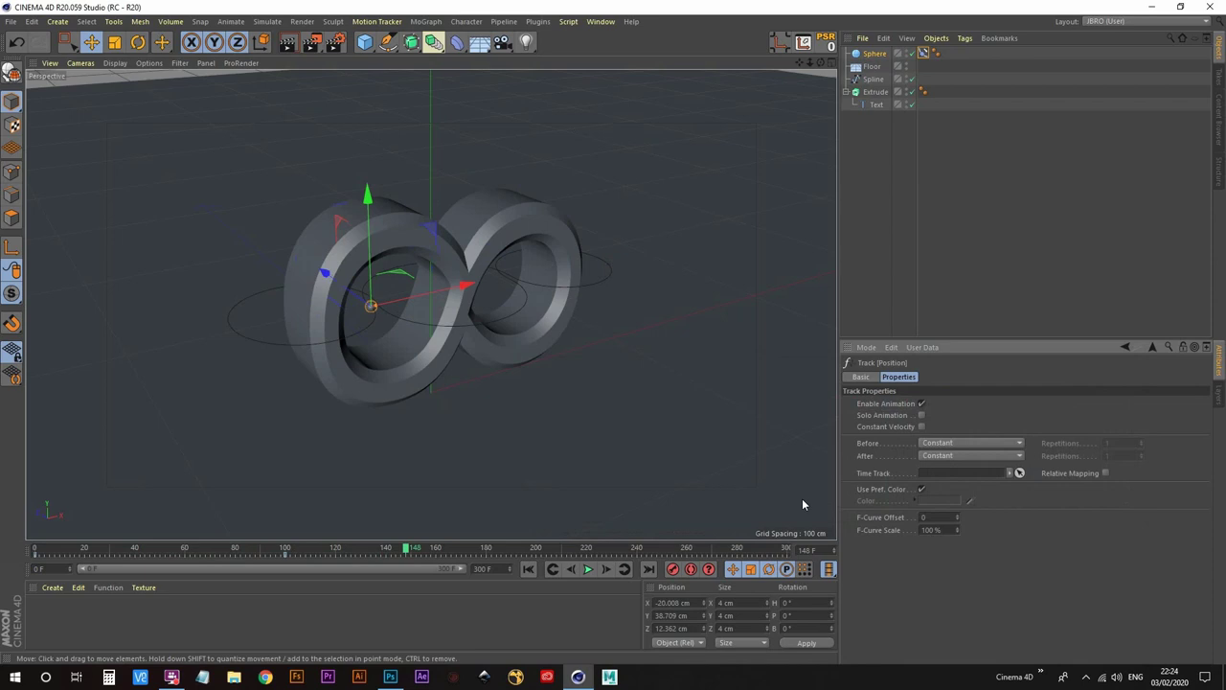
left_click(528, 569)
left_click(588, 569)
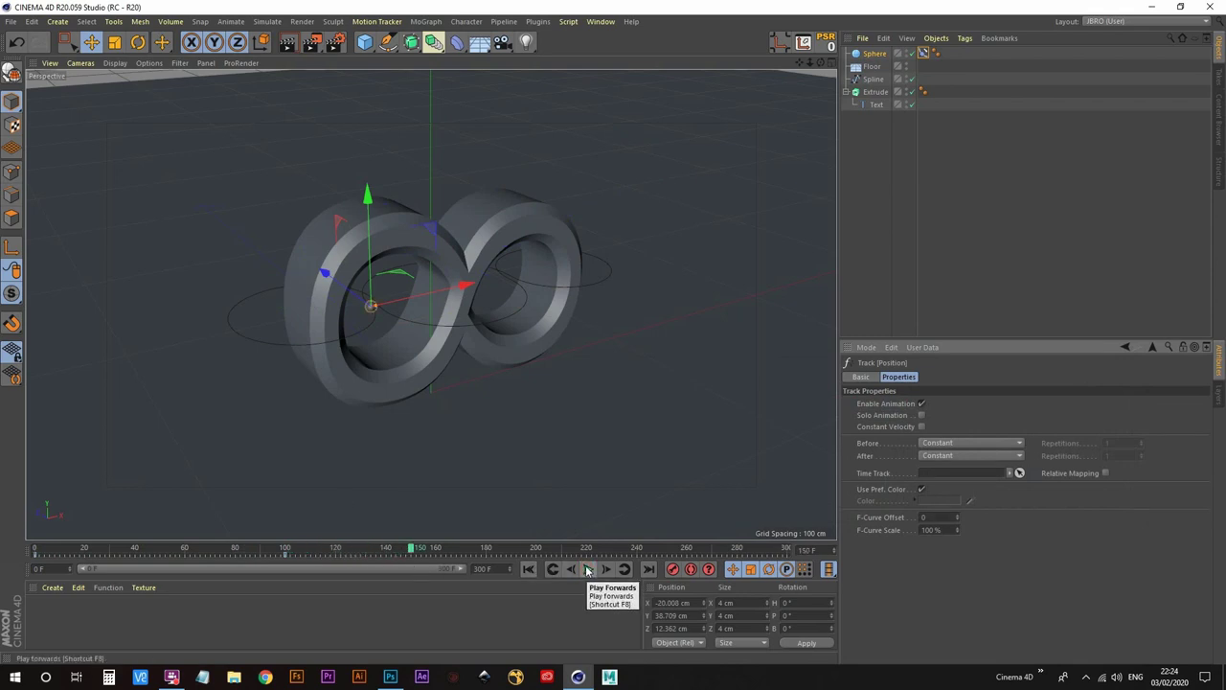
Set the Position track's After behaviour to Repeat with 50 repetitions, and replay the animation from the start
key("shift+F3")
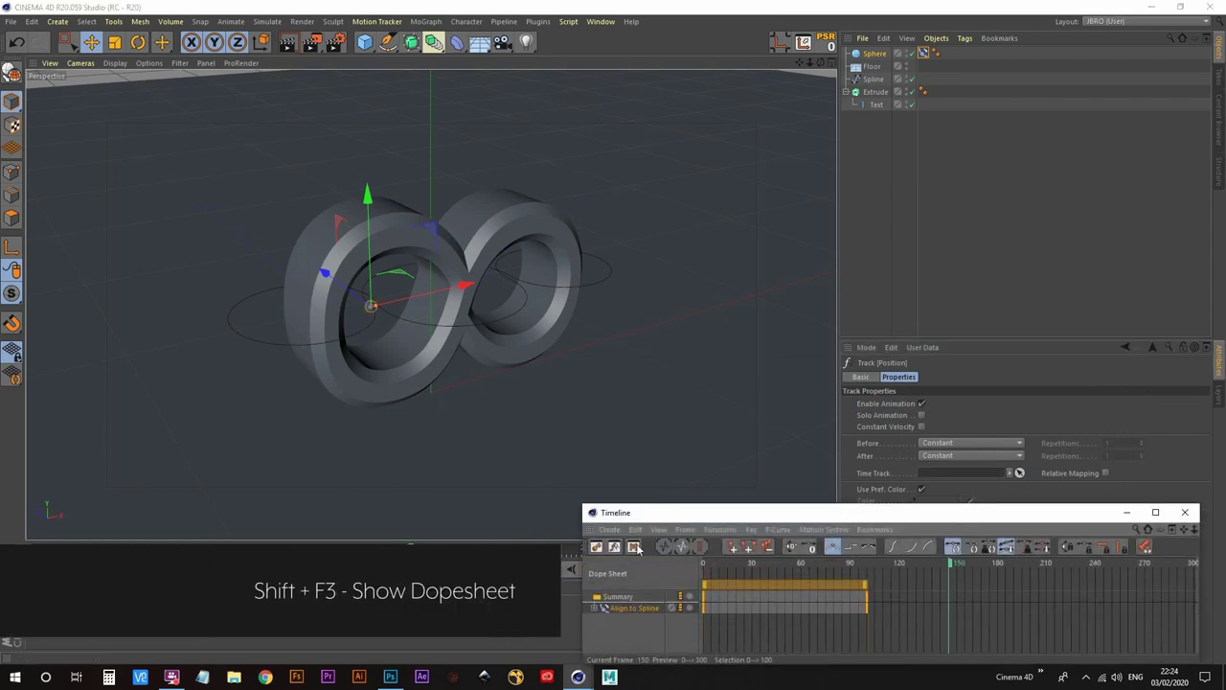
left_click_drag(783, 586, 678, 336)
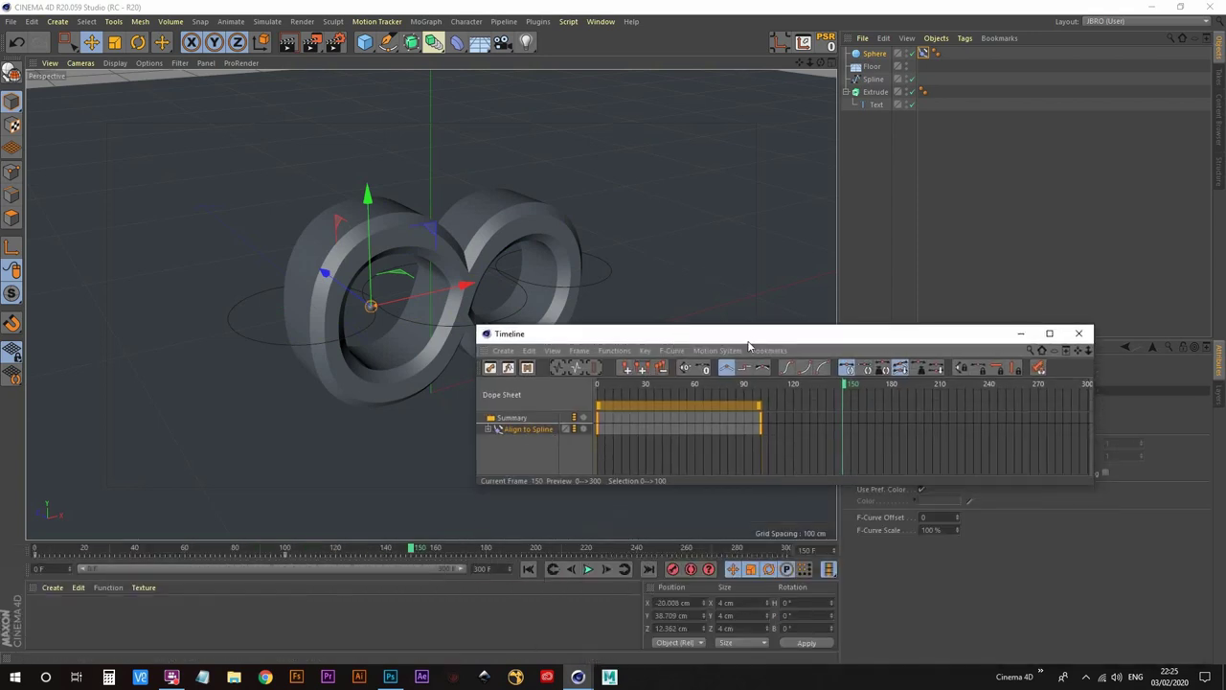
left_click_drag(749, 340, 463, 279)
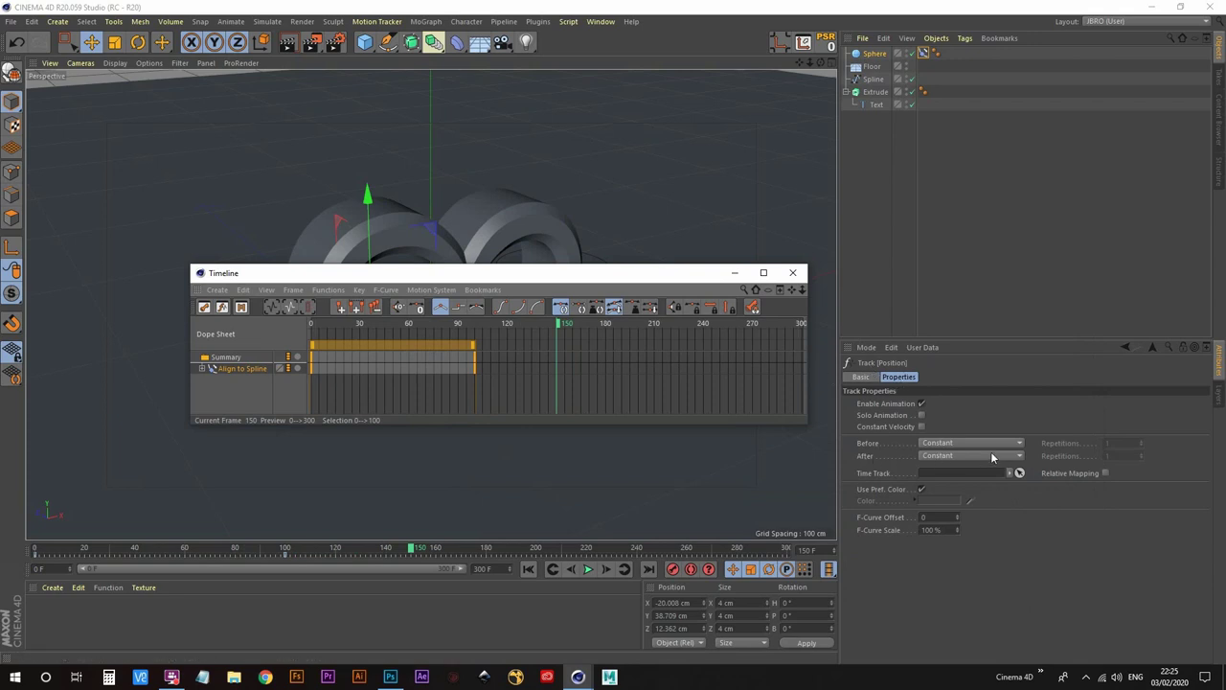
left_click(962, 457)
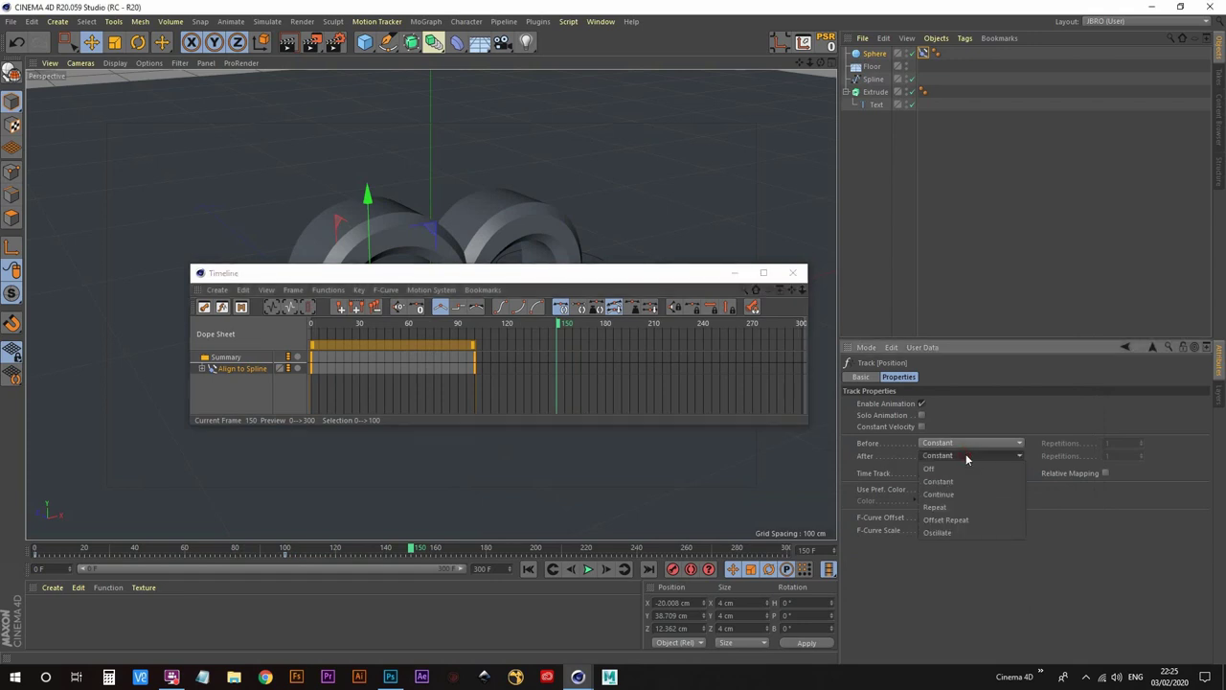
left_click(950, 507)
left_click(1125, 455)
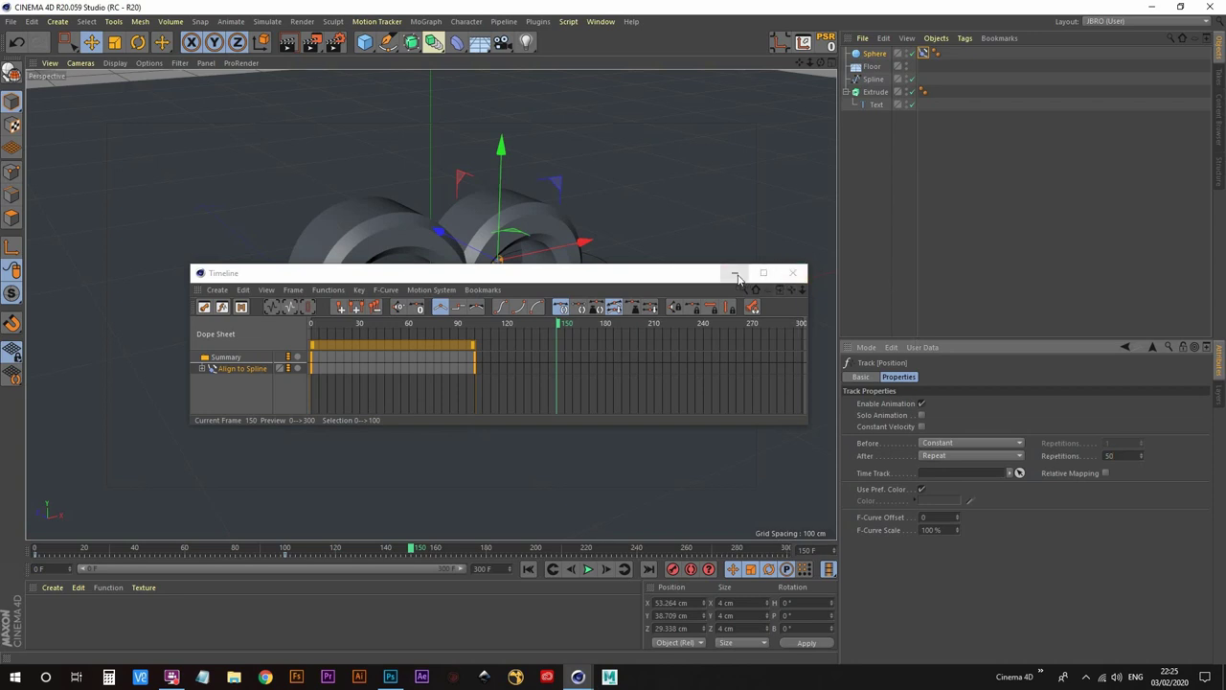
left_click(792, 272)
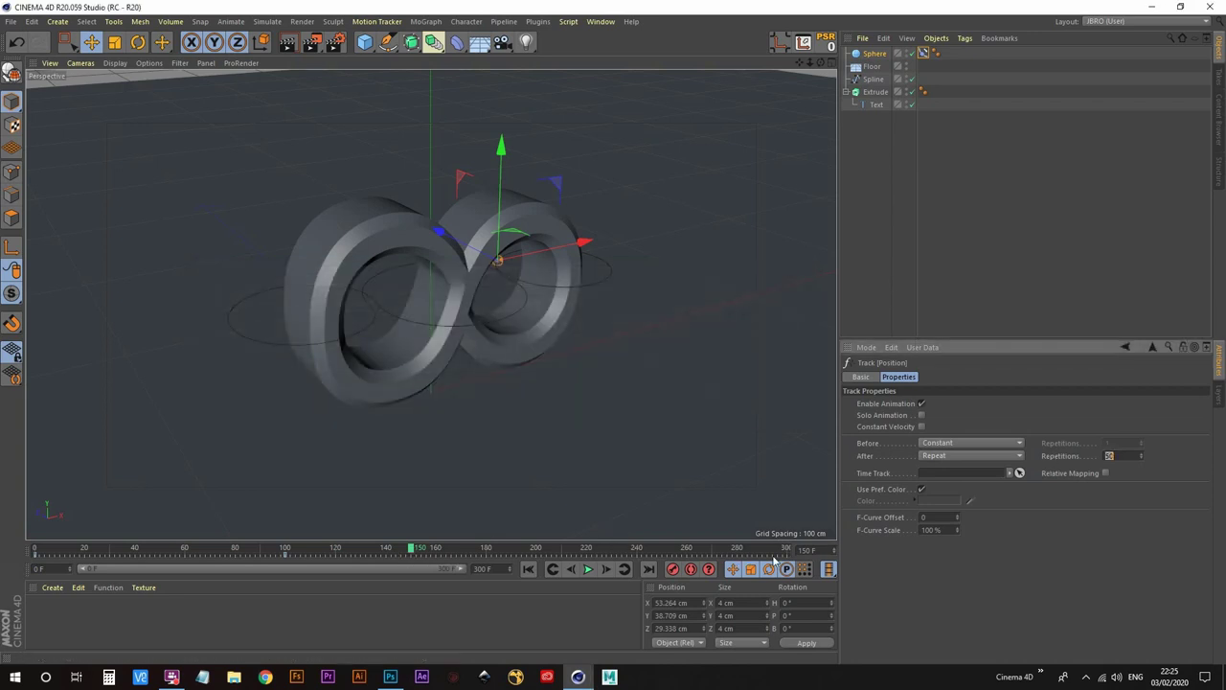
left_click(530, 569)
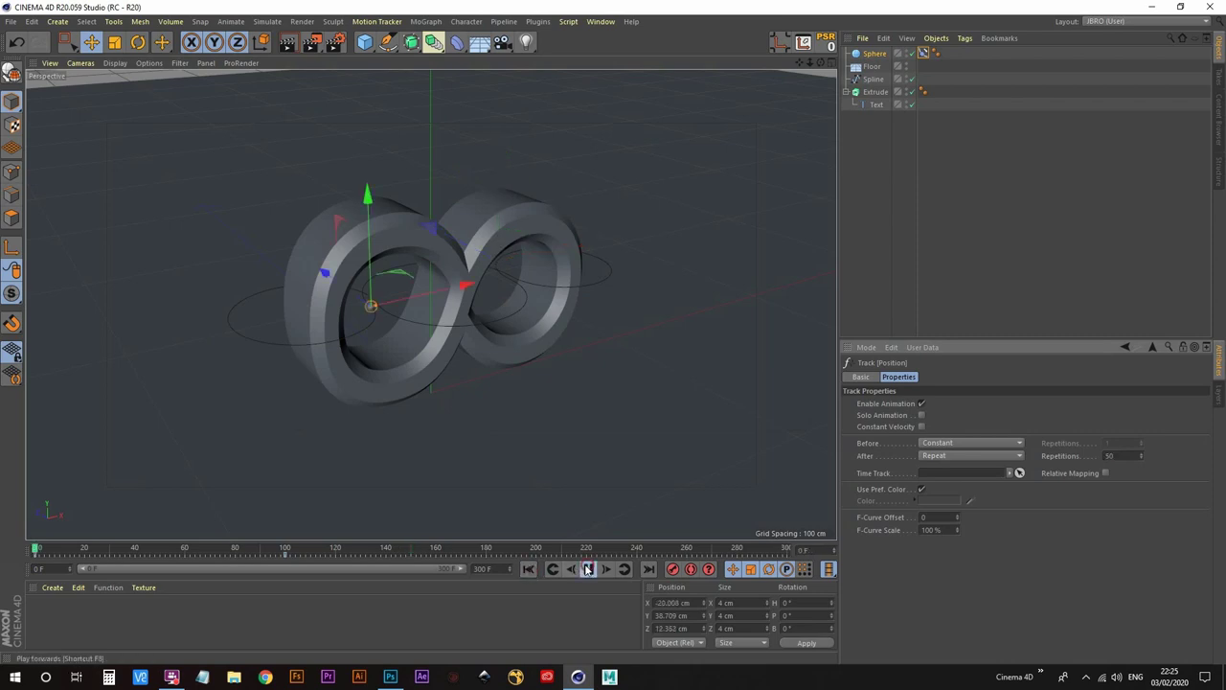
left_click(588, 569)
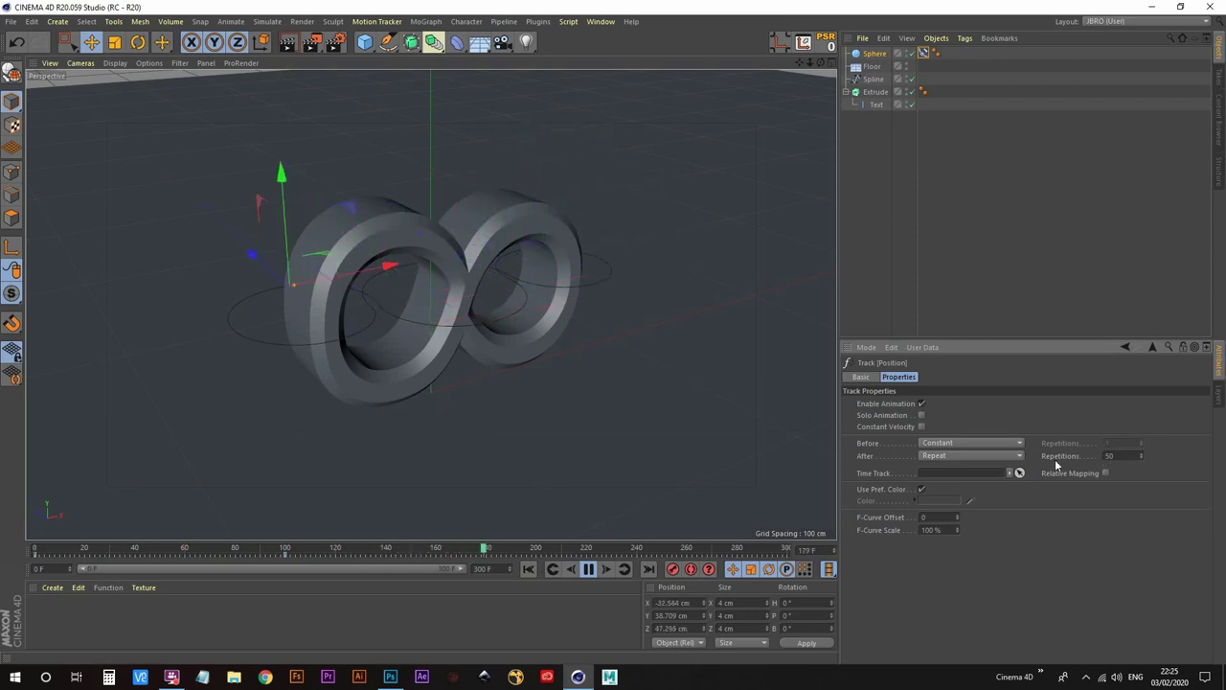
left_click(590, 572)
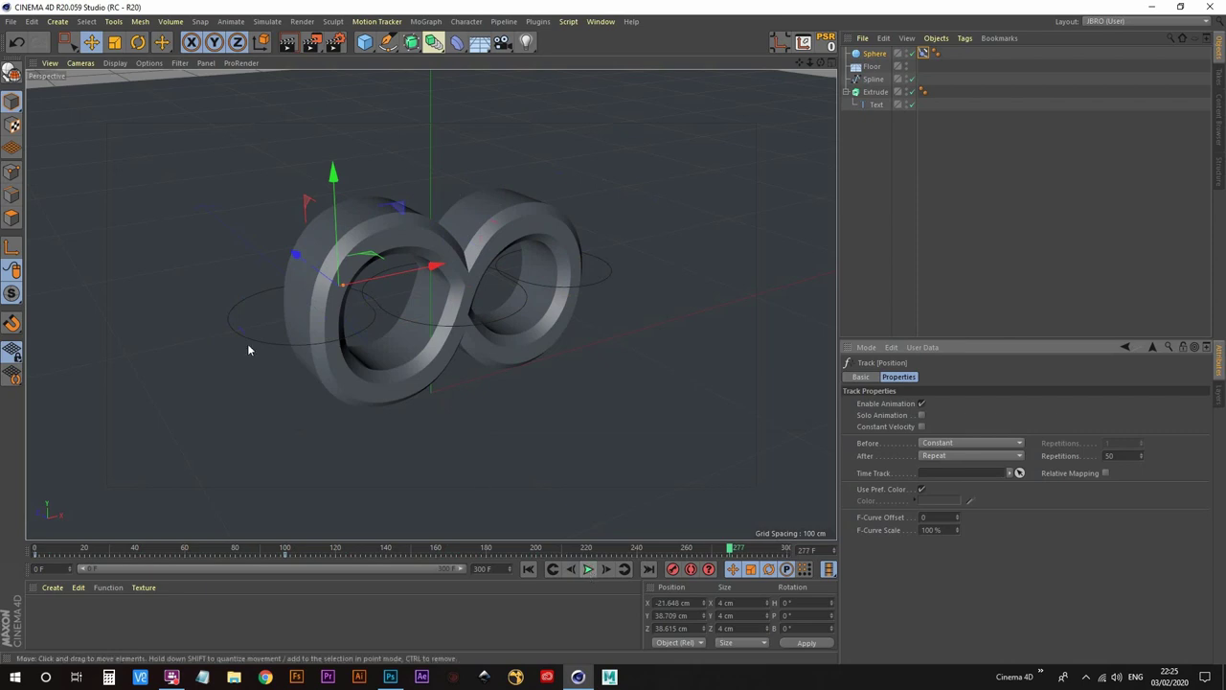
key("F8")
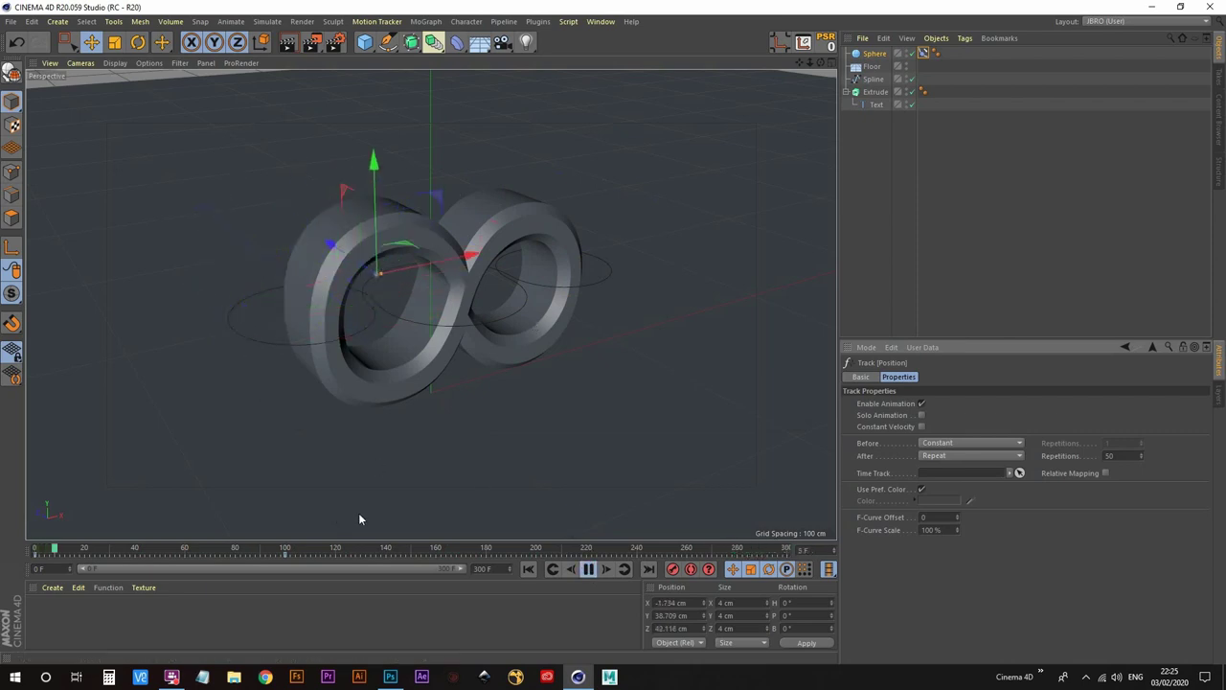
key("F8")
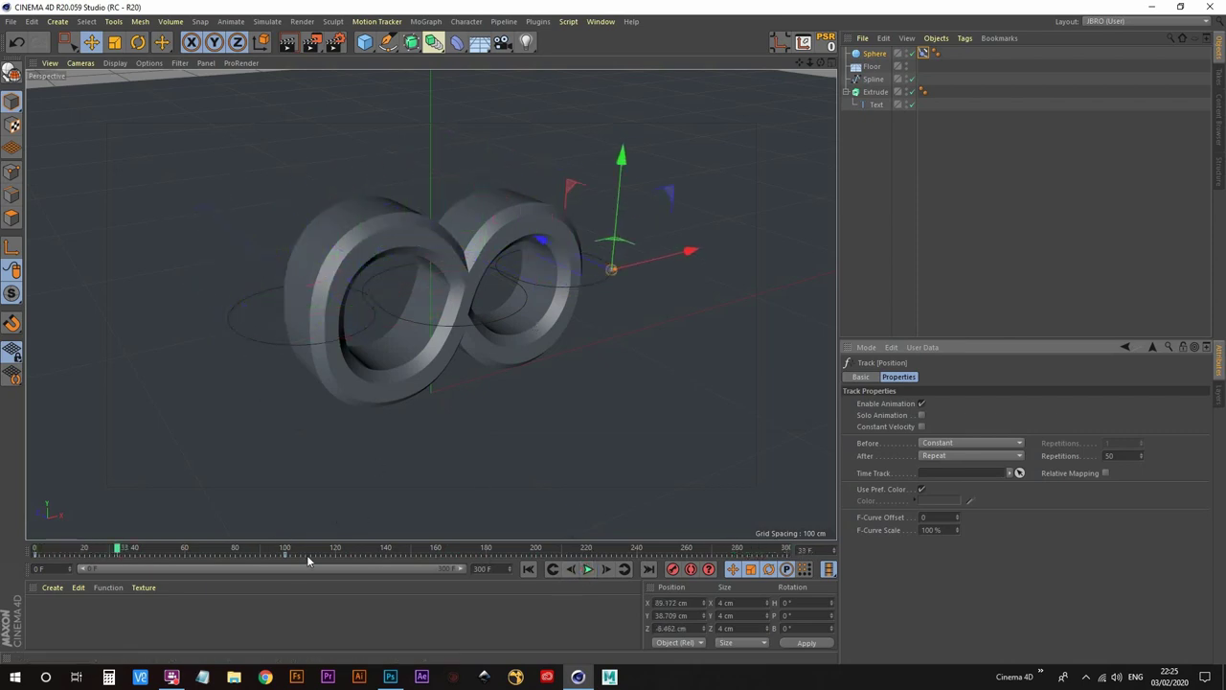
Move the 100% Position keyframe to frame 200 and play the animation from the start
left_click(288, 556)
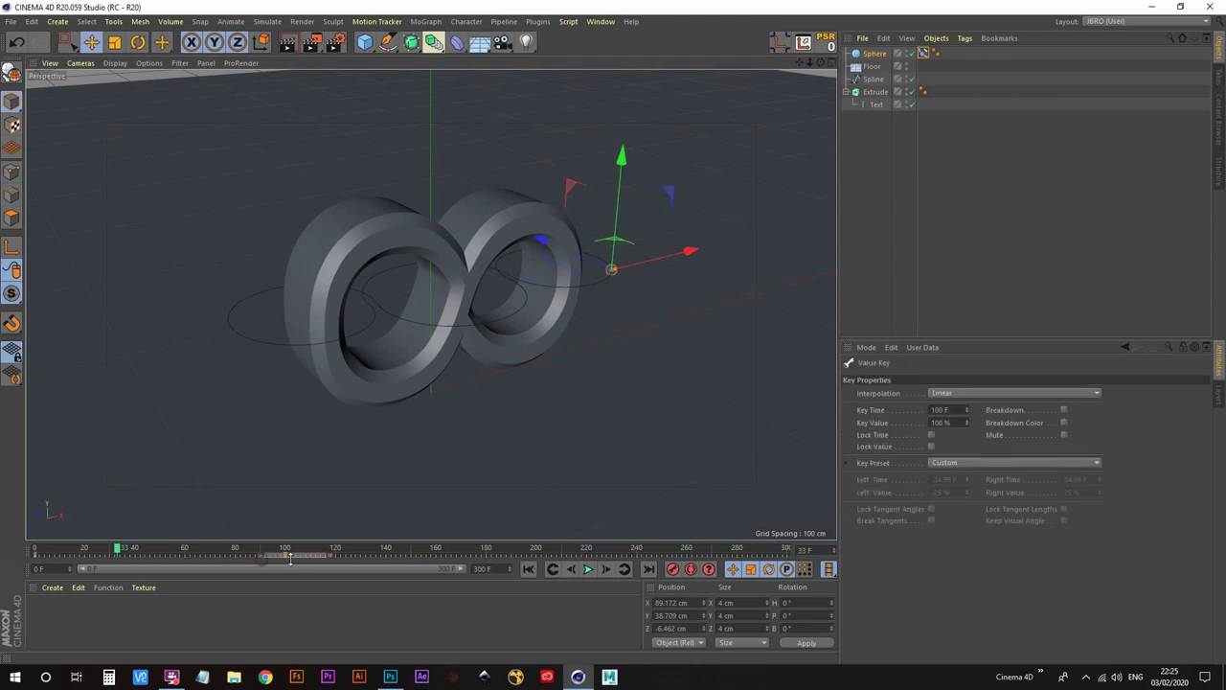
left_click_drag(287, 557, 539, 569)
left_click(528, 569)
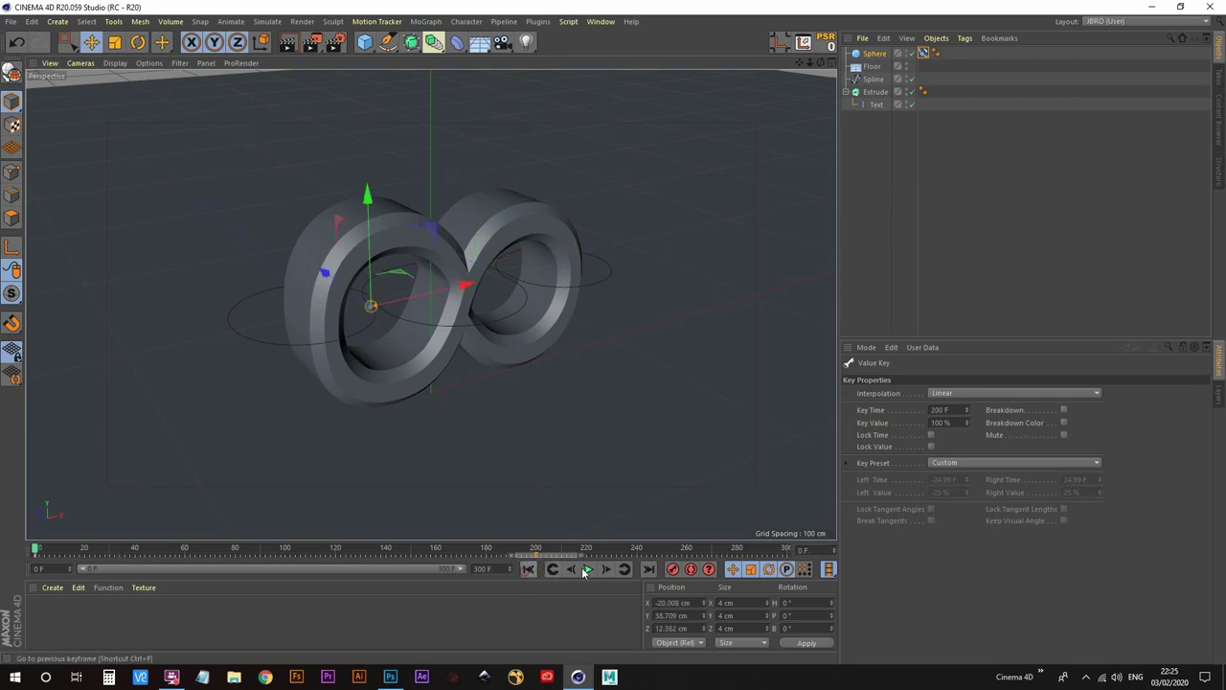
left_click(588, 569)
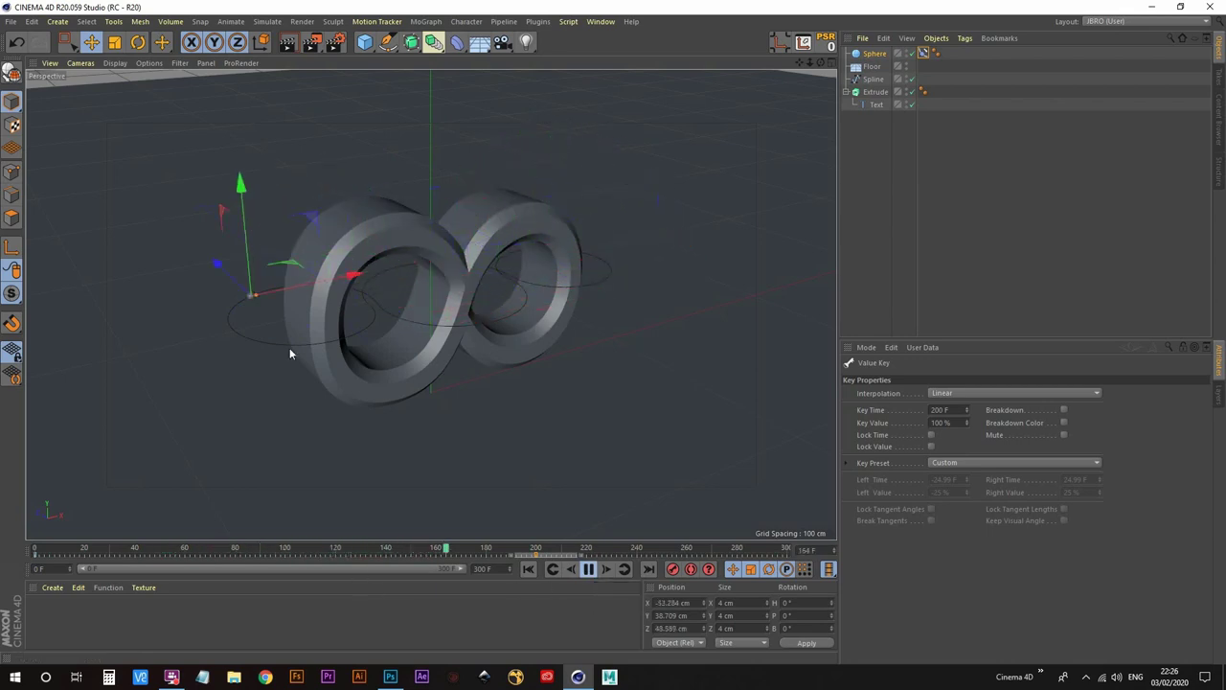
left_click(588, 569)
left_click(589, 569)
left_click(588, 569)
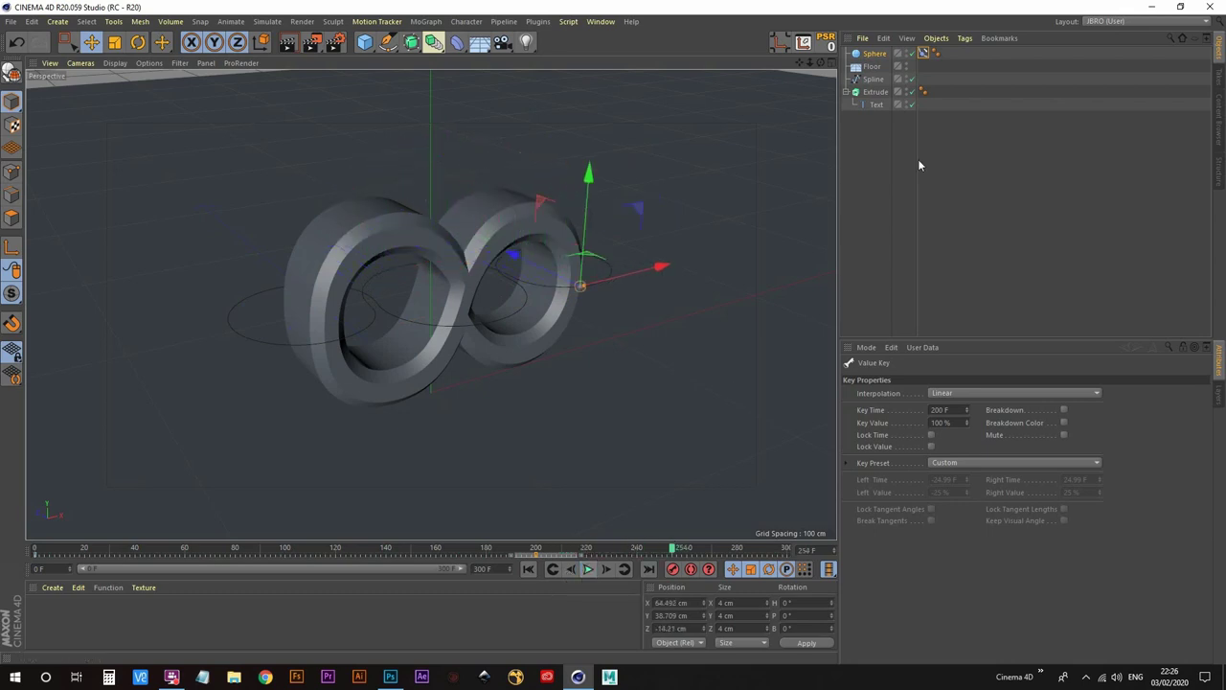
Add a MoGraph Tracer linked to the sphere and turn off its Trace Vertices option
left_click(890, 158)
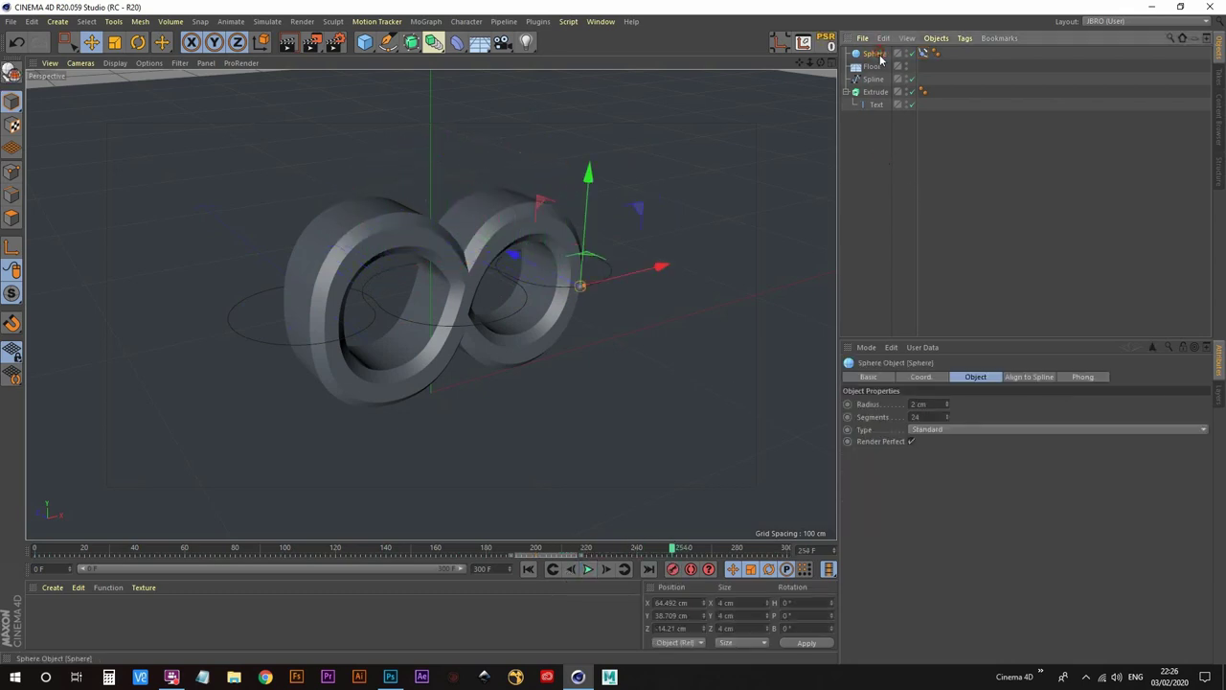
left_click(874, 54)
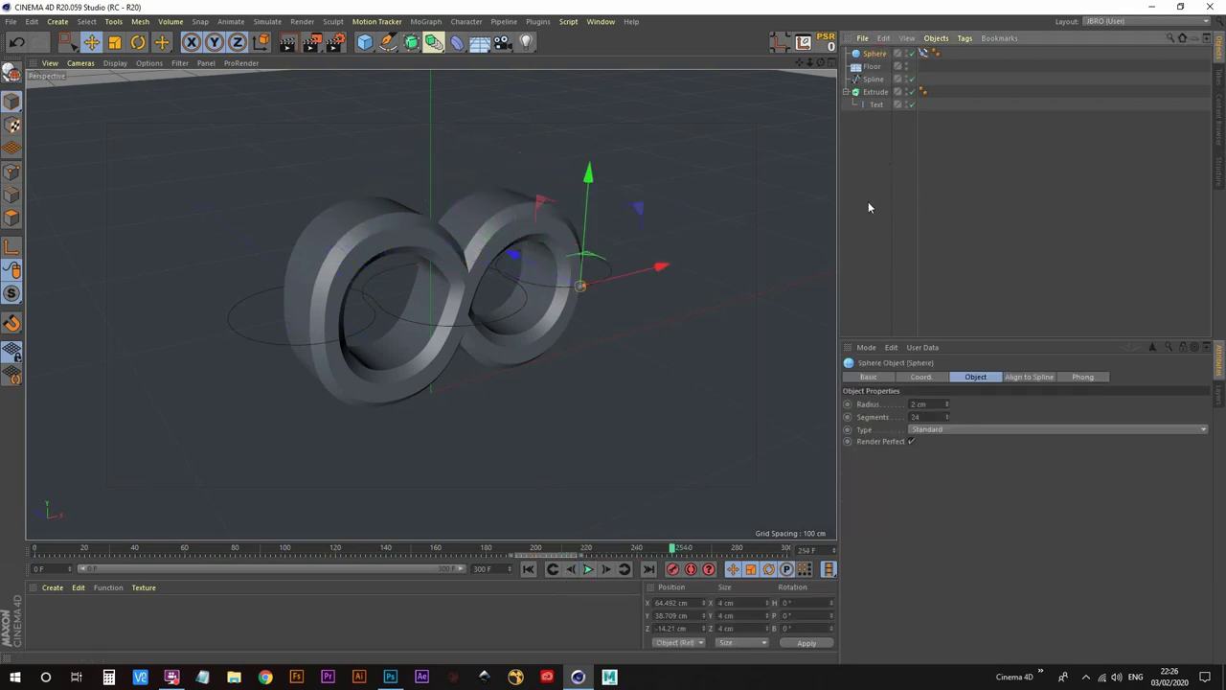
left_click(425, 21)
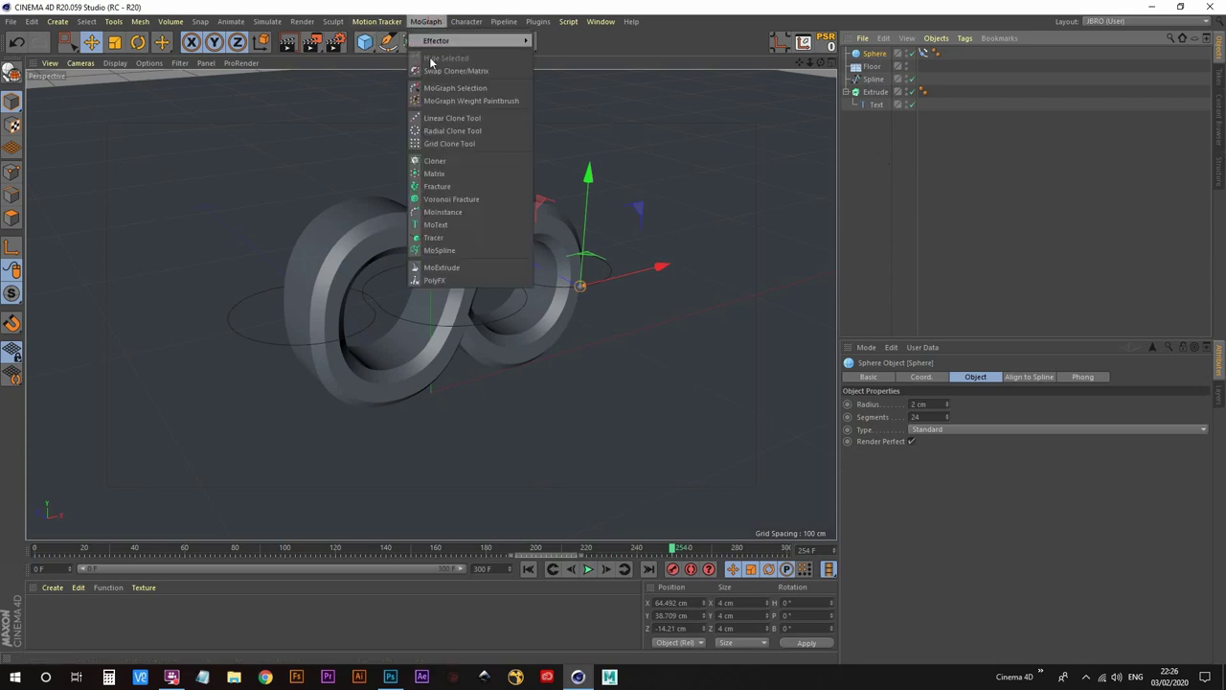
left_click(457, 239)
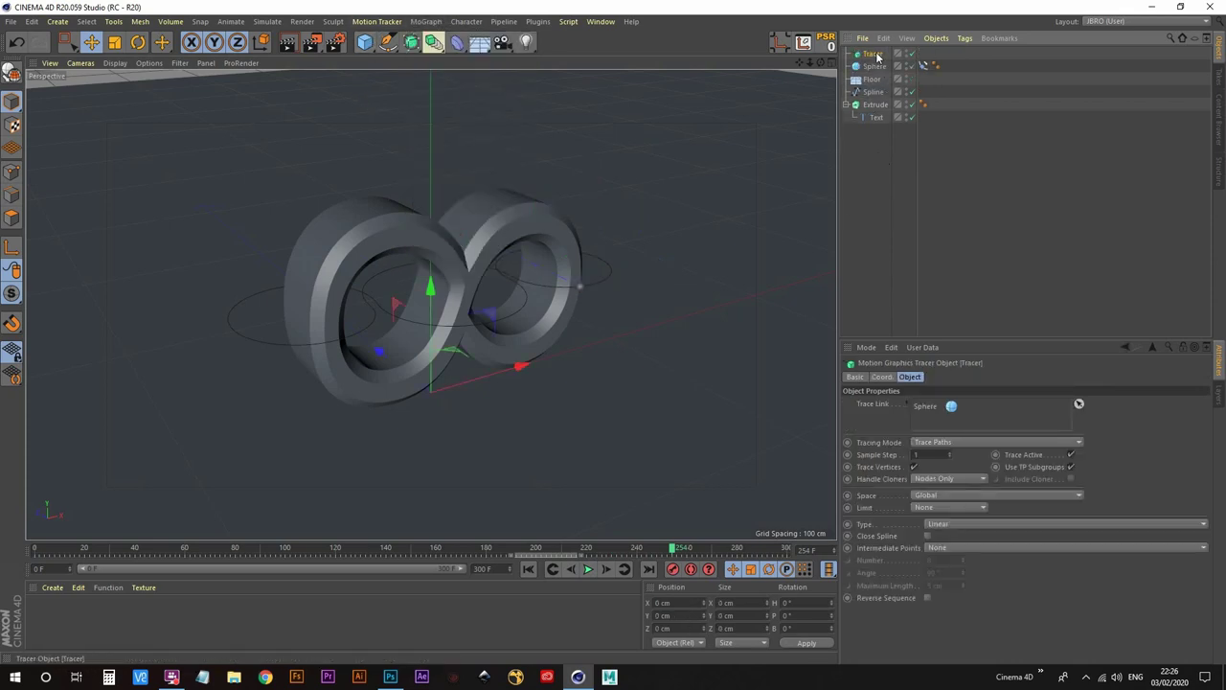
left_click(587, 569)
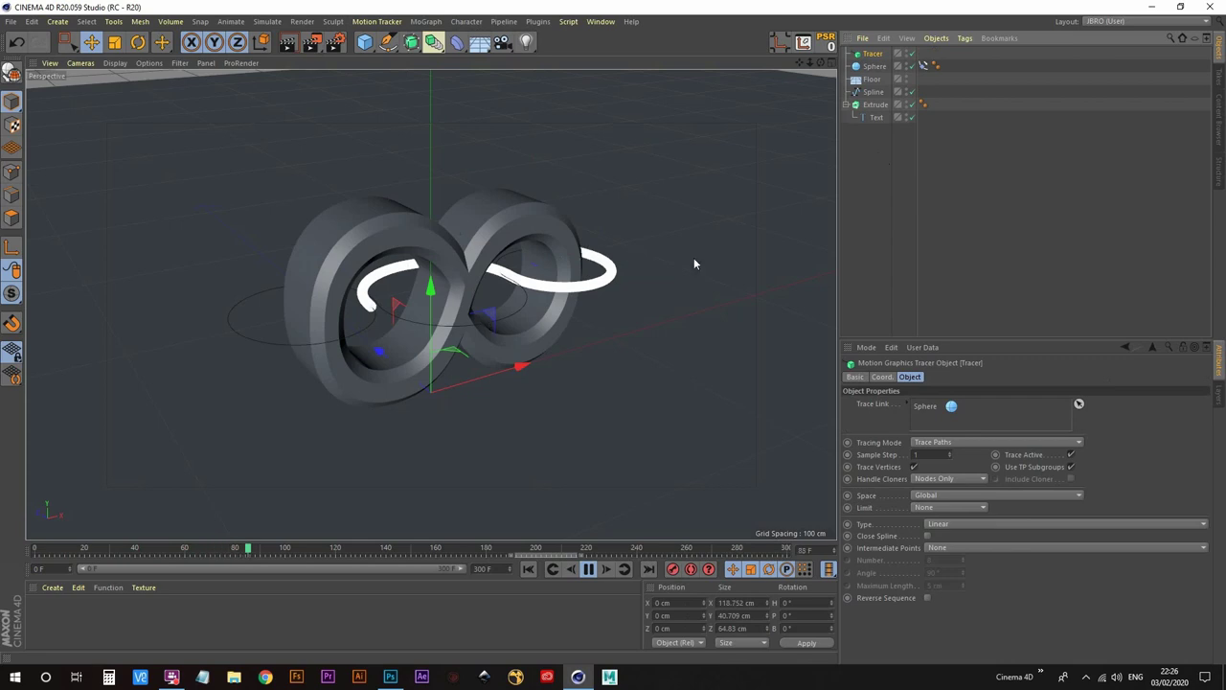
left_click(874, 66)
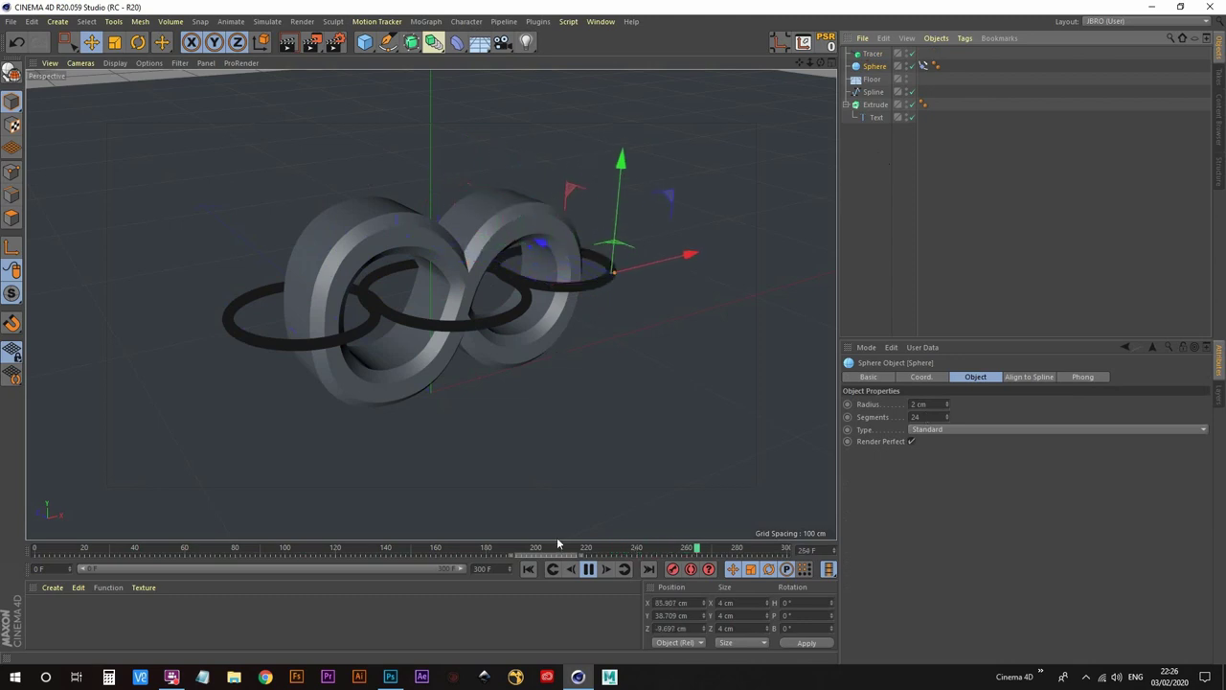
key("shift+f")
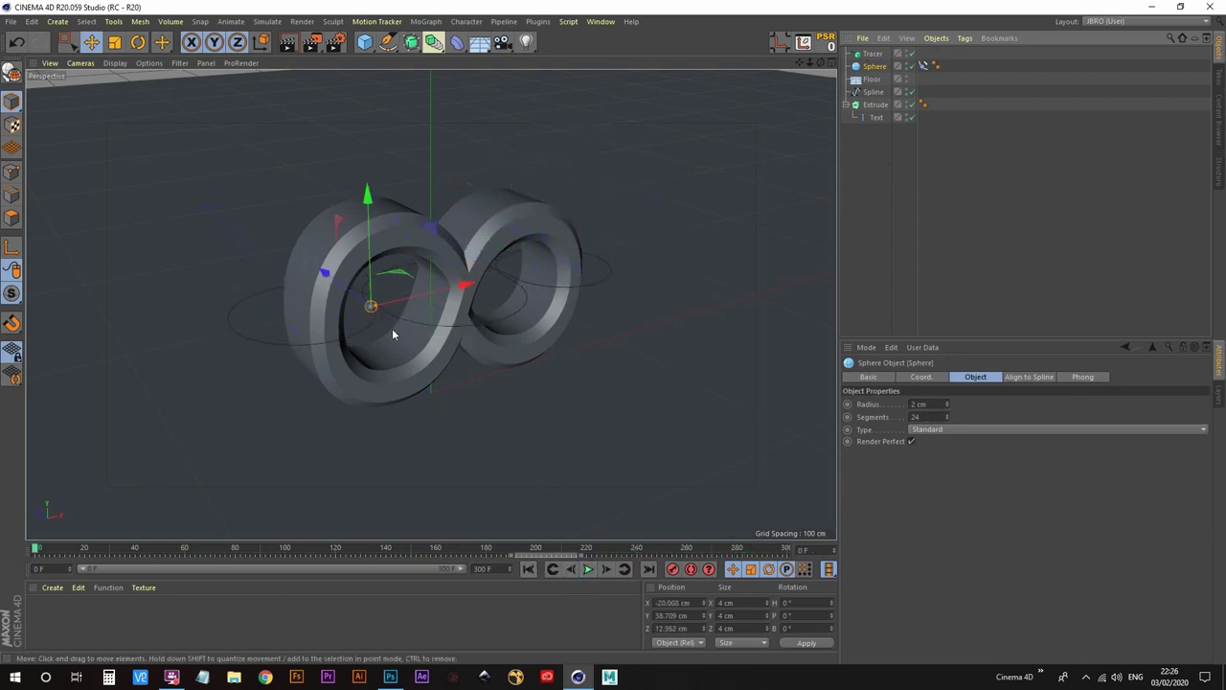
left_click(874, 56)
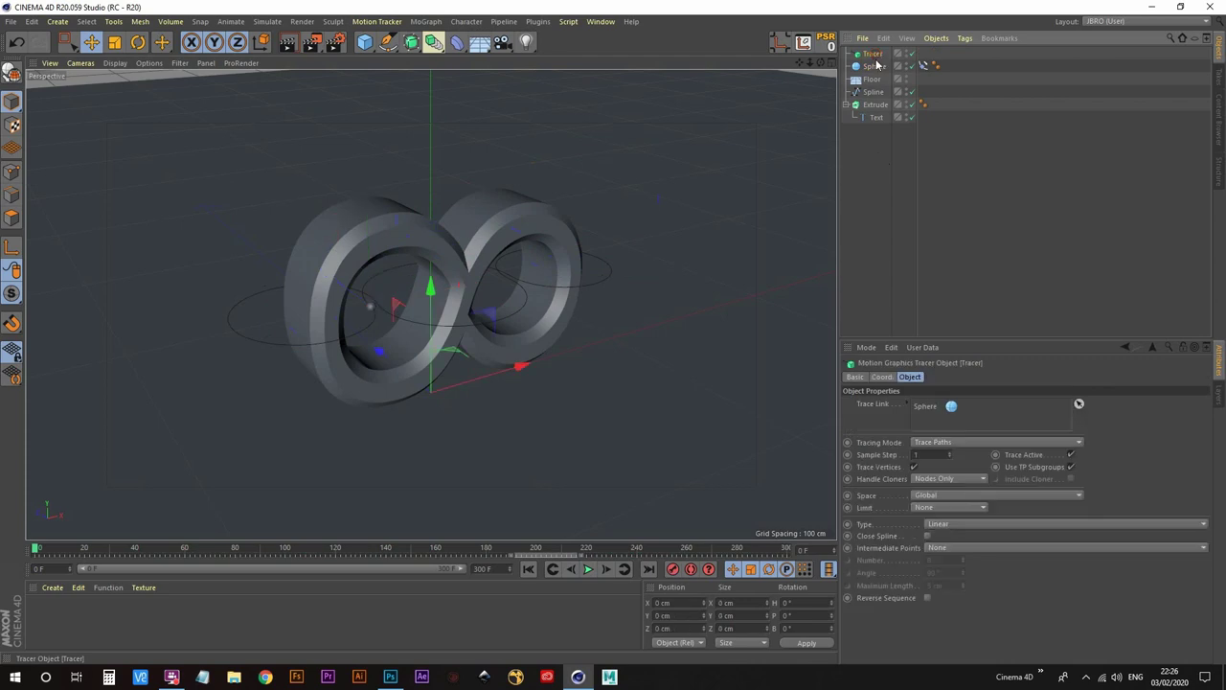
left_click(915, 466)
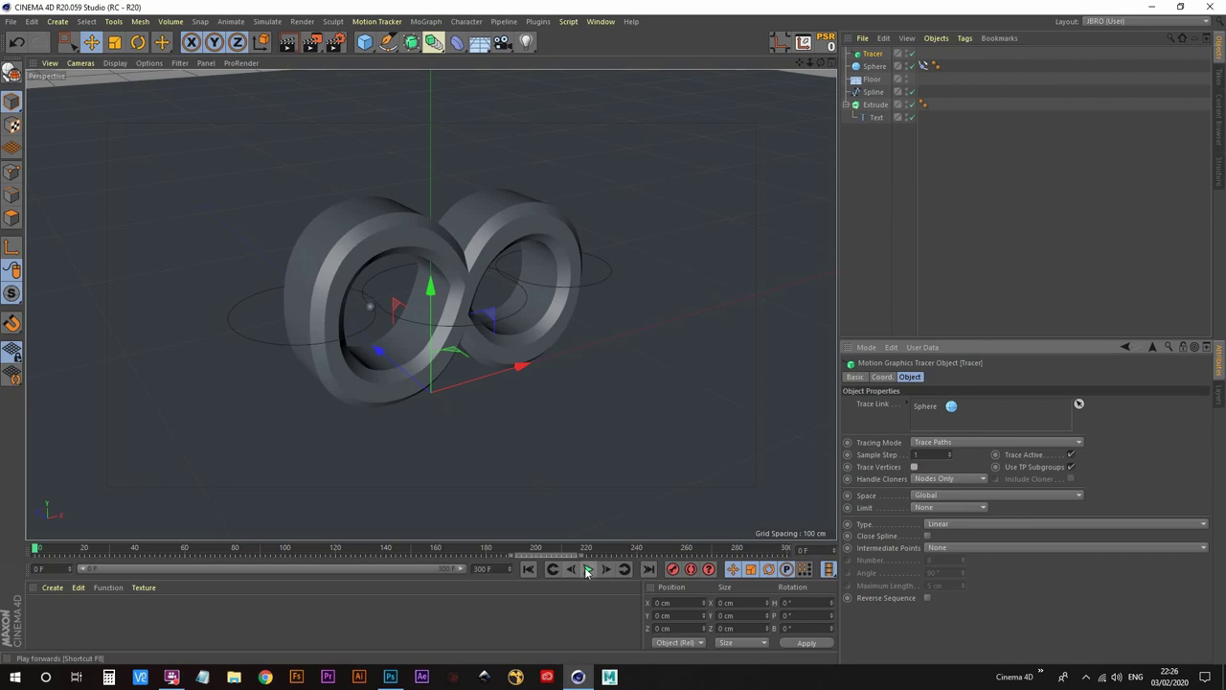
Hide the looping spline in both the viewport and the render, and play the animation
left_click(878, 93)
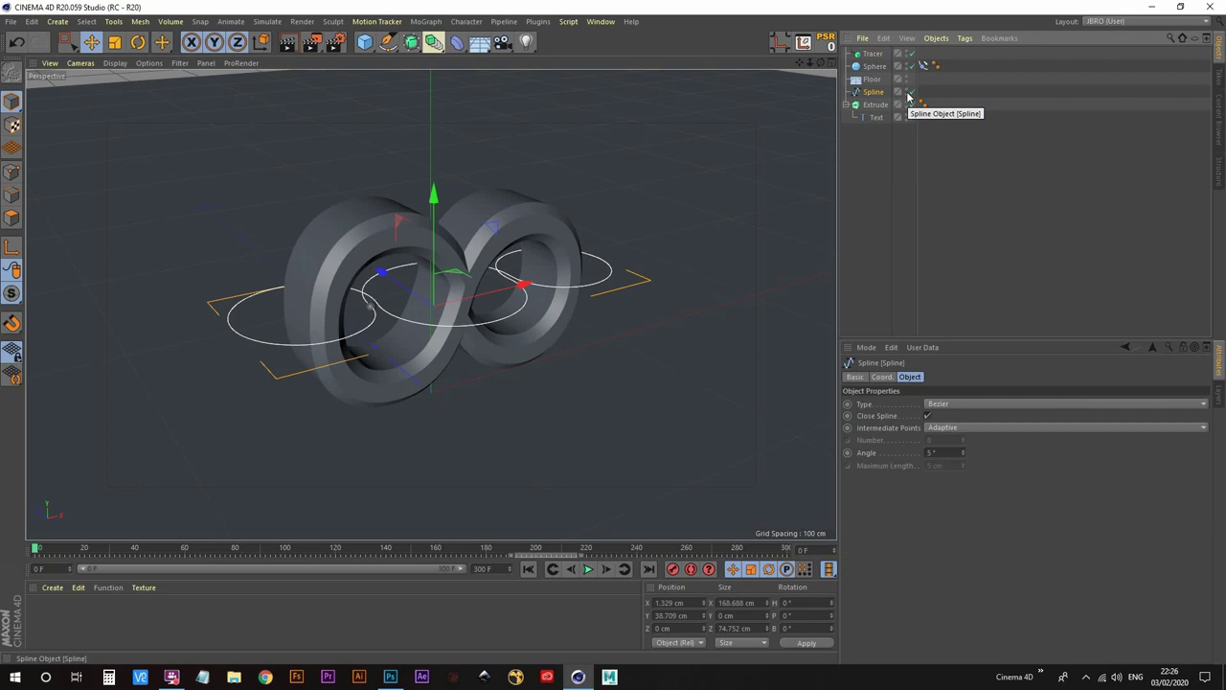
left_click(907, 93)
left_click(908, 92)
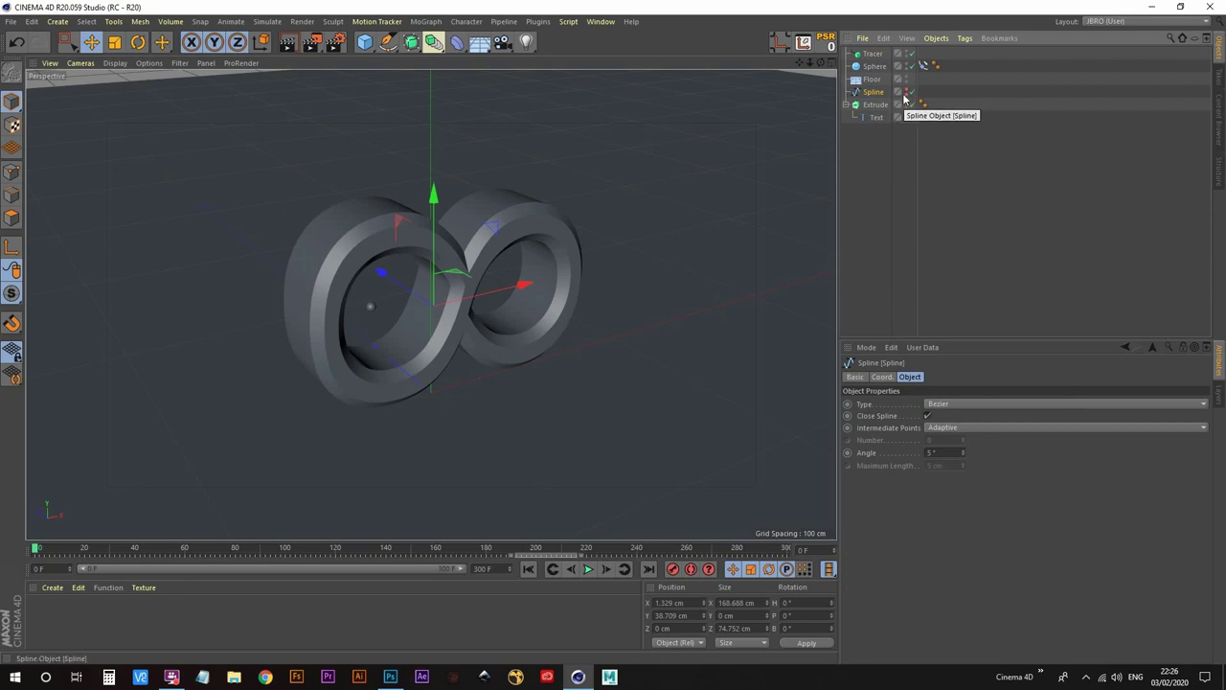
left_click(906, 92)
left_click(906, 91)
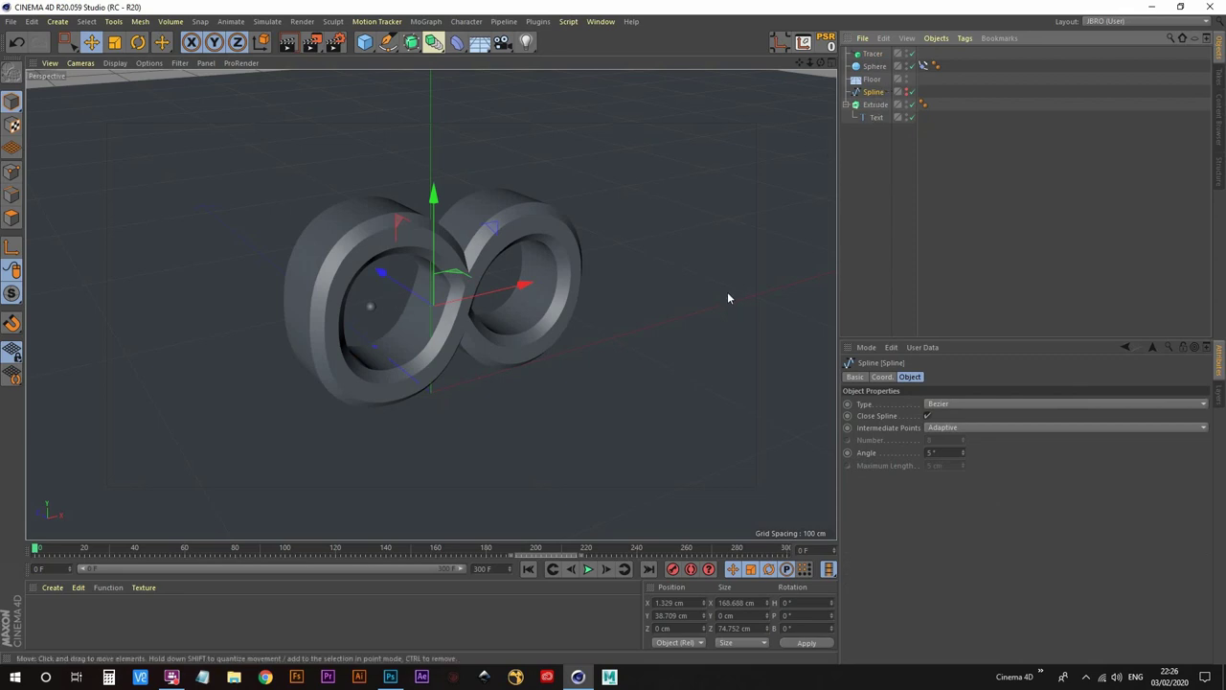
left_click(587, 568)
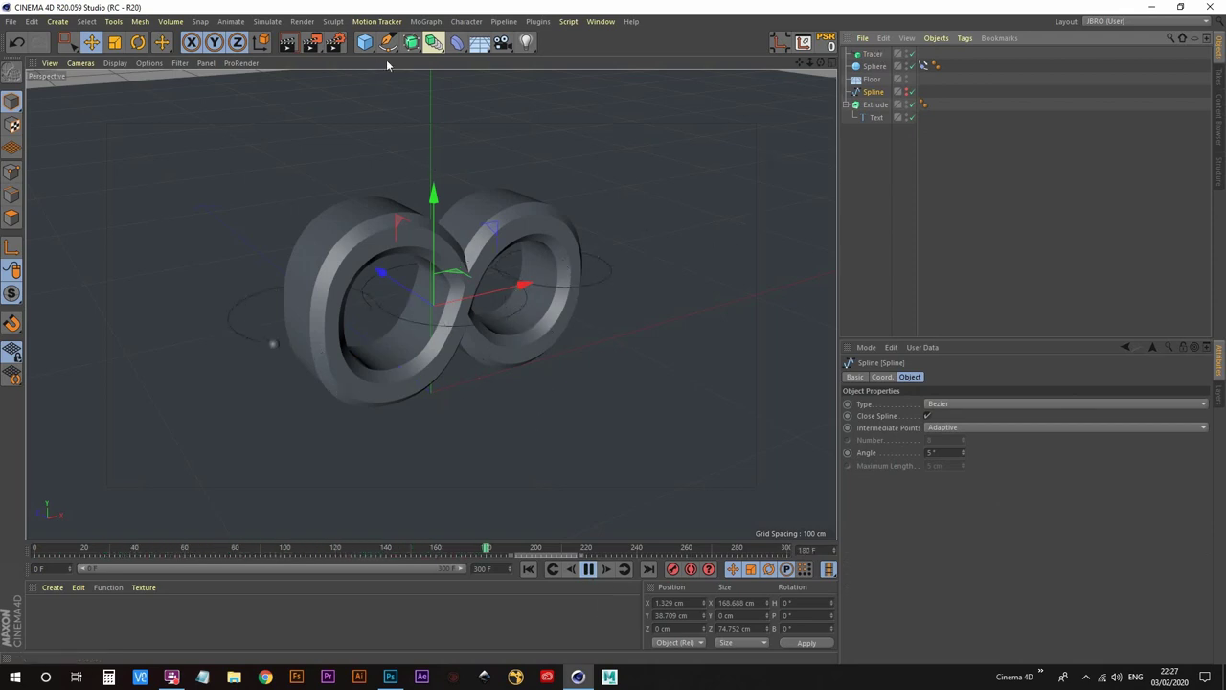
Add a Sweep generator and a Circle spline to the scene
left_click(411, 42)
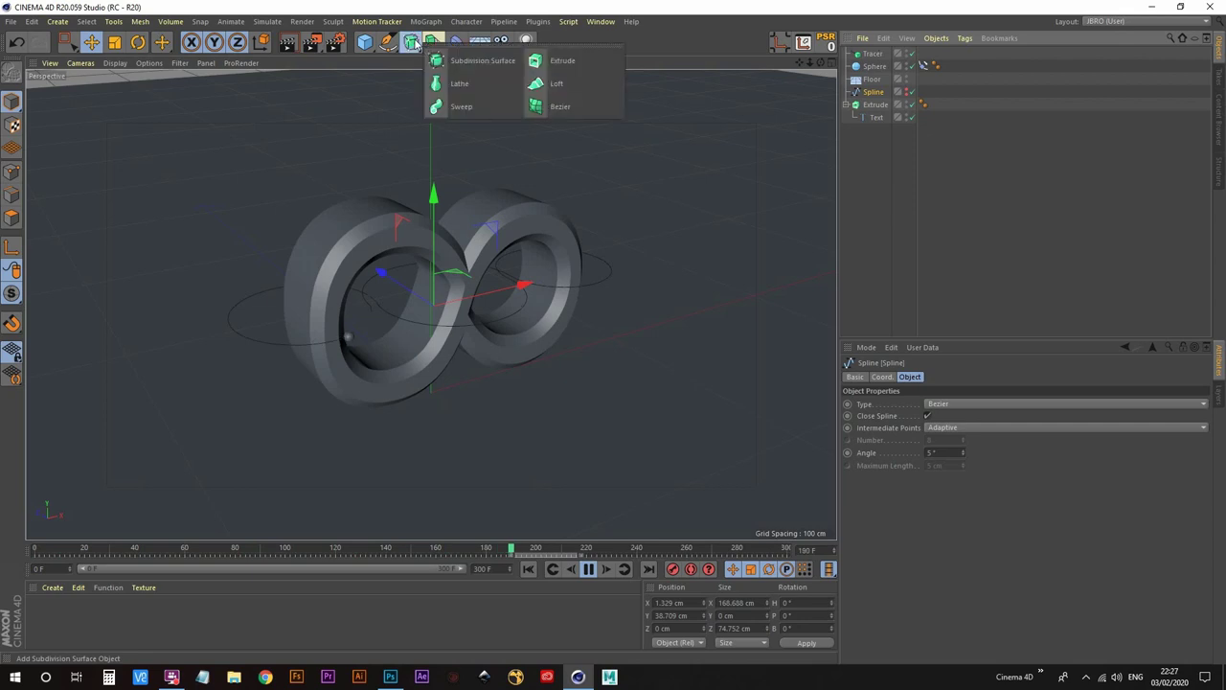
left_click(463, 107)
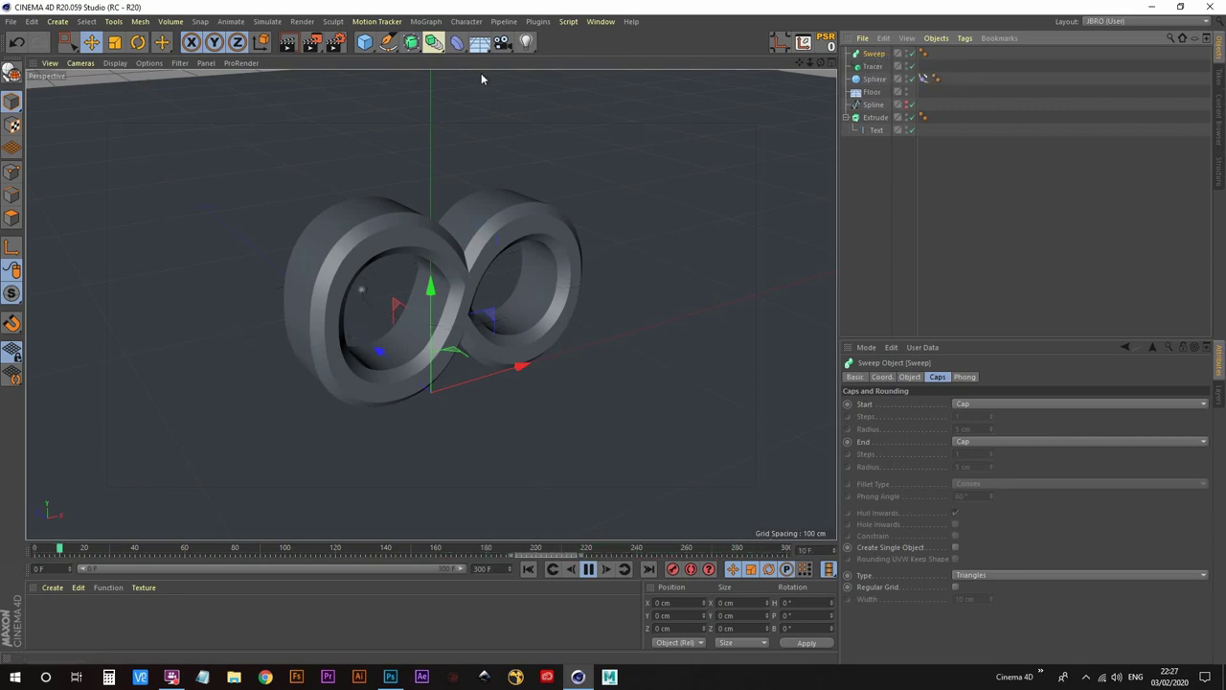
left_click(387, 42)
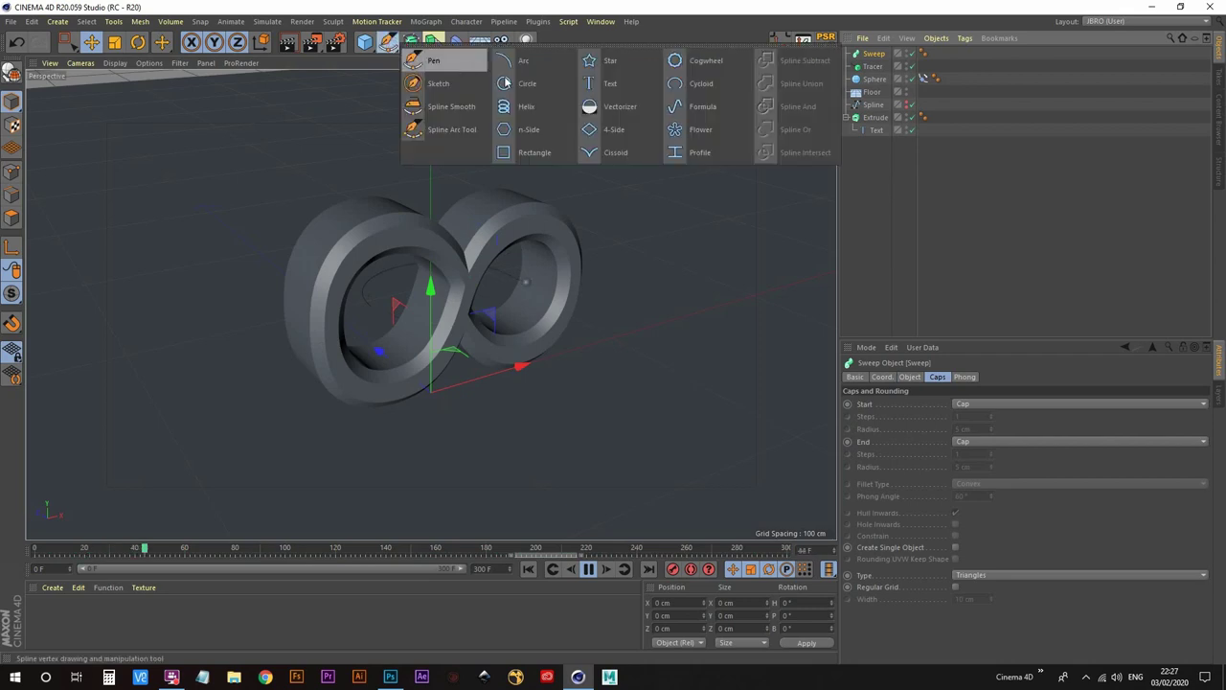
left_click(547, 84)
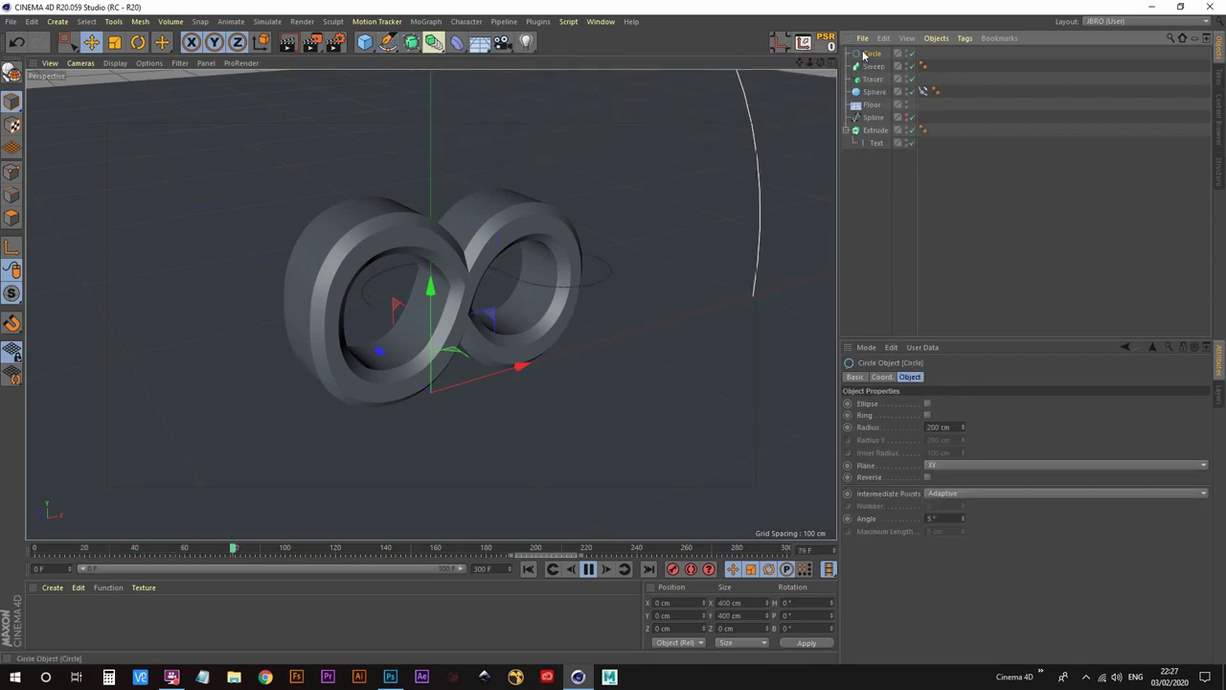
Check the sphere's radius and set the Circle spline's radius to 2 cm to match it
left_click(943, 426)
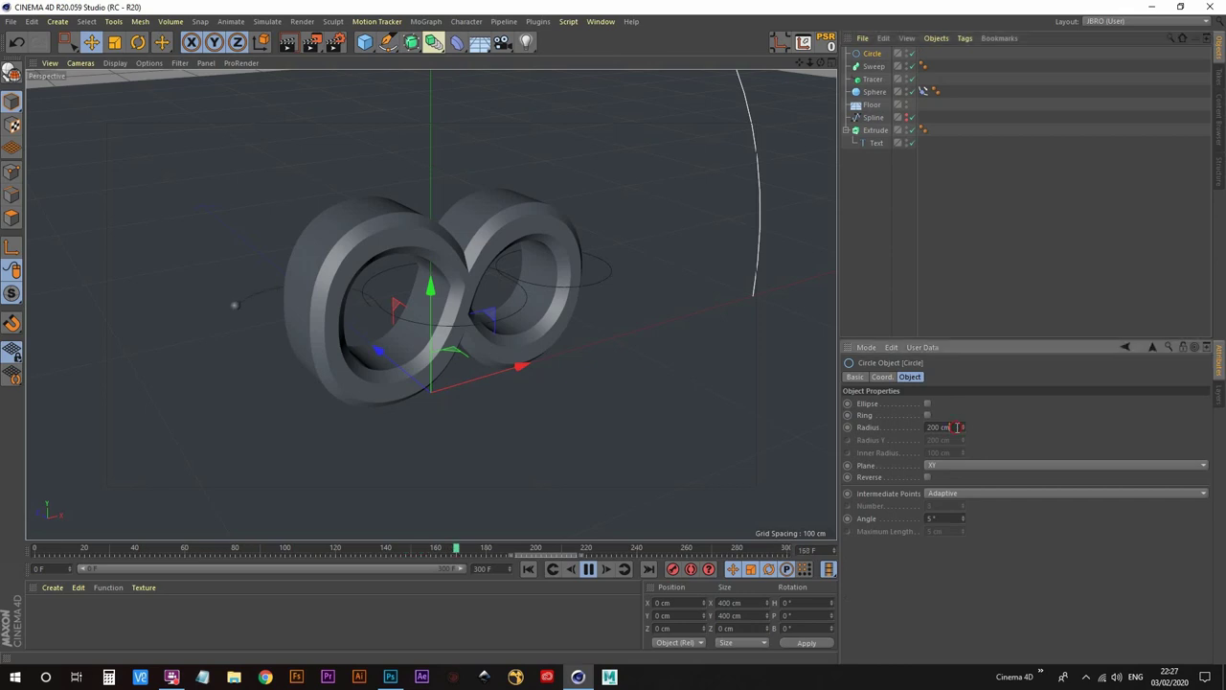
left_click(858, 162)
left_click(874, 92)
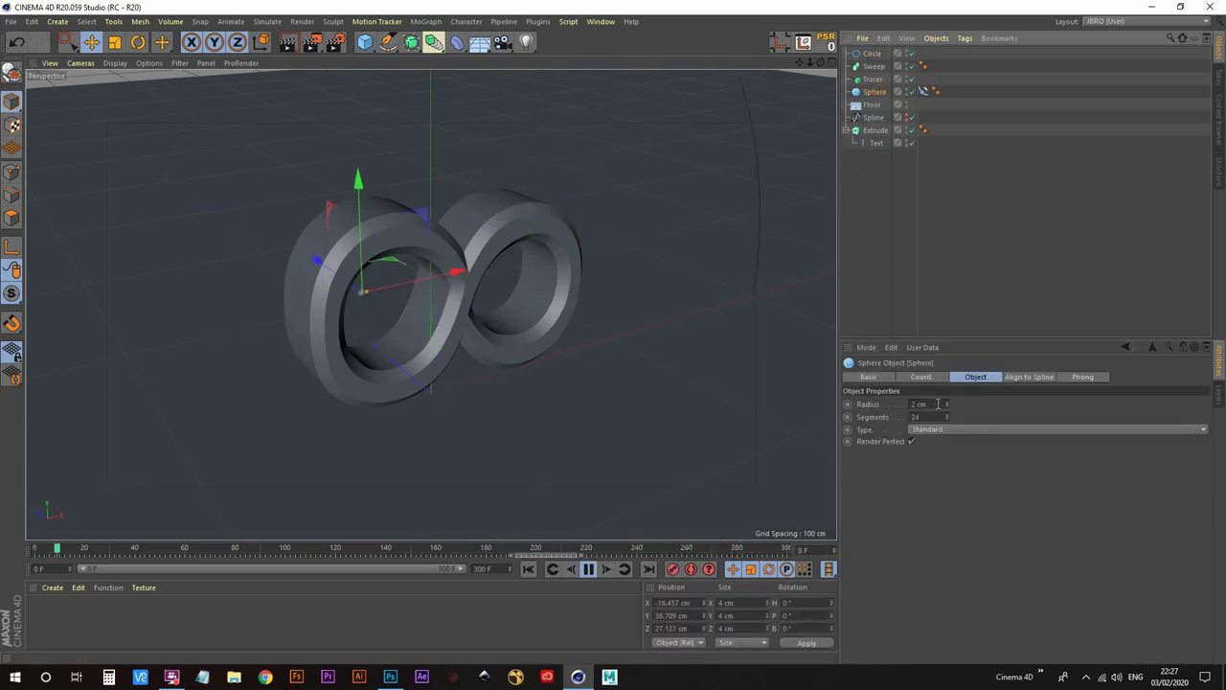
left_click(873, 54)
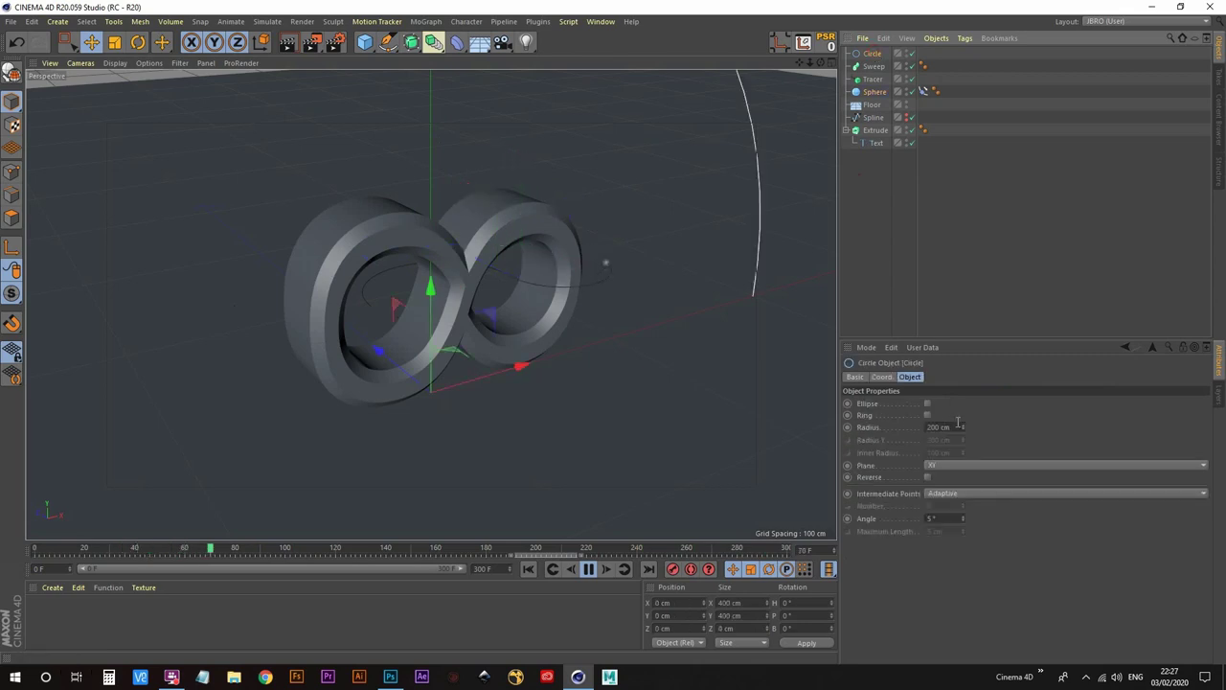
left_click(958, 426)
type("2")
key("Return")
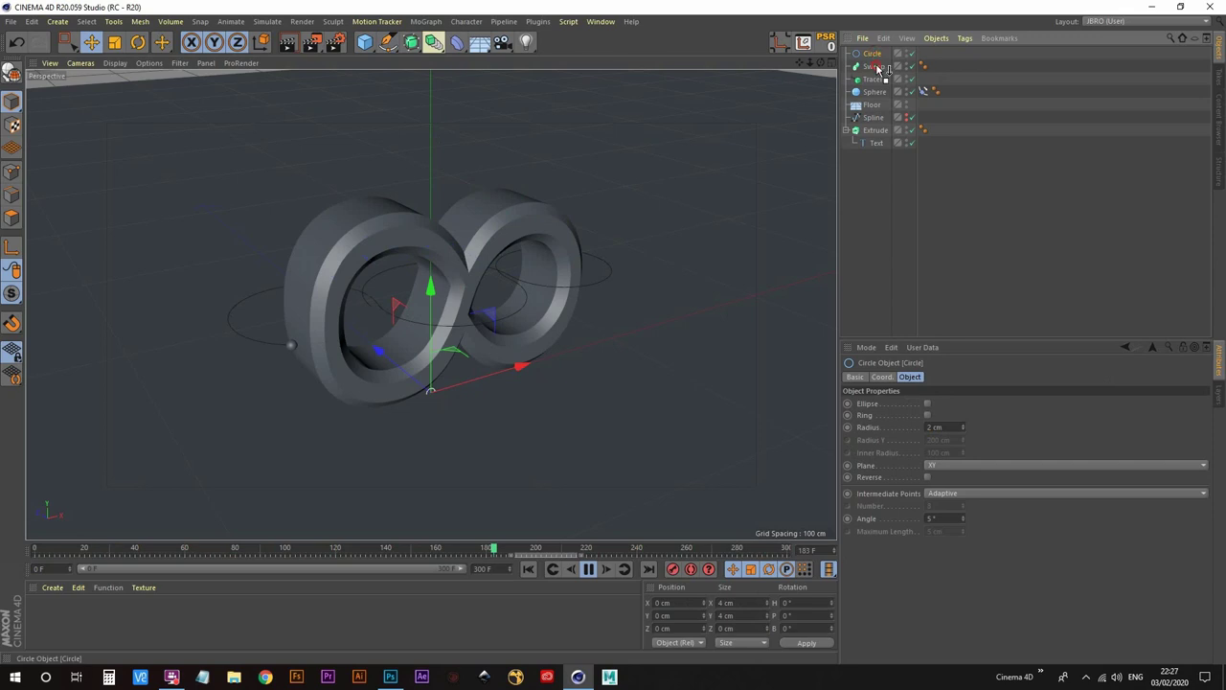
Nest the Circle and the Tracer under the Sweep, with the Circle above the Tracer
left_click_drag(879, 69, 879, 71)
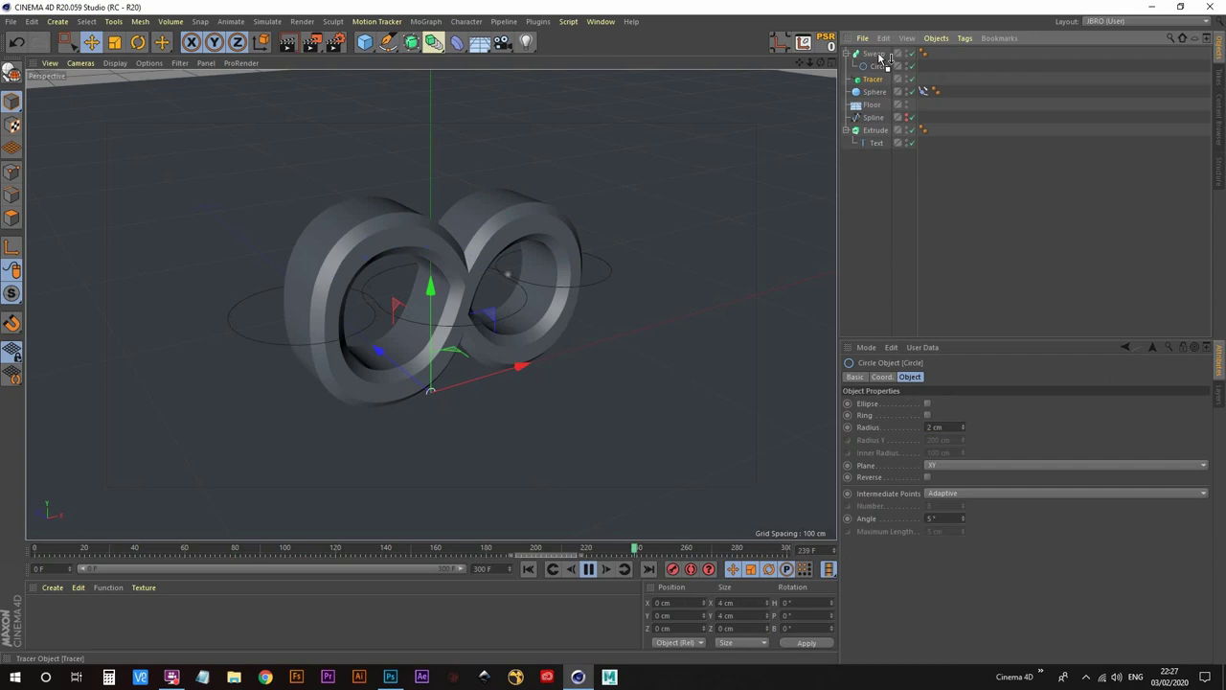
left_click_drag(881, 59, 880, 61)
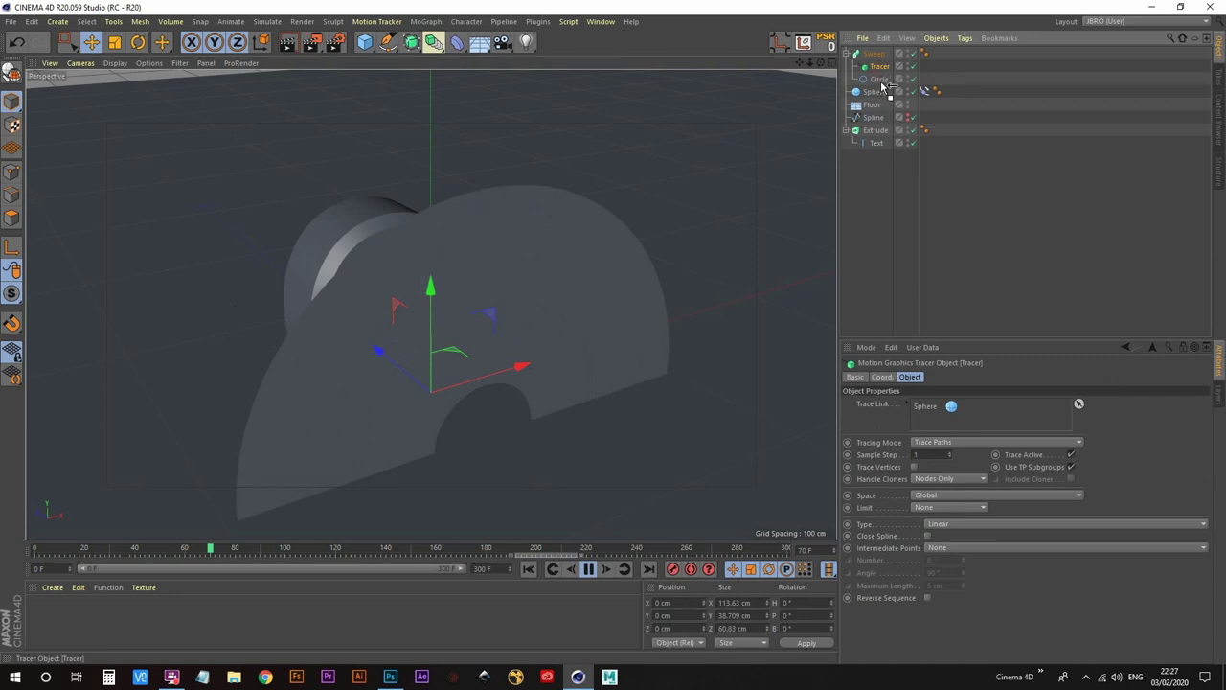
left_click_drag(881, 88, 880, 84)
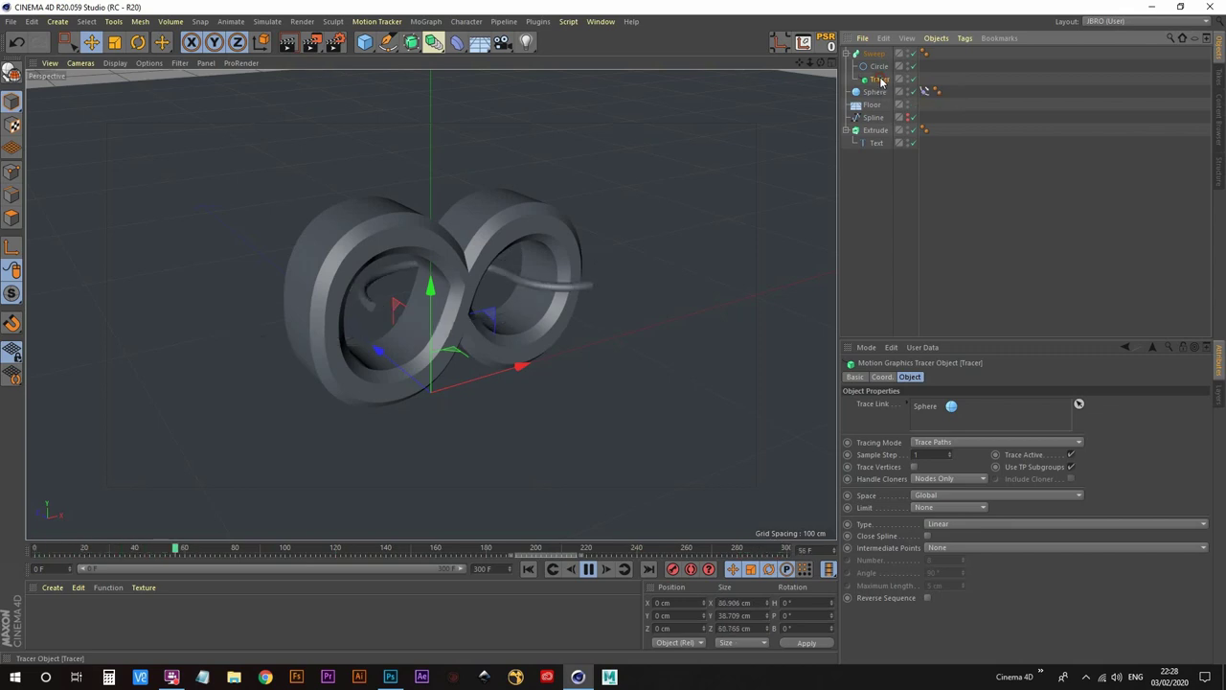
Limit the Tracer's path with From End and an amount of 30
left_click(940, 506)
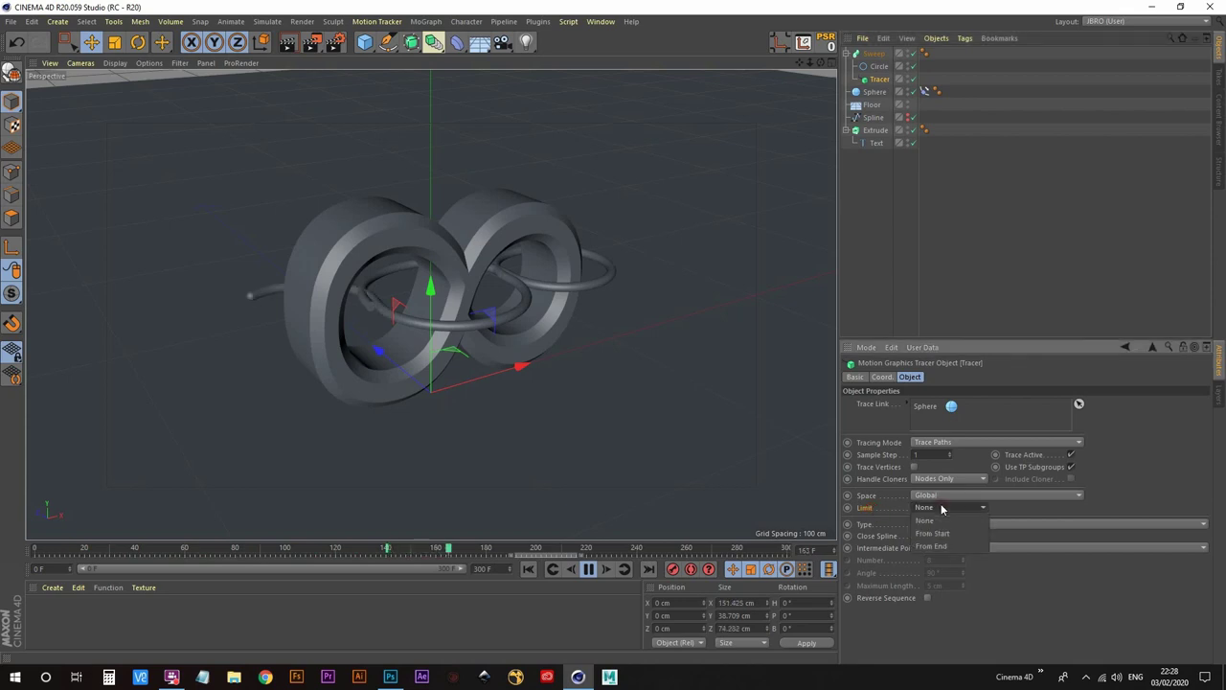
left_click(944, 545)
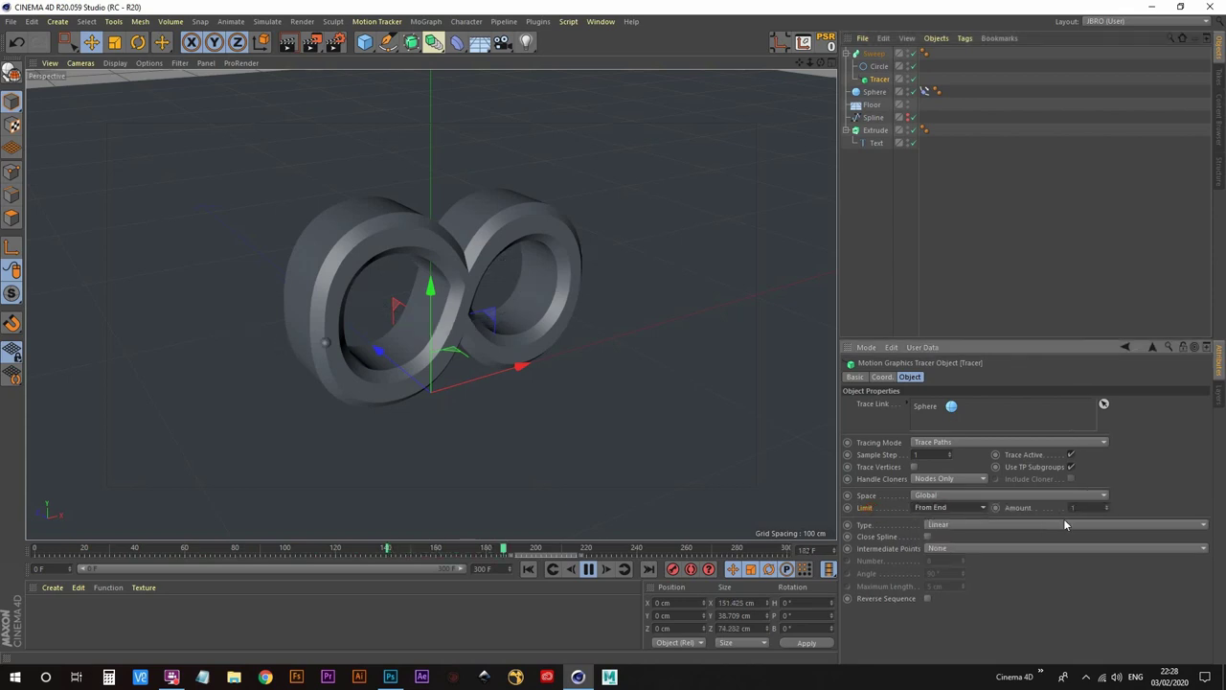
left_click(1090, 510)
type("30")
key("Return")
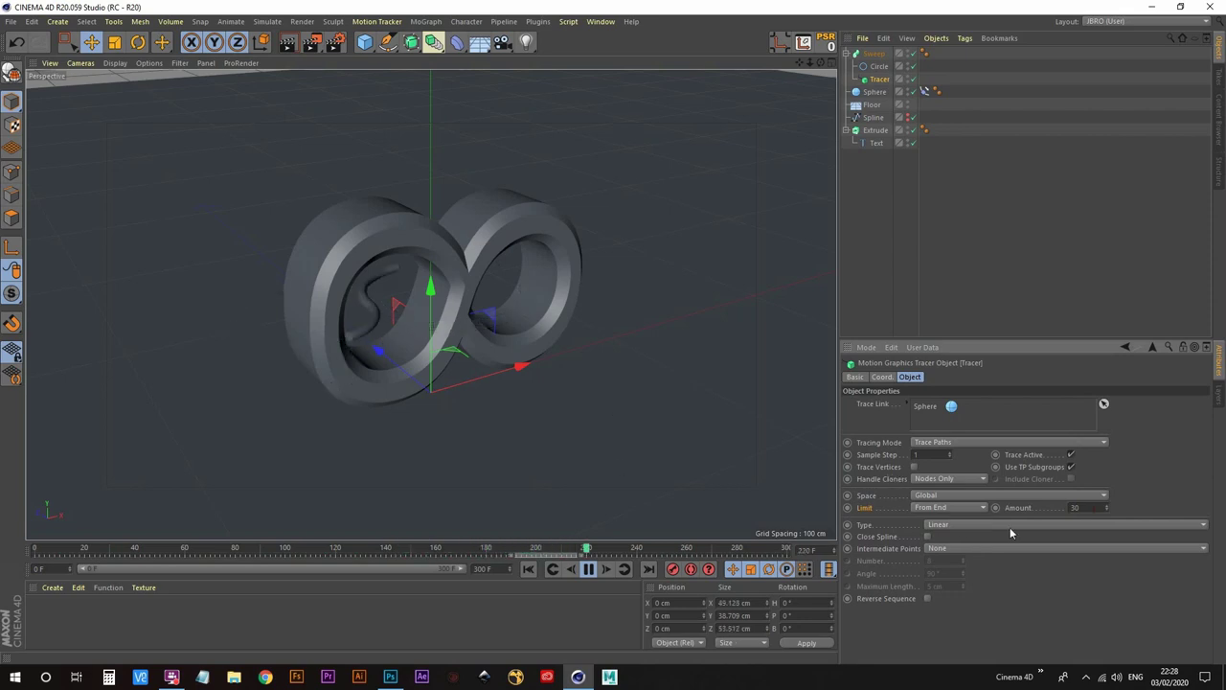
Try a Tracer limit amount of 60, return it to 30, and restart the playback
type("60")
key("Return")
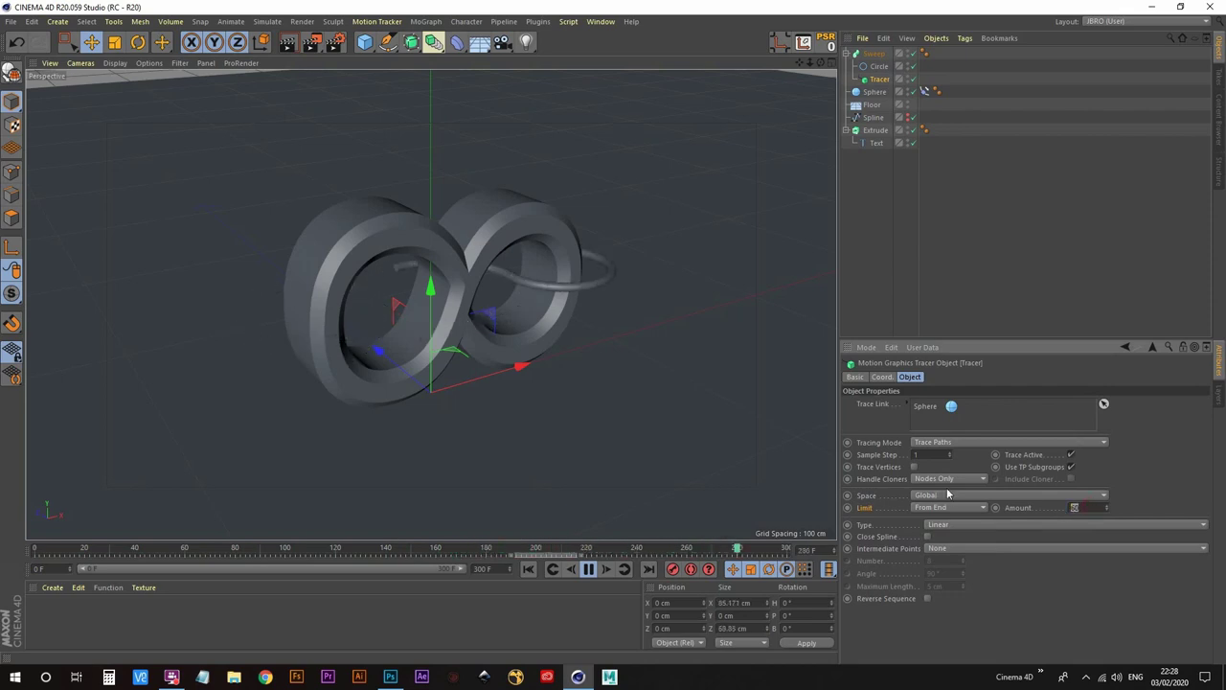
key("Return")
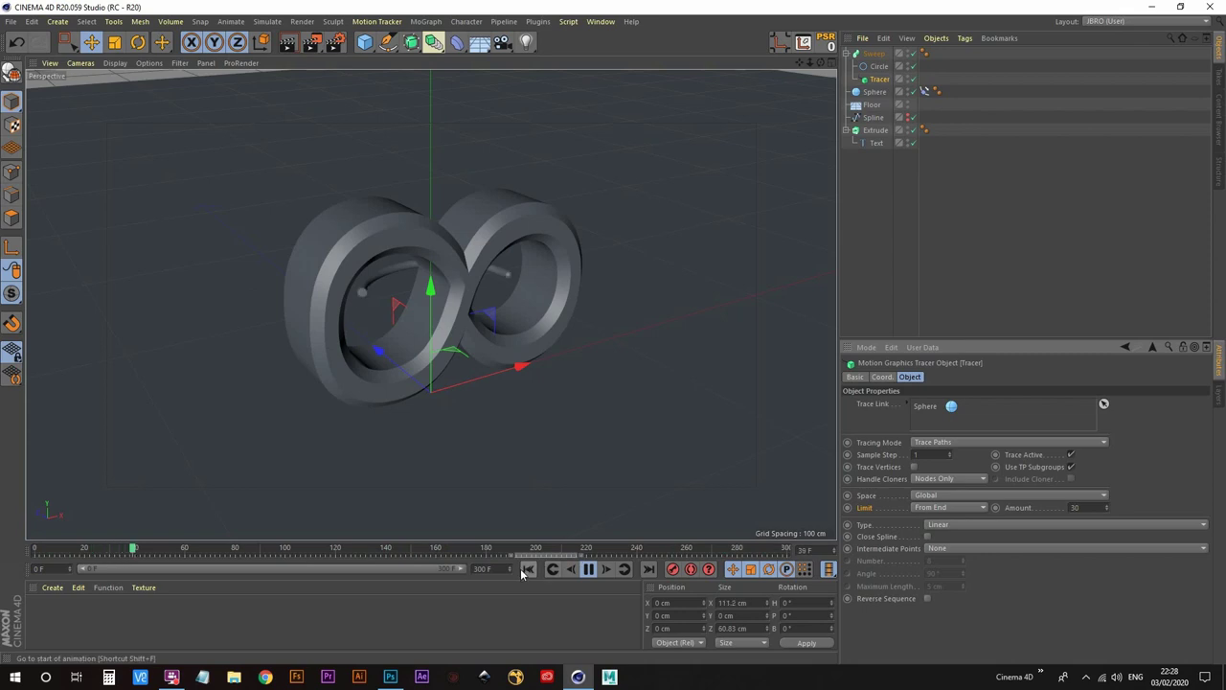
left_click(588, 570)
left_click(588, 570)
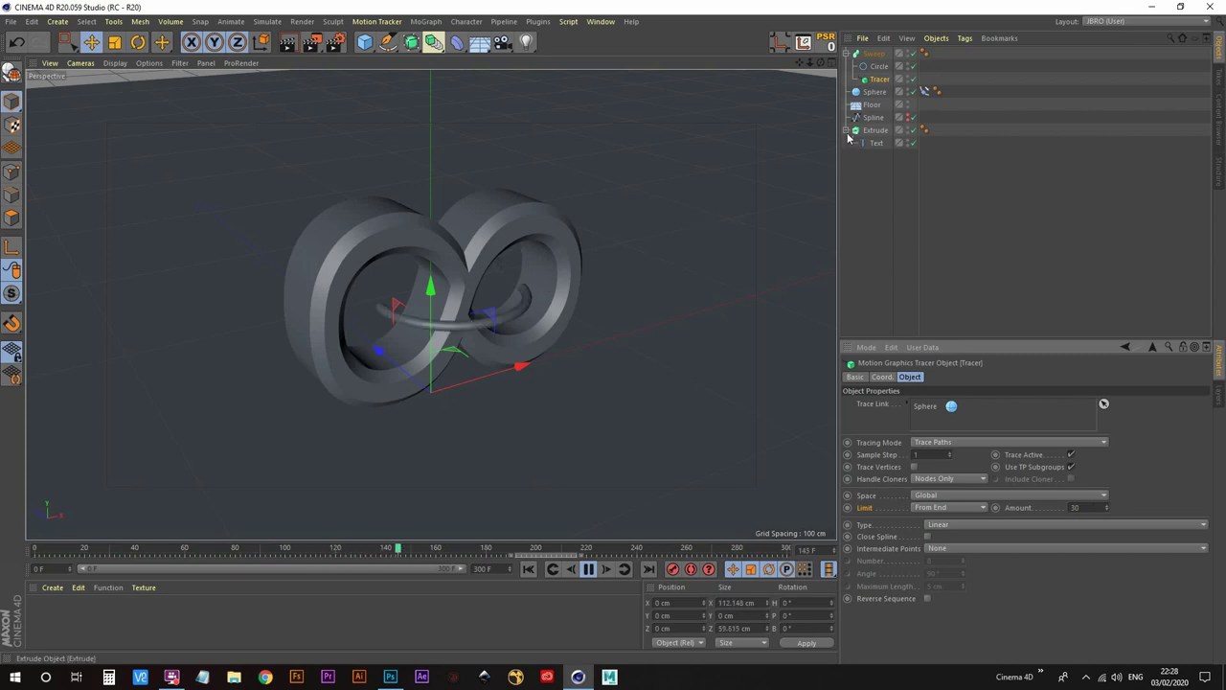
Taper the Sweep's tail by lowering the start point of its Scale curve to 0 in the object details
left_click(872, 54)
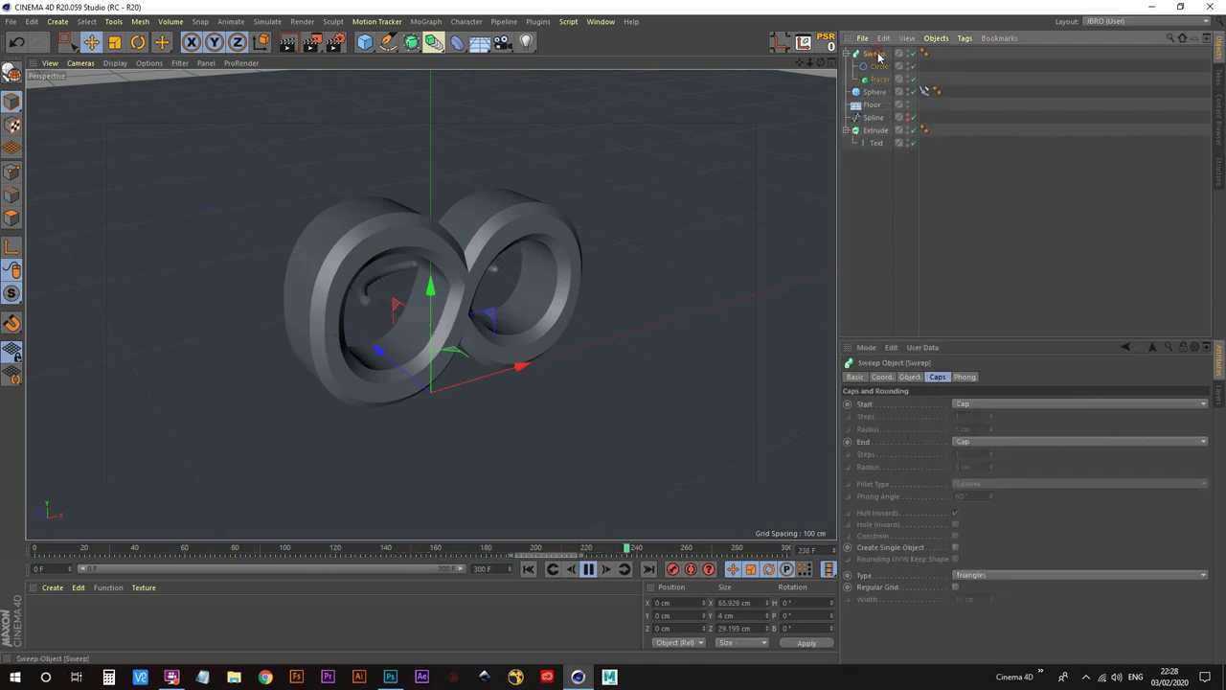
left_click(912, 377)
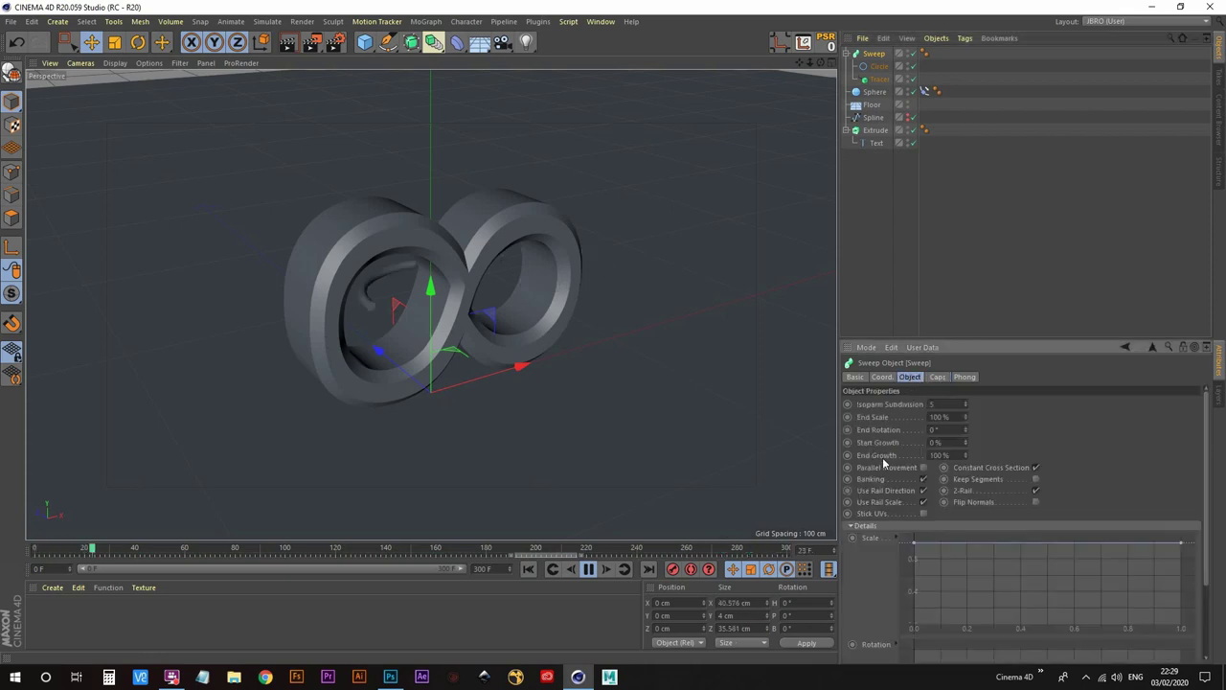
left_click(851, 527)
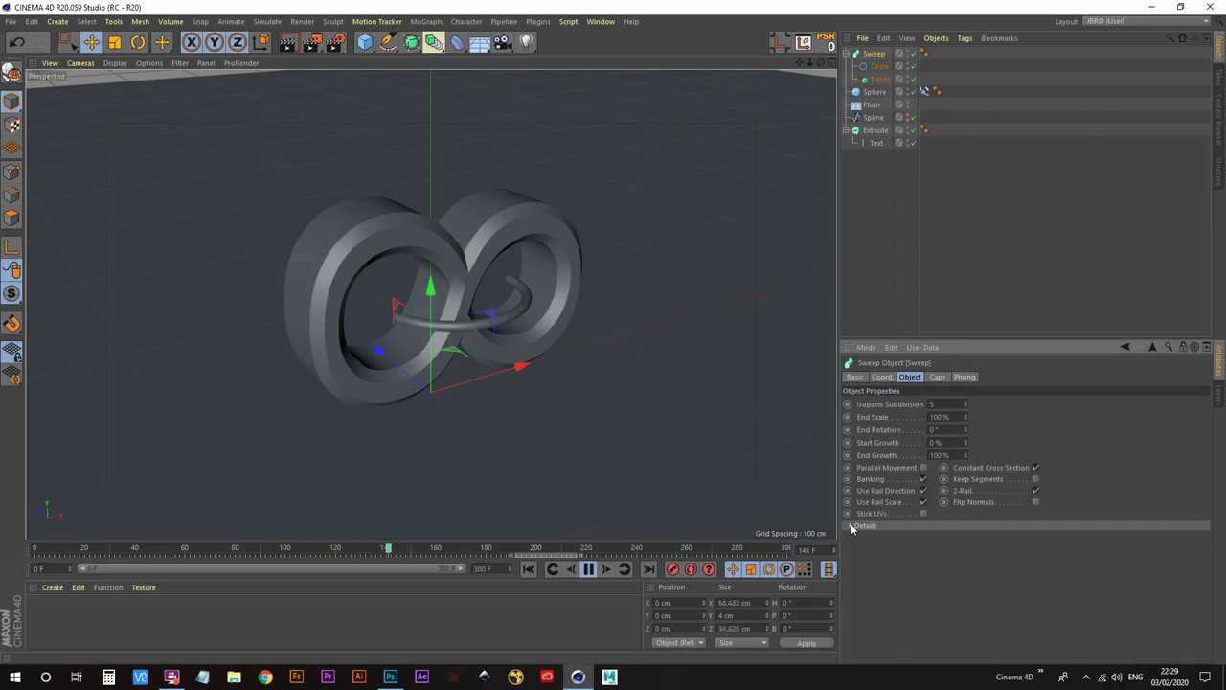
left_click(851, 527)
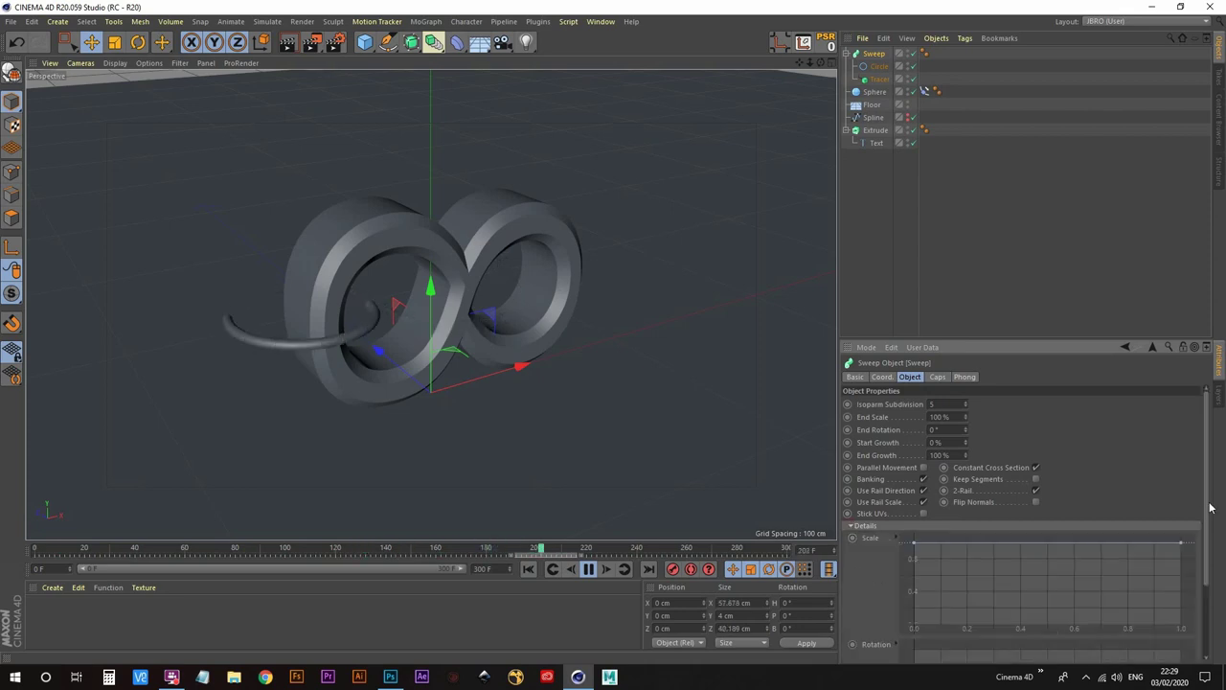
left_click_drag(1204, 492, 1208, 527)
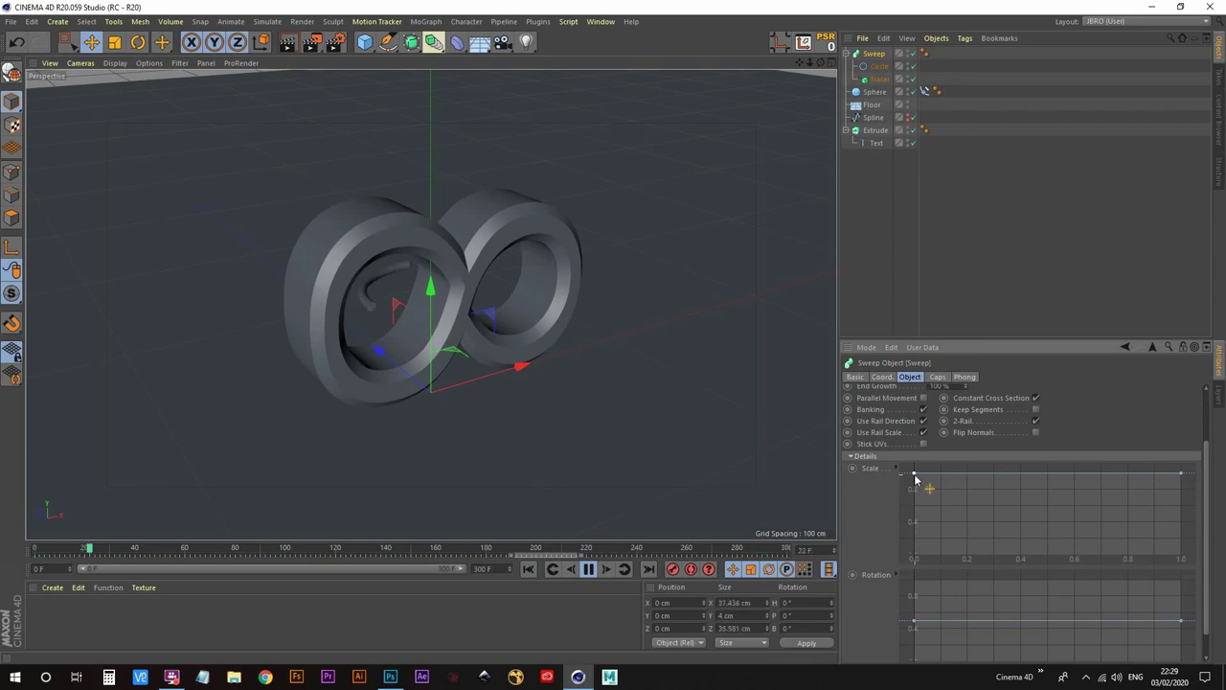
left_click_drag(916, 476, 913, 555)
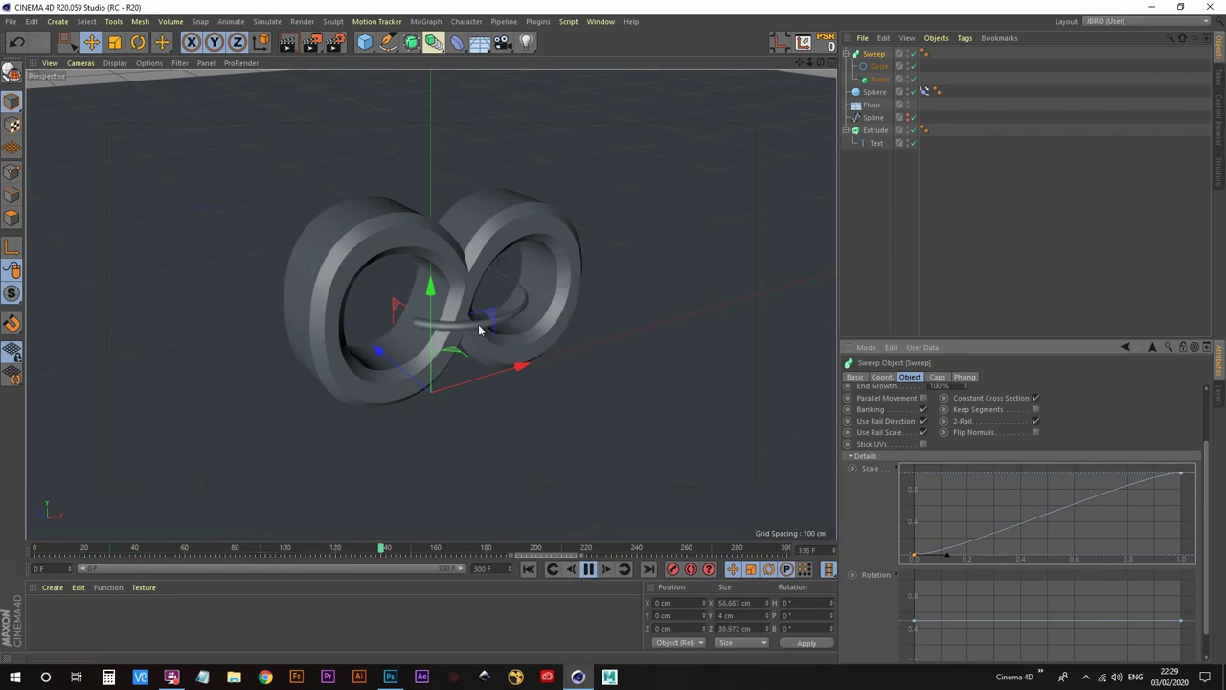
Pause the animation and hide the sphere at the trail's tip in both the viewport and the render
left_click(589, 569)
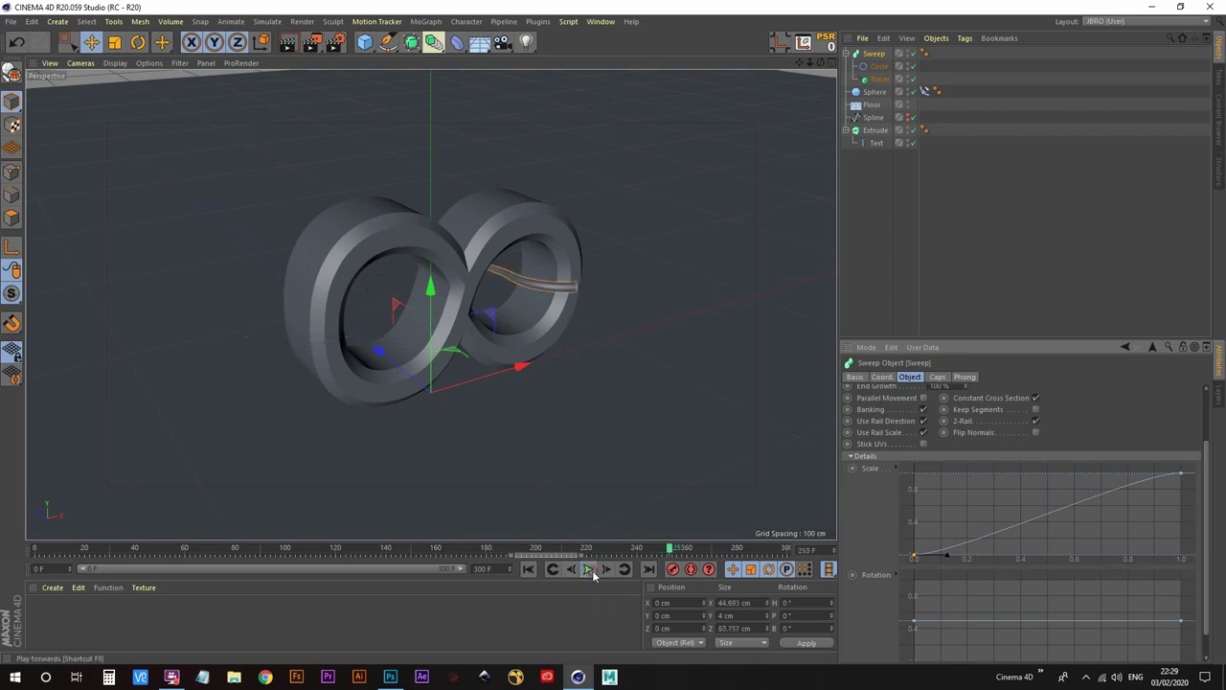
scroll(573, 342, "up", 10)
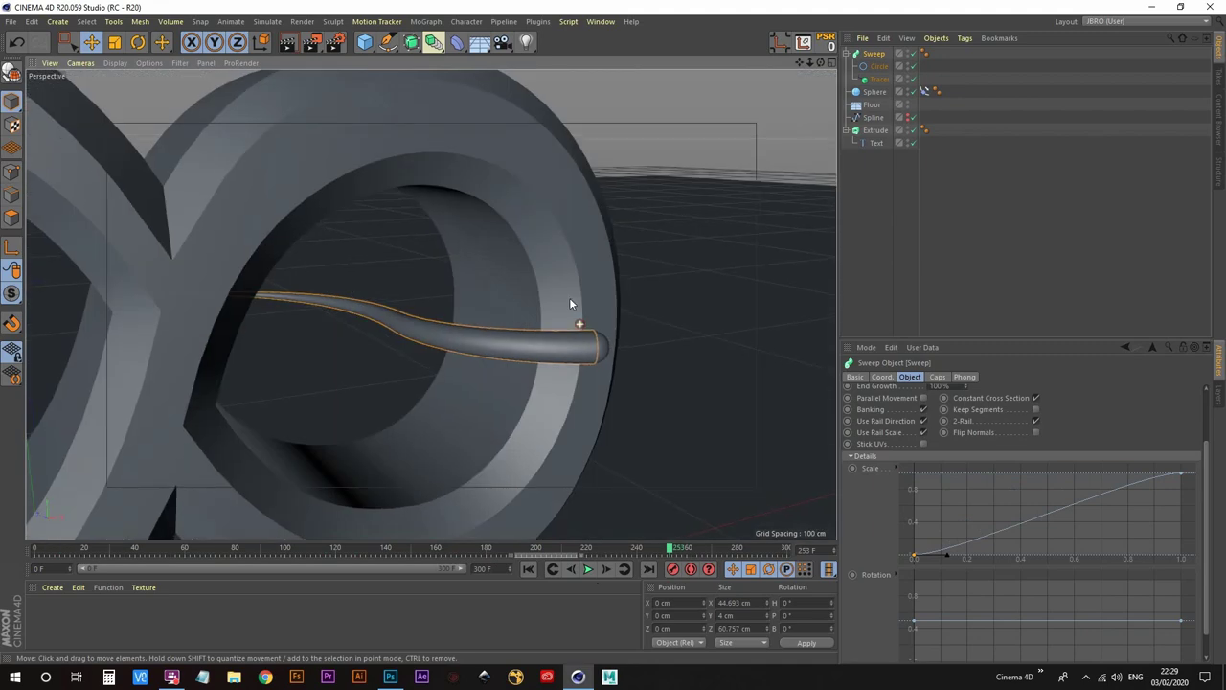
mouse_move(570, 303)
left_mouse_down("alt")
mouse_move(584, 346)
mouse_move(626, 350)
mouse_move(587, 339)
mouse_move(605, 352)
left_mouse_up("alt")
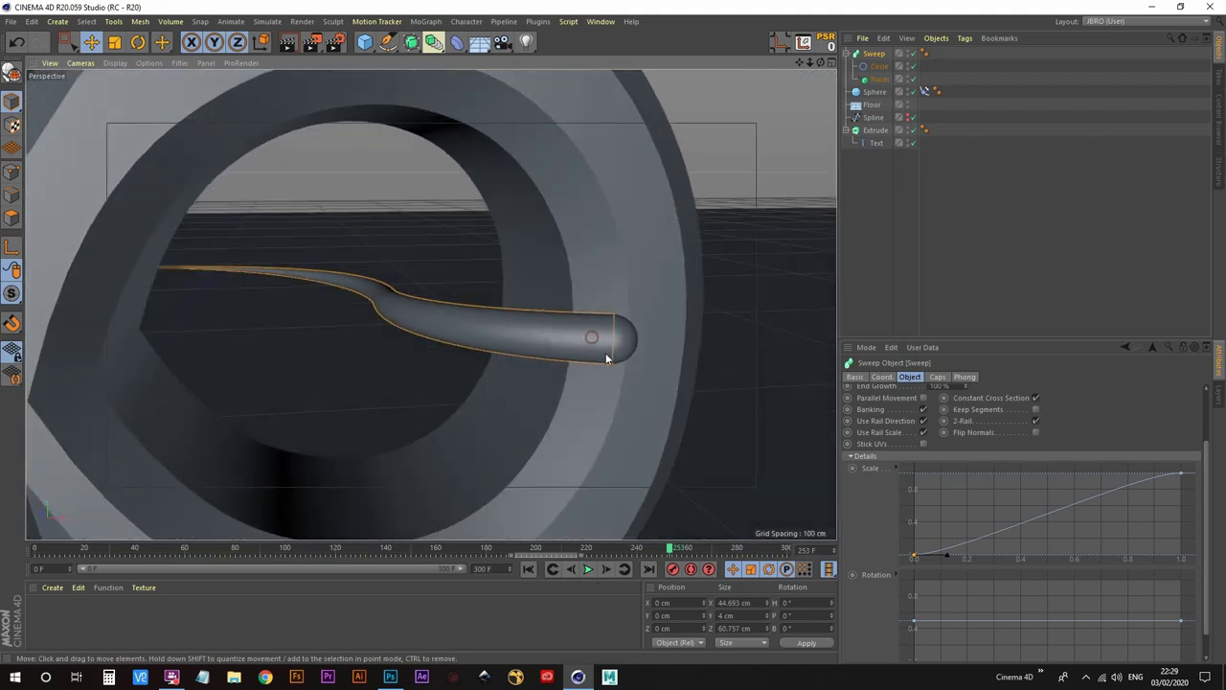
left_click(876, 92)
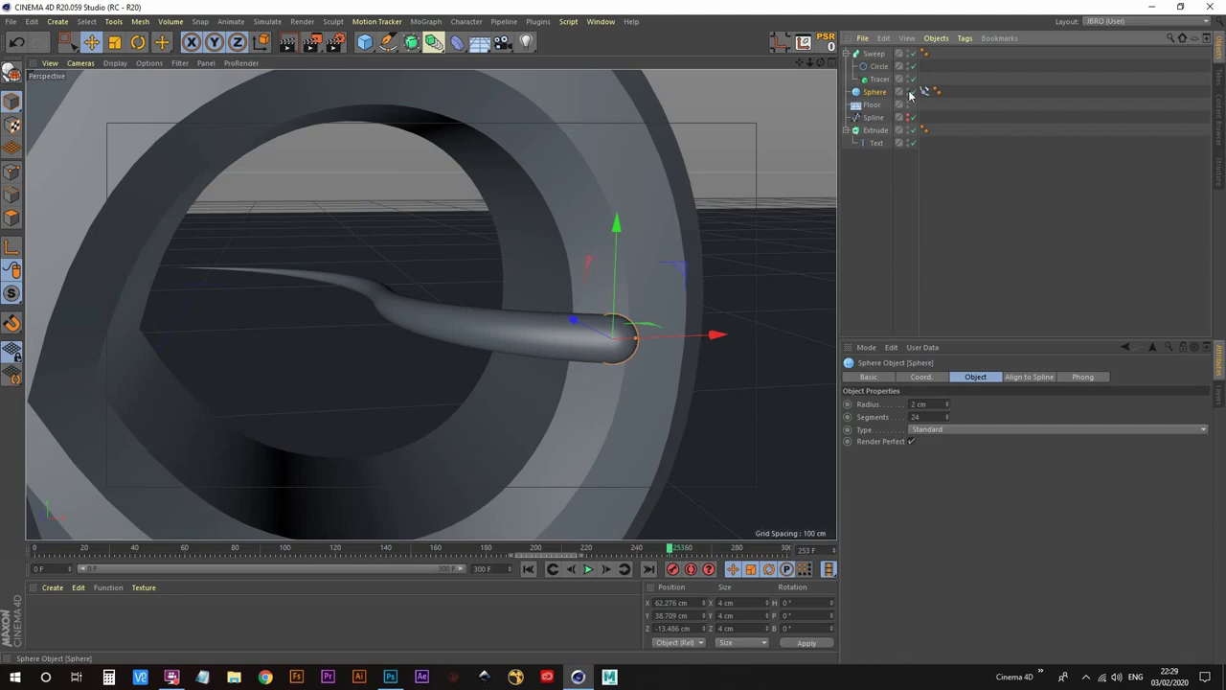
left_click(910, 90)
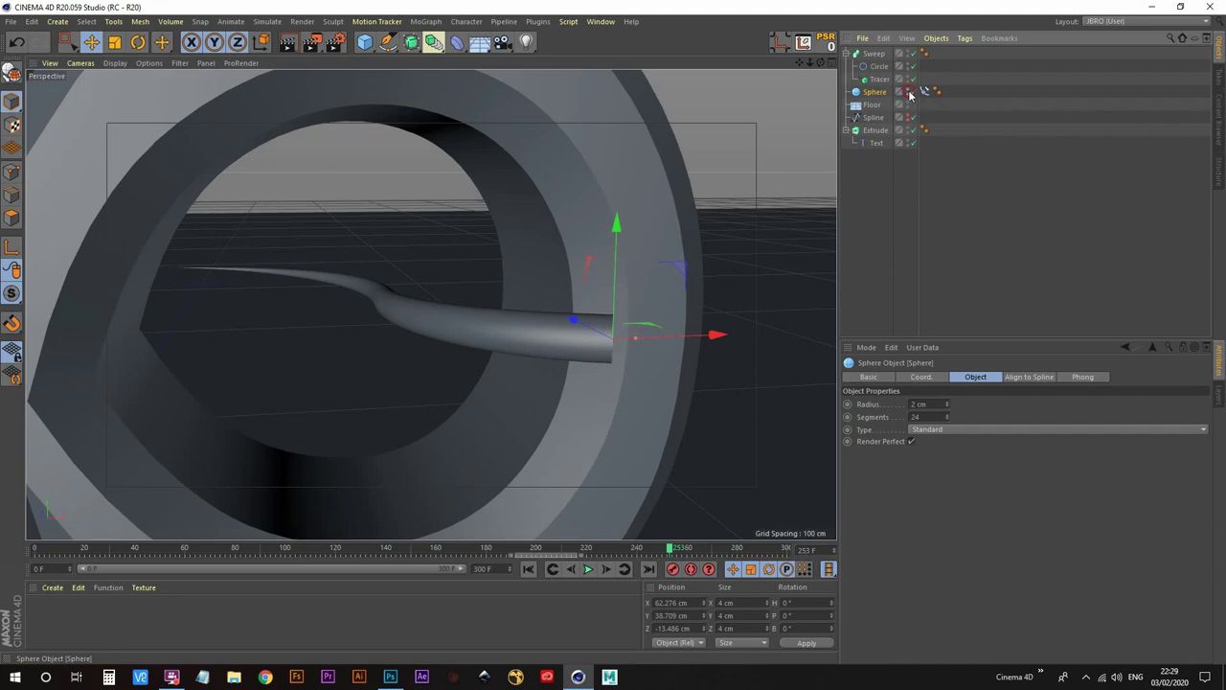
Add a point near the end of the Sweep's Scale curve and lower it to about 0.5 to flare the trail's tip
left_click_drag(599, 347, 634, 304, "alt")
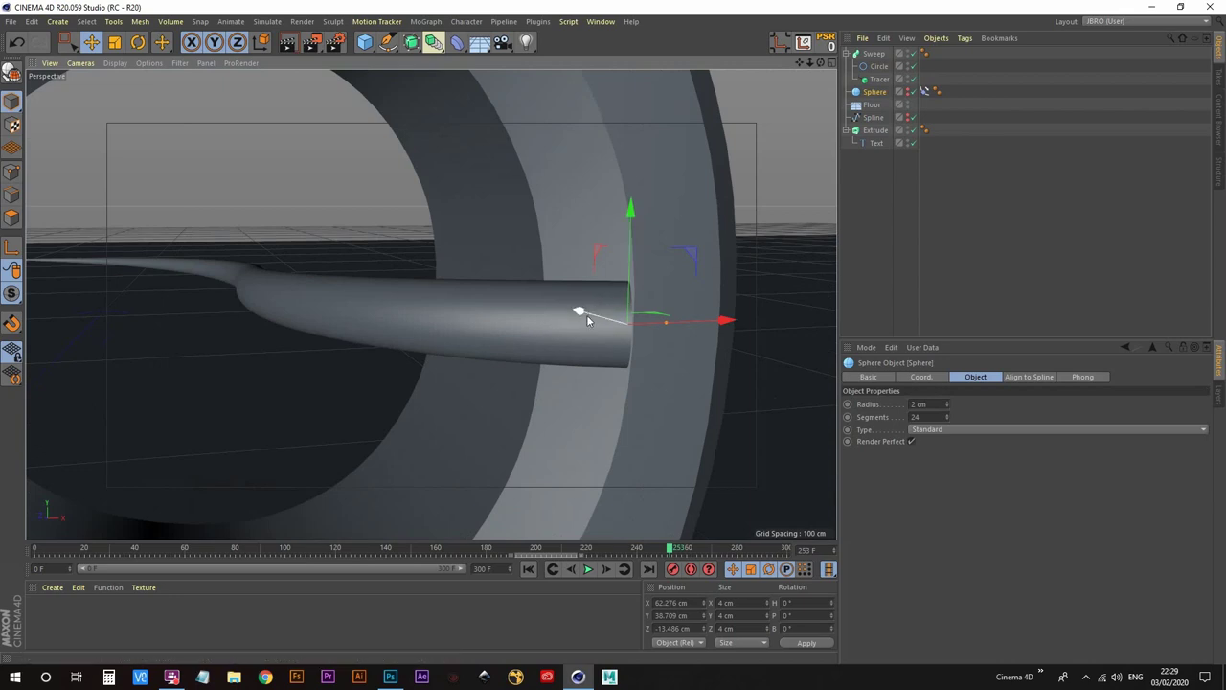
left_click_drag(586, 314, 592, 335, "alt")
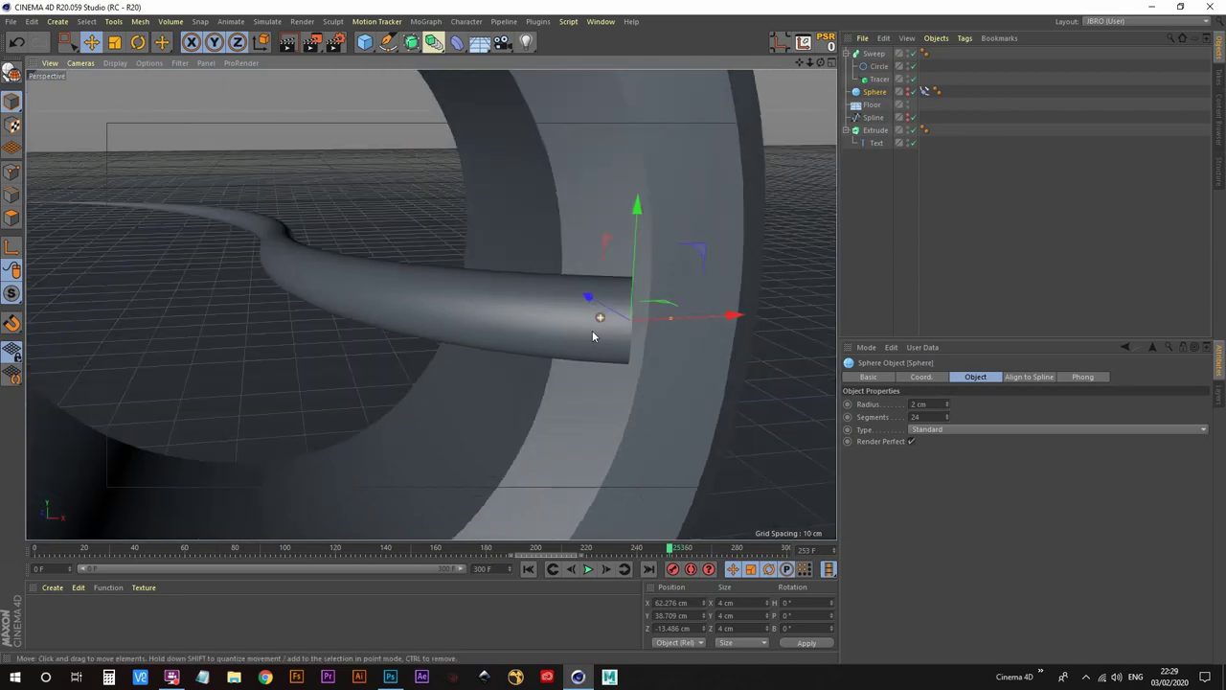
left_click(877, 54)
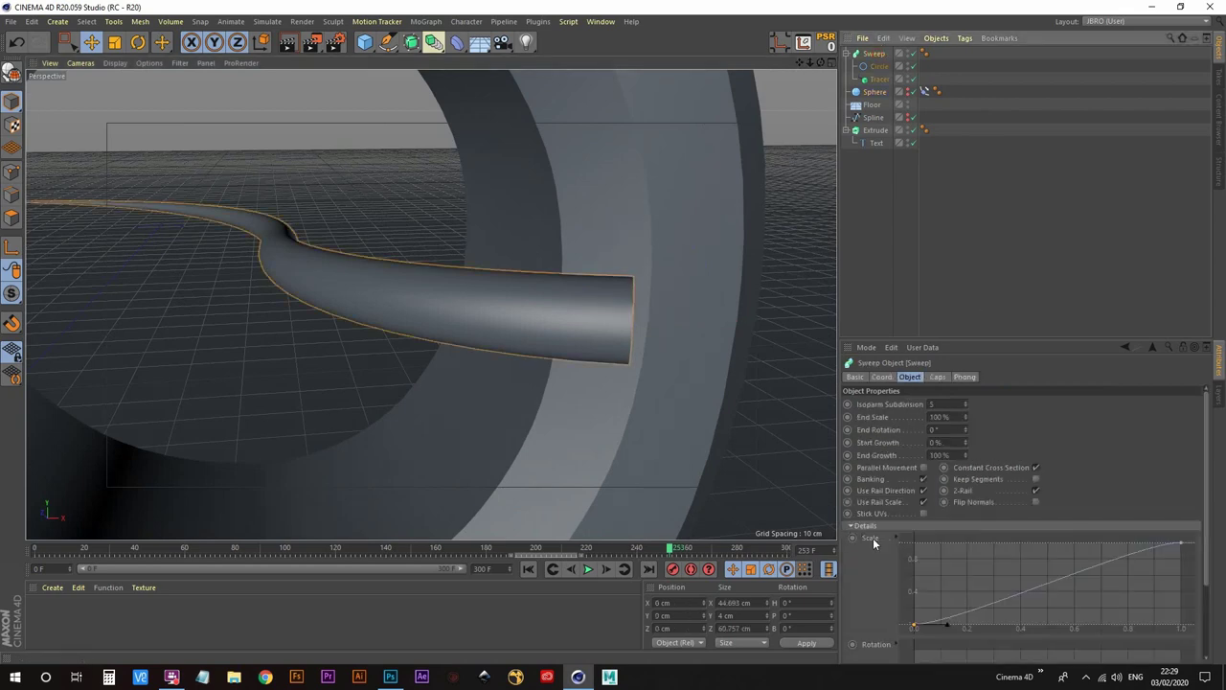
left_click(1143, 550, "ctrl")
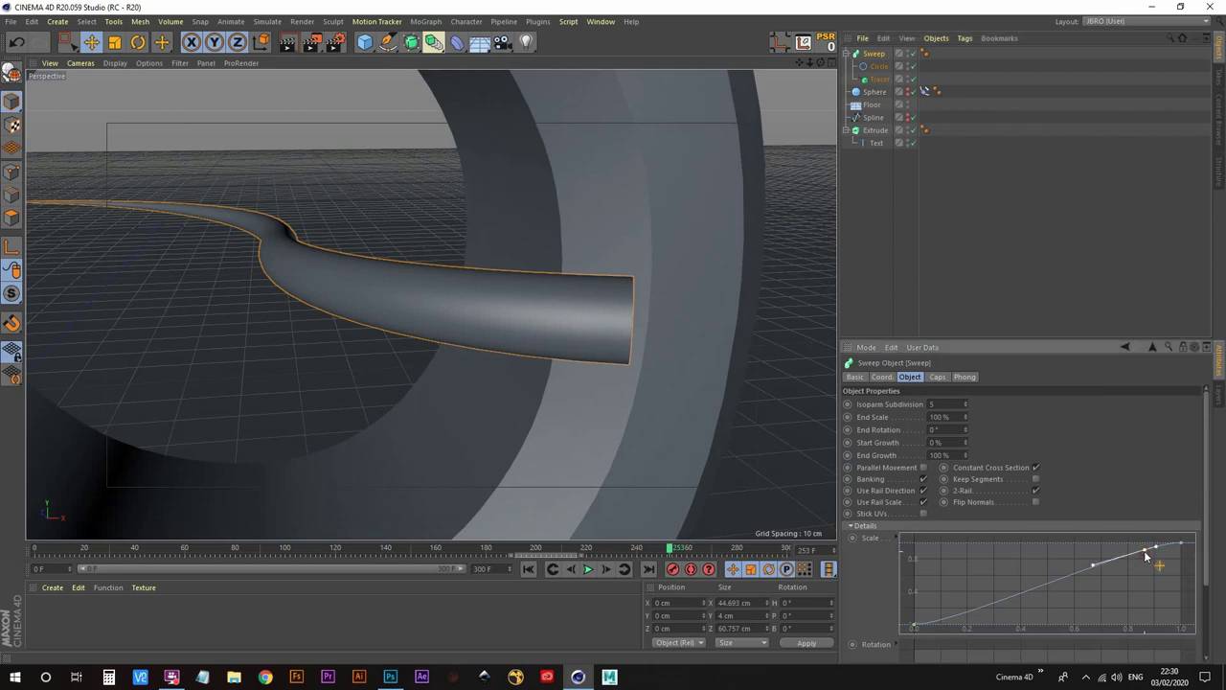
left_click_drag(1145, 556, 1151, 576)
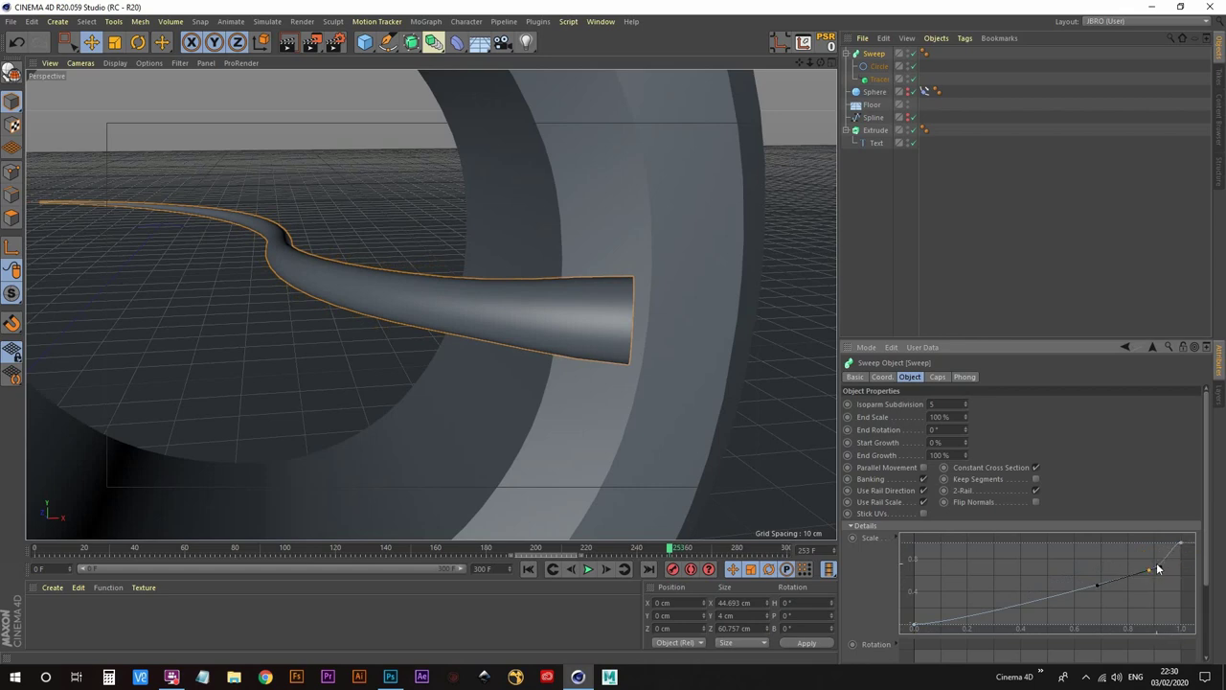
left_click_drag(1149, 574, 1152, 589)
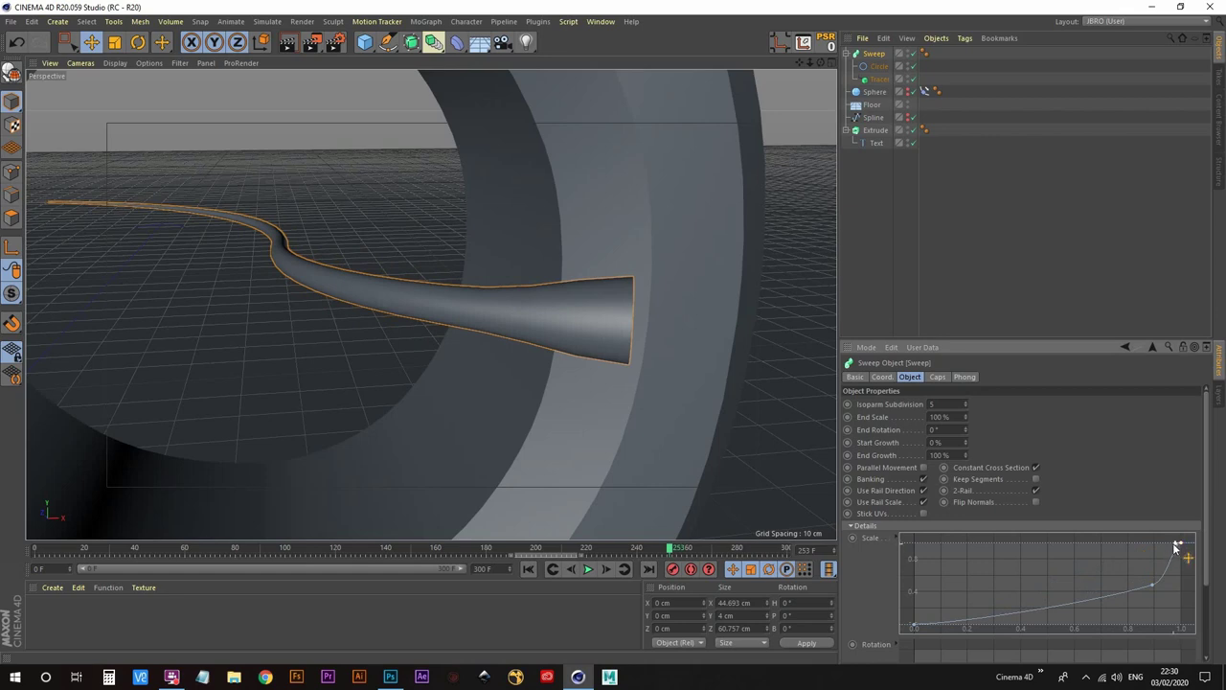
left_click_drag(1176, 547, 1187, 580)
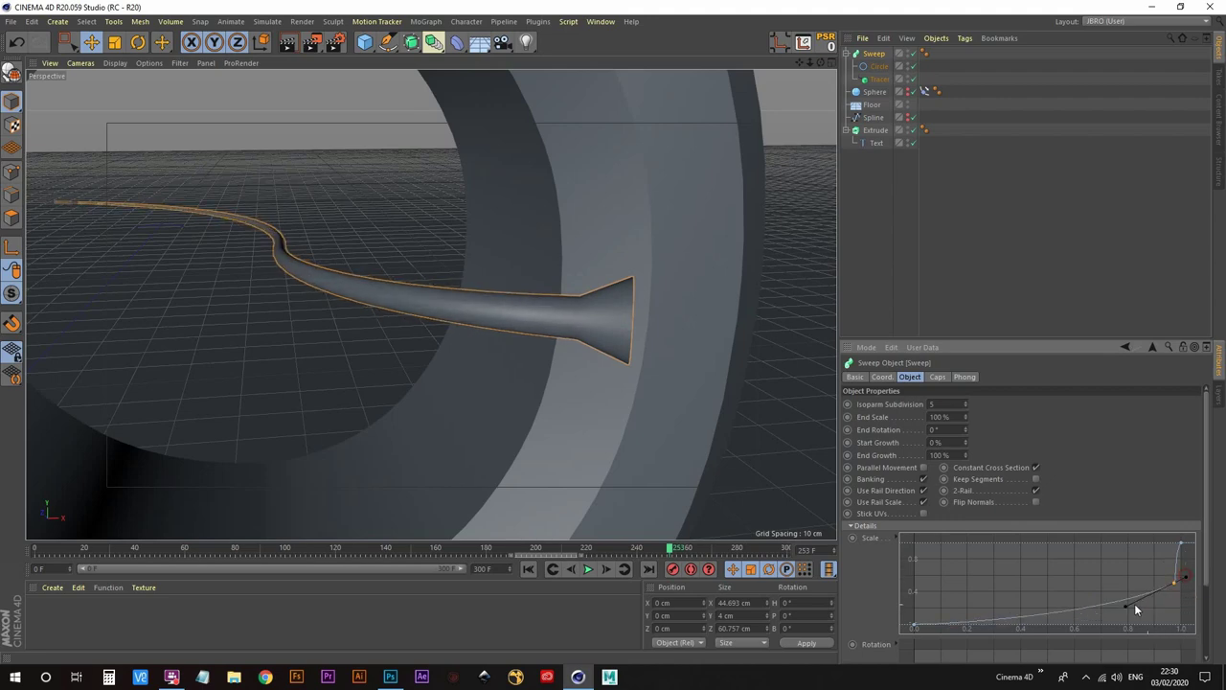
Raise the tangent handle of the Scale curve's start point to thicken the trail's thin tail
left_click(914, 627)
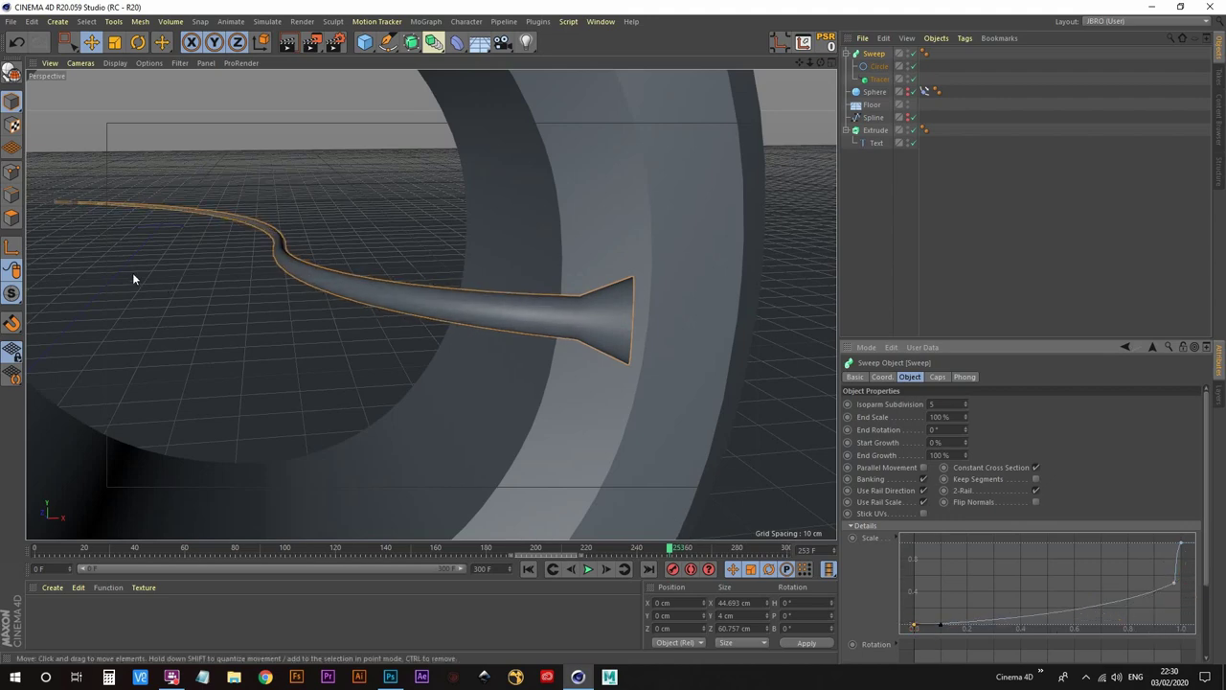
left_click_drag(132, 272, 176, 261, "alt")
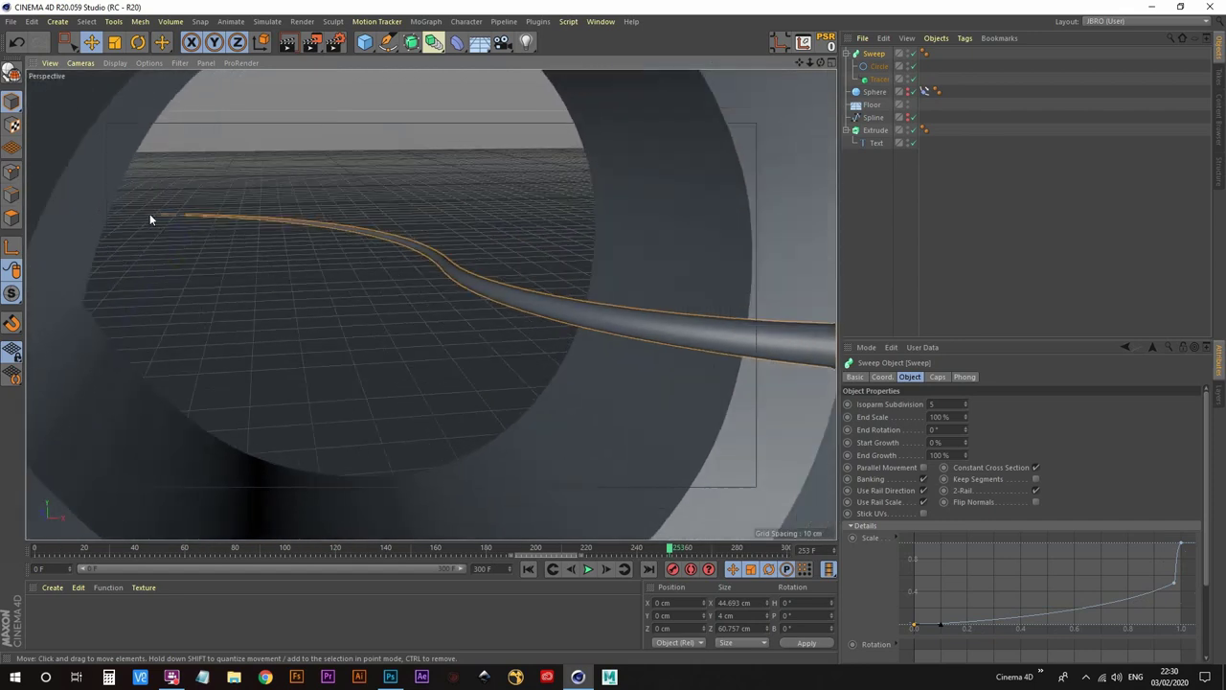
left_click(914, 627)
left_click_drag(939, 627, 949, 609)
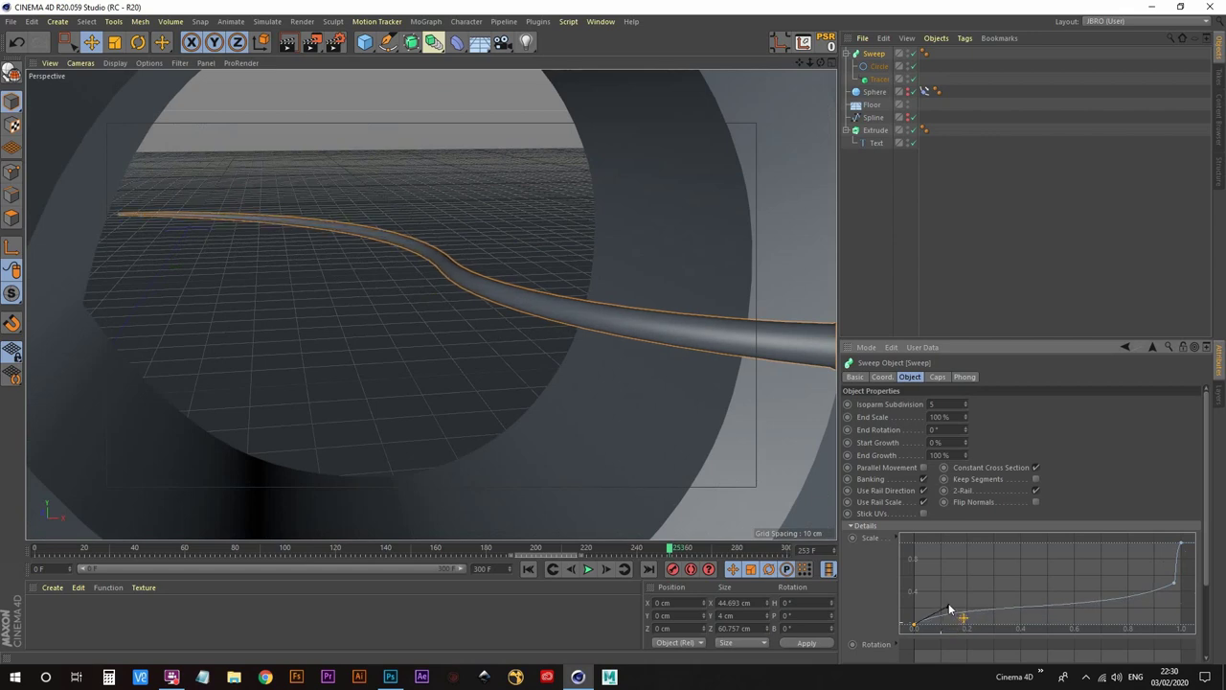
middle_click_drag(629, 374, 565, 363, "alt")
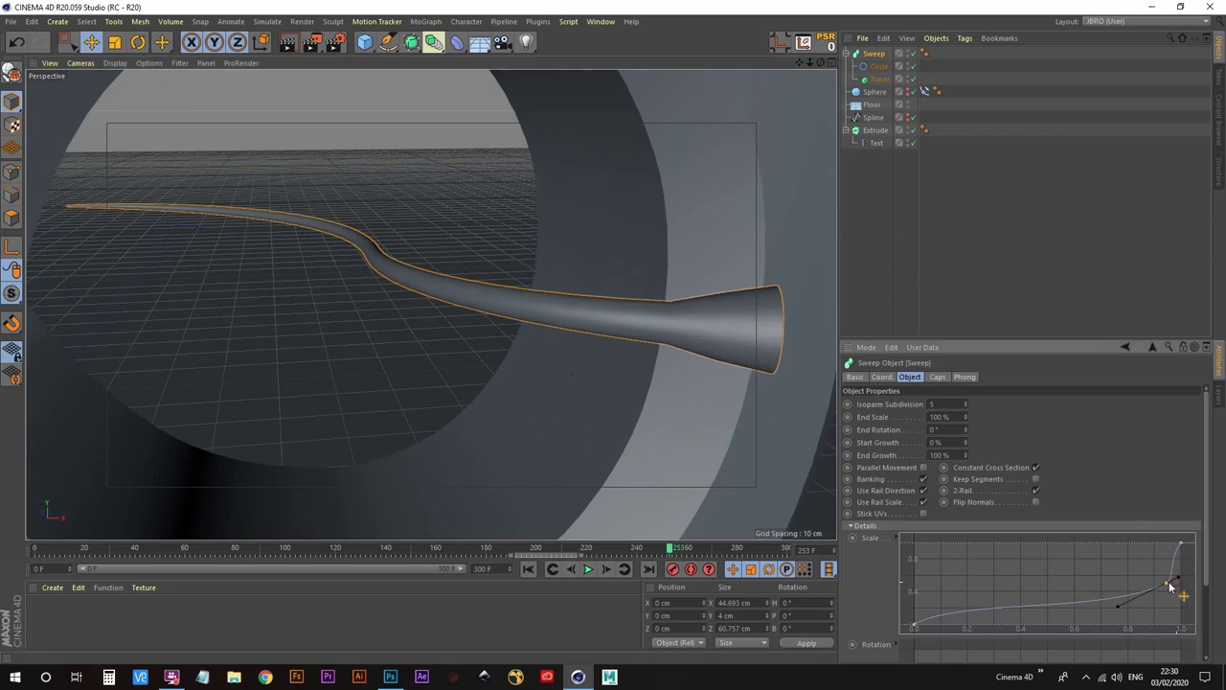
Shorten and smooth the trail's flare by raising the Sweep's near-end Scale curve point to about 0.7 and steepening its tangent
mouse_move(1176, 580)
left_mouse_down()
mouse_move(1121, 610)
mouse_move(1185, 575)
left_mouse_up()
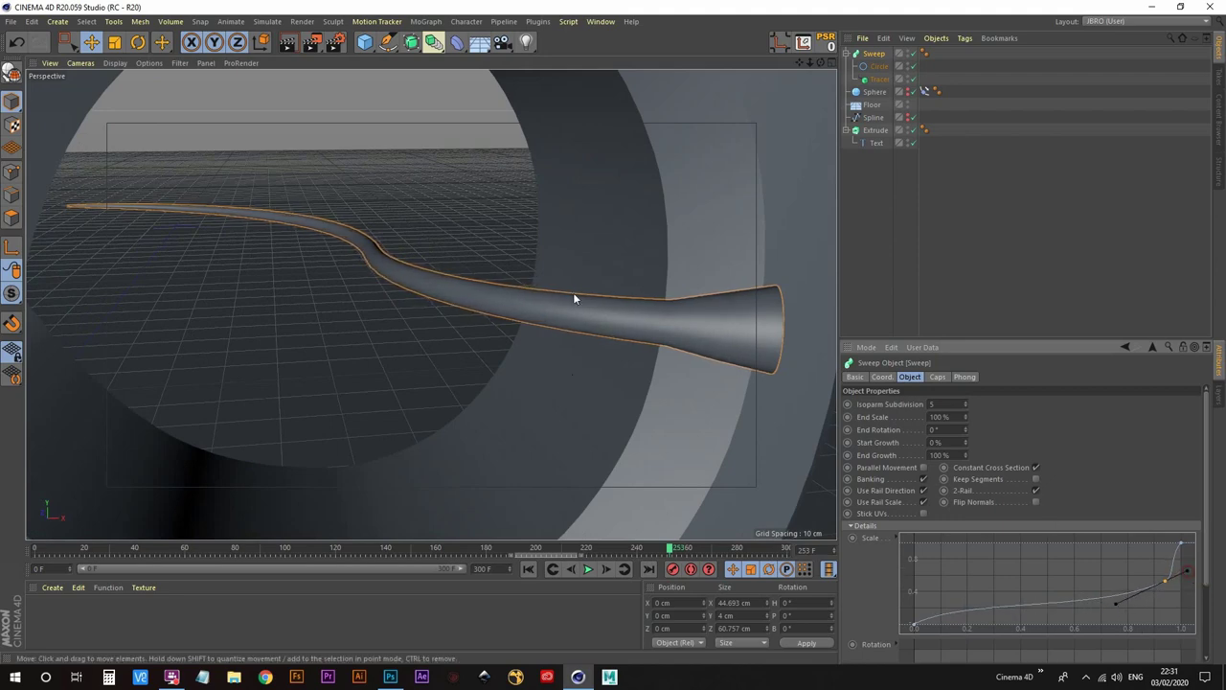
right_click_drag(573, 292, 632, 360, "alt")
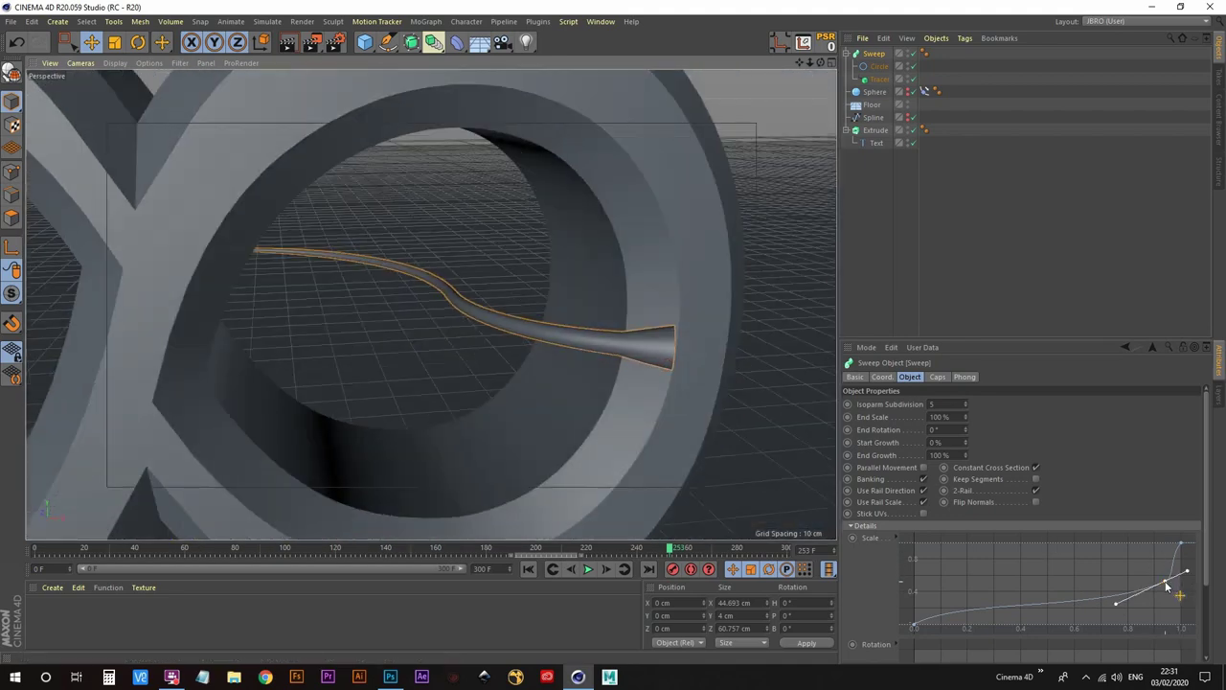
right_click_drag(672, 412, 671, 305, "alt")
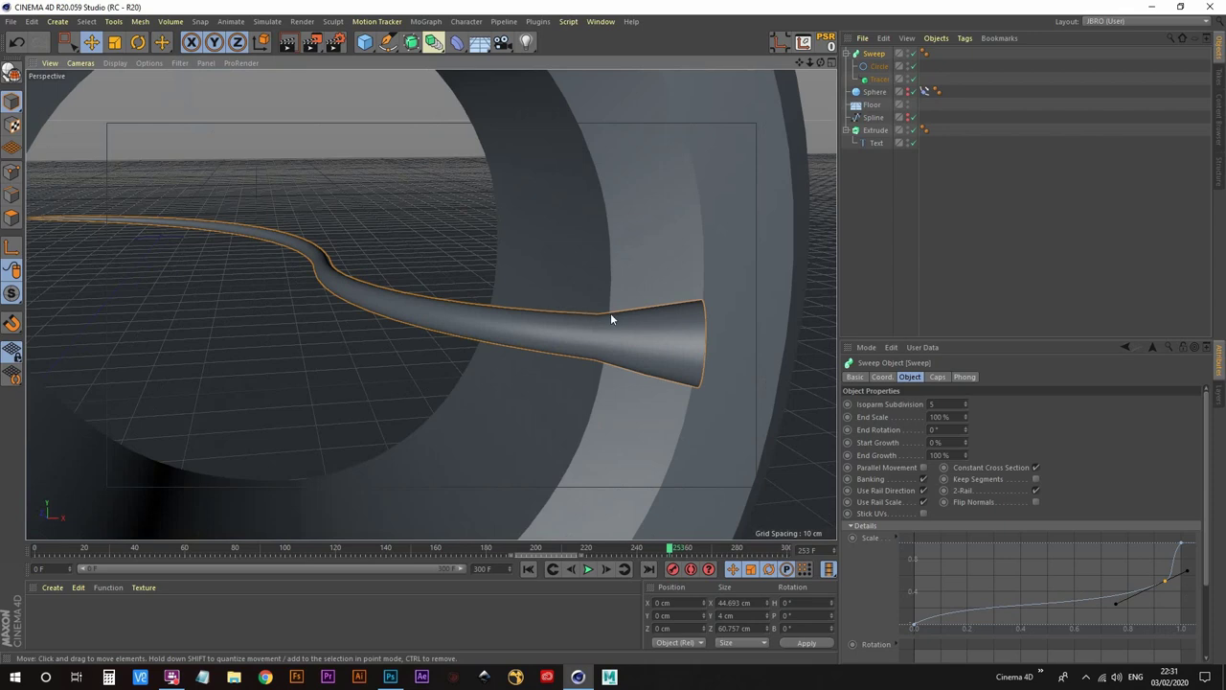
left_click(1166, 581)
left_click_drag(1169, 582, 1177, 572)
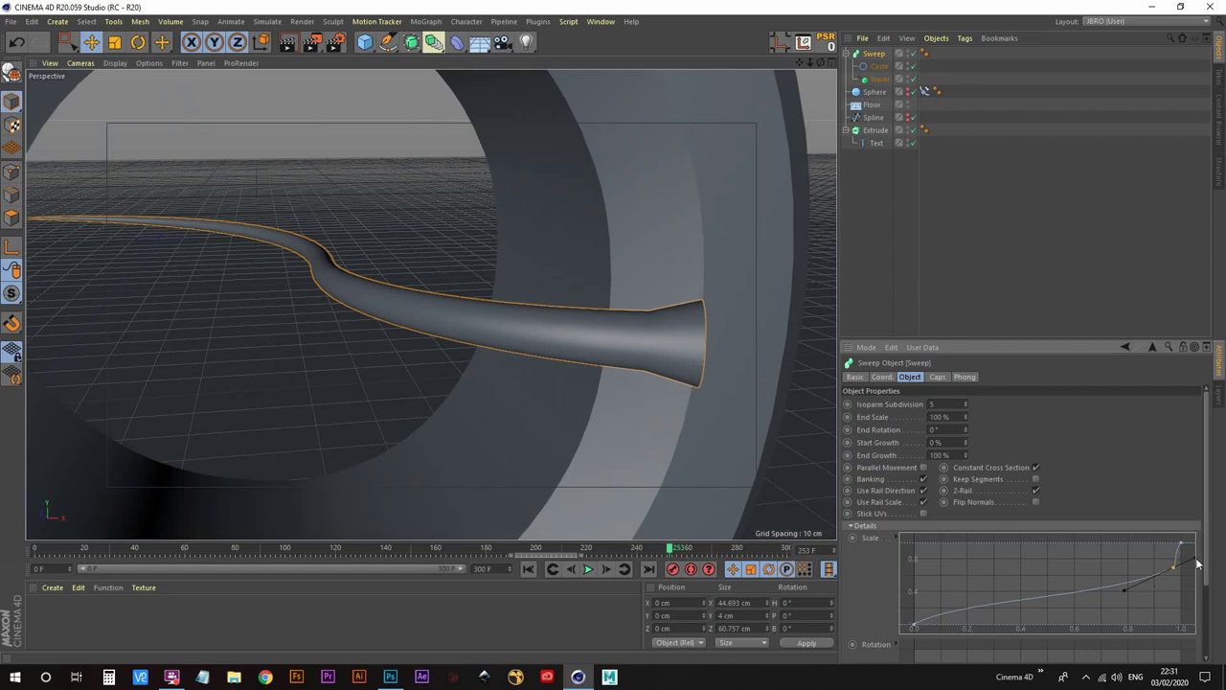
left_click_drag(1197, 565, 1187, 553)
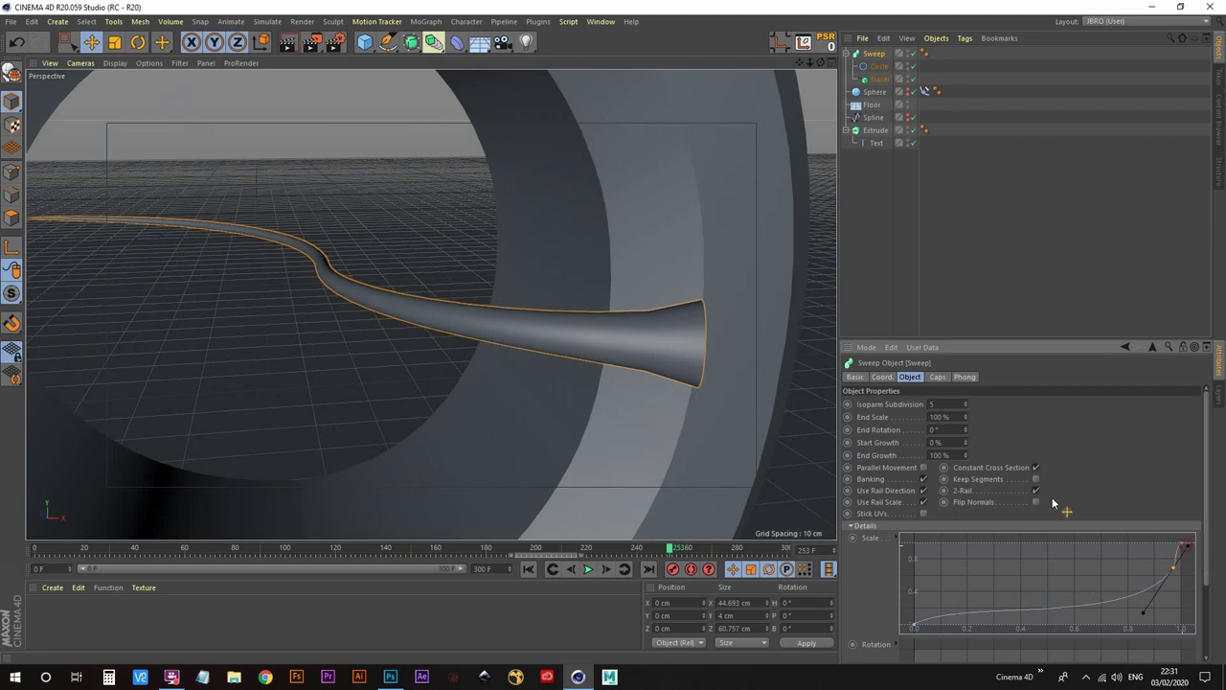
Play the animation briefly and inspect the shape of the trail's flared head outside the infinity shape
left_click_drag(716, 358, 590, 370, "alt")
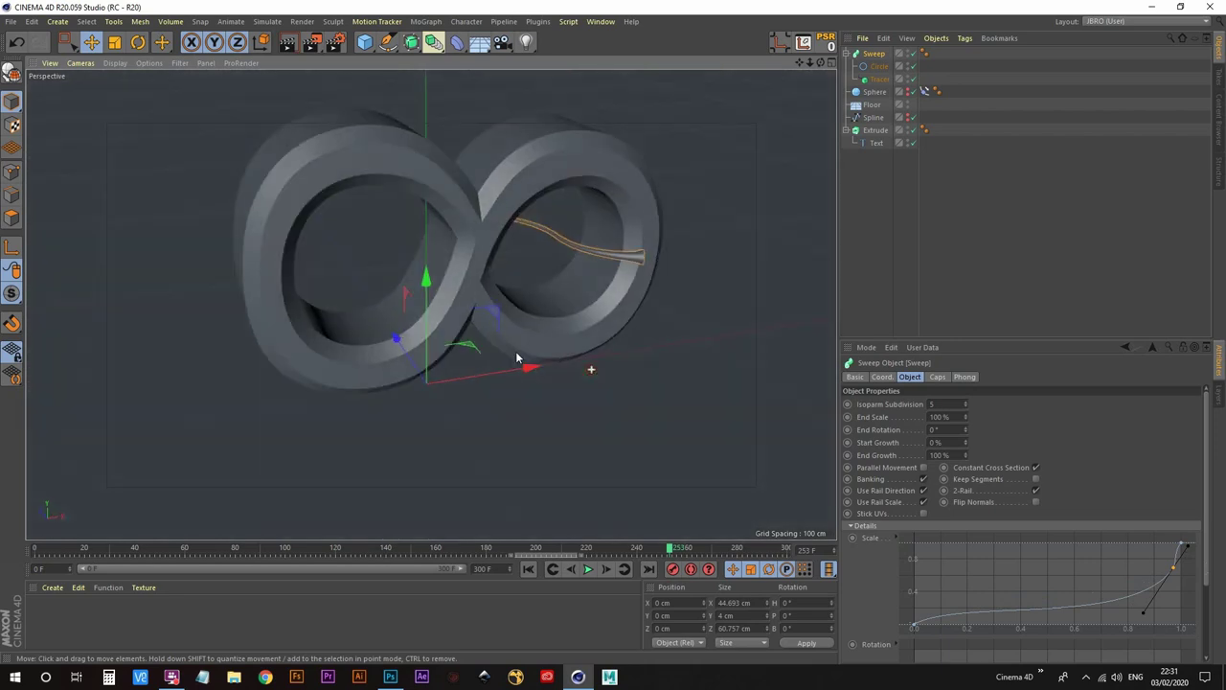
left_click(588, 568)
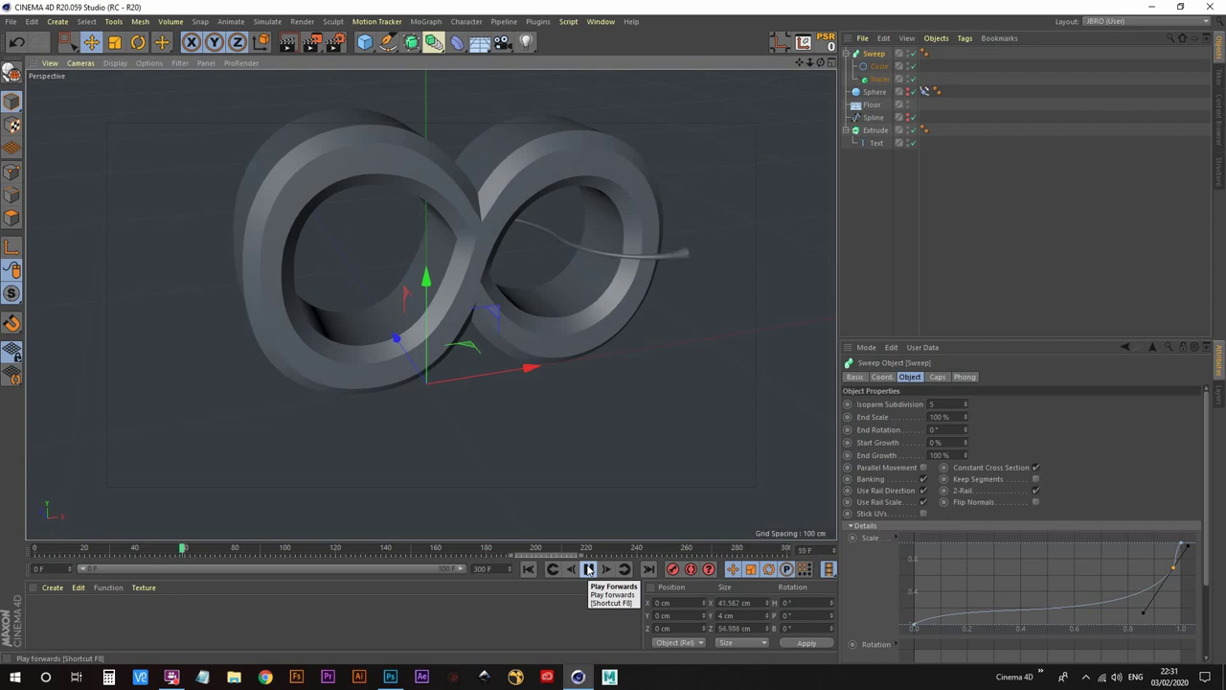
left_click(588, 569)
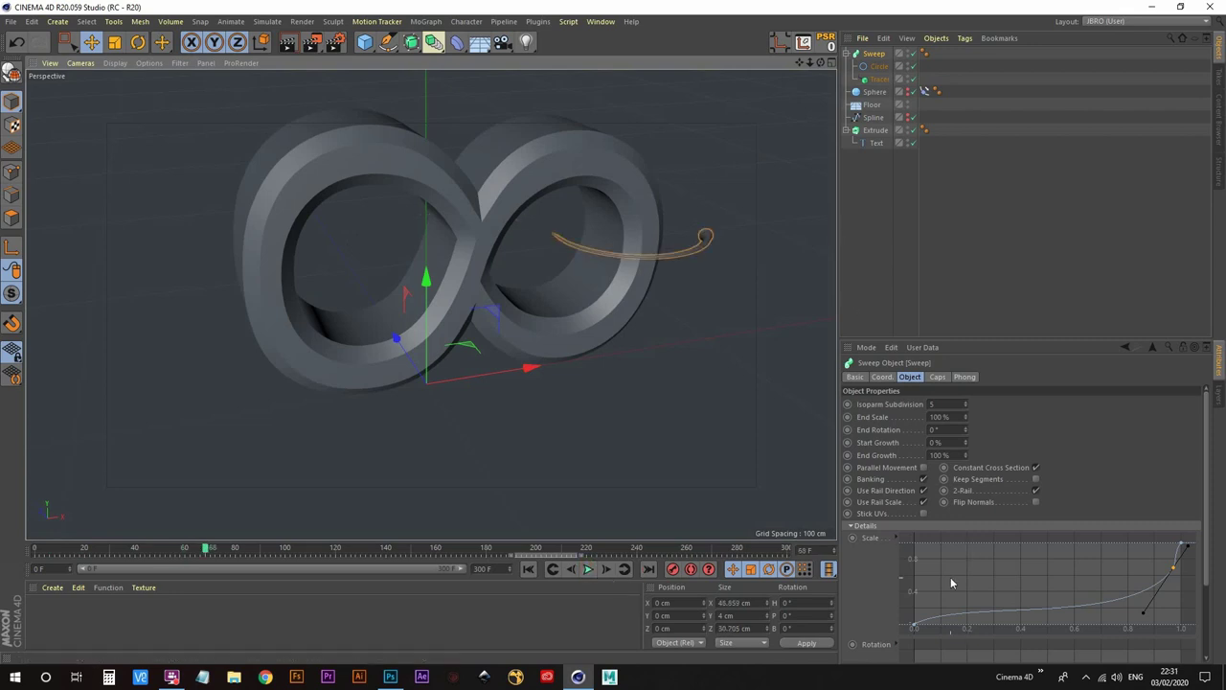
scroll(657, 274, "up", 10)
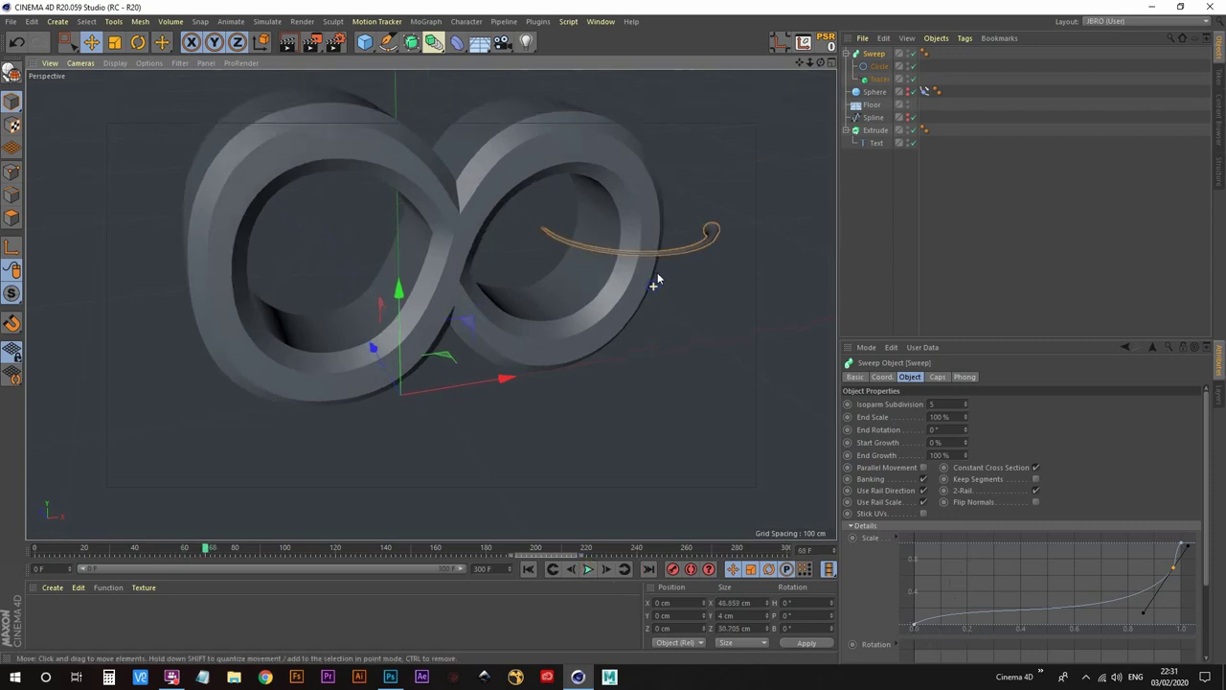
middle_click_drag(652, 287, 620, 340, "alt")
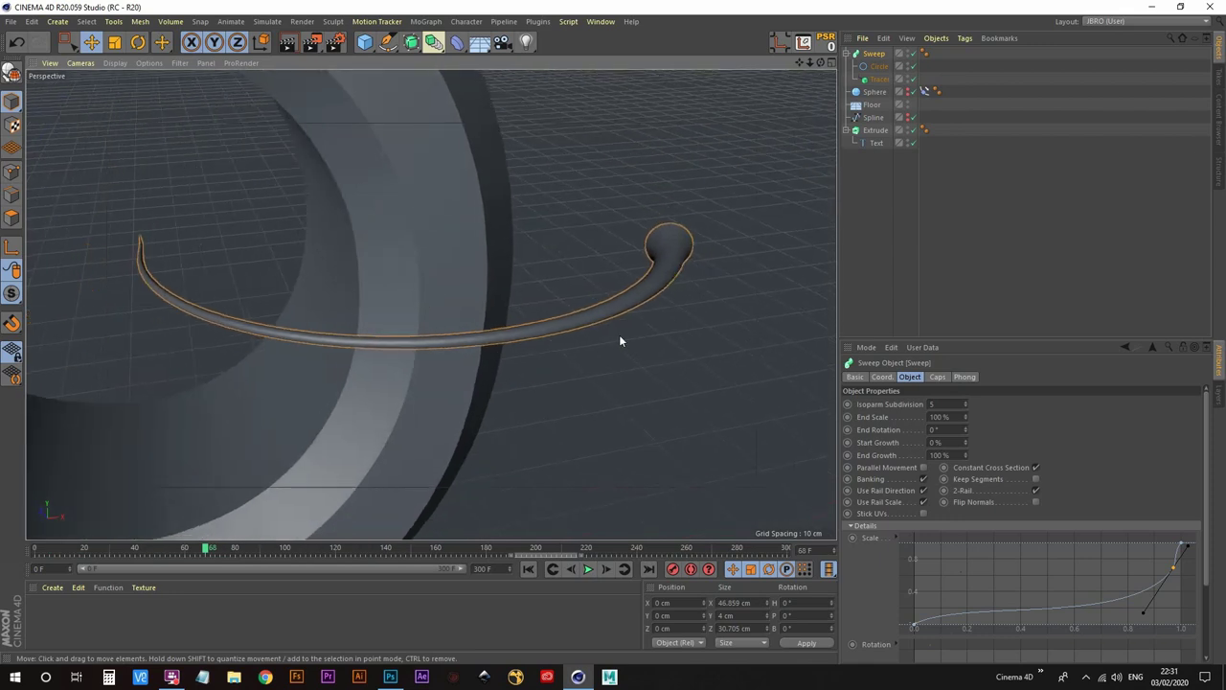
middle_click_drag(246, 319, 299, 329, "alt")
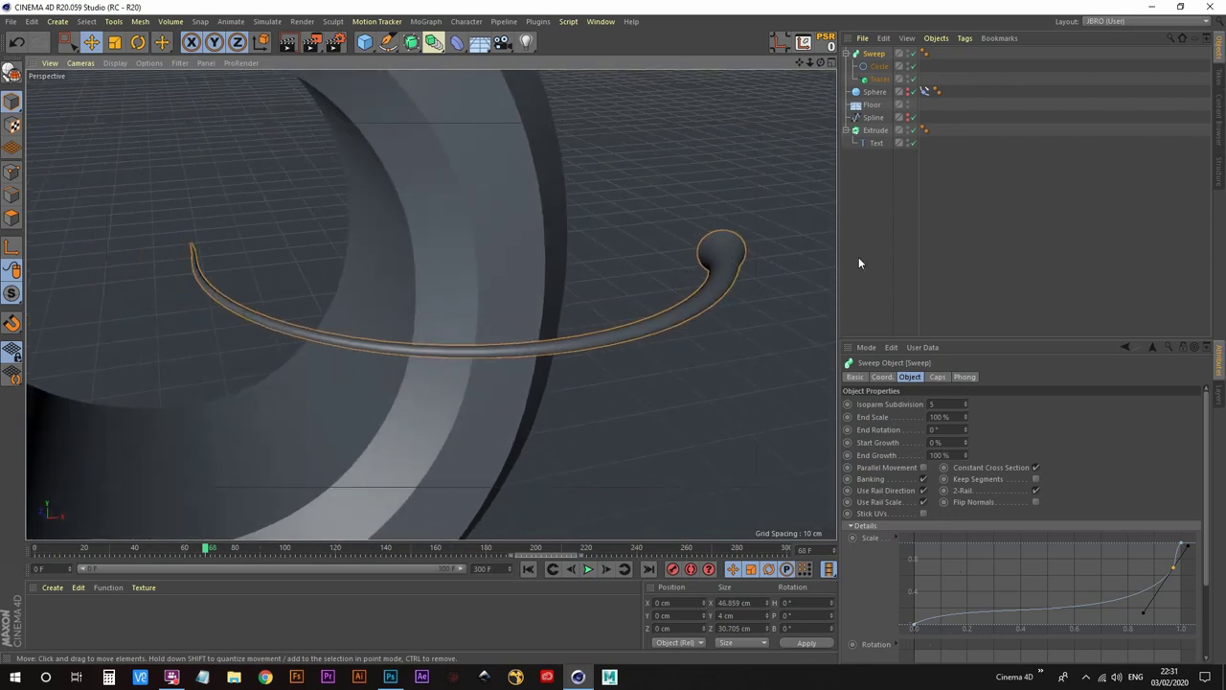
Thicken the swept trail by setting the Circle profile's radius to 3 cm
left_click(879, 69)
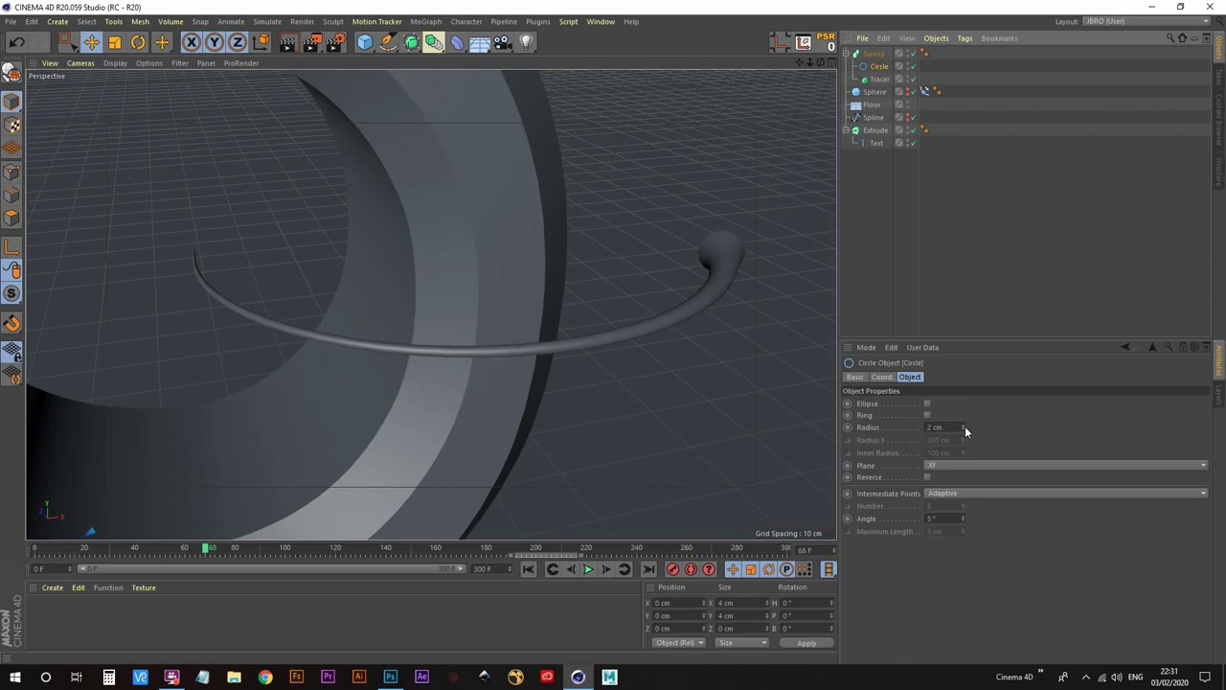
left_click(964, 426)
scroll(657, 312, "up", 3)
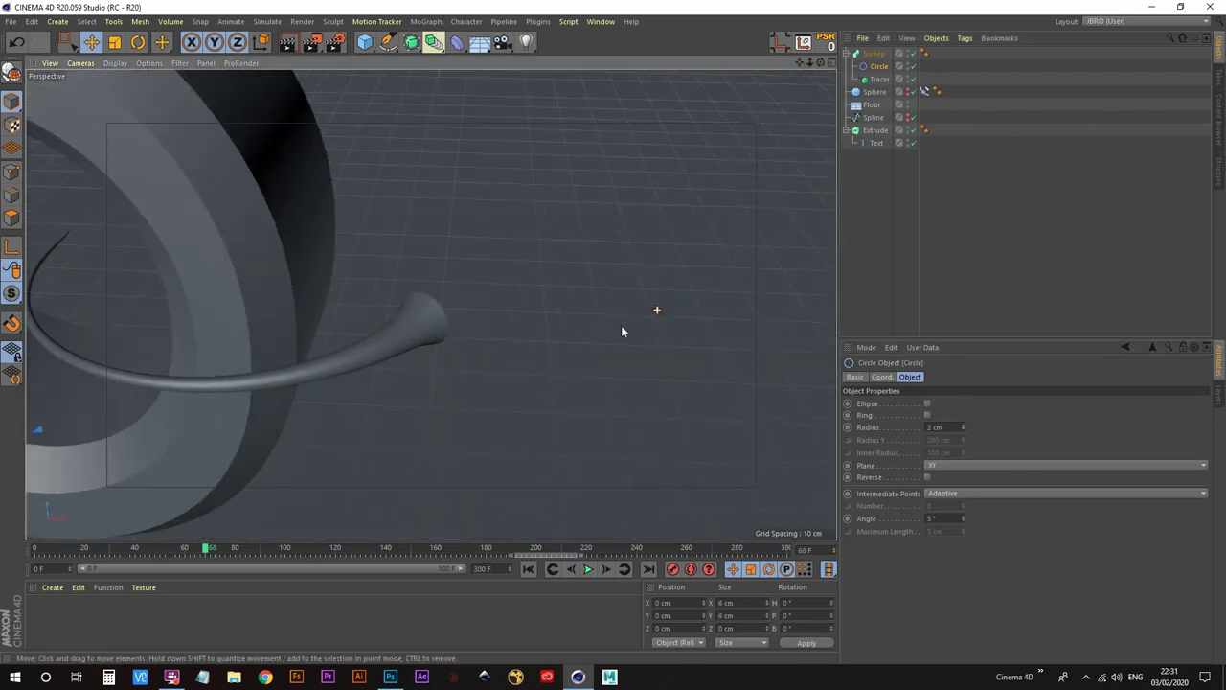
scroll(621, 325, "down", 5)
left_click_drag(578, 440, 587, 367, "alt")
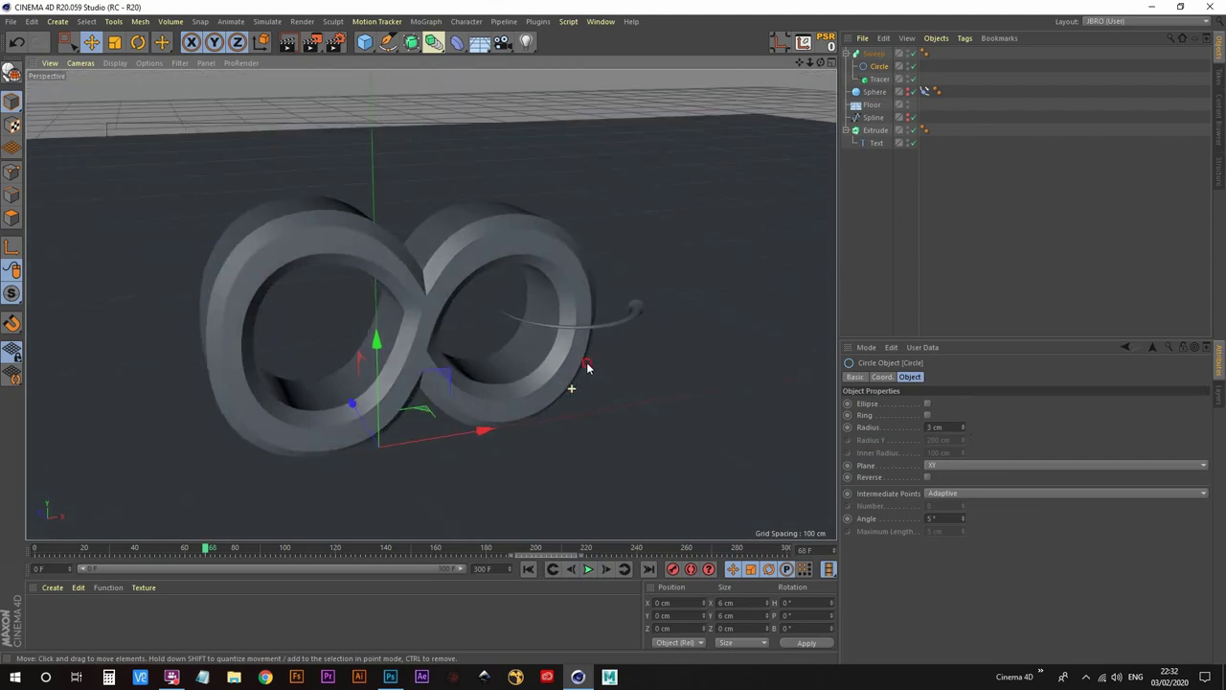
Play the animation to review the thicker trail looping around the infinity shape, then stop it
left_click(587, 569)
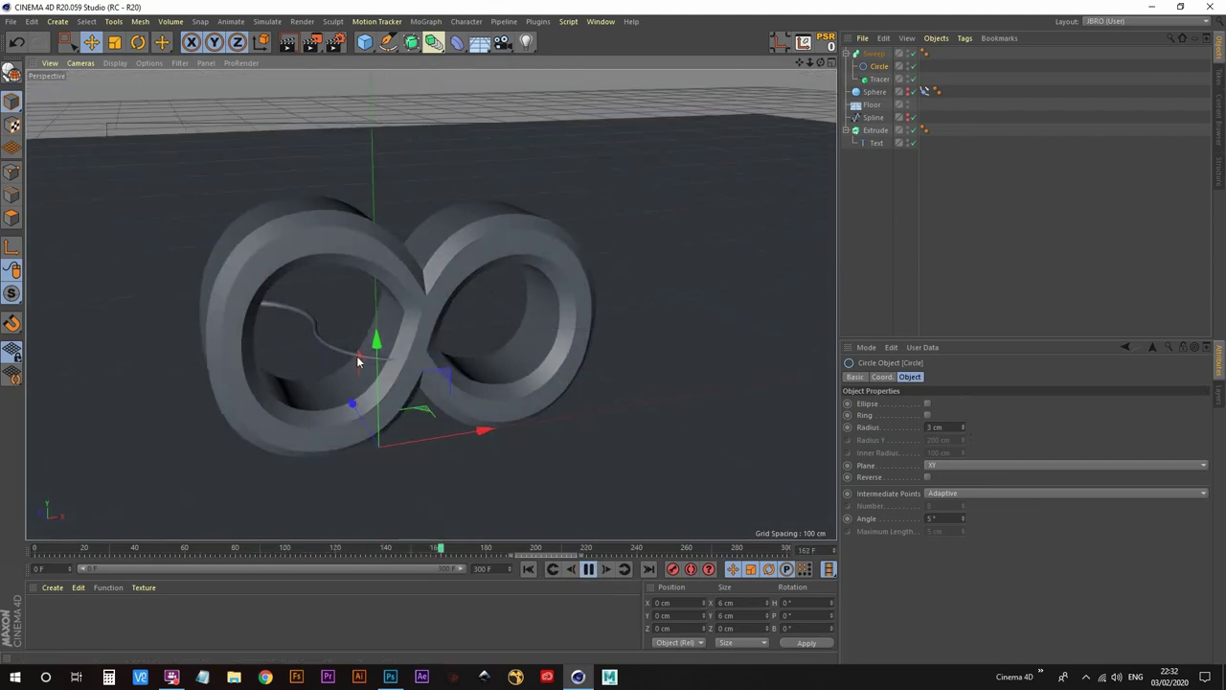
middle_click_drag(356, 356, 396, 357, "alt")
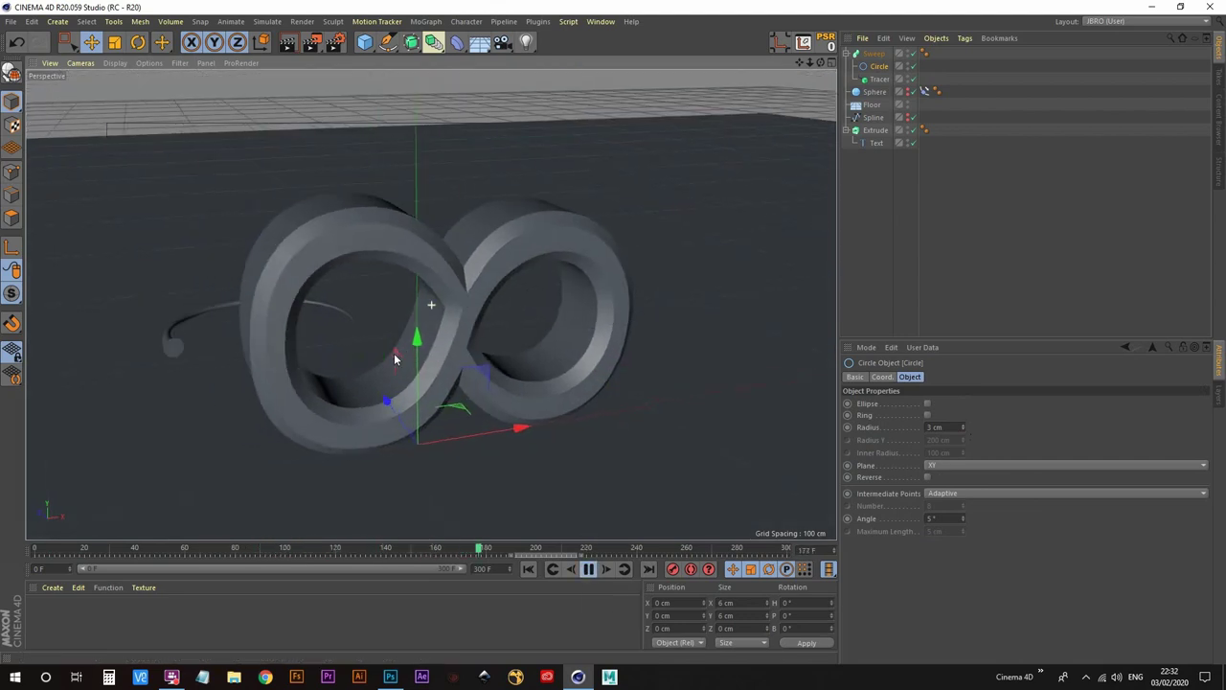
left_click(587, 568)
left_click_drag(522, 393, 510, 319, "alt")
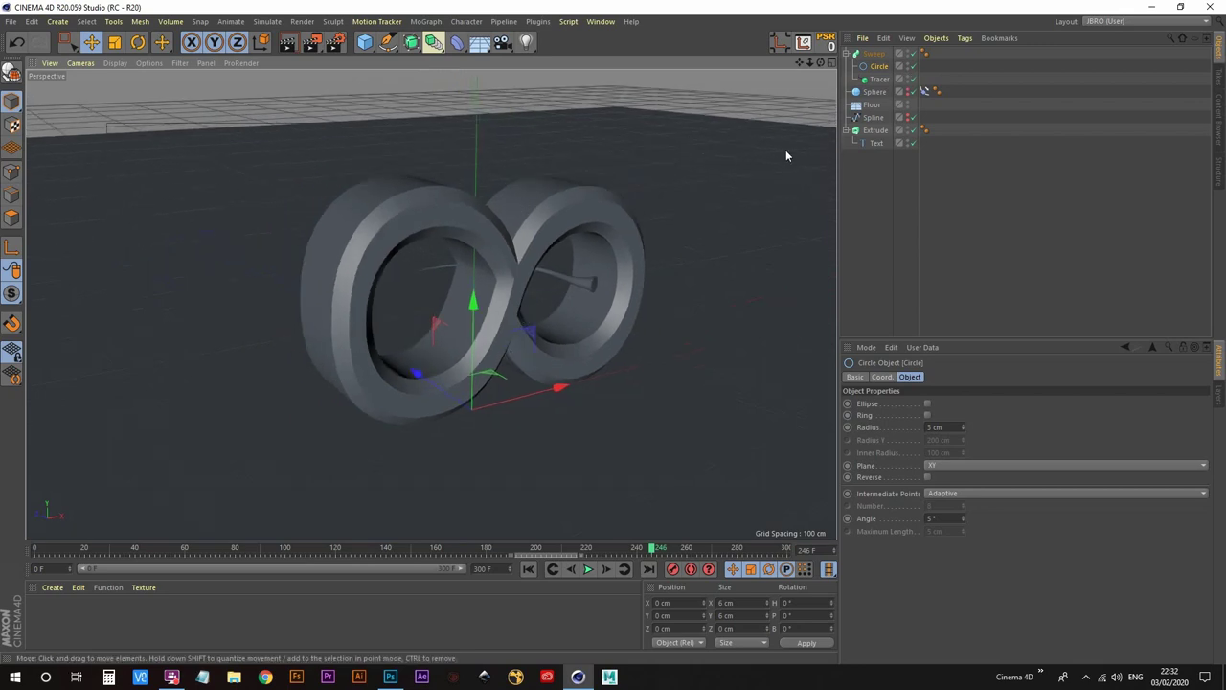
Add a Light and move it near the trail's head, at about X 50, Y 37, Z -8 cm
left_click(527, 43)
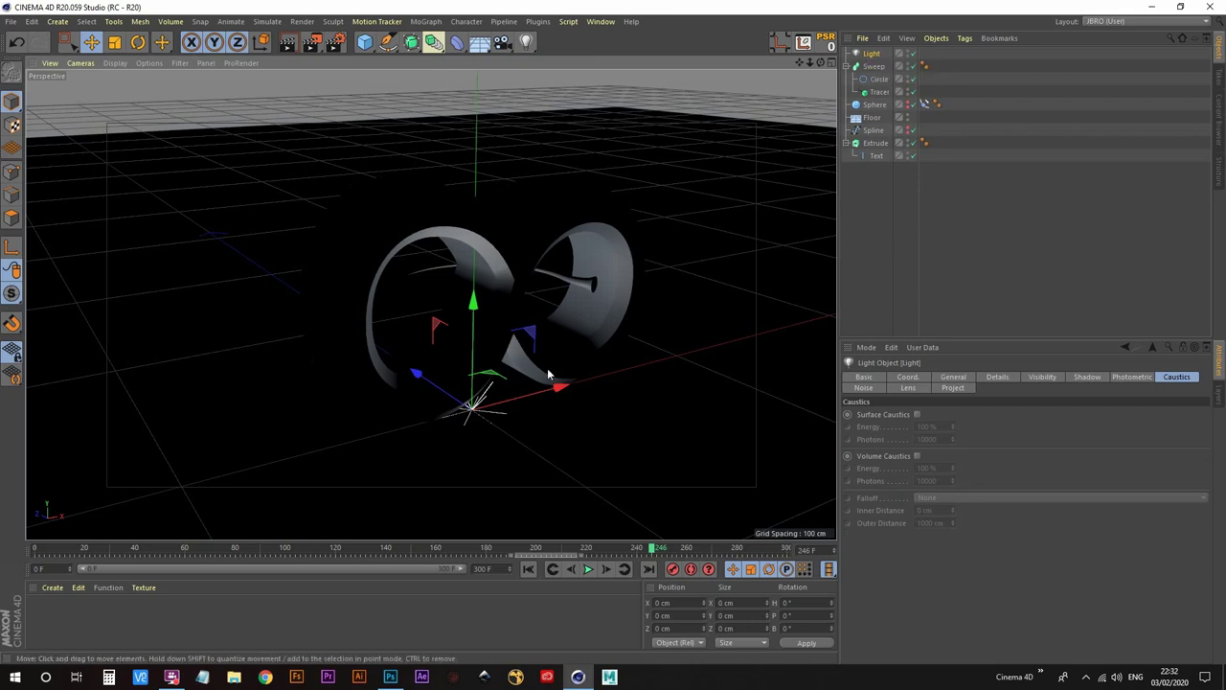
left_click_drag(471, 306, 470, 187)
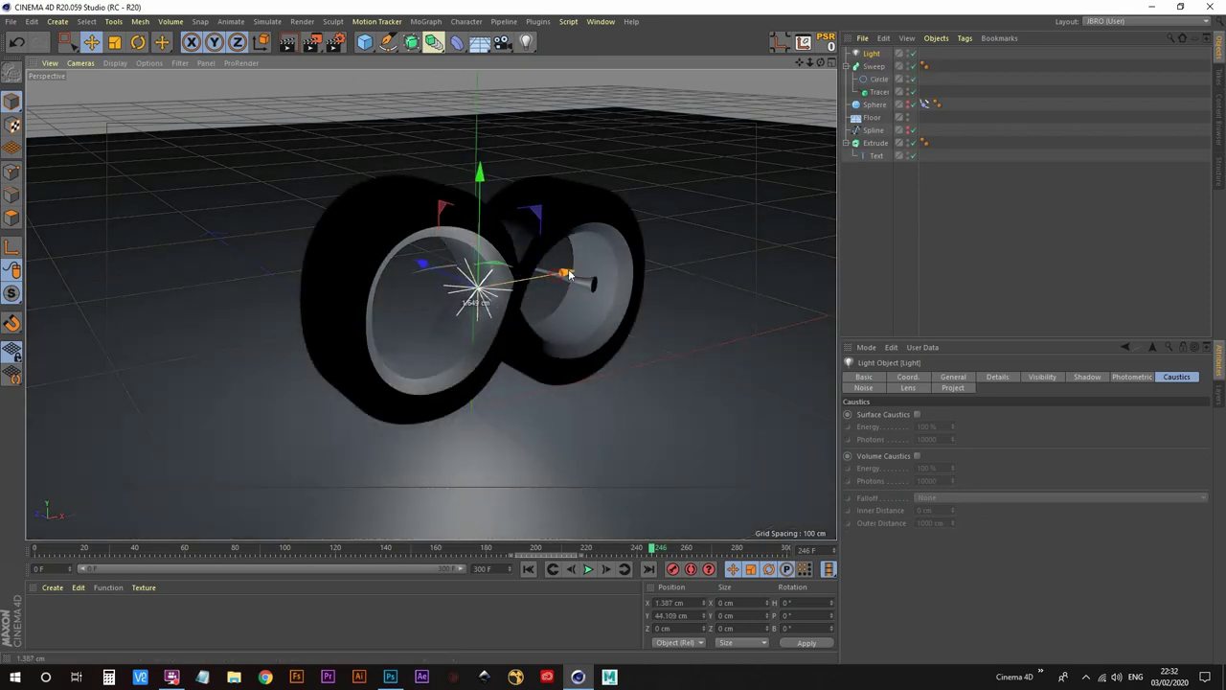
left_click_drag(569, 278, 663, 242)
left_click_drag(596, 154, 595, 168)
left_click_drag(520, 263, 540, 267)
Centre the Light on the Sphere by nesting it under the Sphere, running Reset PSR and moving it back out of the hierarchy
left_click(868, 54)
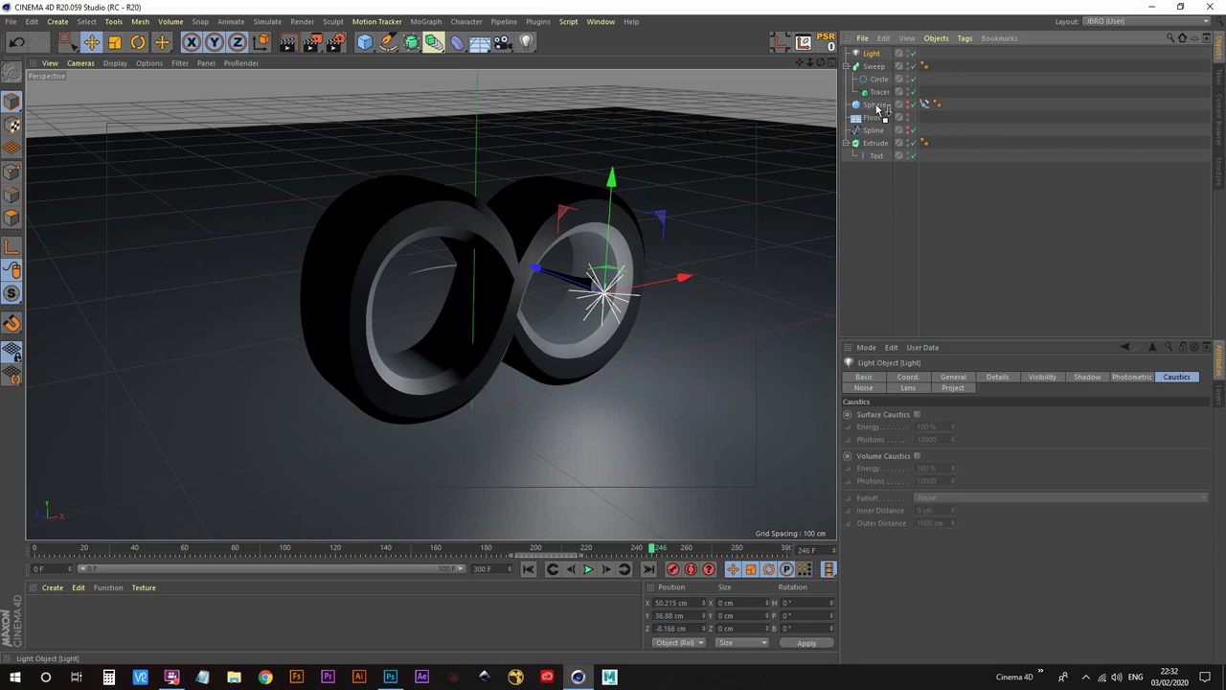
left_click_drag(877, 109, 876, 105)
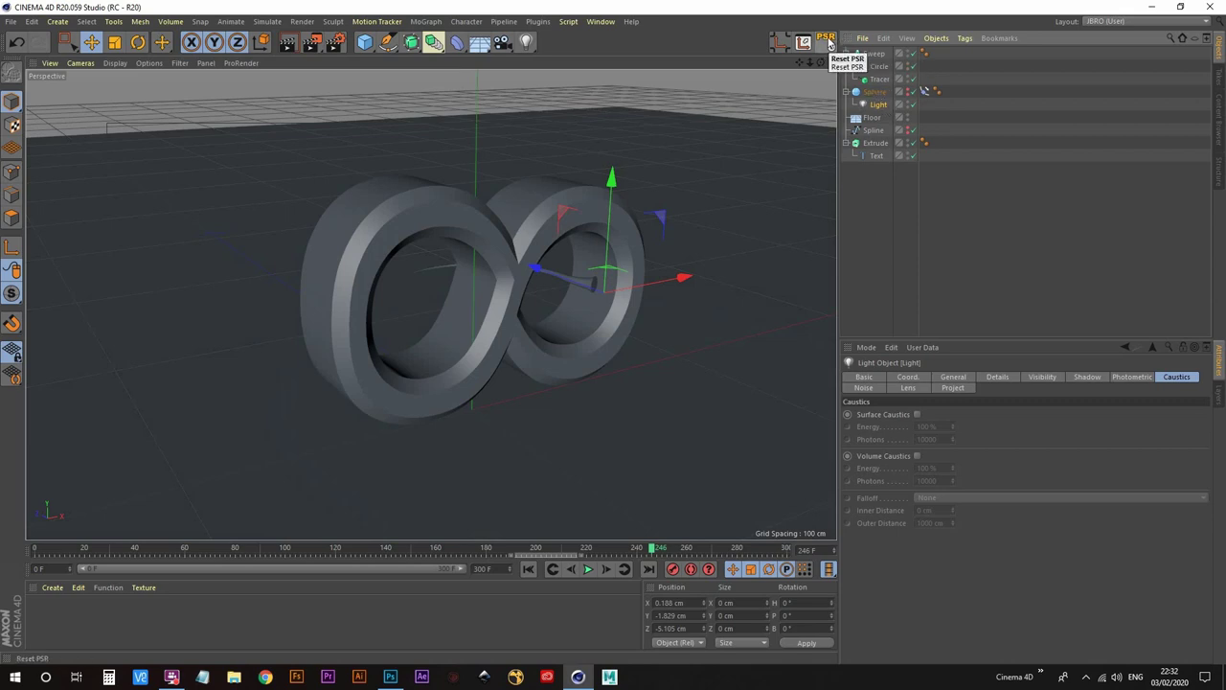
key("shift+c")
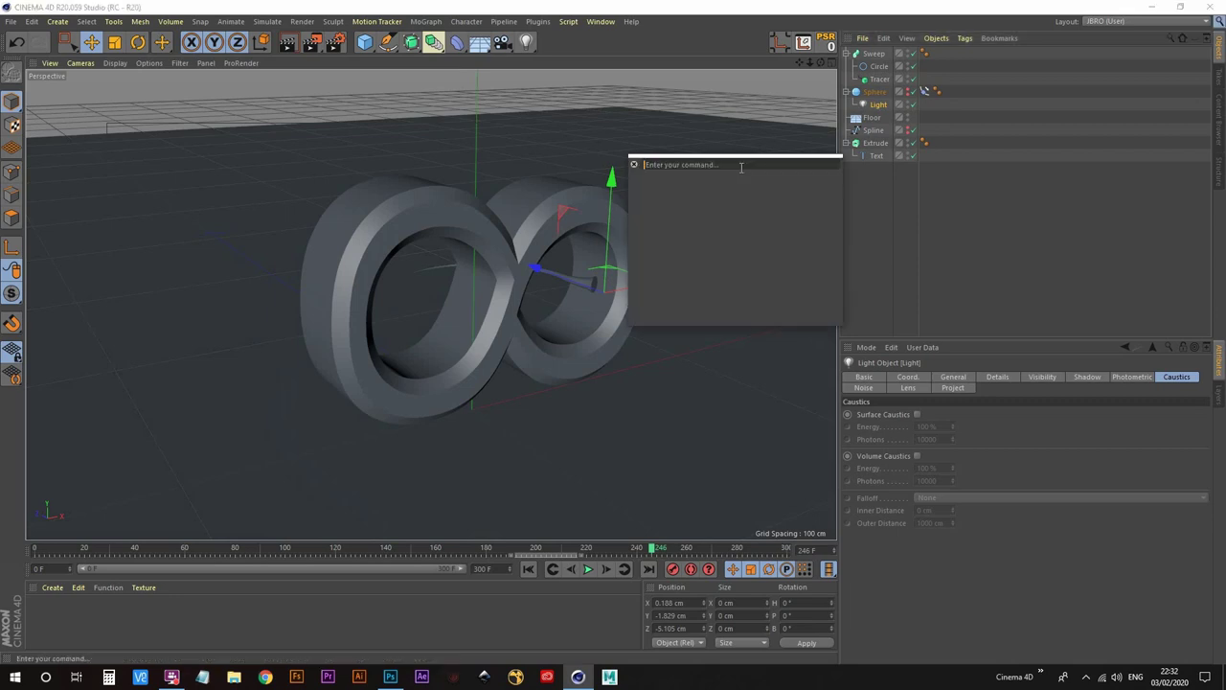
type("psr")
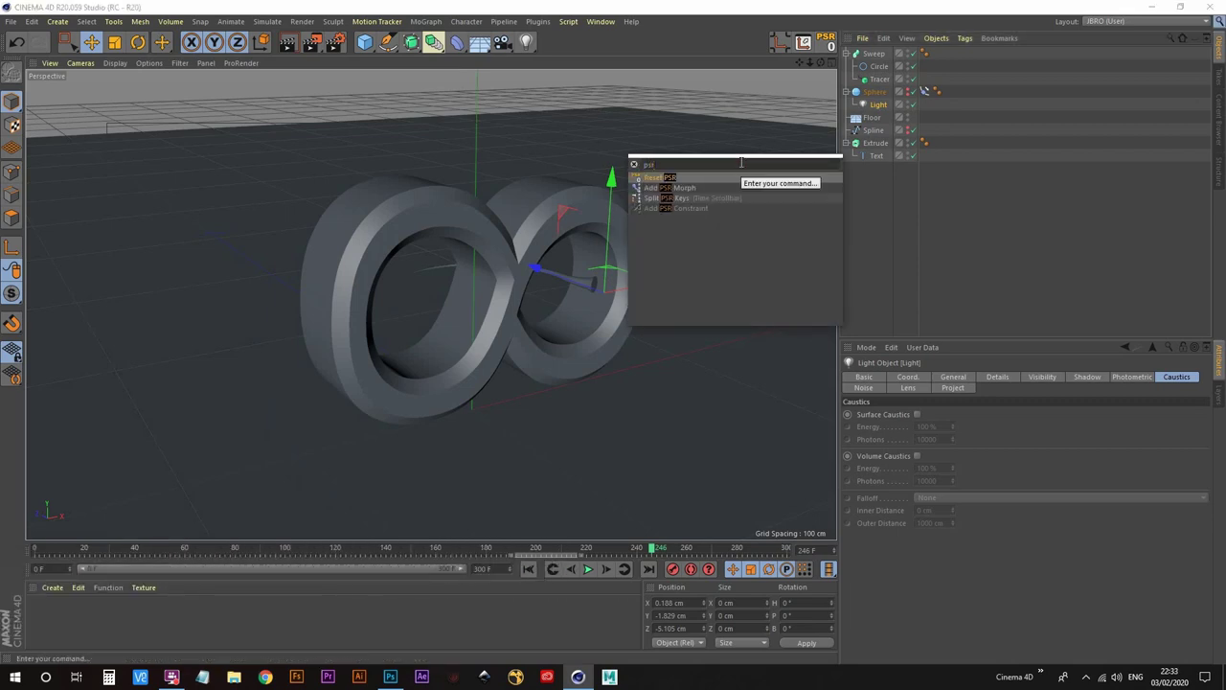
left_click(666, 178)
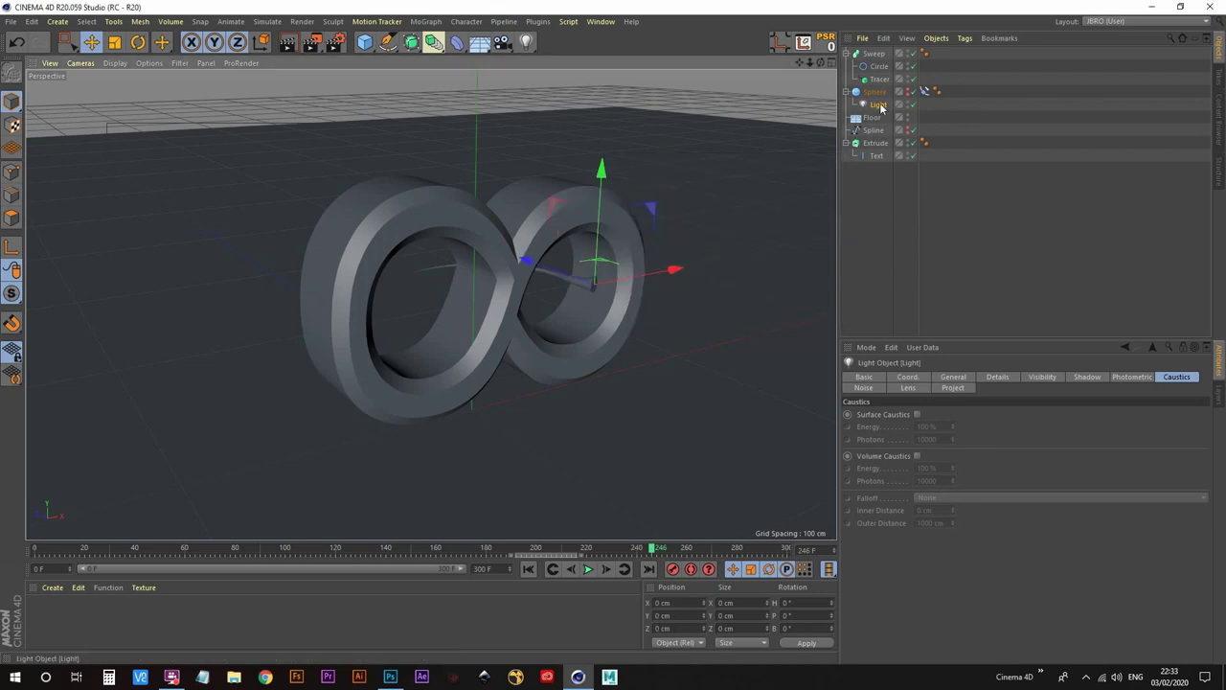
left_click_drag(880, 108, 881, 51)
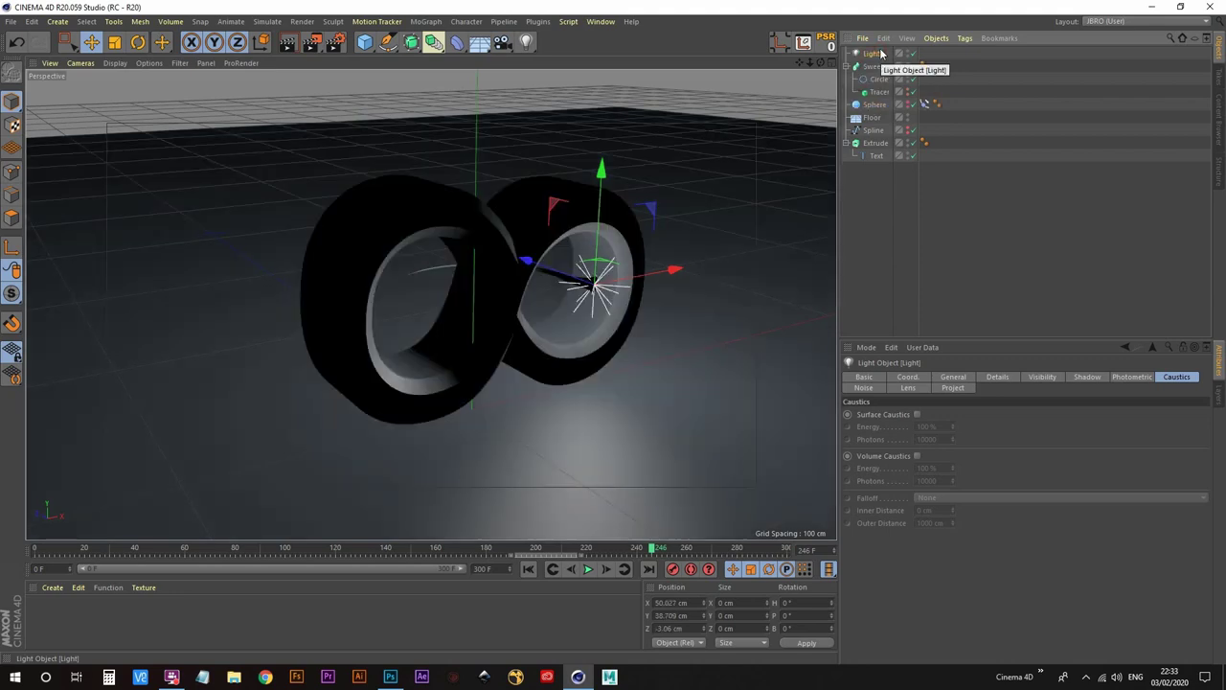
Copy the Sphere's Align to Spline tag onto the Light
scroll(621, 312, "up", 10)
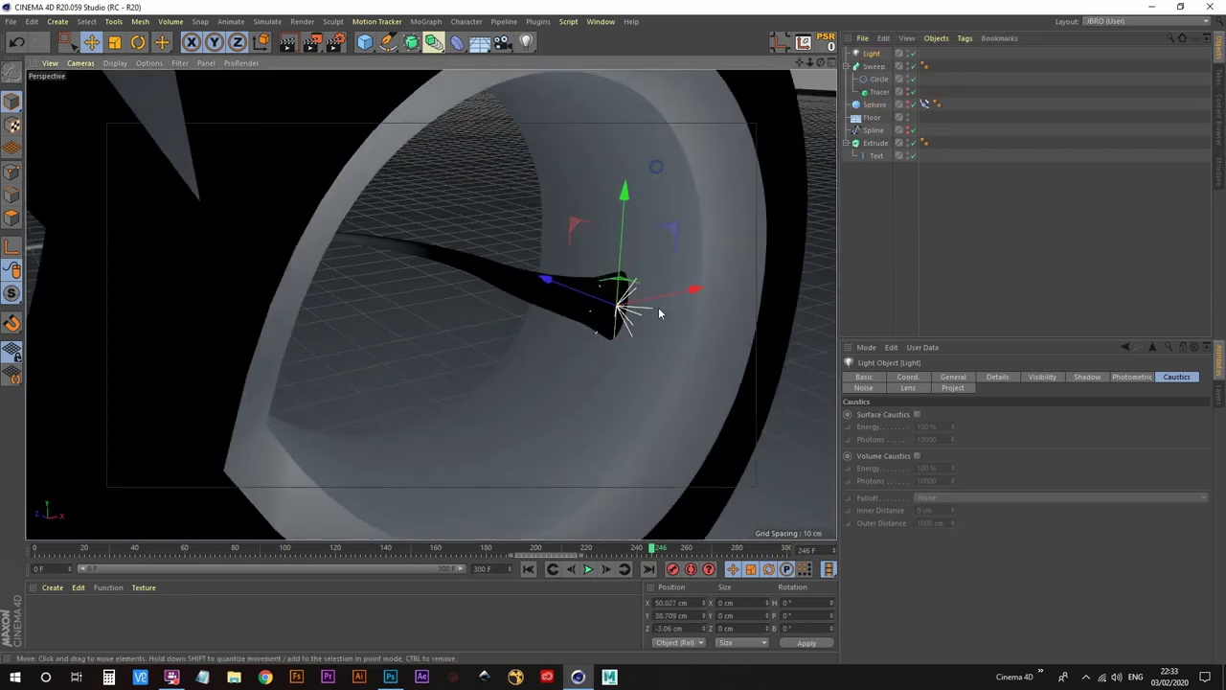
left_click_drag(659, 313, 589, 383, "alt")
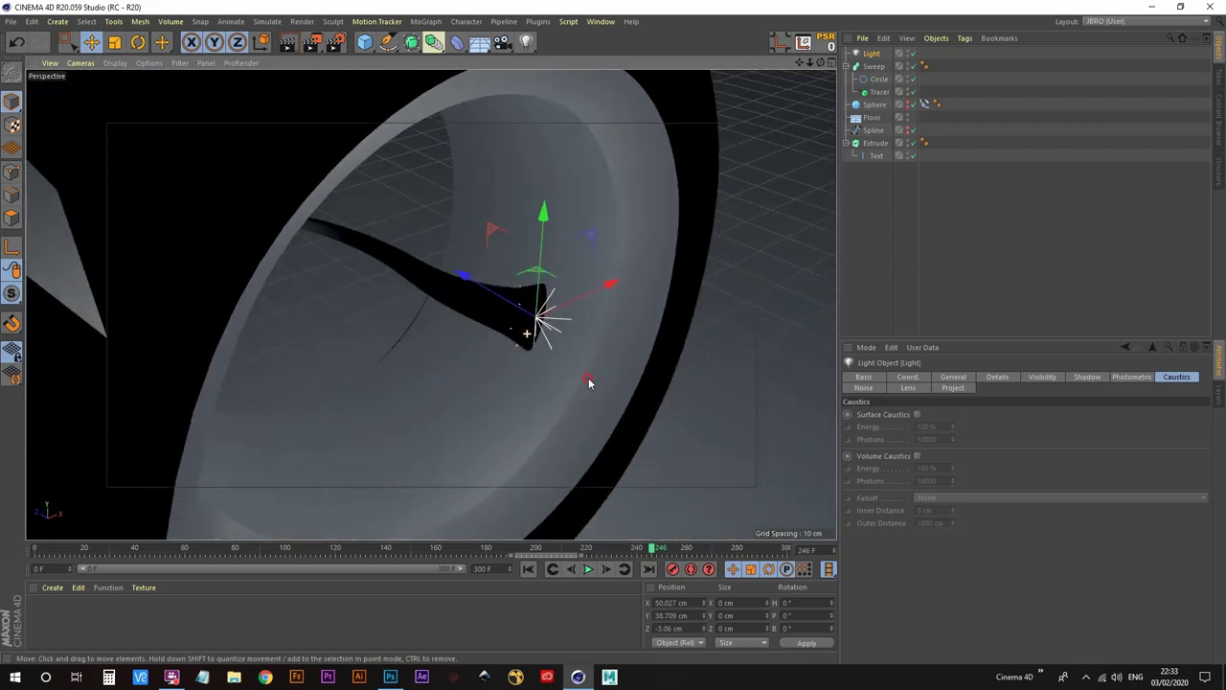
mouse_move(538, 320)
left_mouse_down("alt")
mouse_move(514, 323)
mouse_move(534, 322)
left_mouse_up("alt")
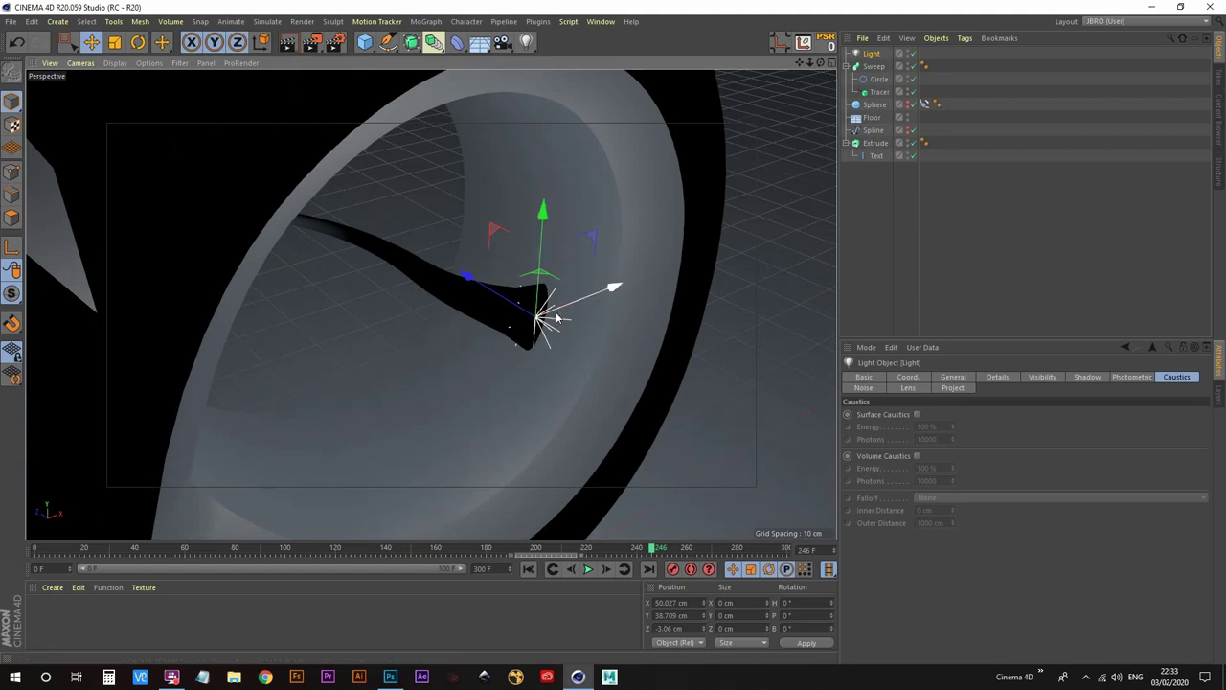
left_click_drag(561, 319, 553, 297, "alt")
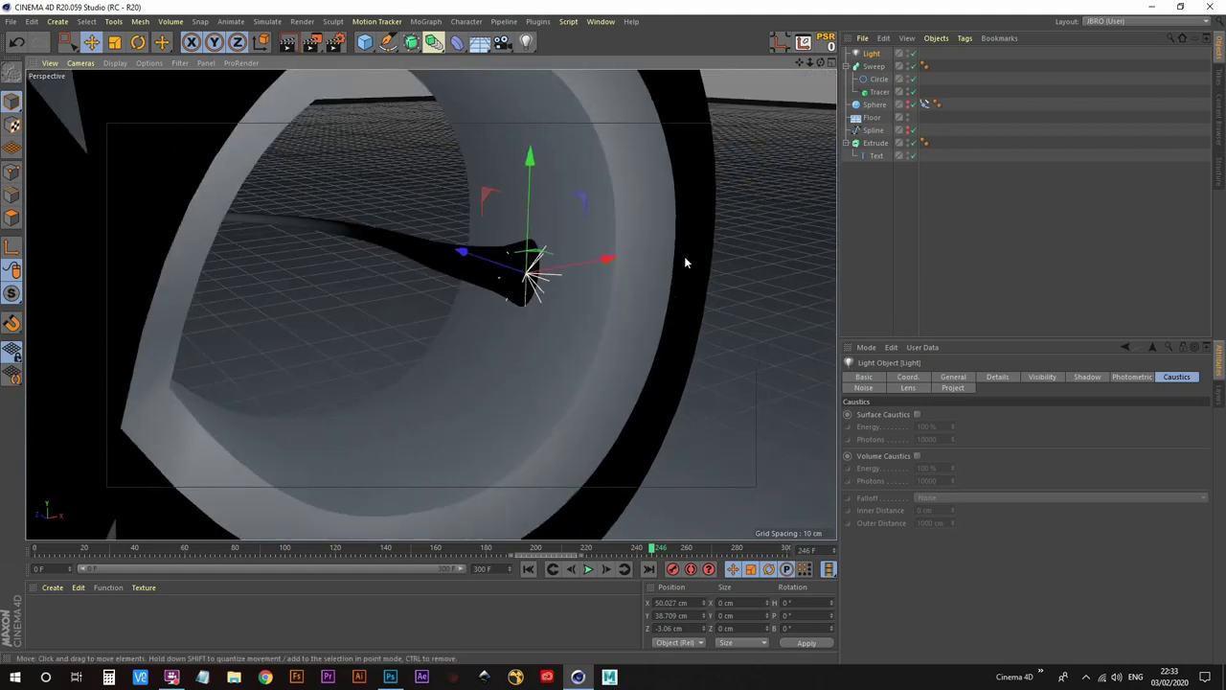
left_click(925, 105)
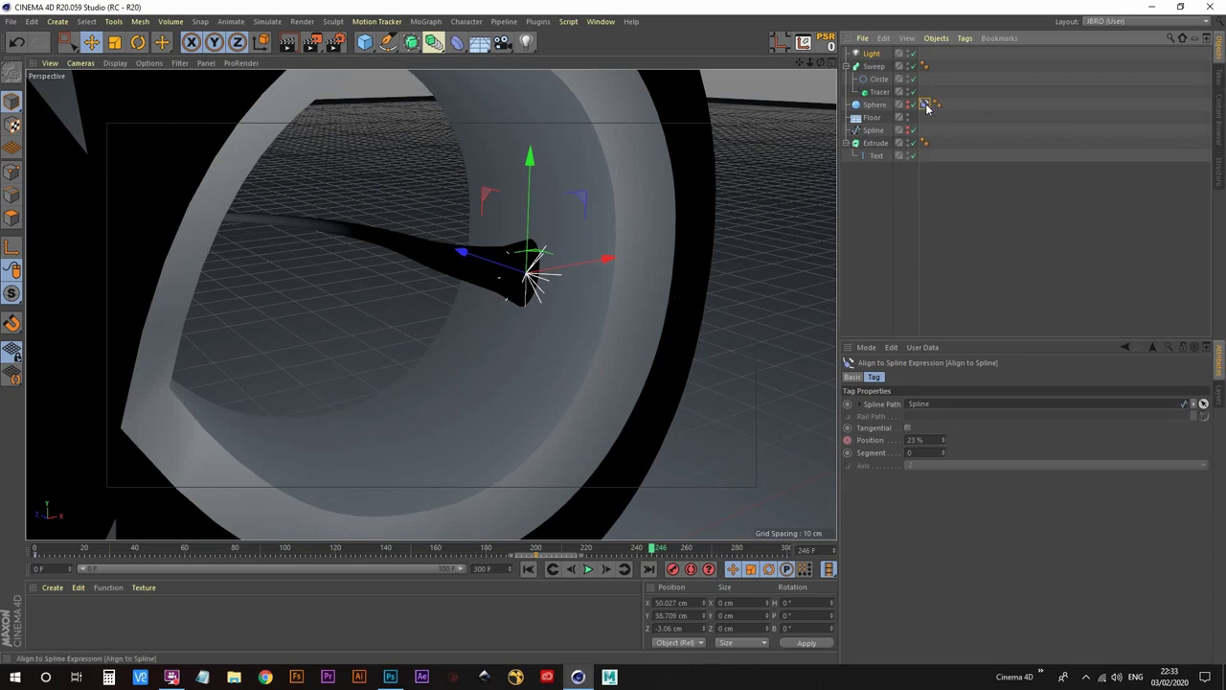
left_click_drag(926, 108, 925, 55)
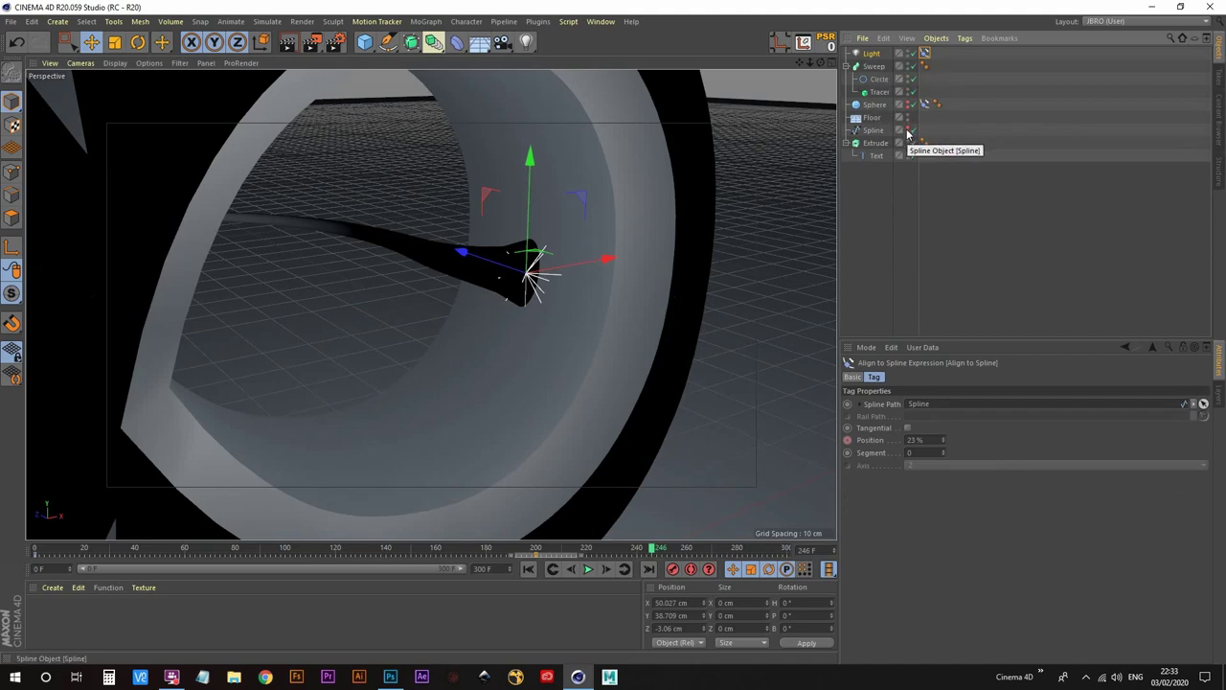
Show the Spline in the viewport and play the animation to check the Light's motion along it
scroll(470, 320, "down", 8)
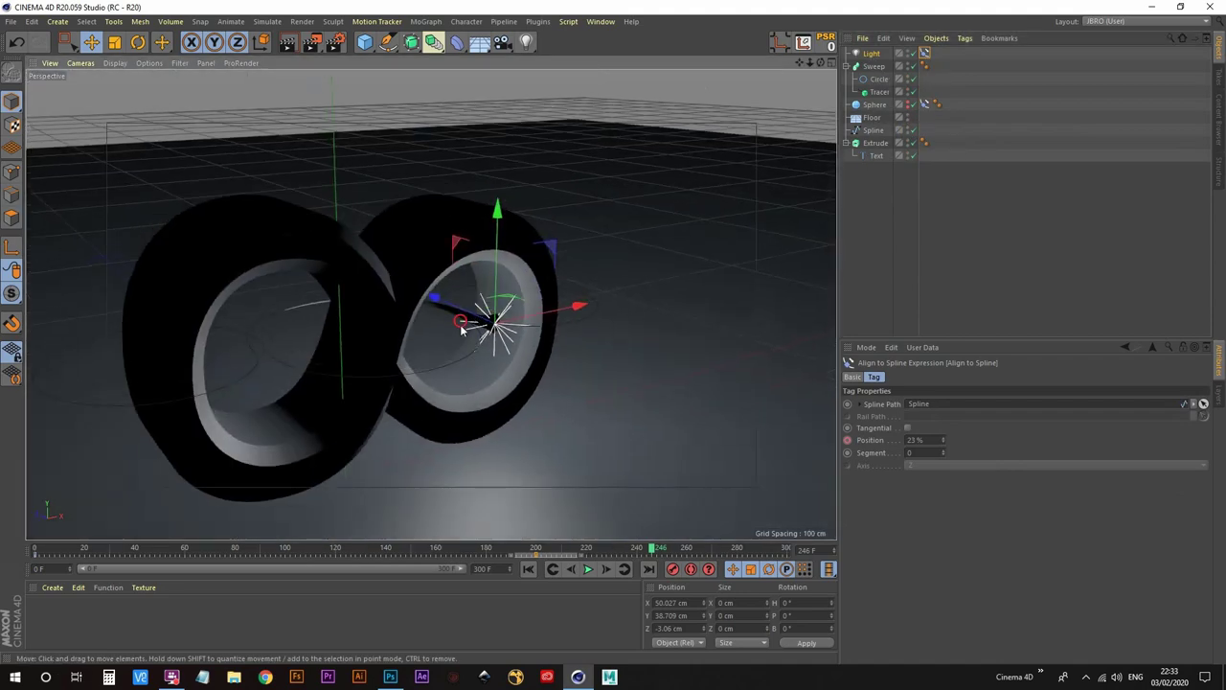
left_click_drag(461, 327, 472, 351, "alt")
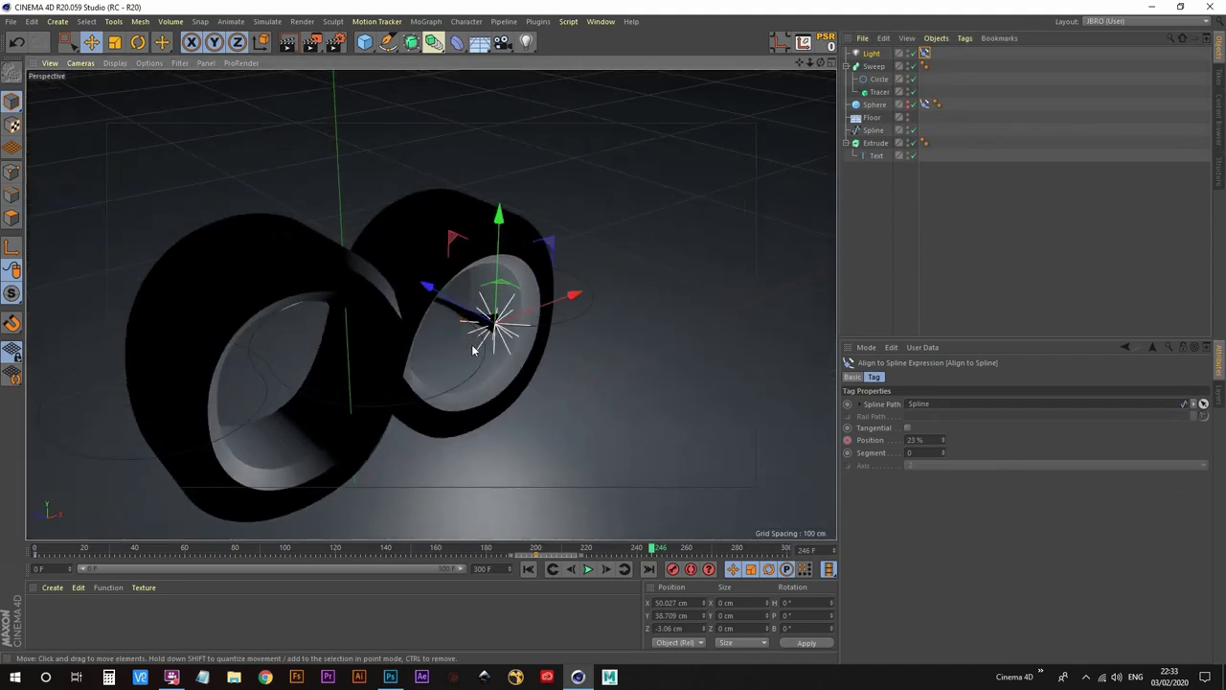
left_click(588, 569)
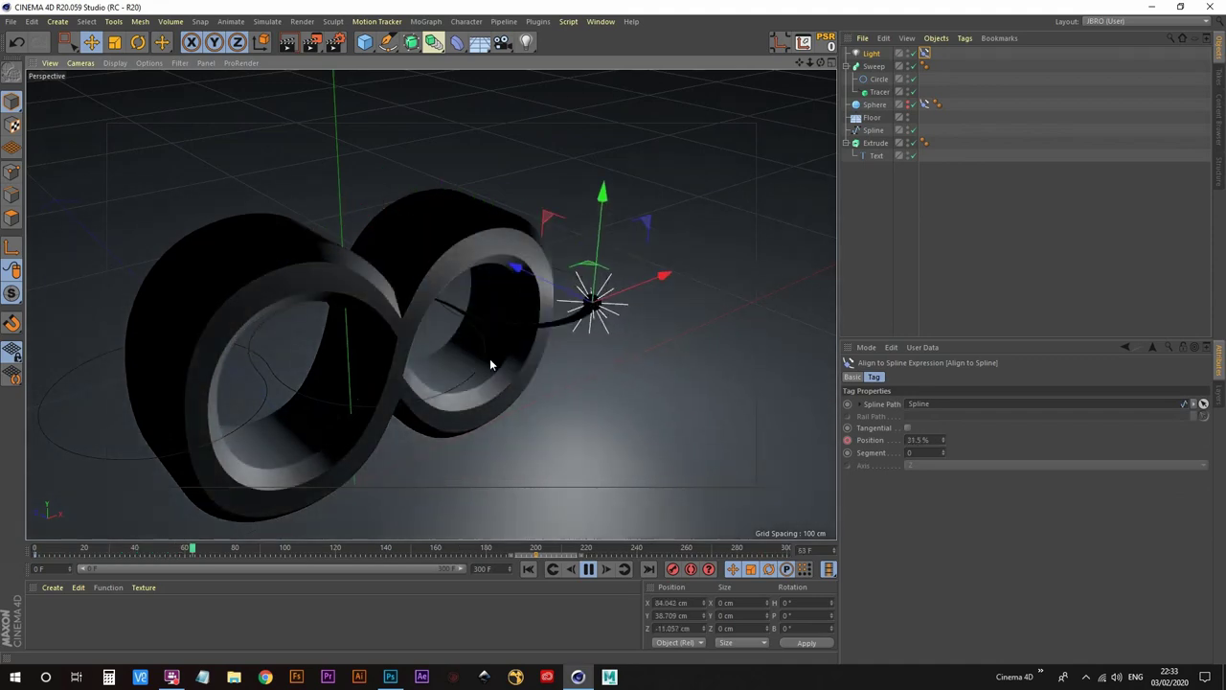
left_click(589, 569)
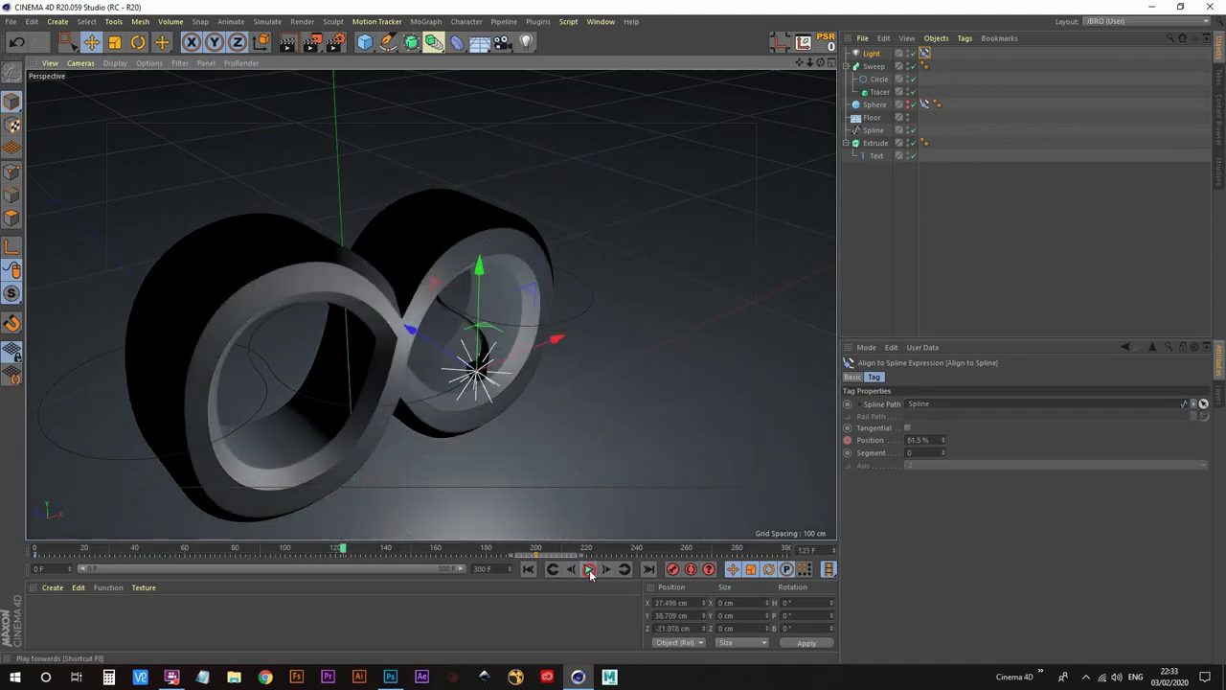
Open the Dope Sheet for the Align to Spline tracks and place it clear of the trail's head in the viewport
scroll(500, 363, "up", 5)
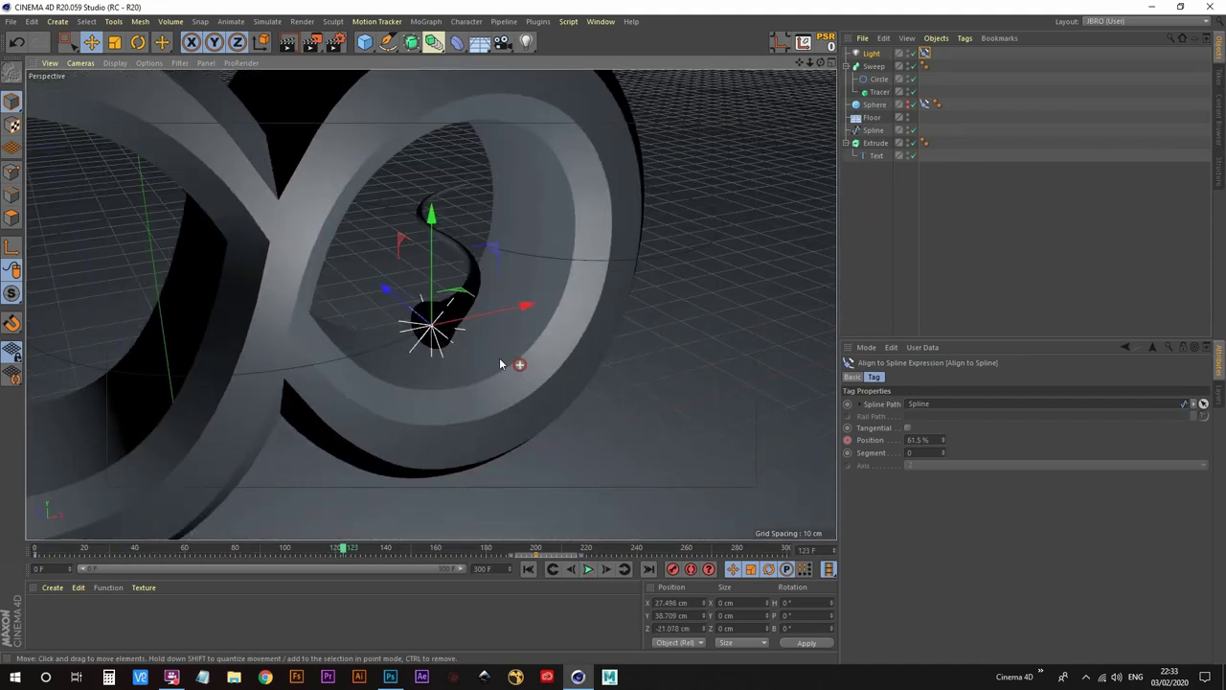
left_click_drag(500, 364, 443, 362, "alt")
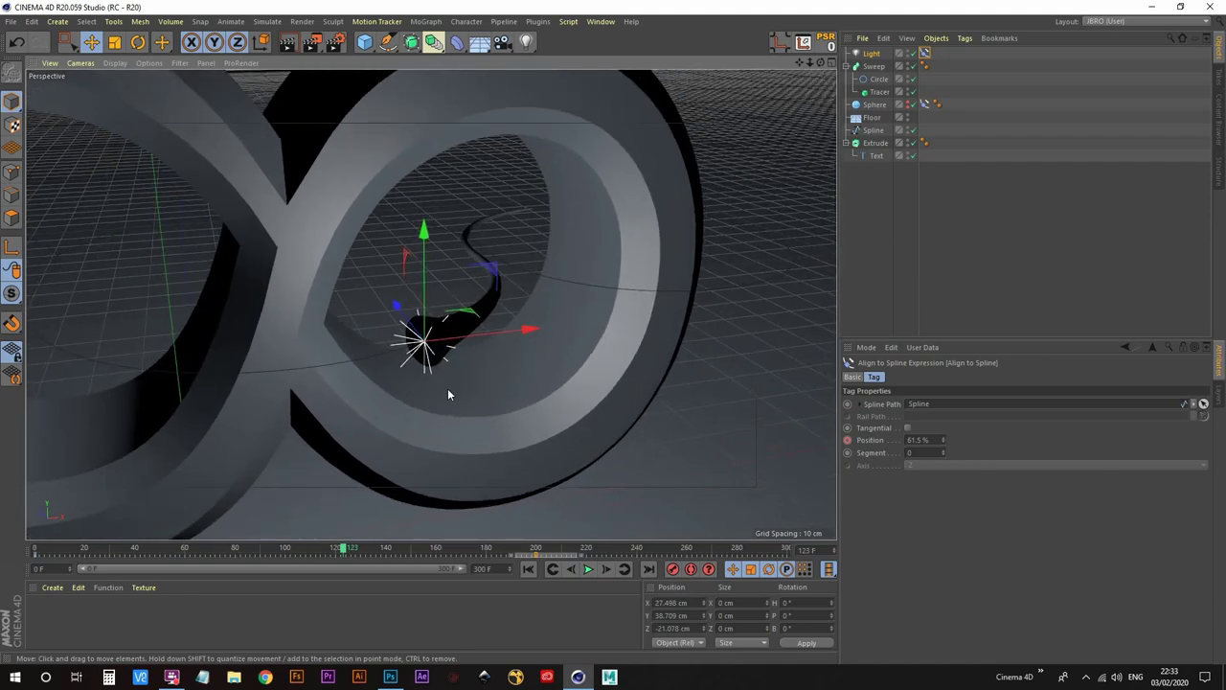
key("shift+F3")
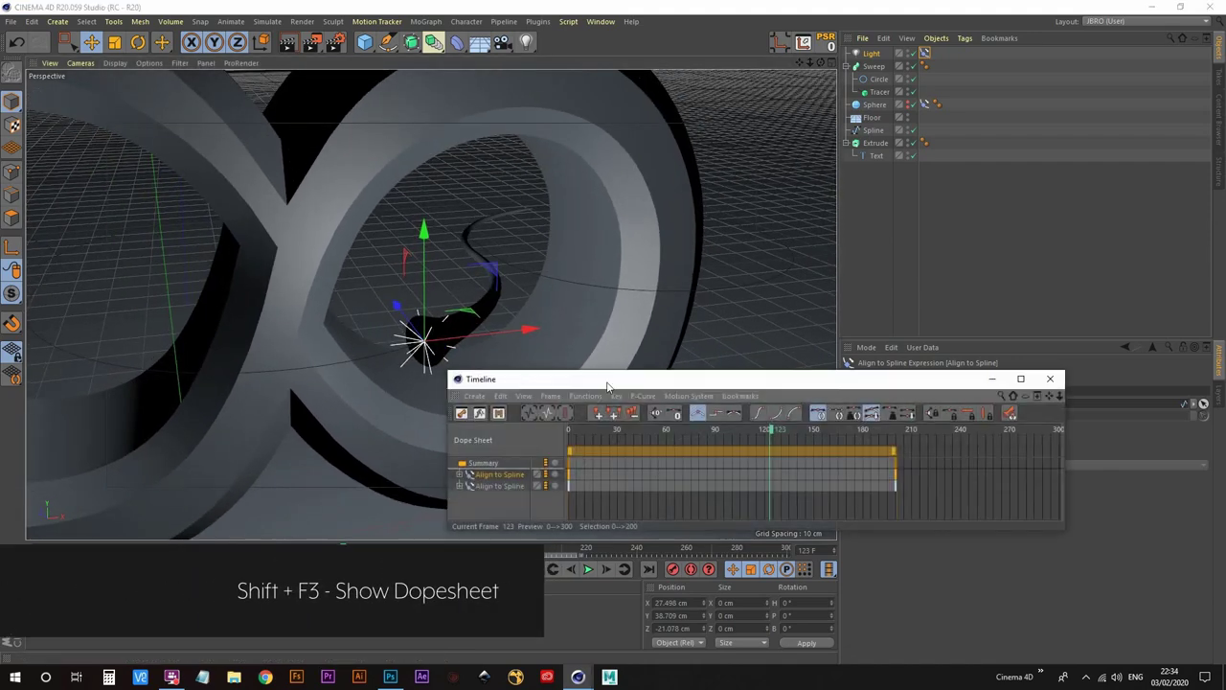
left_click_drag(744, 386, 840, 299)
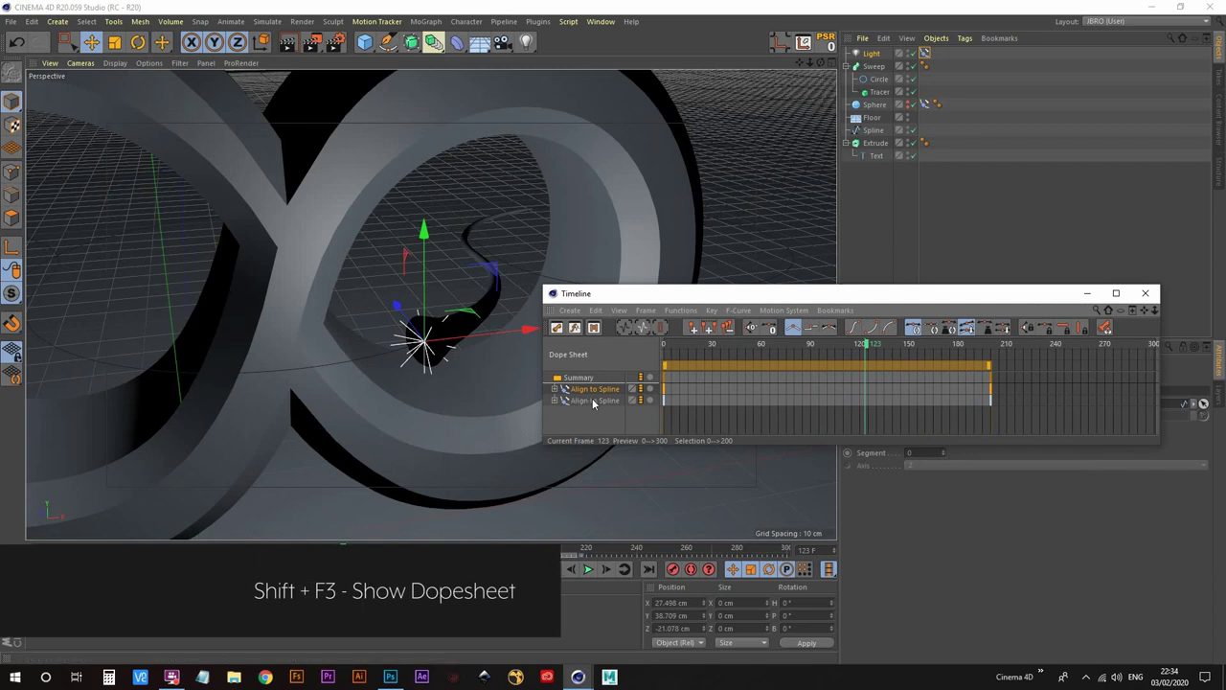
left_click(593, 399)
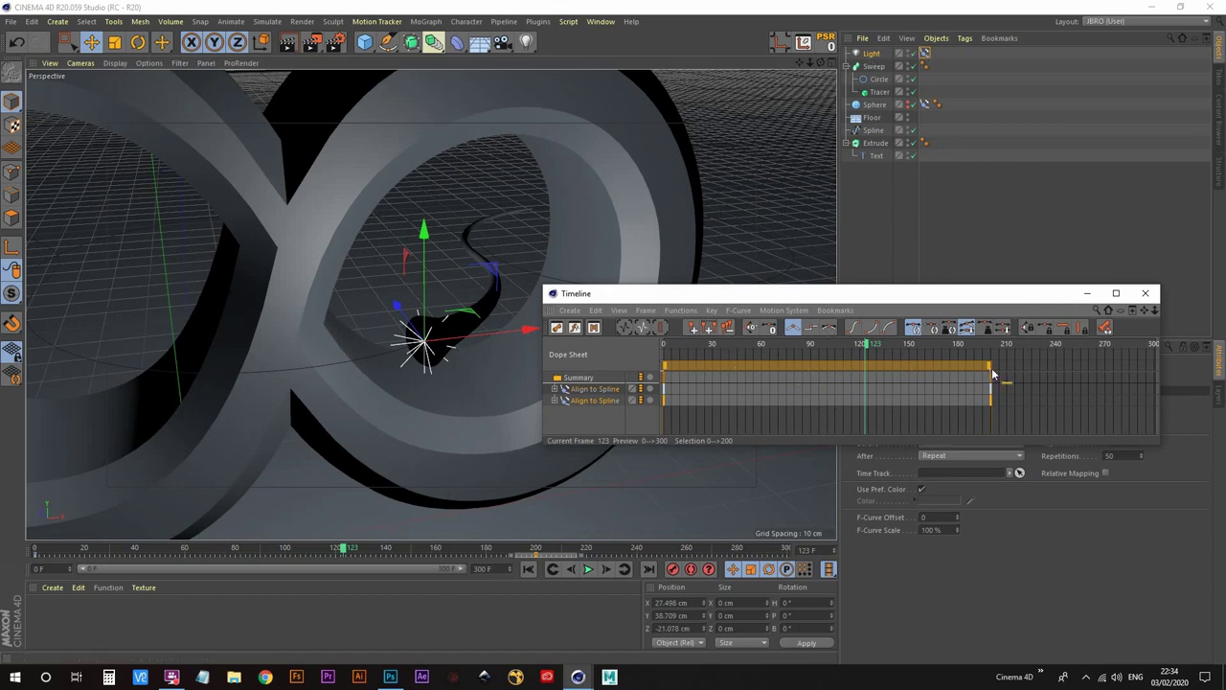
scroll(995, 374, "up", 4)
scroll(997, 380, "up", 1)
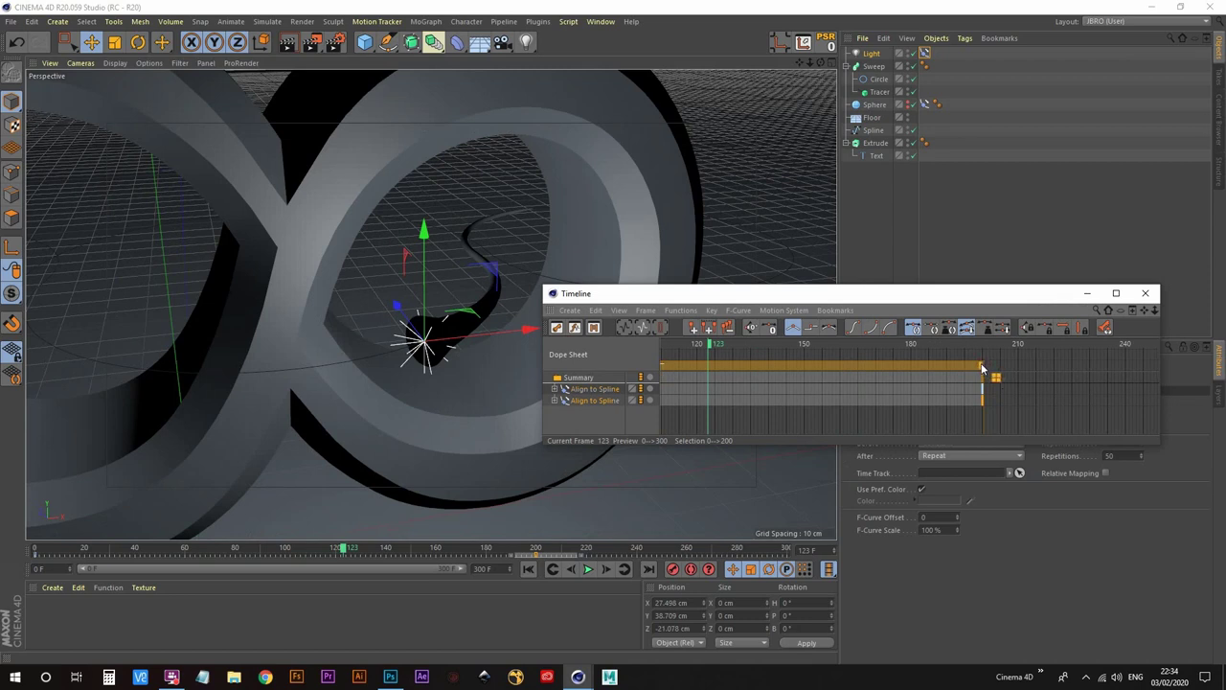
left_click_drag(981, 368, 977, 370)
left_click_drag(979, 368, 905, 370)
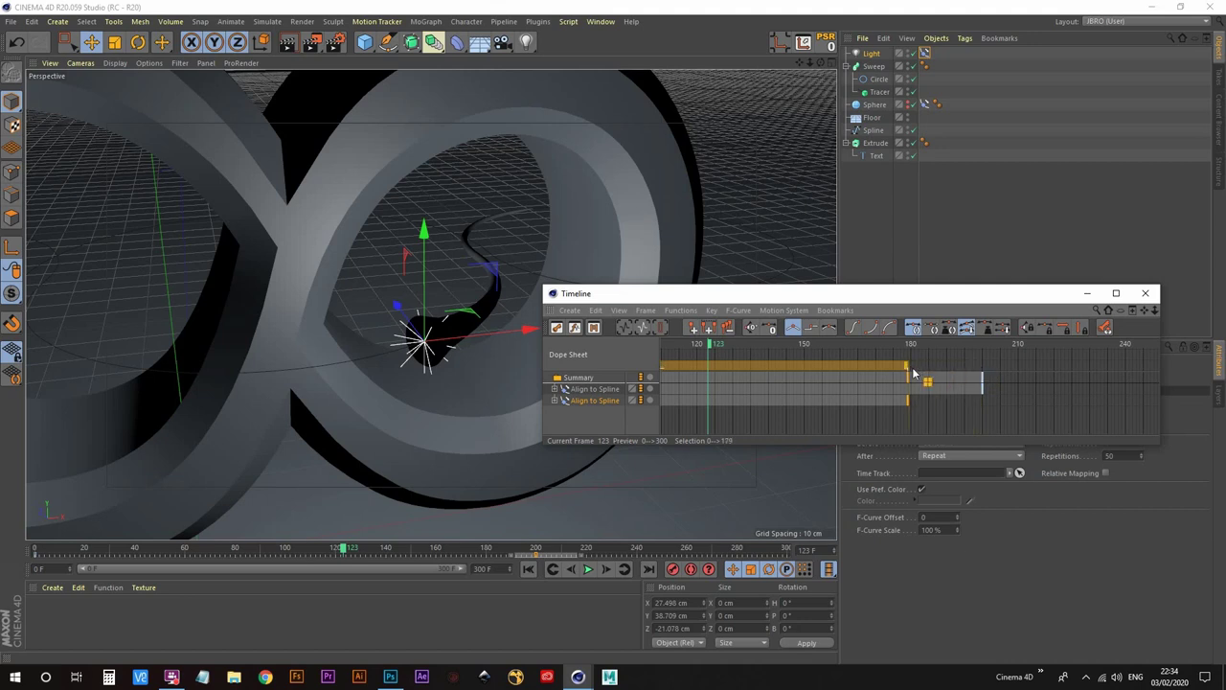
key("ctrl+z")
key("ctrl+z")
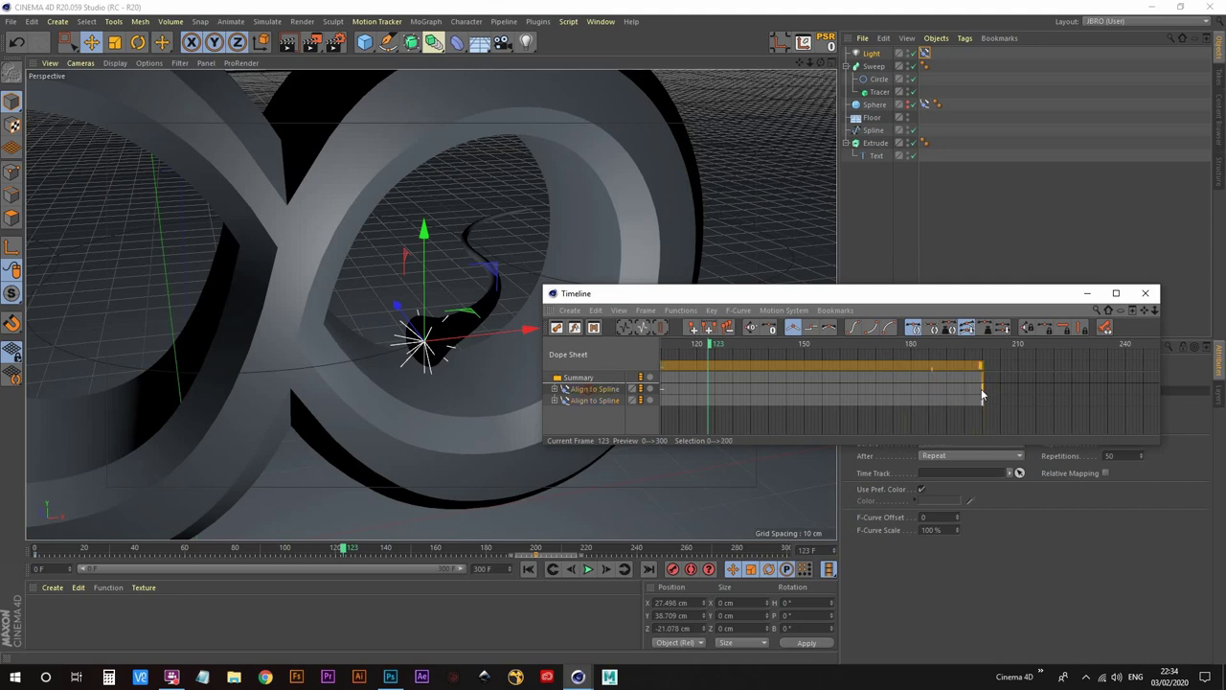
Move the last key of the Light's Align to Spline track to frame 198 and close the Dope Sheet
left_click(982, 388)
left_click(553, 389)
left_click(554, 389)
left_click_drag(982, 368, 977, 374)
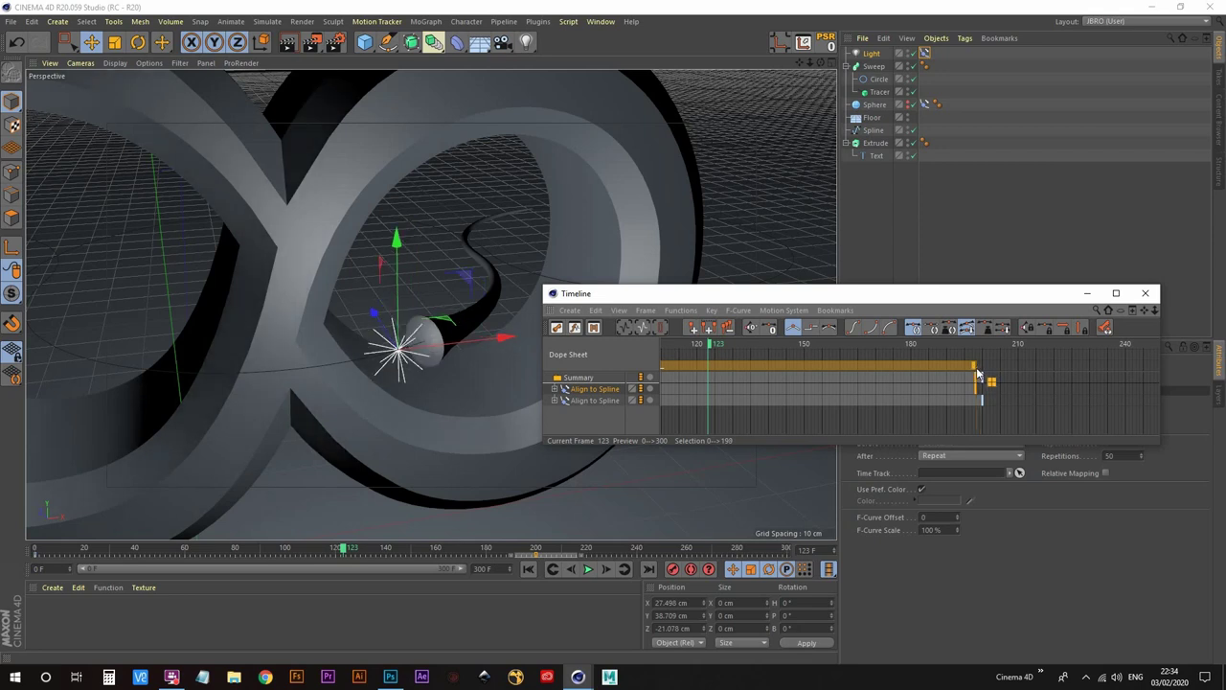
left_click_drag(978, 373, 978, 373)
left_click(1145, 293)
Frame the whole infinity shape, turn on the Interactive Render Region and enlarge it to fill the viewport with nothing selected
scroll(527, 447, "down", 10)
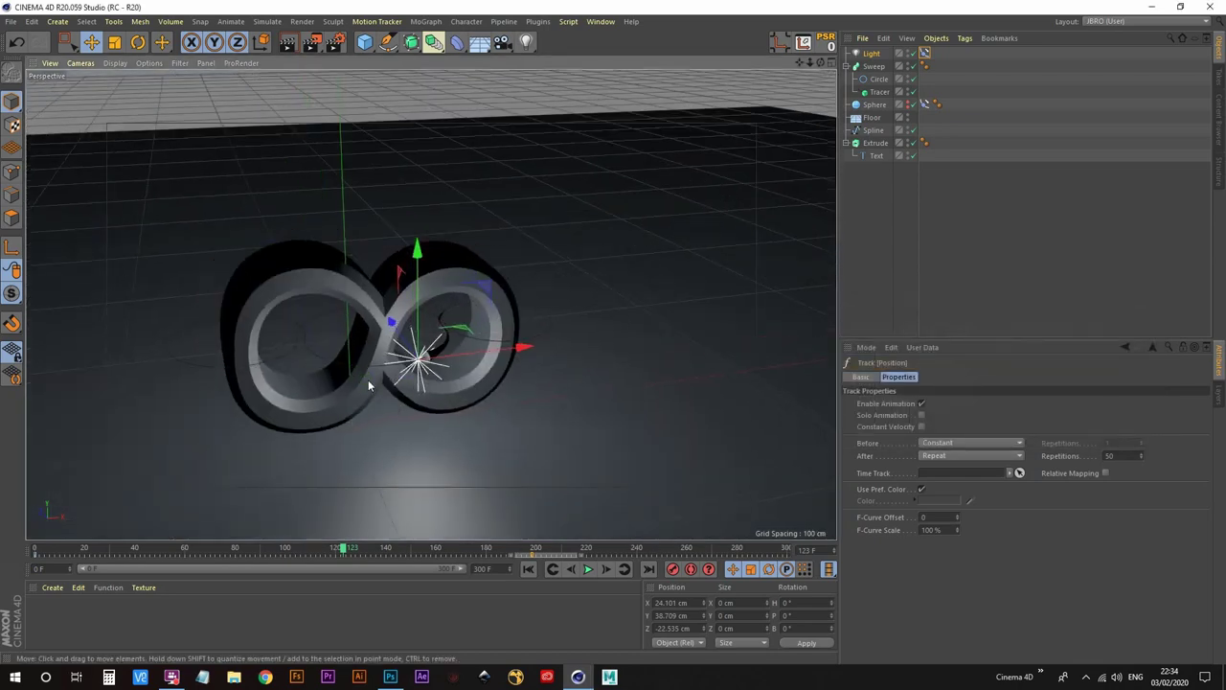
left_click_drag(367, 380, 431, 394, "alt")
scroll(453, 376, "up", 5)
scroll(453, 375, "down", 3)
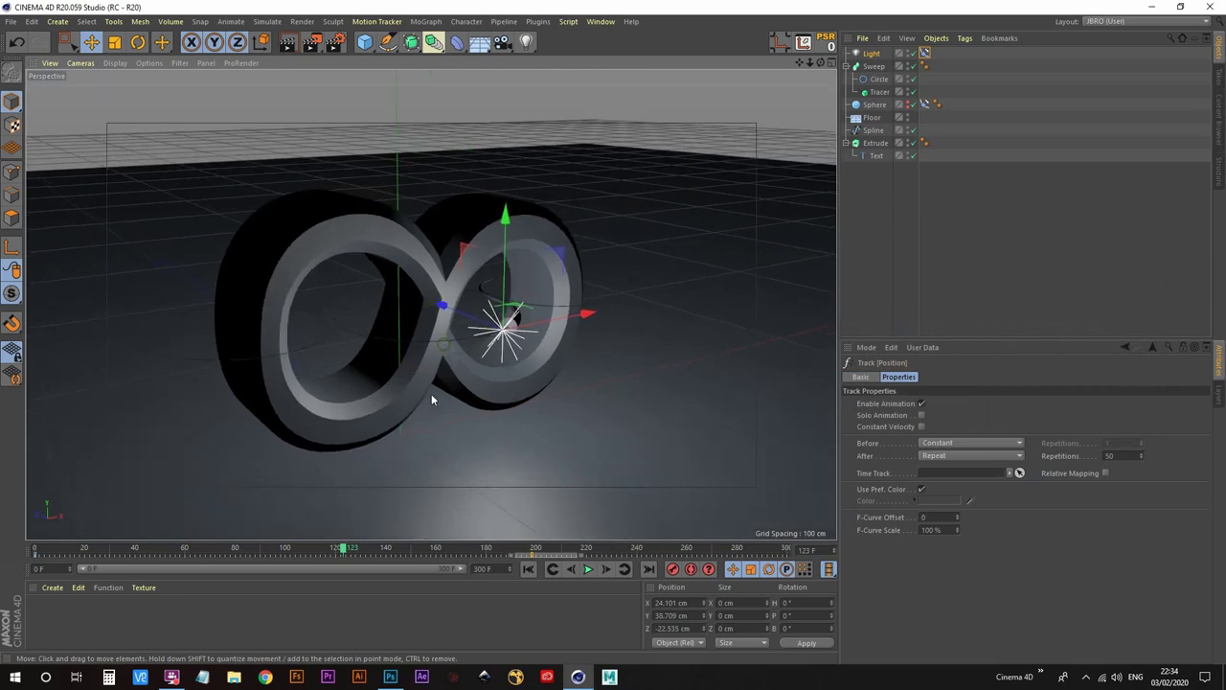
left_click_drag(422, 283, 436, 304, "alt")
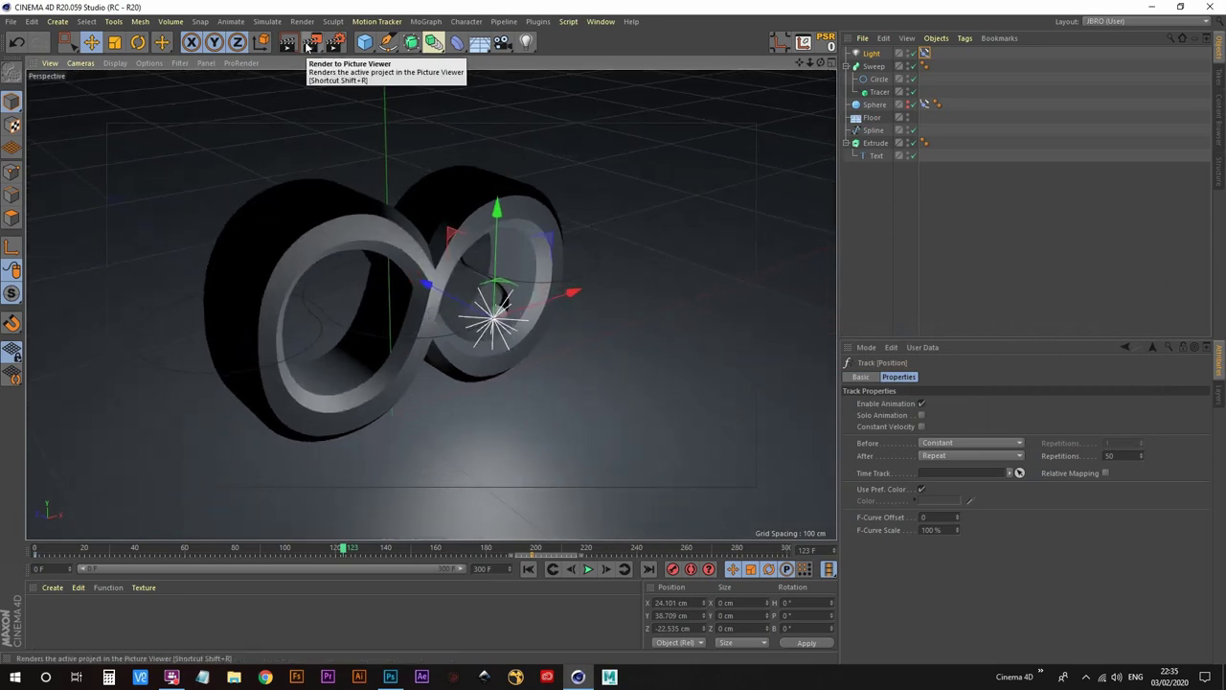
key("alt+r")
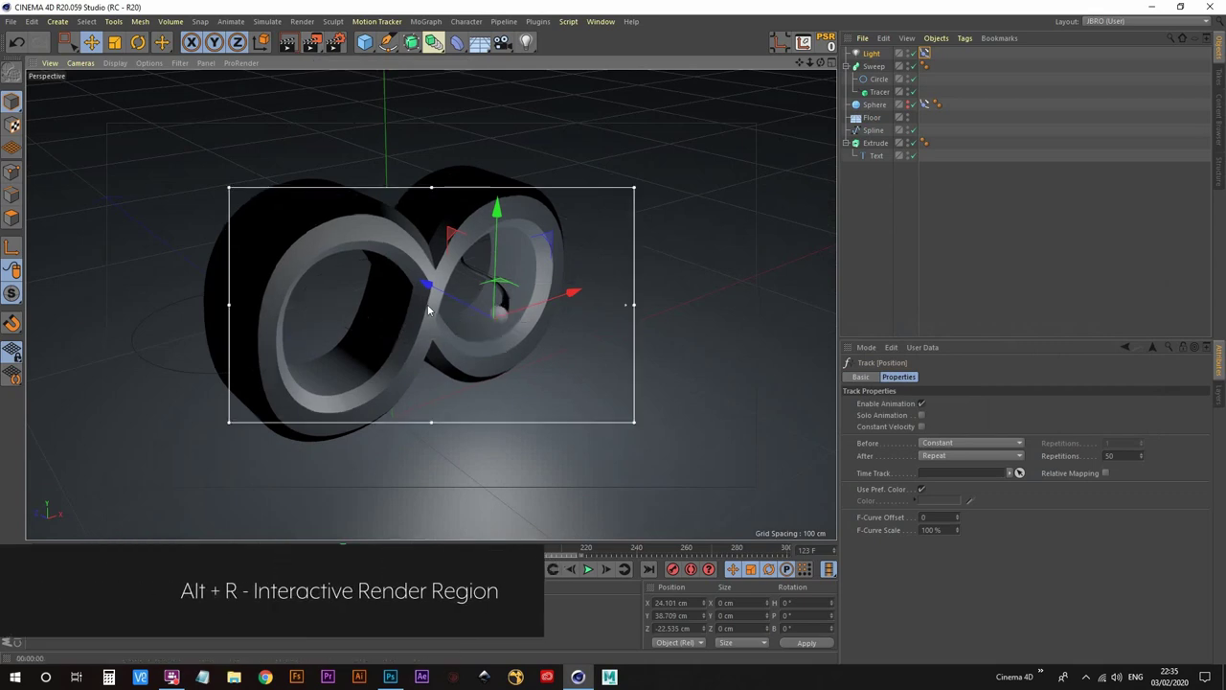
left_click_drag(234, 199, 31, 70)
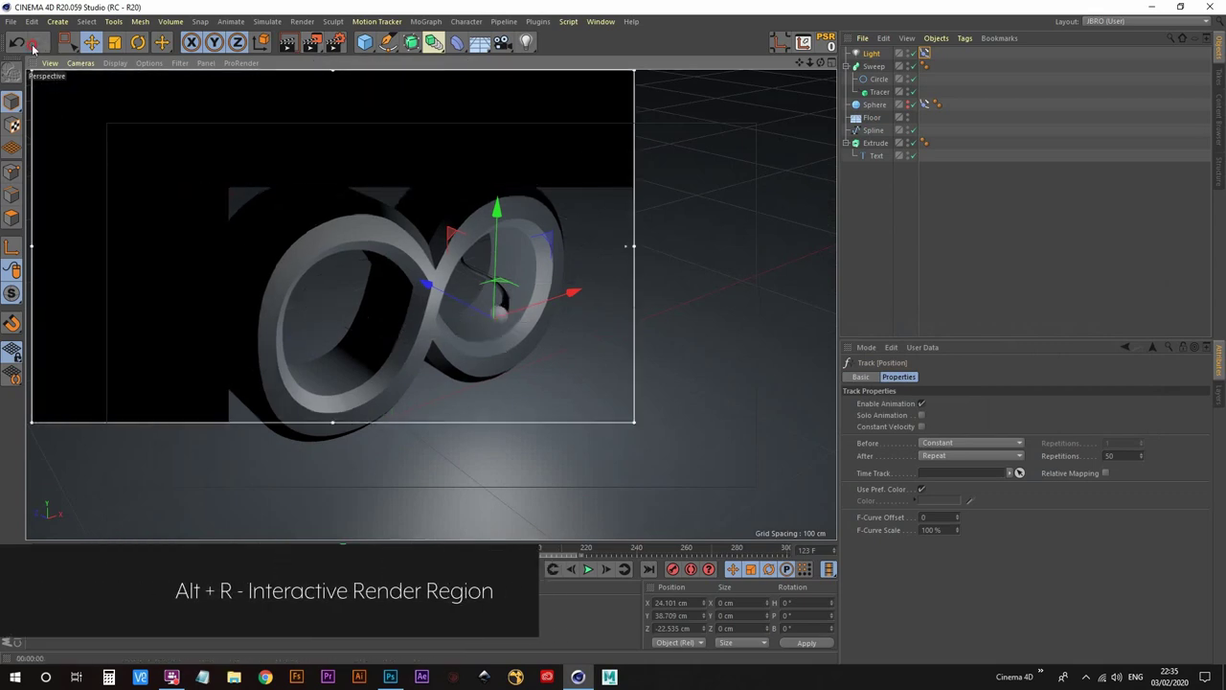
left_click_drag(810, 323, 827, 309)
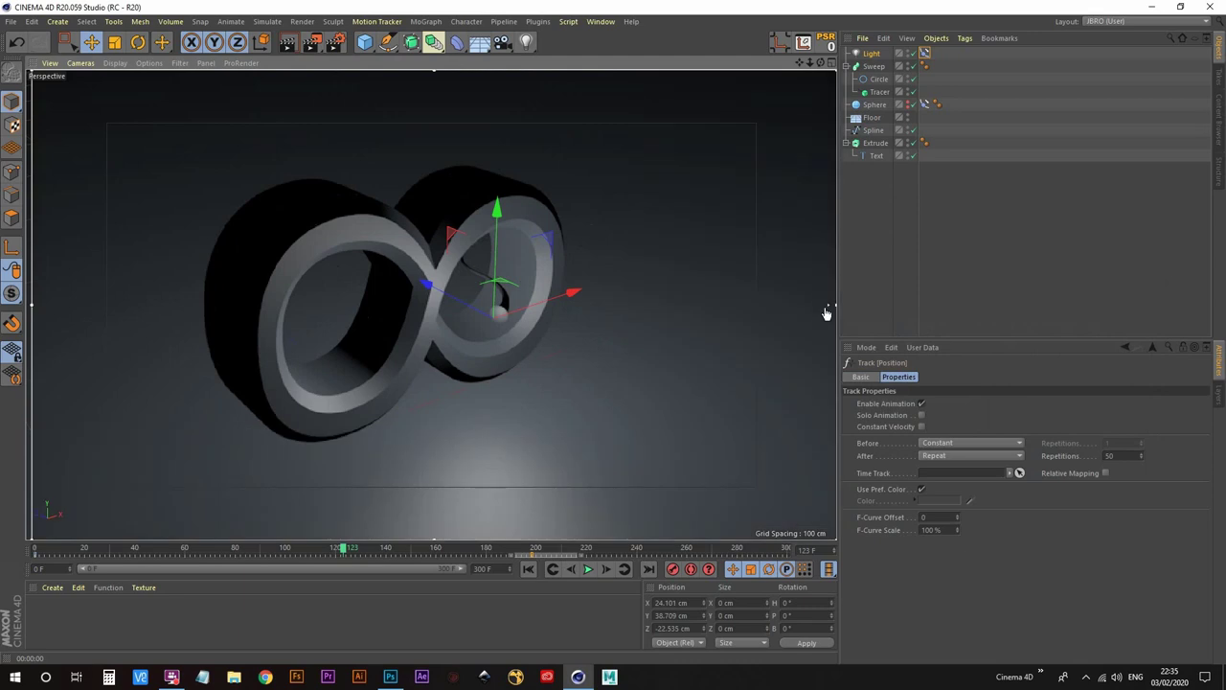
left_click(868, 241)
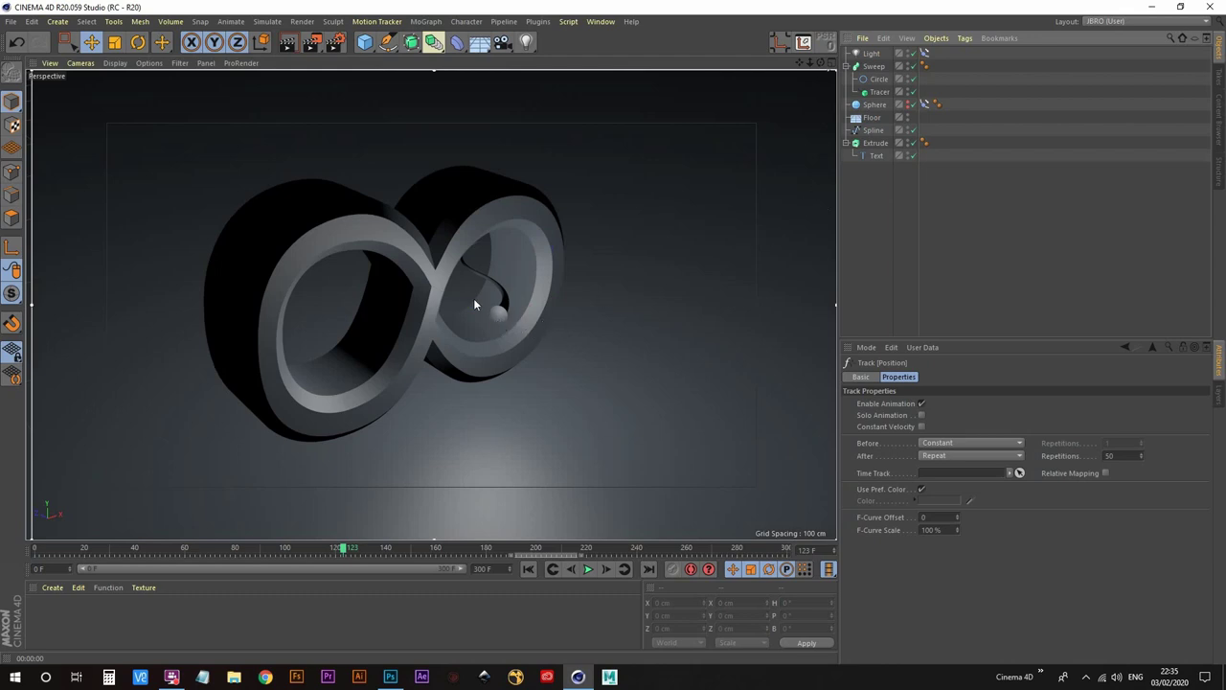
Show the General settings of the Light
left_click(872, 55)
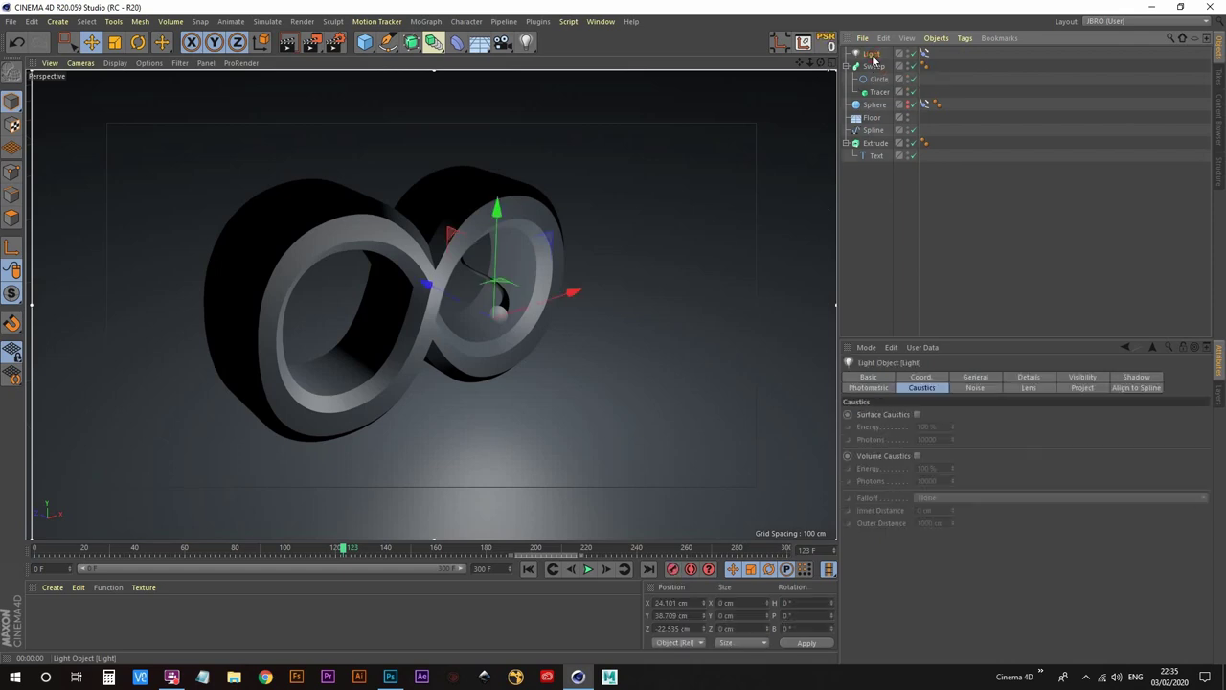
left_click(992, 377)
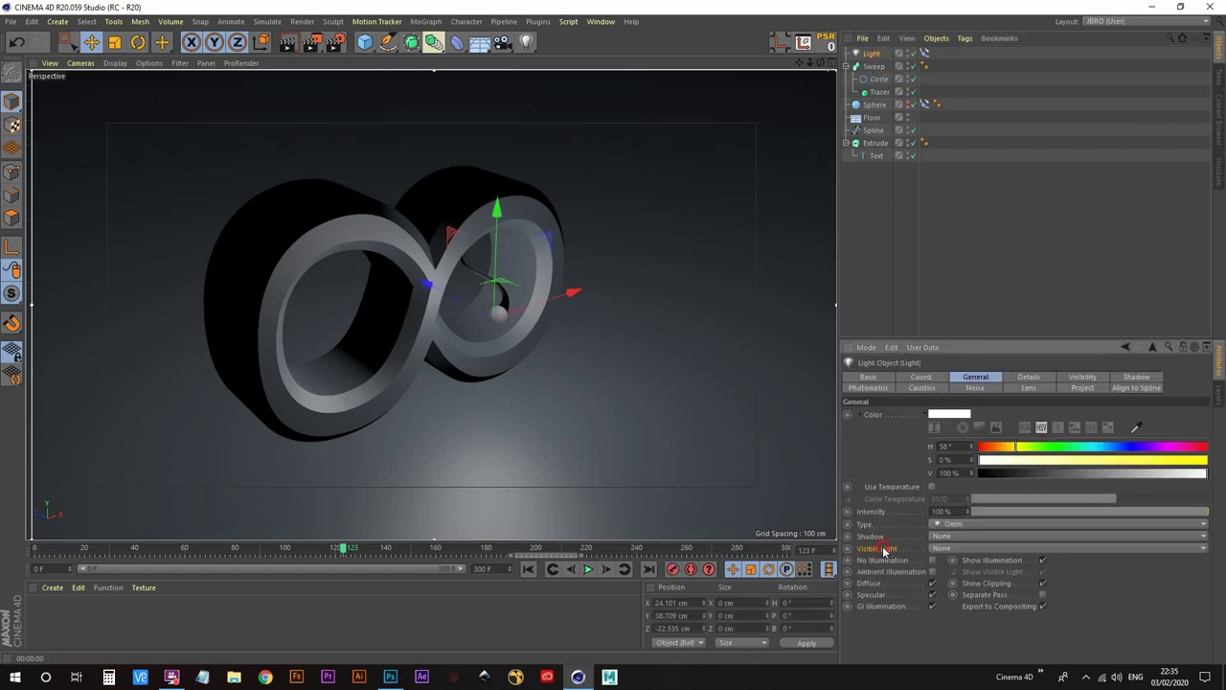
Make the light's visible light Volumetric and set its visibility outer distance to 40 cm
left_click(983, 550)
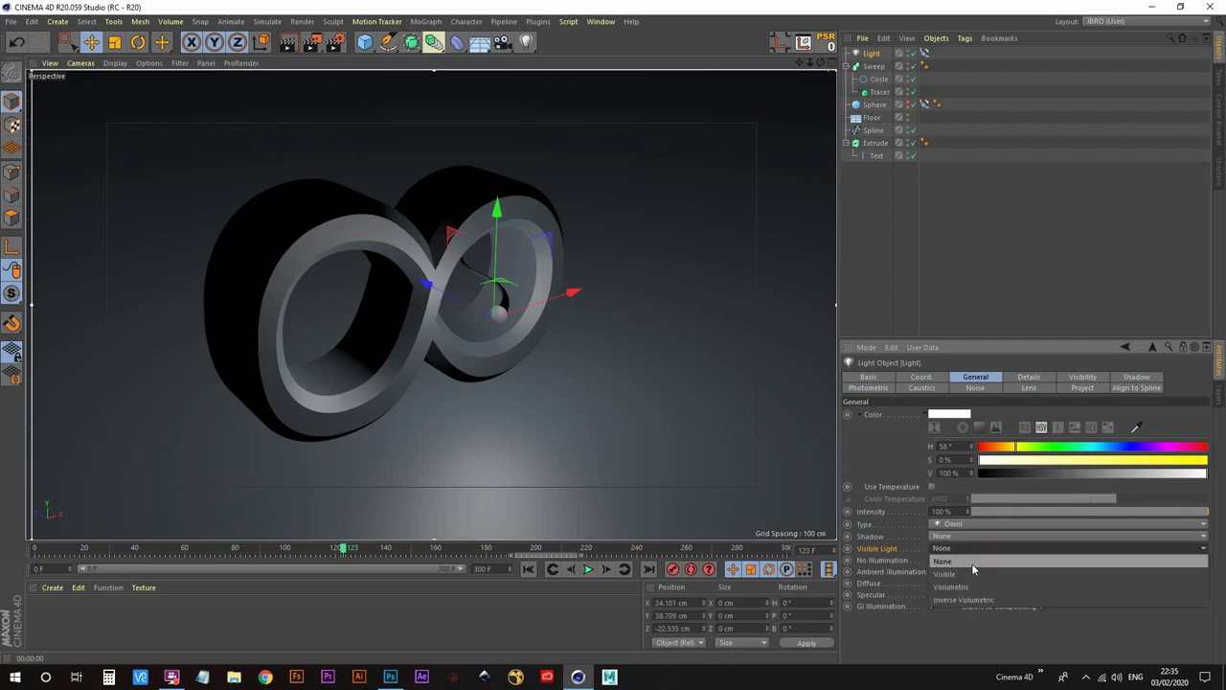
left_click(953, 586)
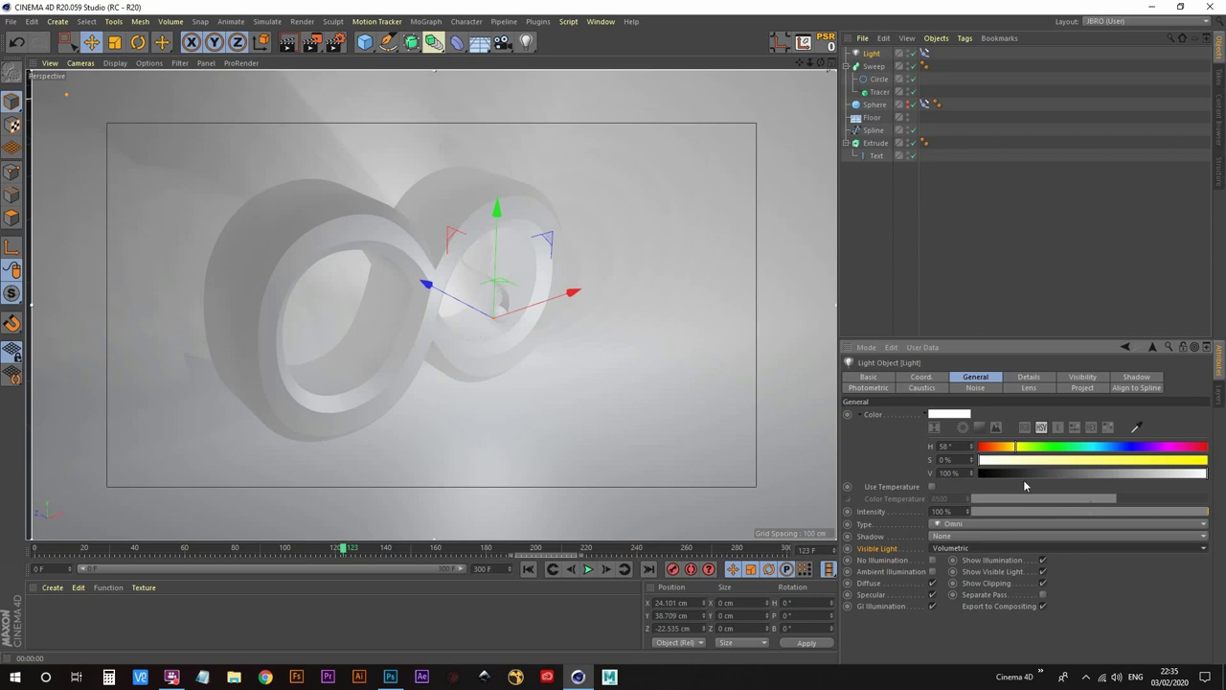
left_click(1082, 377)
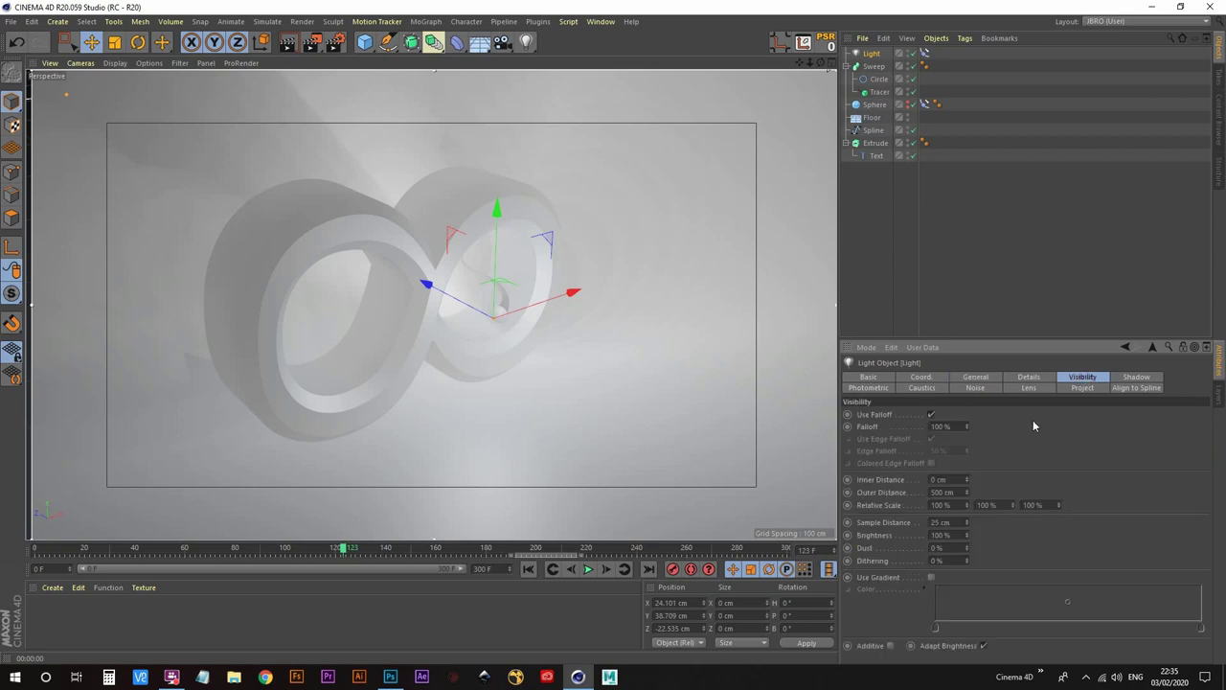
double_click(960, 491)
type("4")
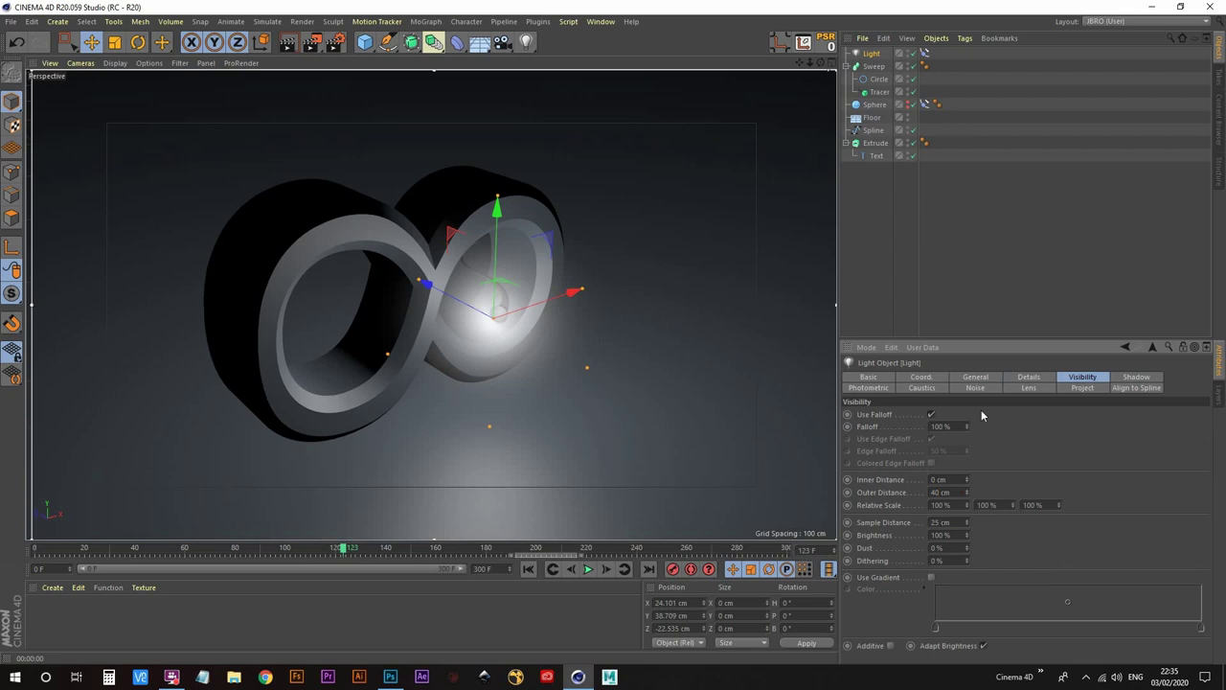
Preview the moving light by playing the animation briefly, and set its visibility sample distance to 3 cm
left_click(588, 571)
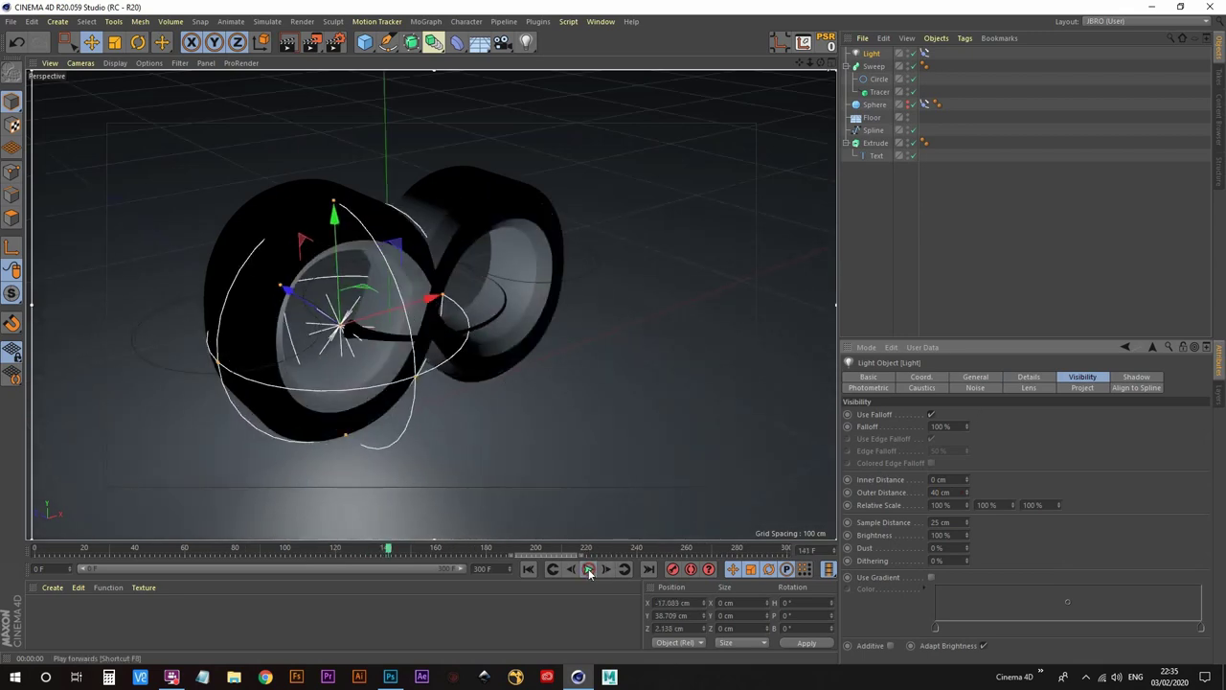
left_click(588, 571)
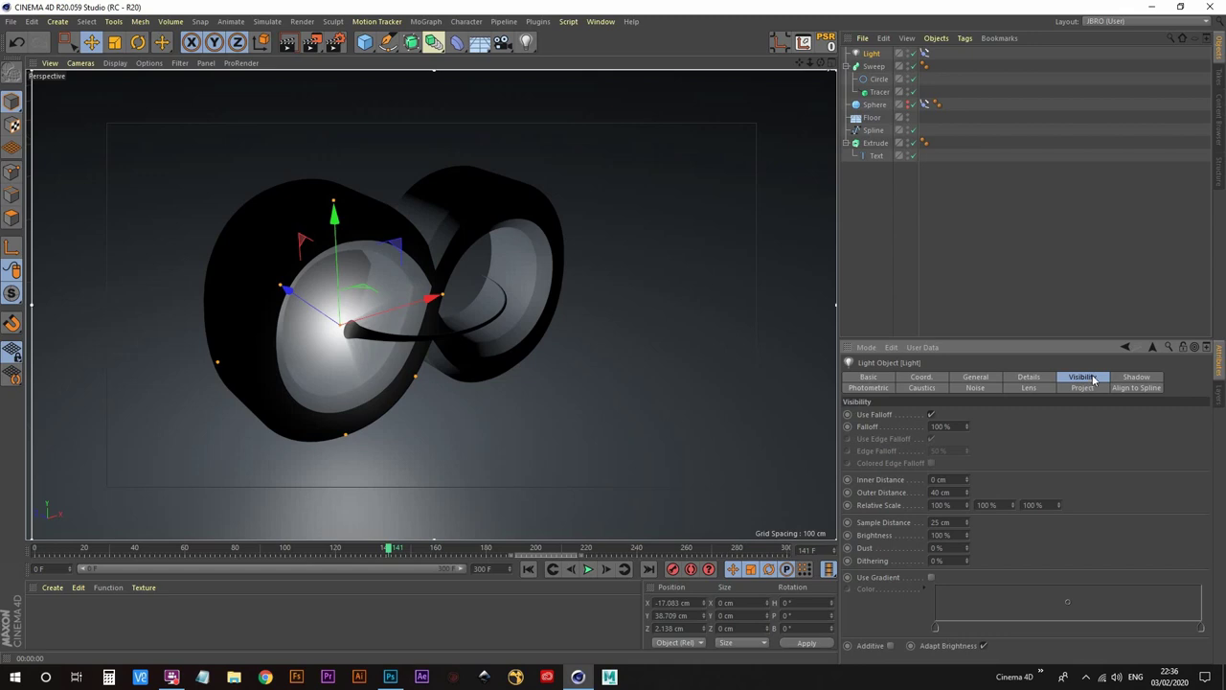
double_click(952, 522)
type("3")
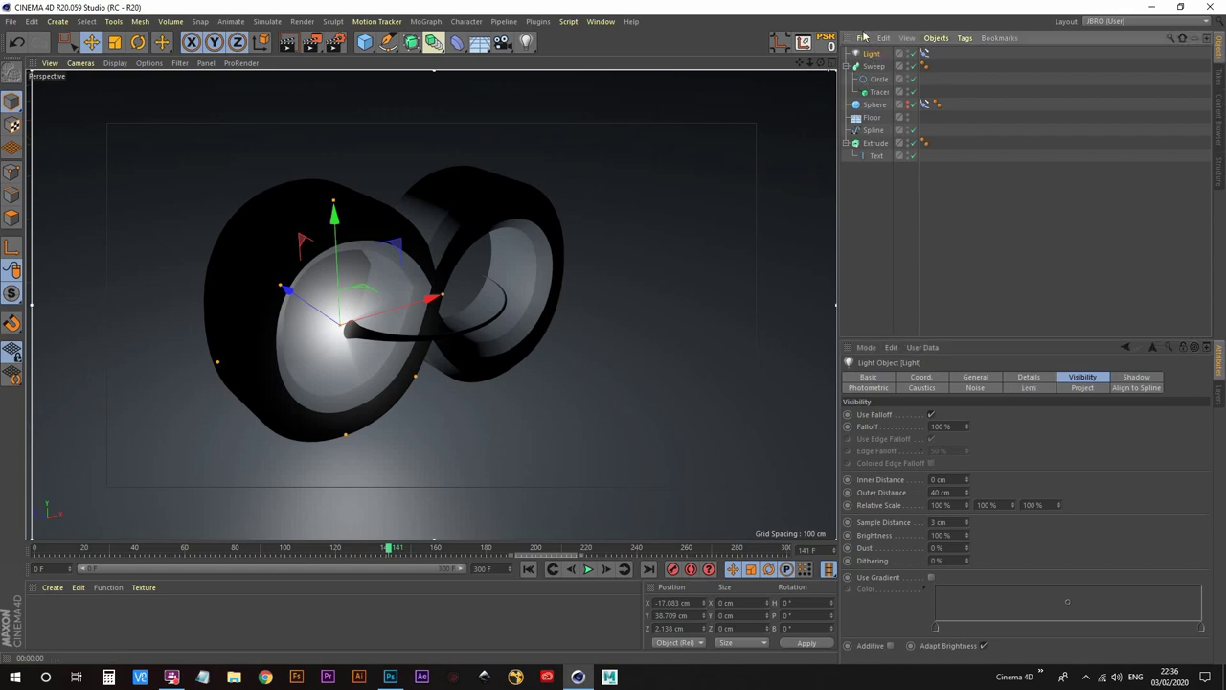
Give the light a lens glow using the Zoom preset
left_click(1030, 388)
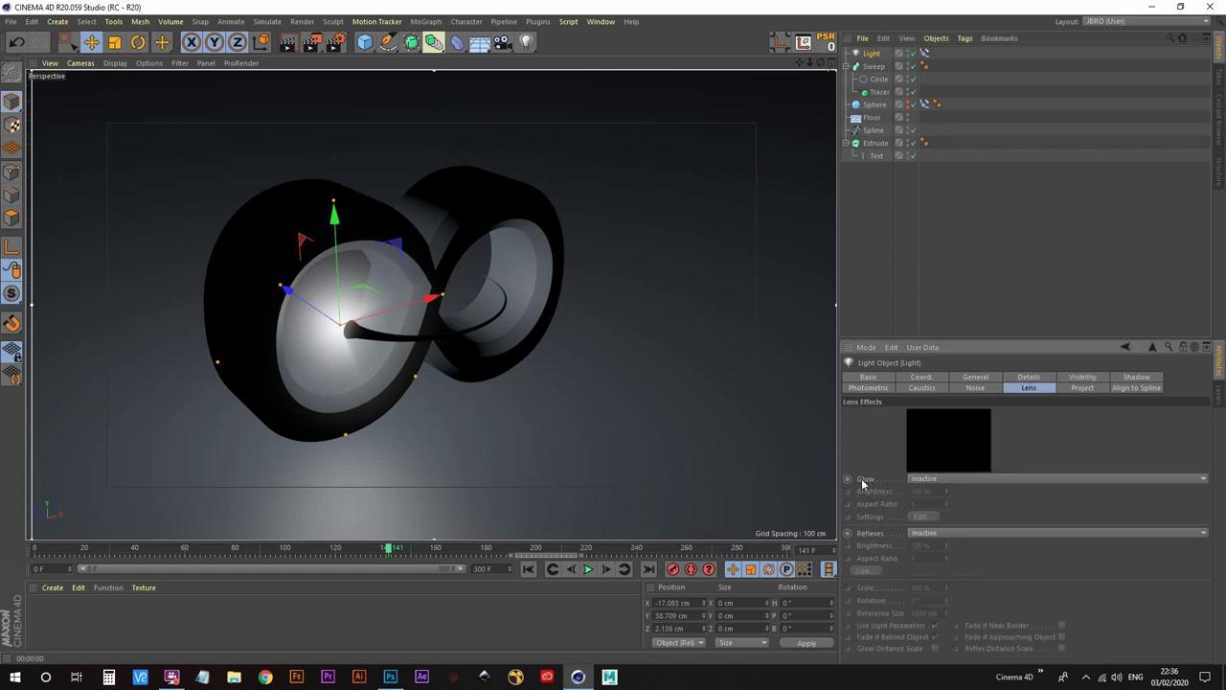
left_click(977, 476)
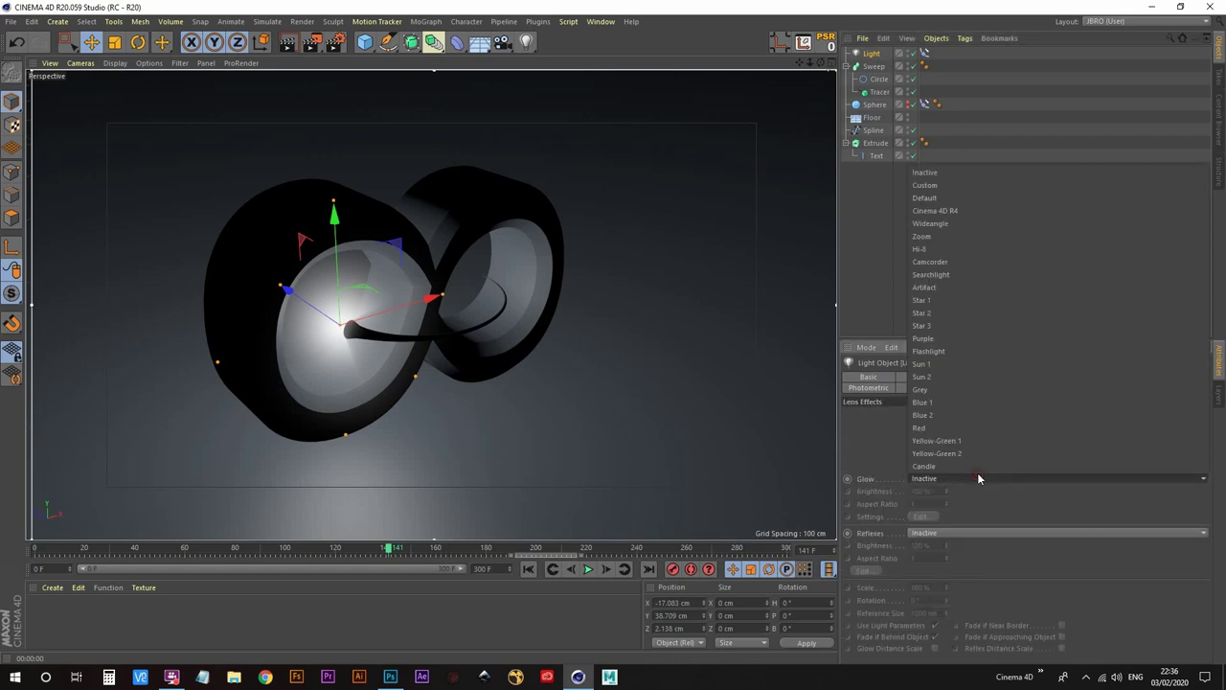
left_click(942, 236)
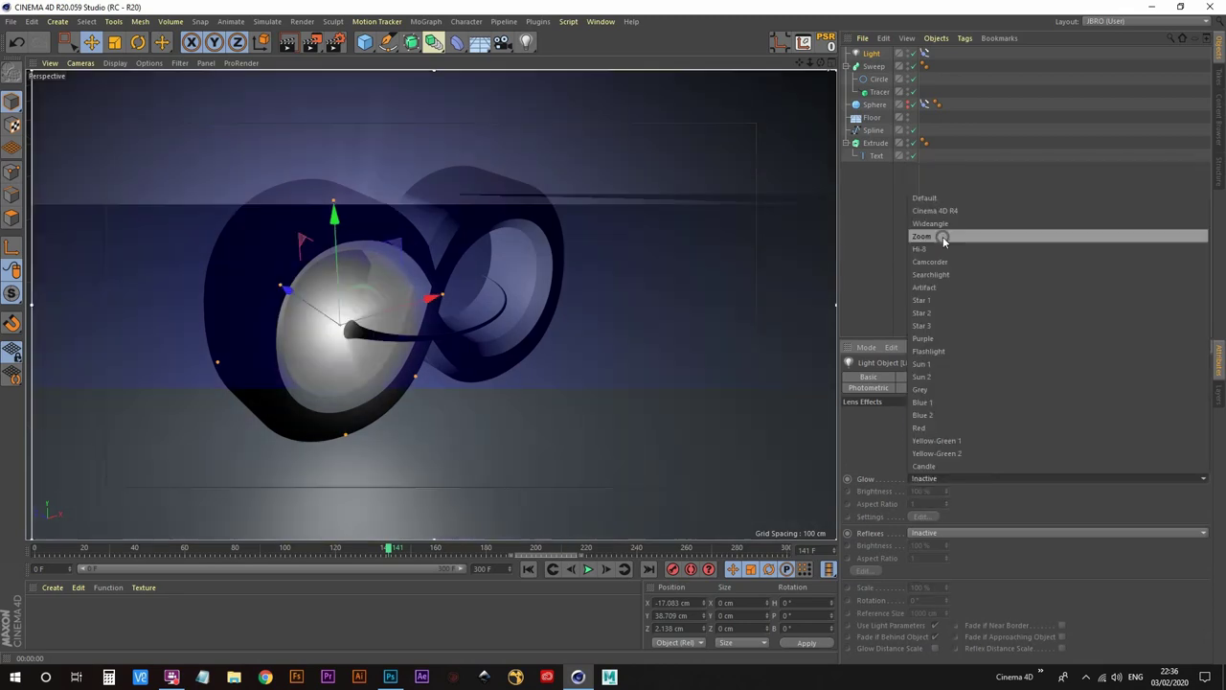
left_click(943, 236)
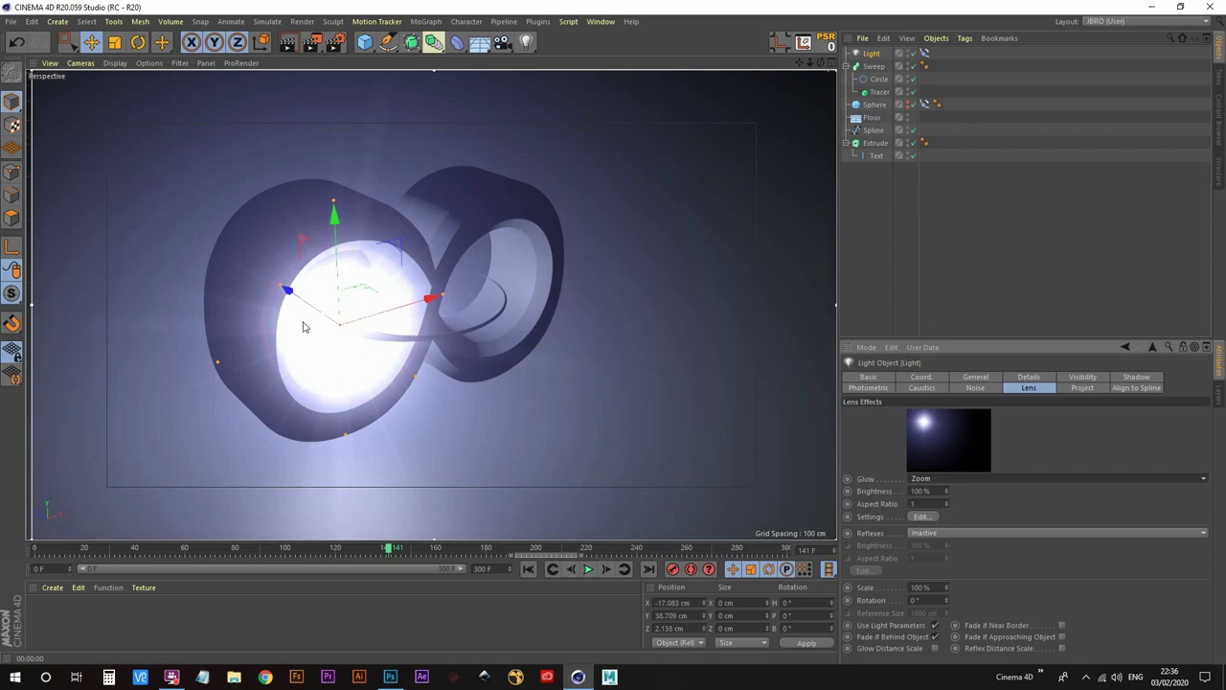
Edit the lens glow settings and set the size of glow Element 1 to 7%, after trying 15%
left_click(927, 519)
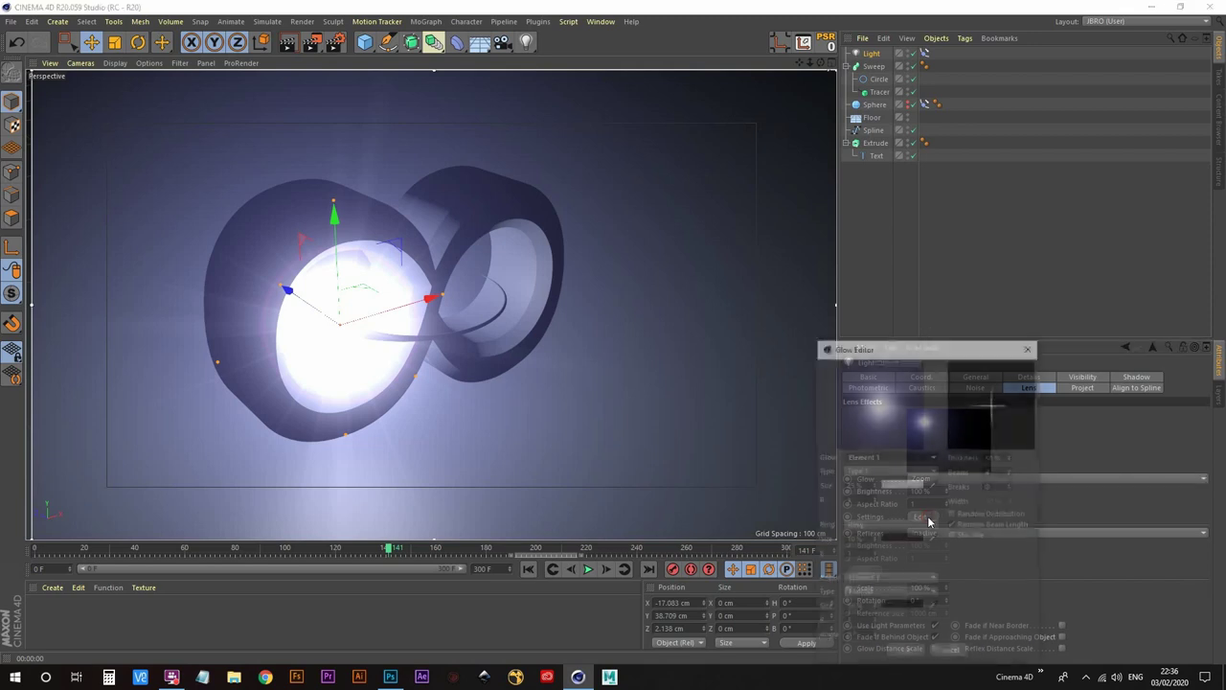
left_click_drag(941, 352, 958, 228)
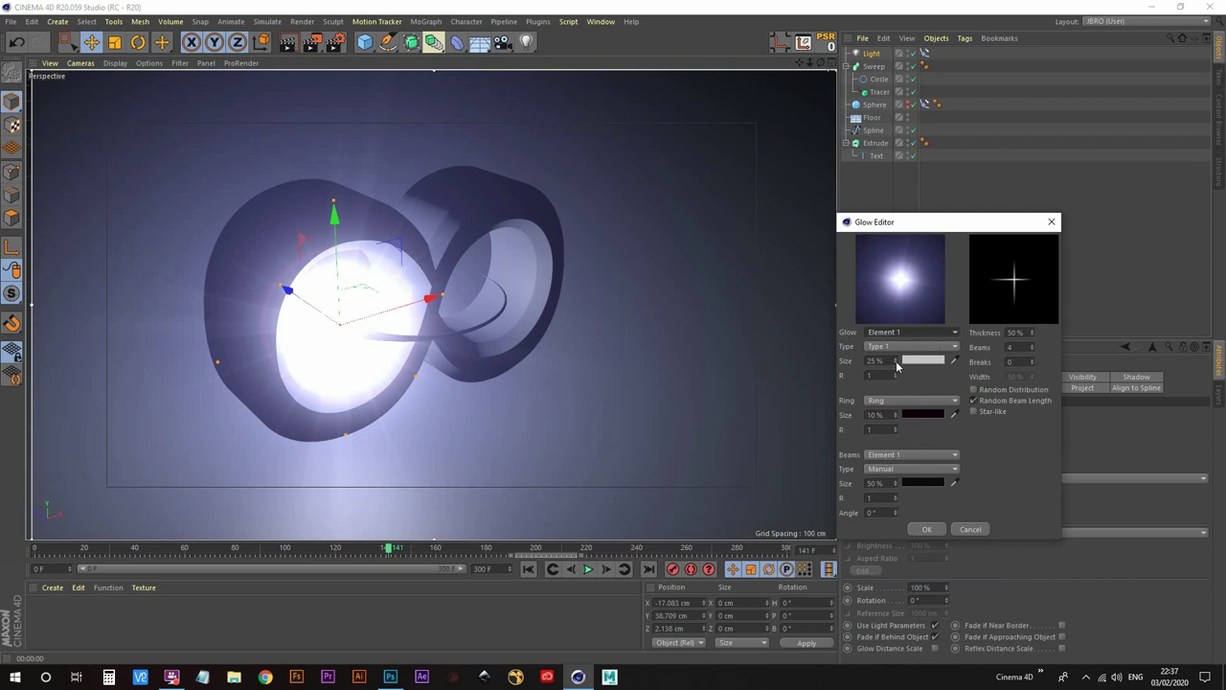
left_click_drag(896, 365, 828, 356)
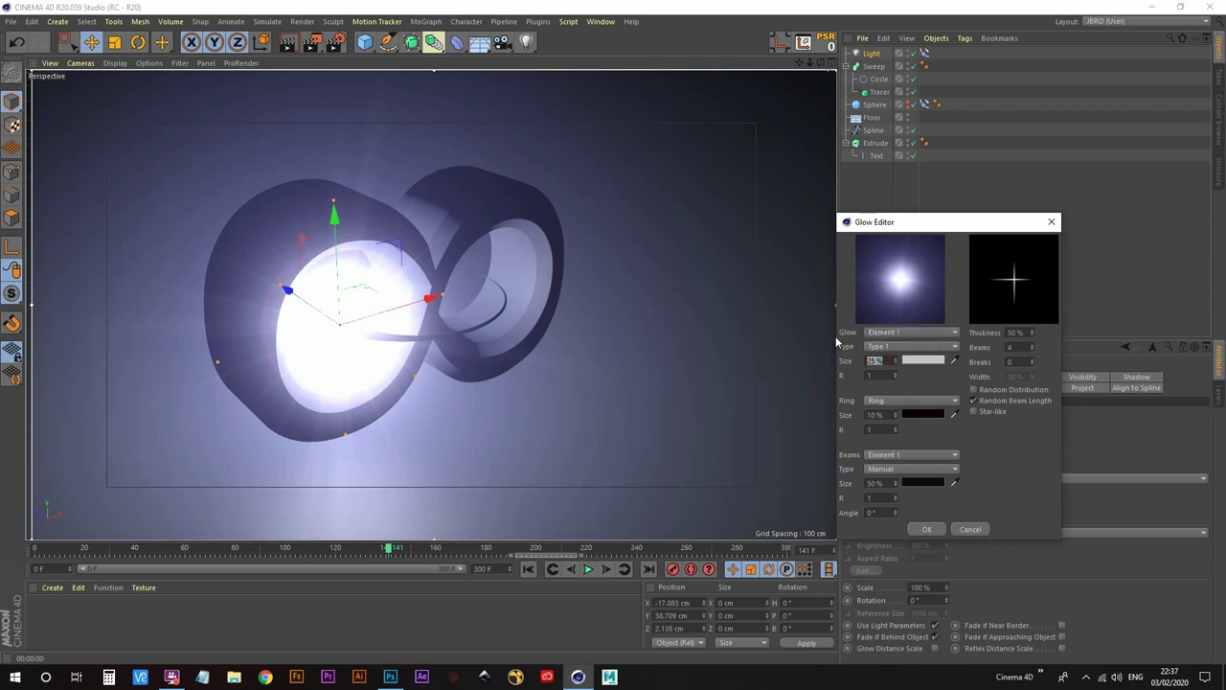
type("15")
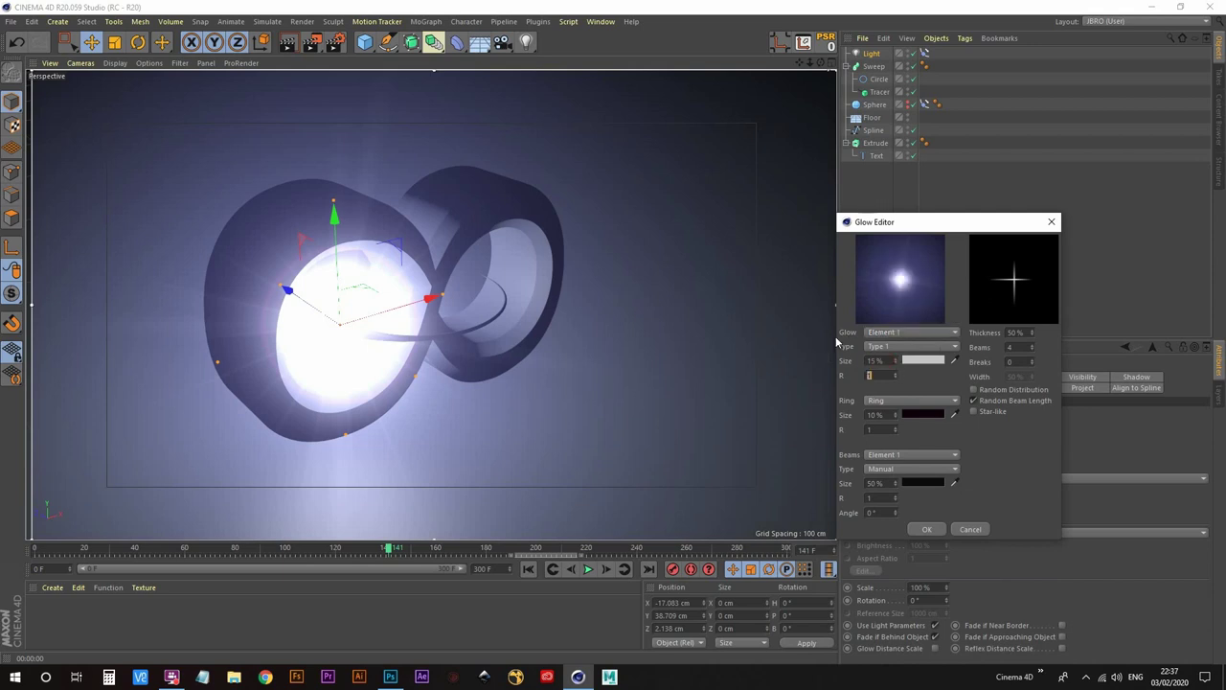
key("Return")
type("7")
key("Tab")
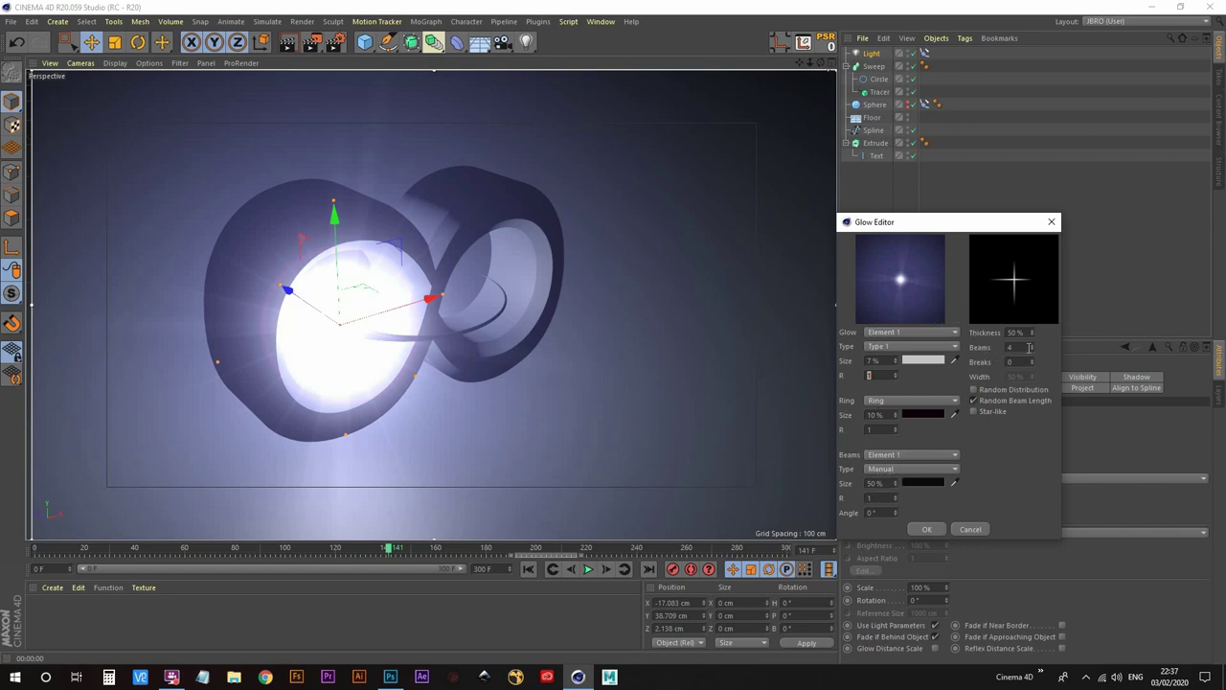
Try 11 beams for the glow and return the beam count to 4
left_click_drag(1029, 347, 1030, 347)
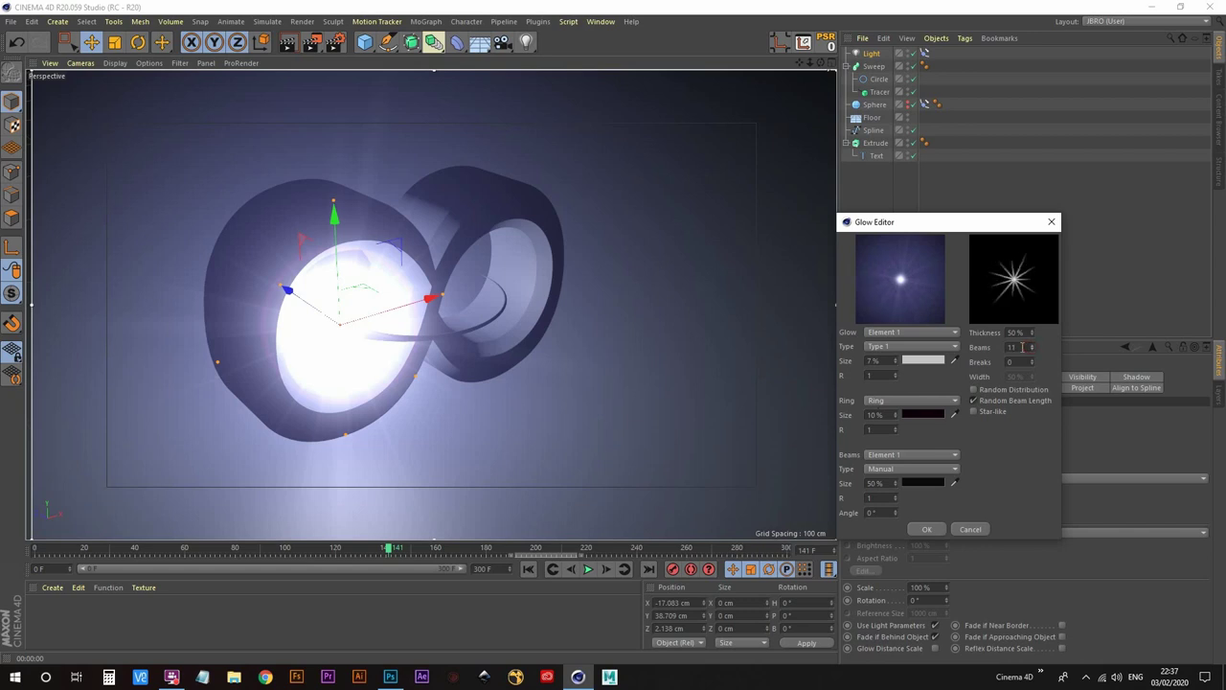
double_click(1021, 347)
type("4")
key("Tab")
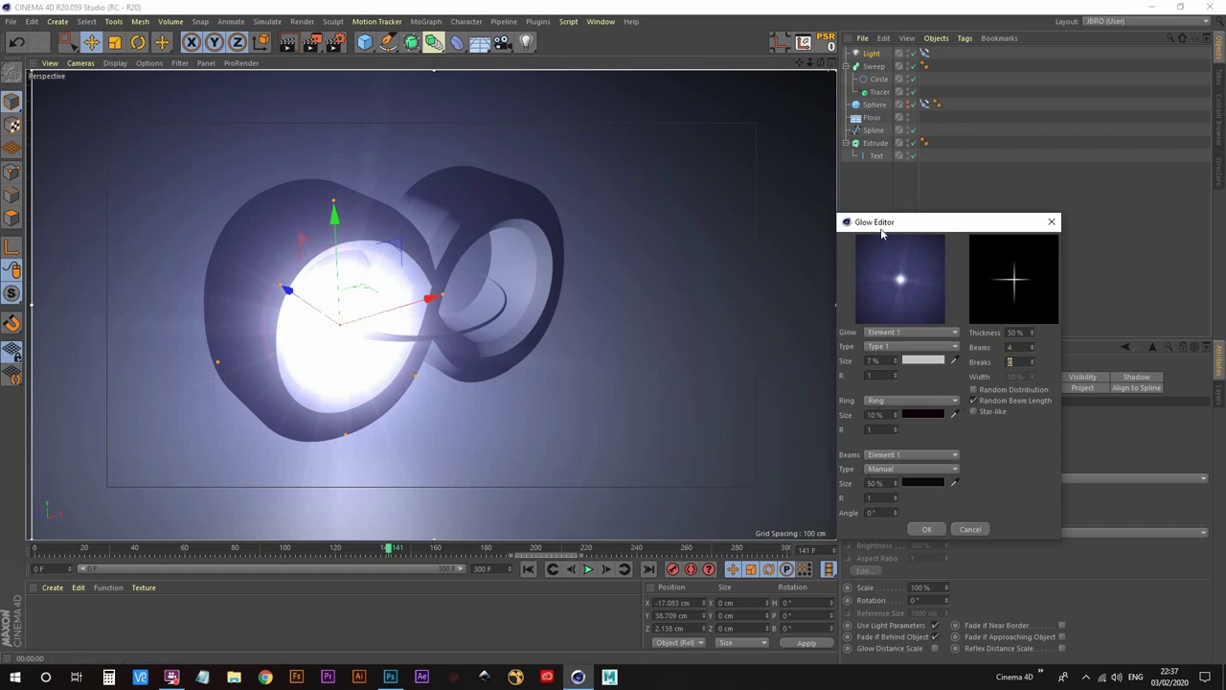
Apply the glow settings, reduce the glow element's size further, and play the animation to check the glow
left_click(931, 531)
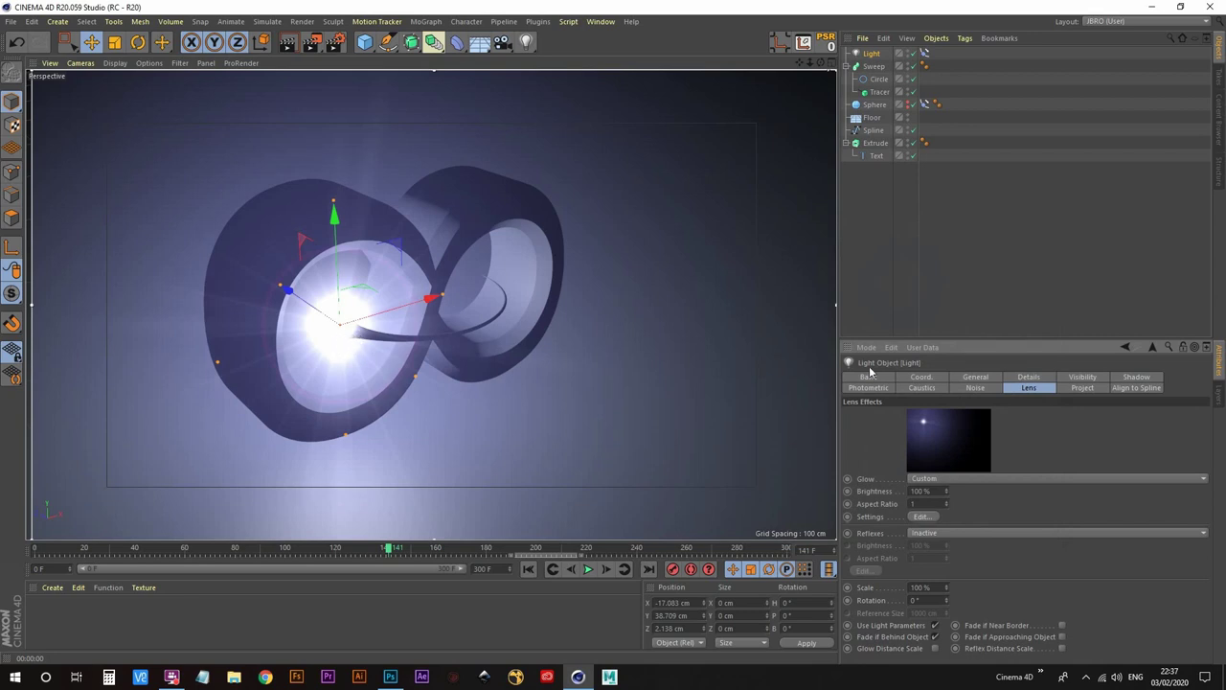
left_click(919, 516)
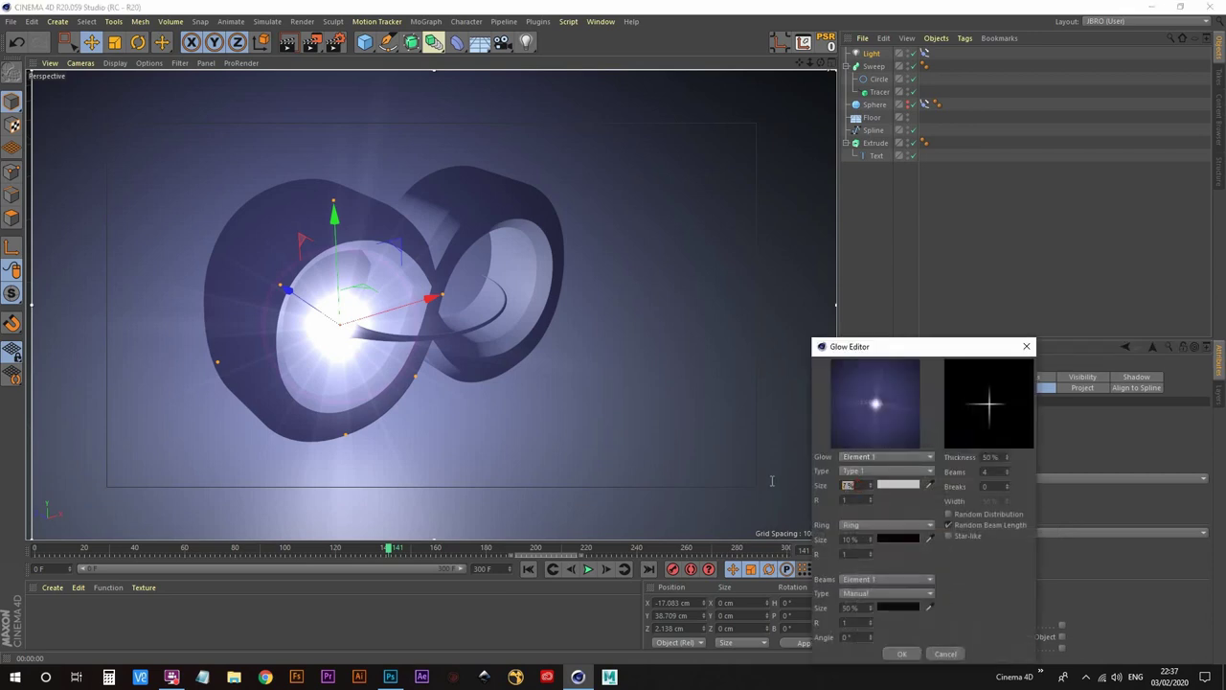
key("Return")
left_click(902, 654)
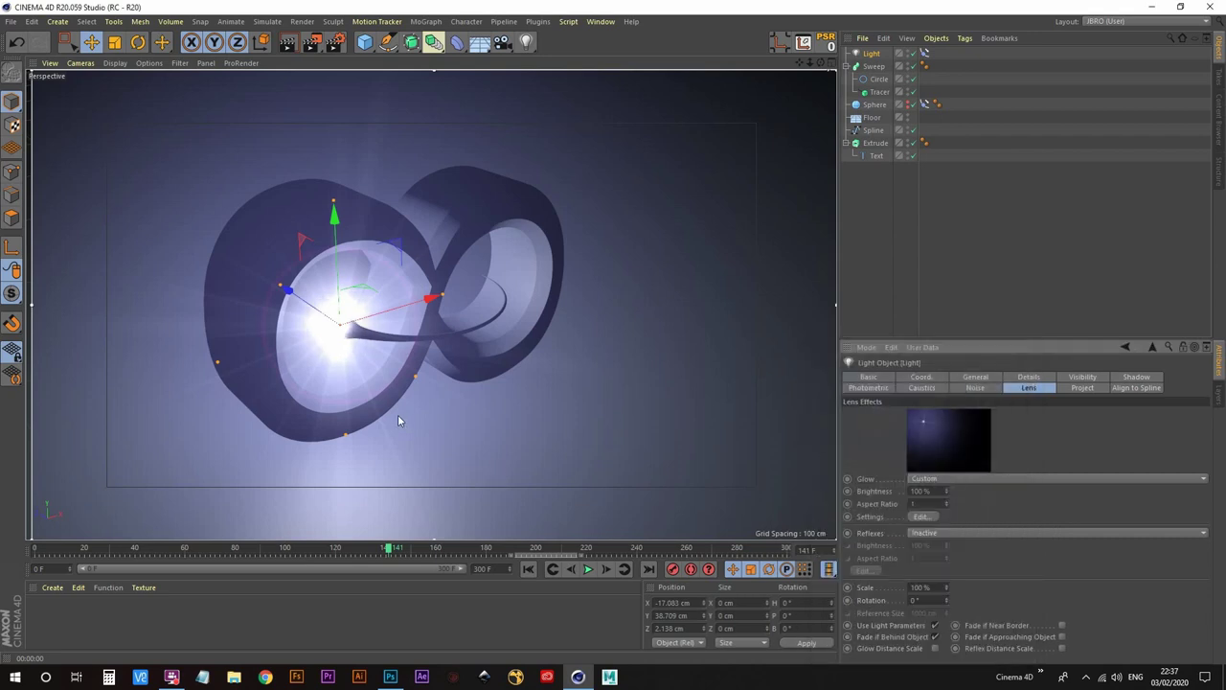
left_click(588, 569)
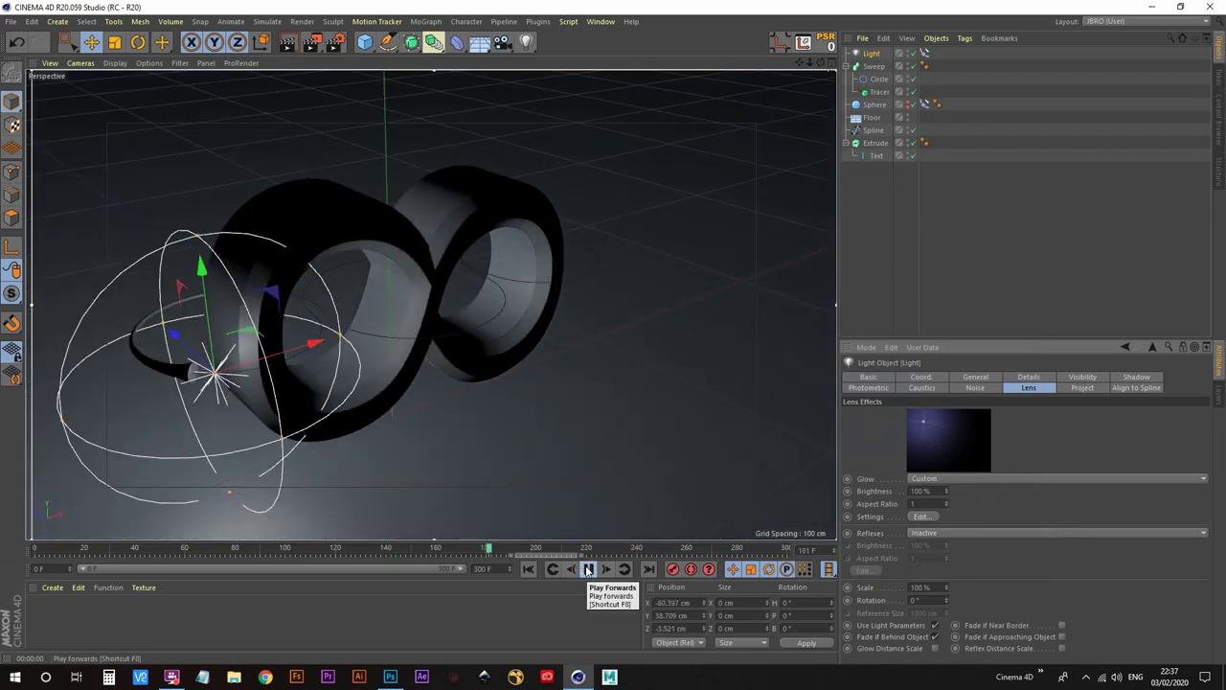
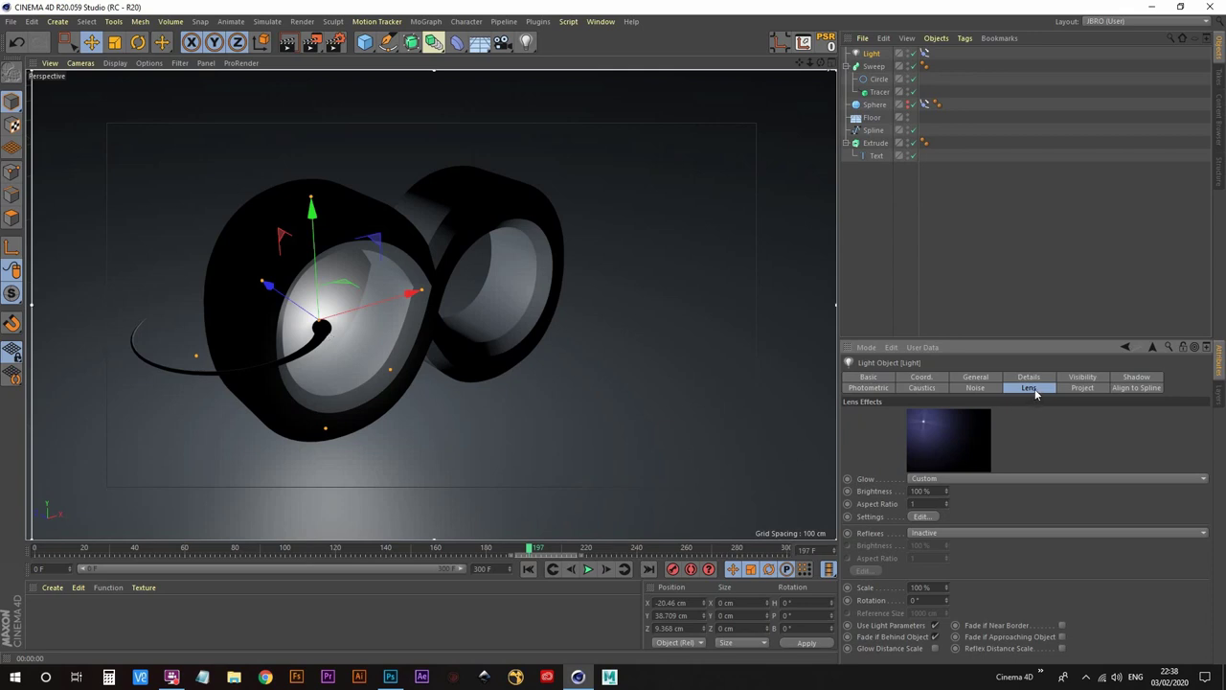
Turn off Fade If Behind Object for the lens effects and tint the light pale yellow with slightly more saturation
left_click(934, 637)
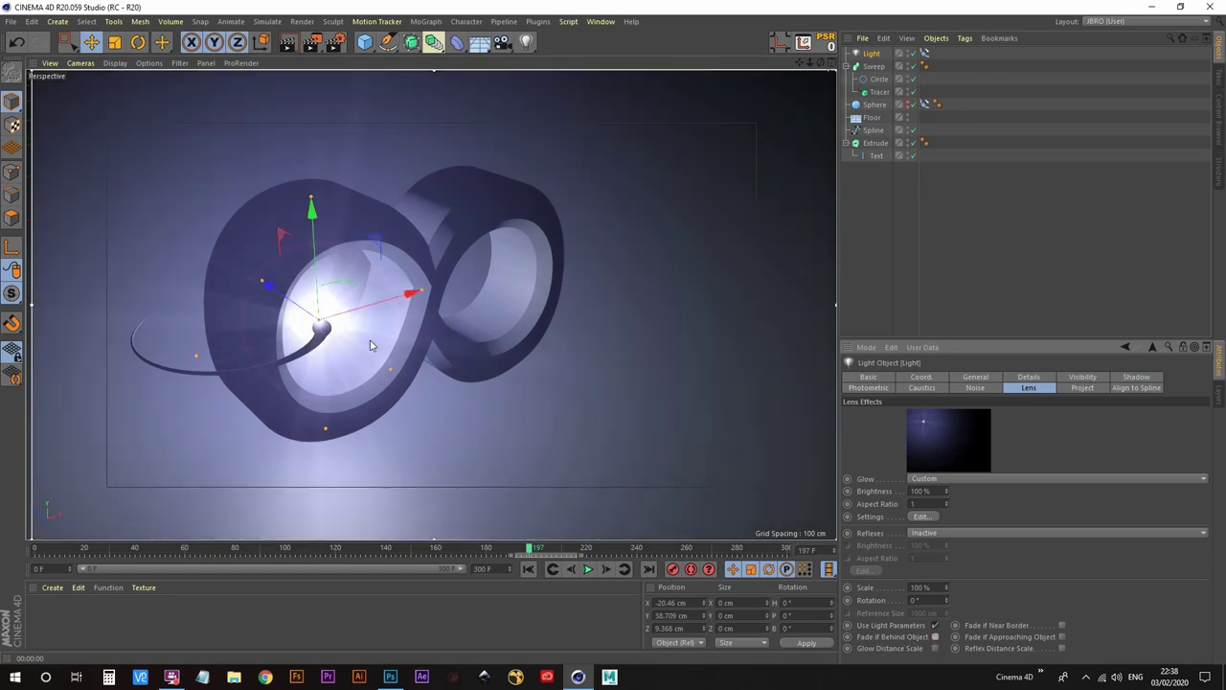
left_click(986, 377)
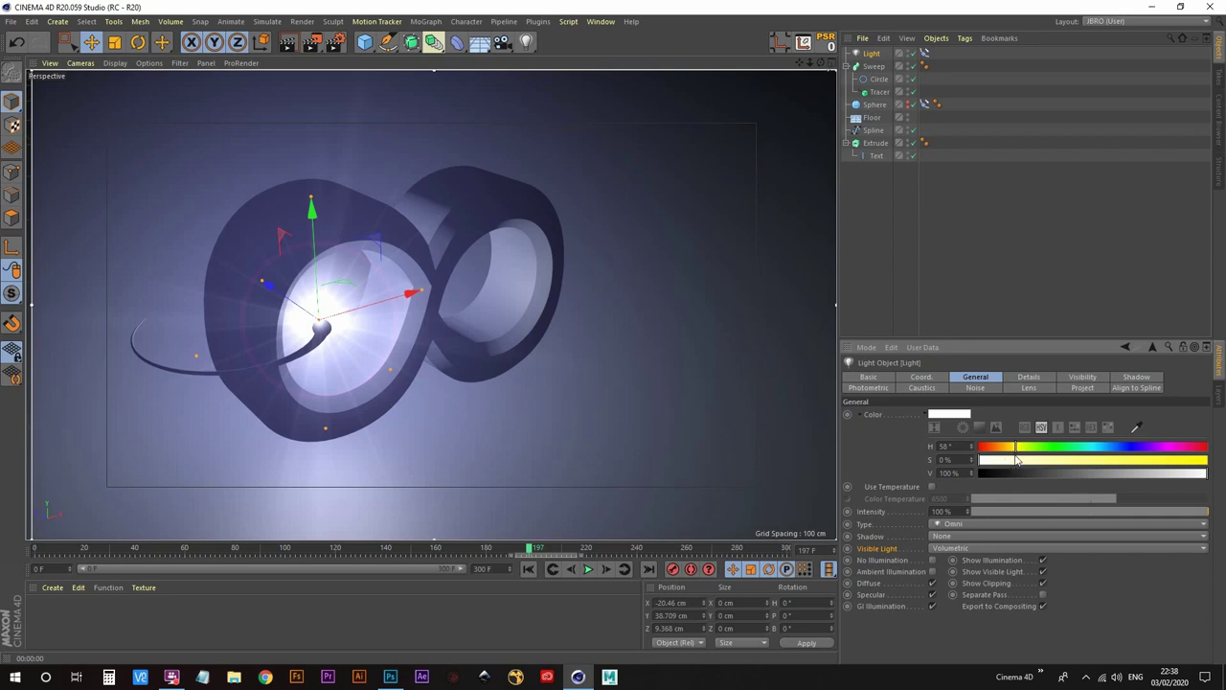
left_click_drag(1021, 465, 1024, 464)
Set the light's lens reflexes to Flashlight 3 and remove the reflex elements trailing across the far side of the figure
left_click(1030, 388)
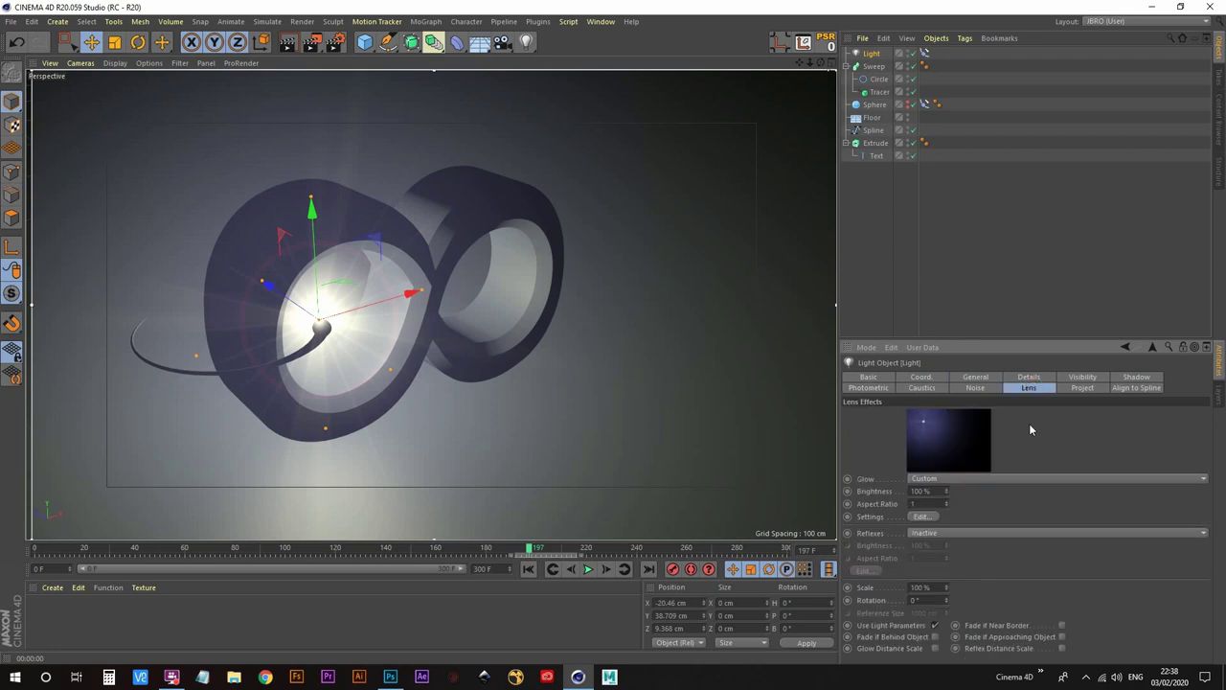
left_click(973, 532)
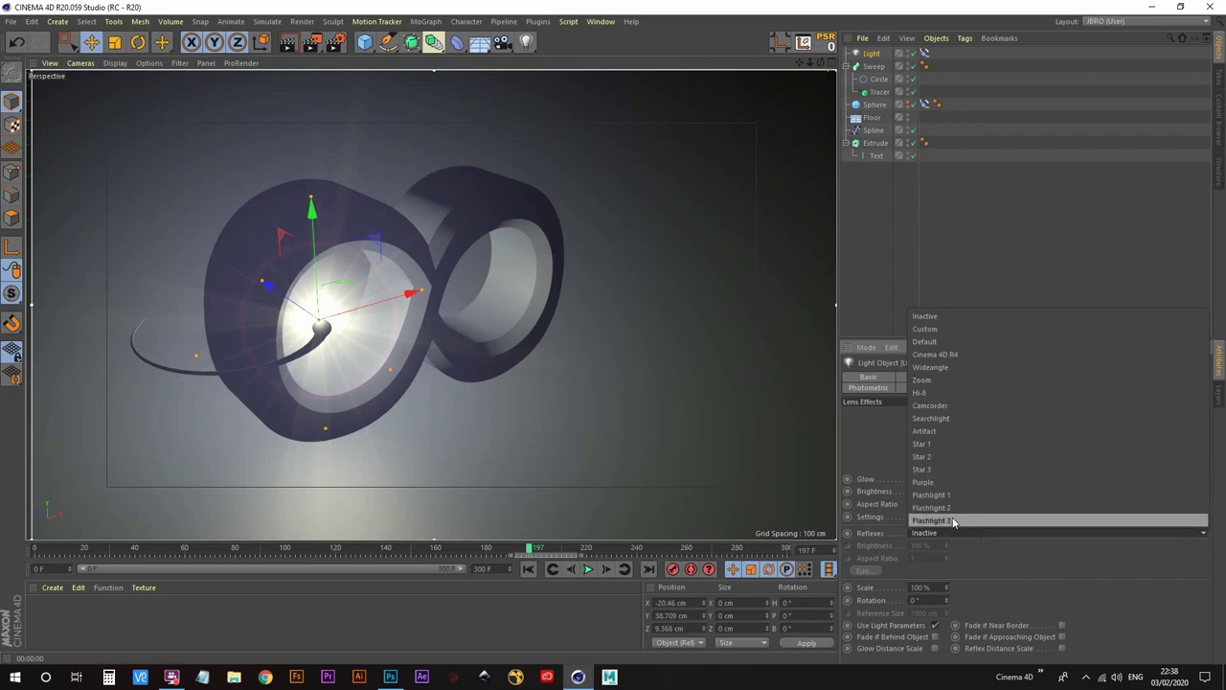
left_click(952, 520)
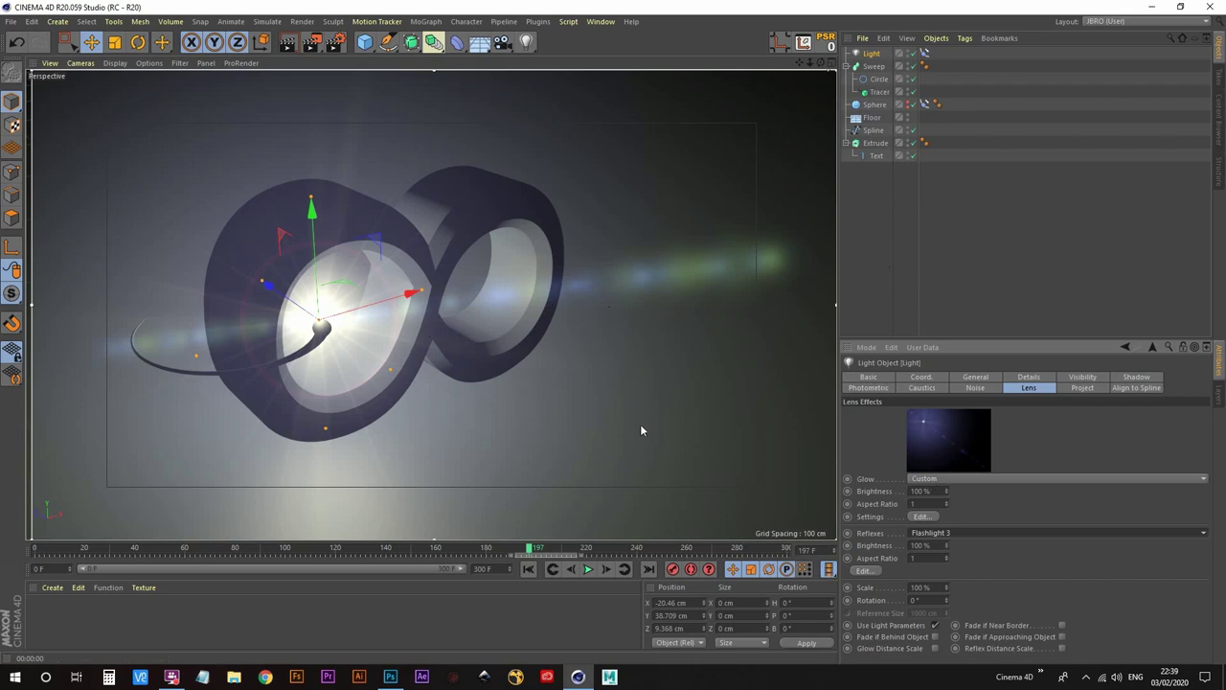
left_click(864, 572)
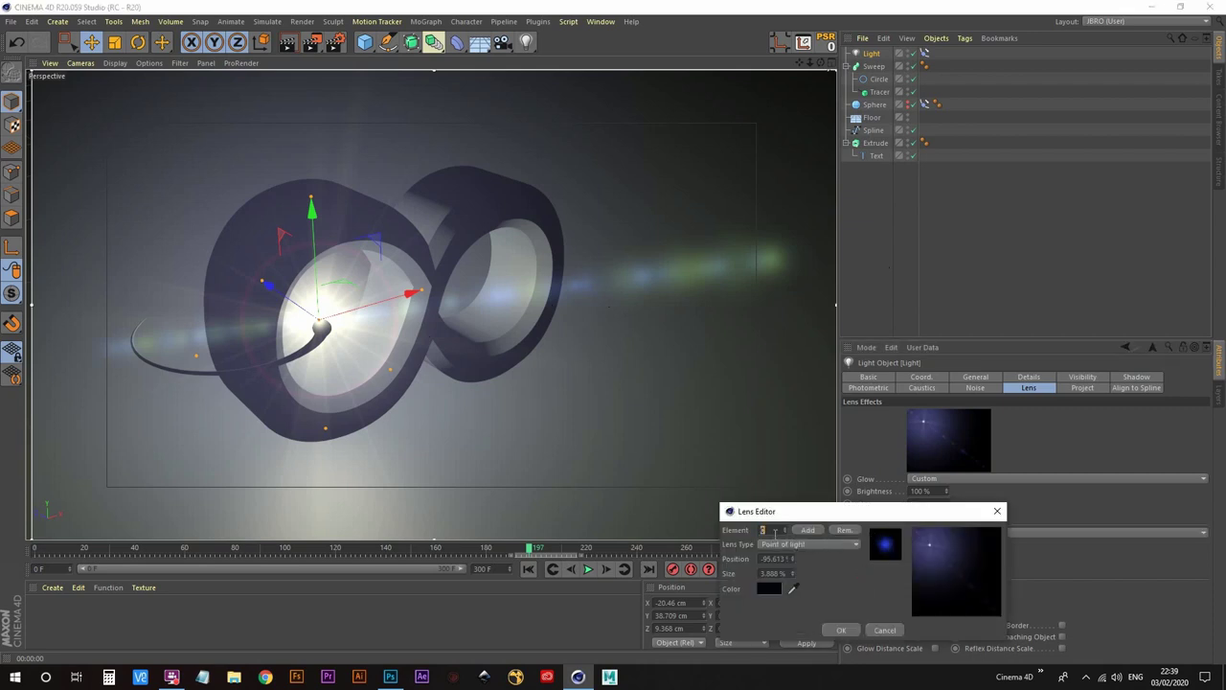
left_click(841, 630)
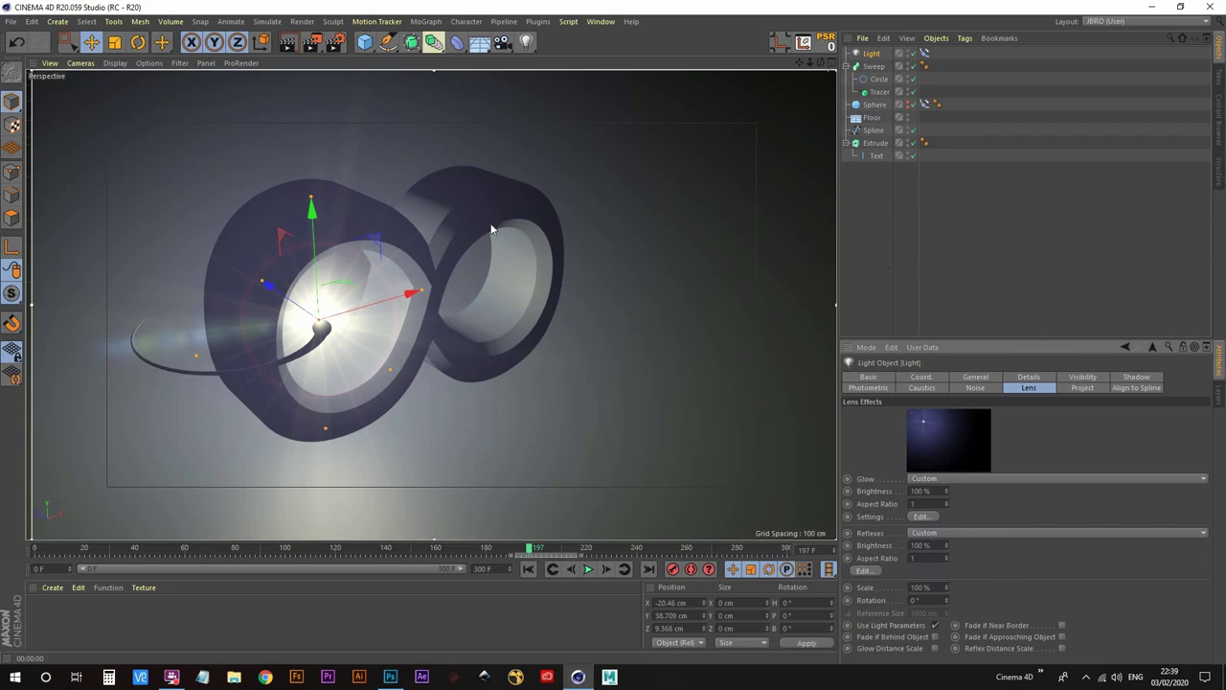
Rename the Extrude object as 8
left_click(875, 67)
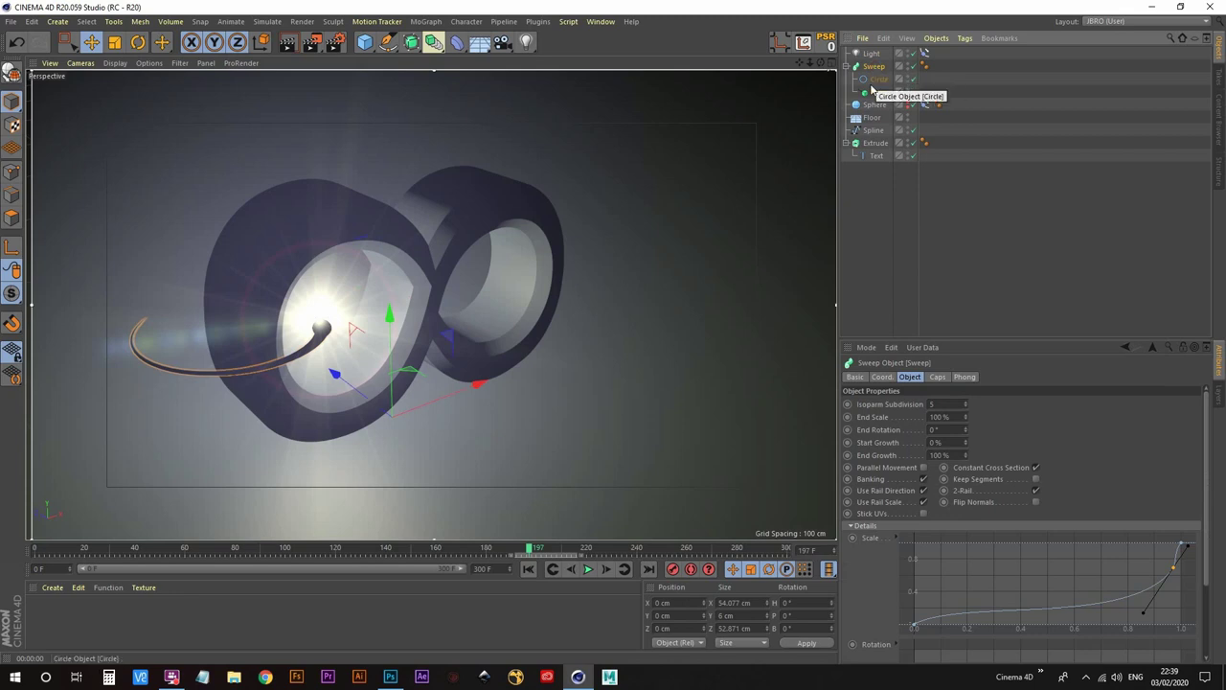
left_click(875, 143)
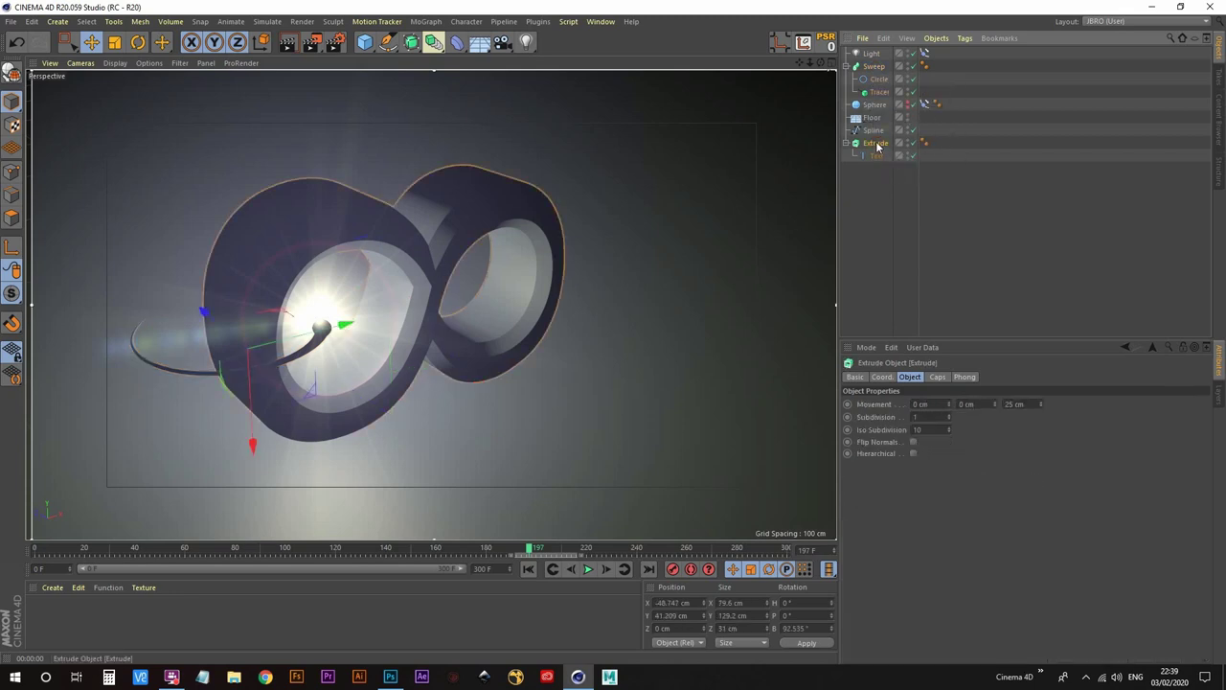
double_click(877, 143)
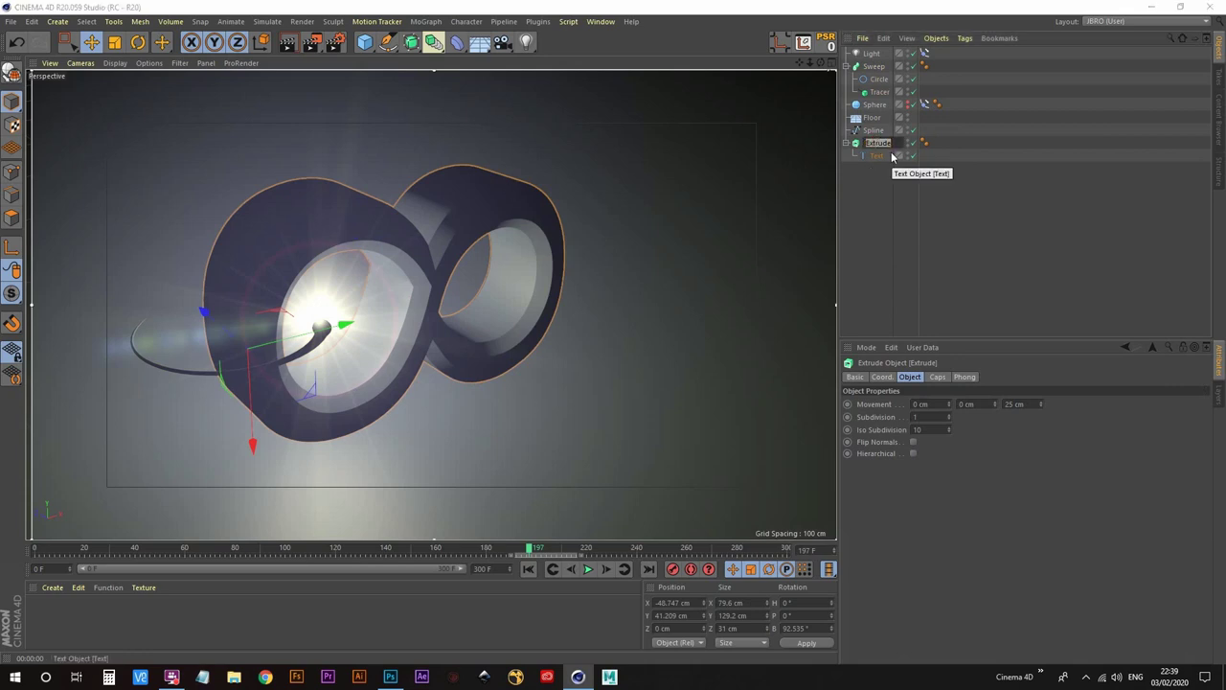
type("8")
key("Return")
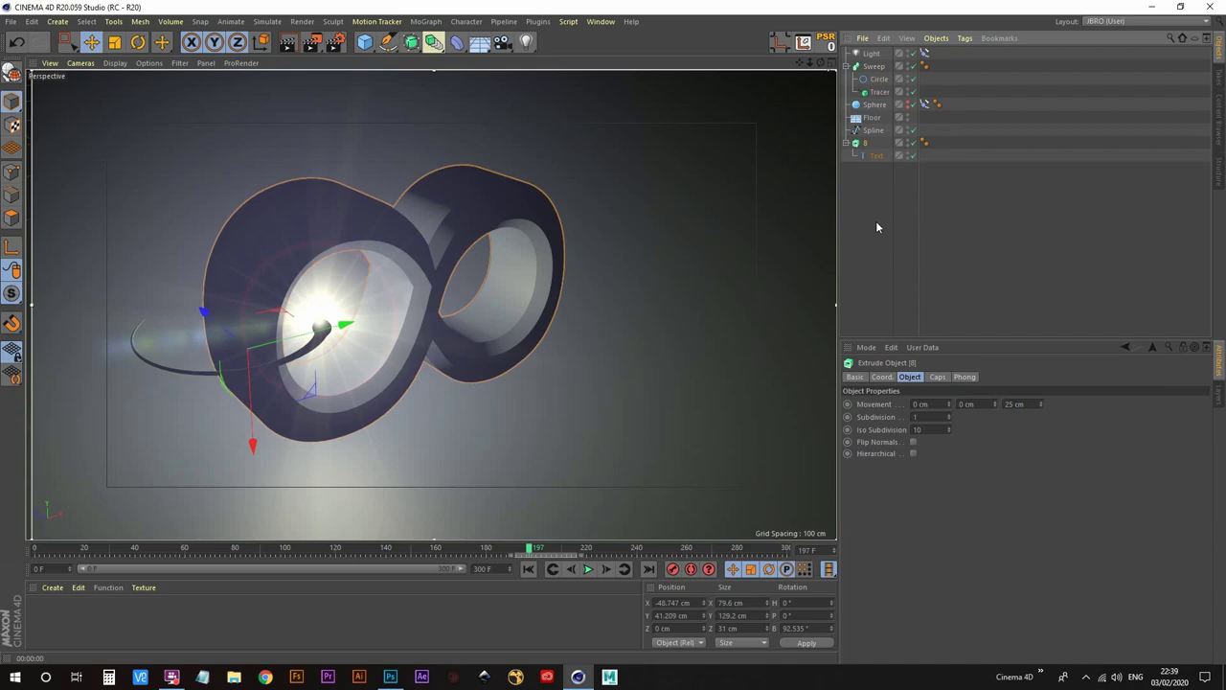
Create a material with Transparency enabled and the Glass refraction preset, and apply it to the 8 object
double_click(63, 632)
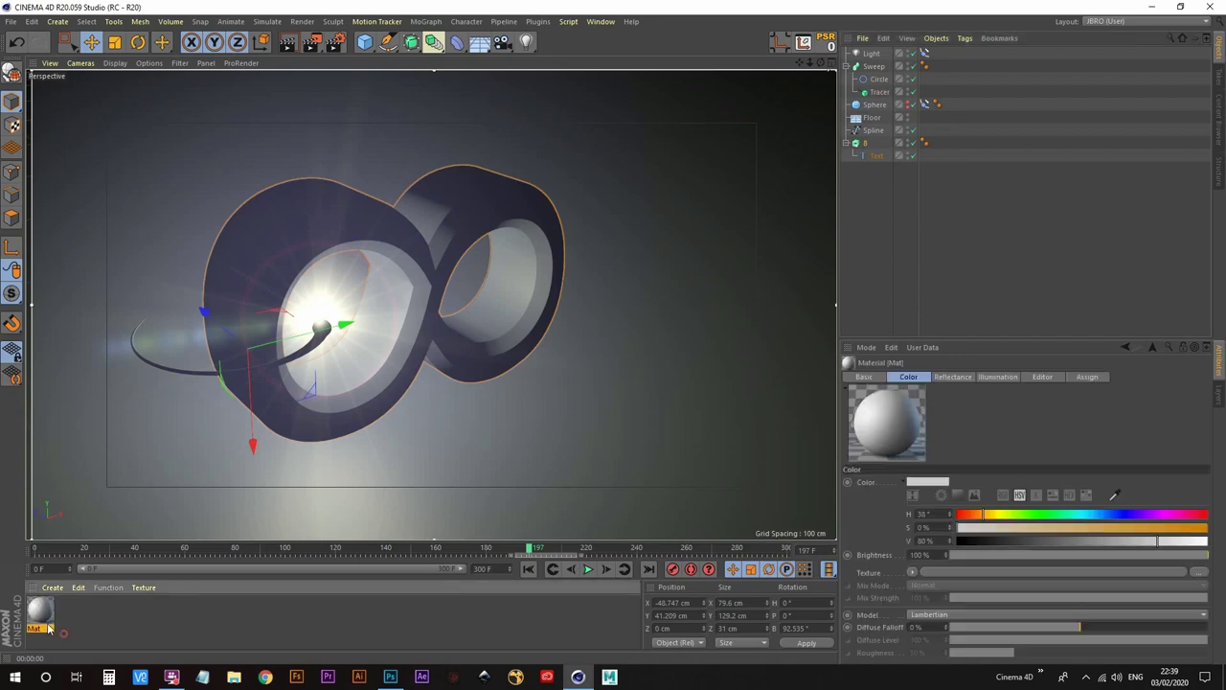
double_click(41, 616)
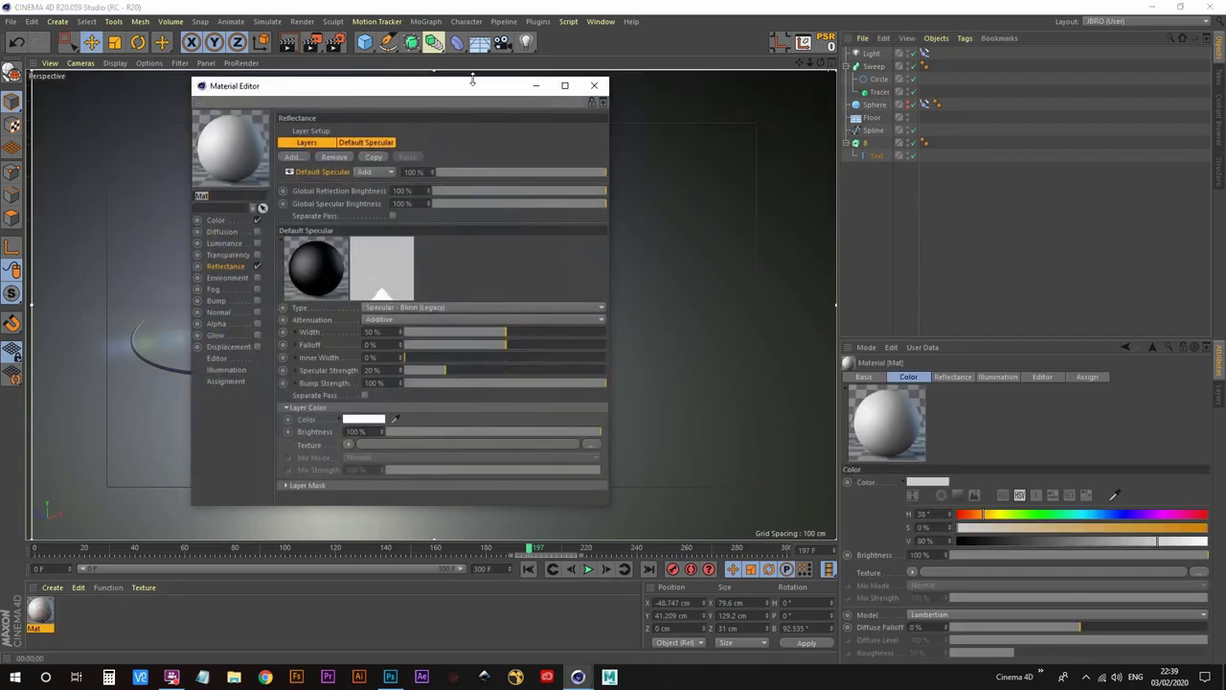
left_click_drag(474, 82, 926, 83)
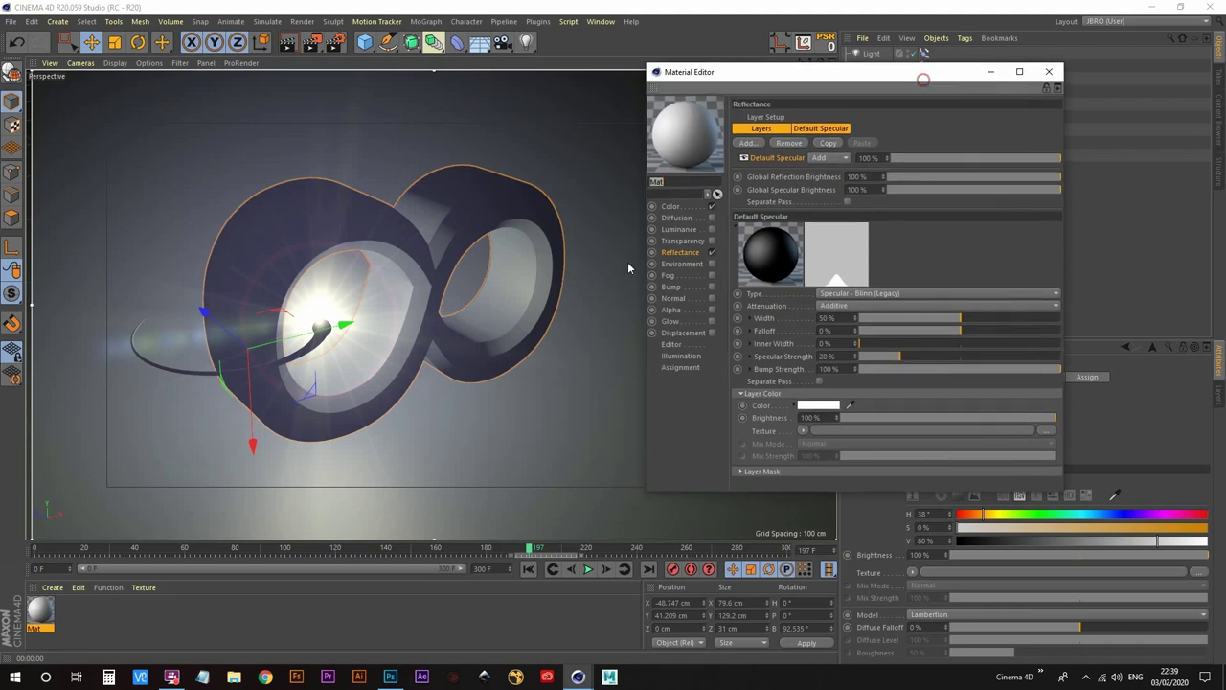
left_click(712, 241)
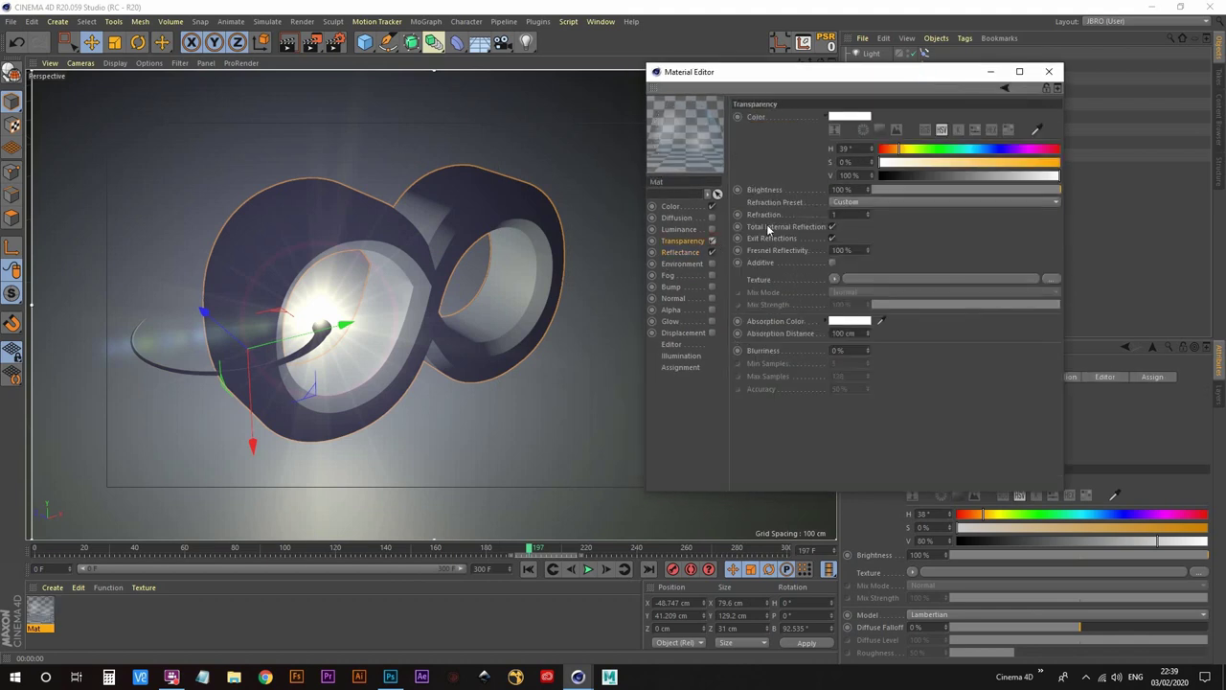
left_click(906, 202)
left_click(871, 278)
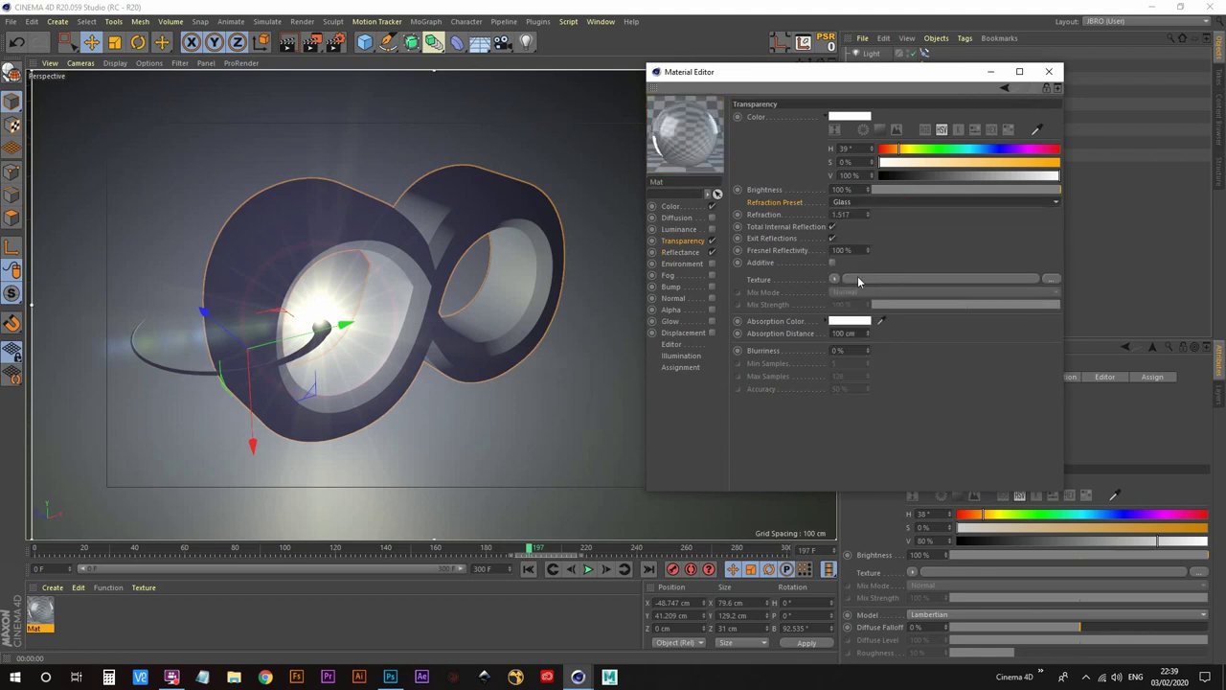
left_click(1049, 71)
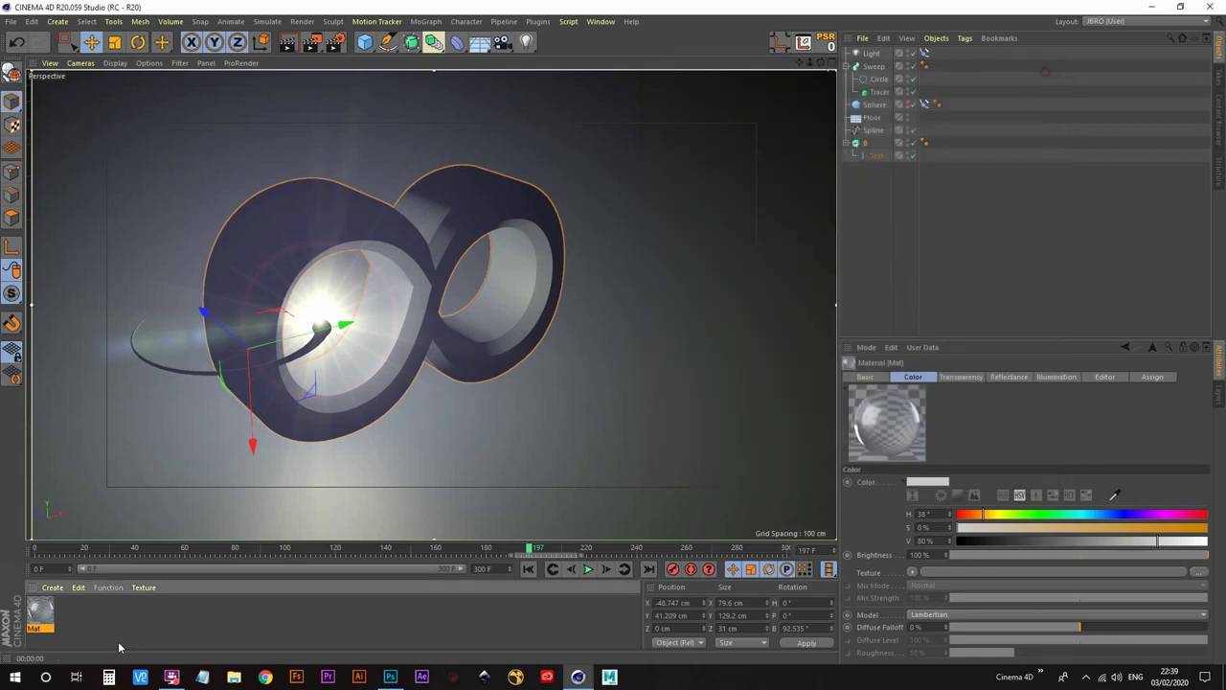
left_click_drag(40, 614, 867, 143)
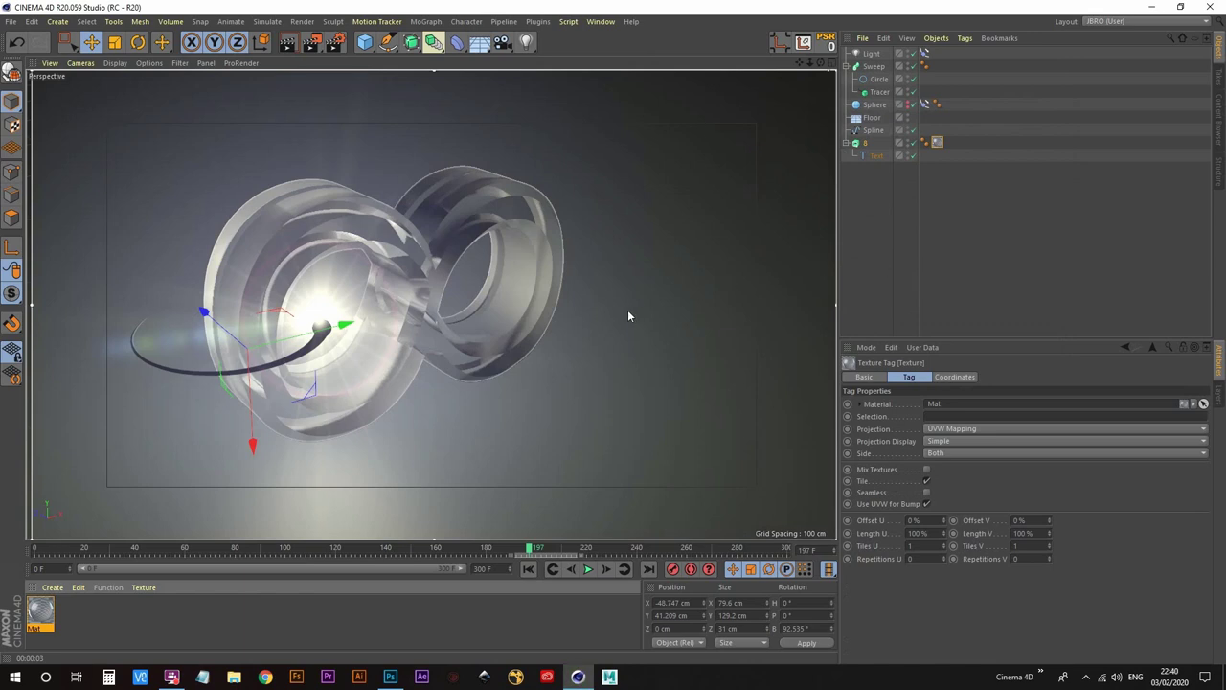
Try the Ambient Occlusion effect in the render settings and switch it off
left_click(337, 45)
left_click_drag(496, 40, 789, 60)
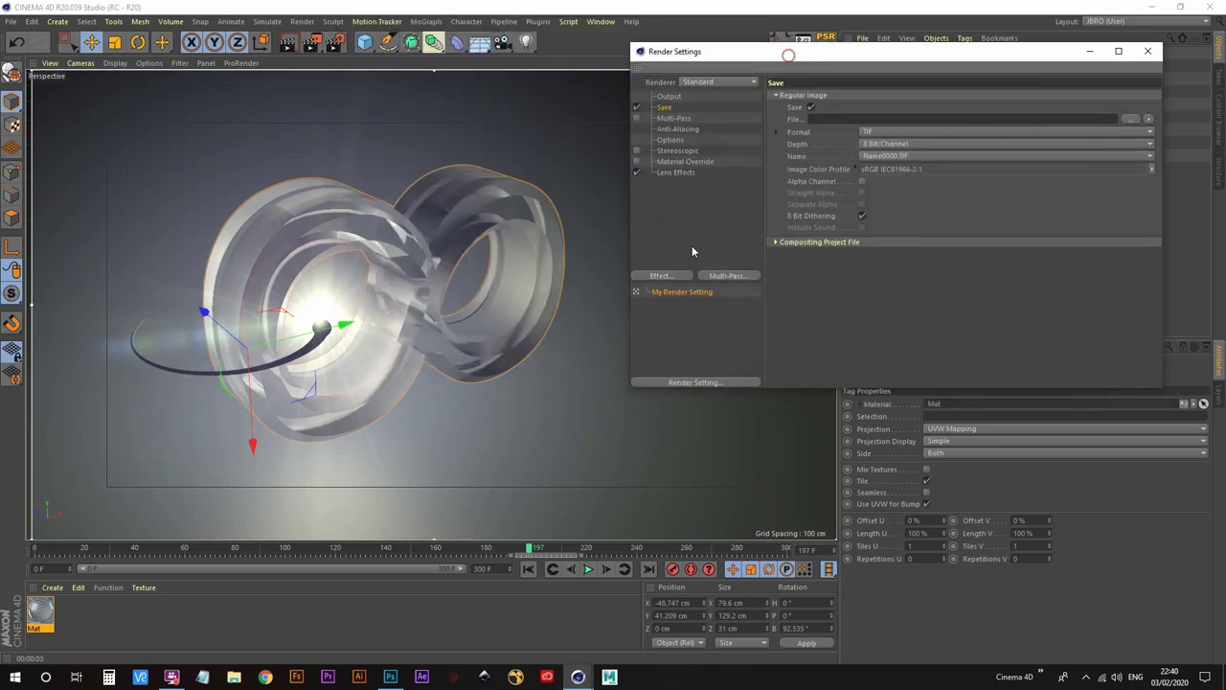
left_click(676, 277)
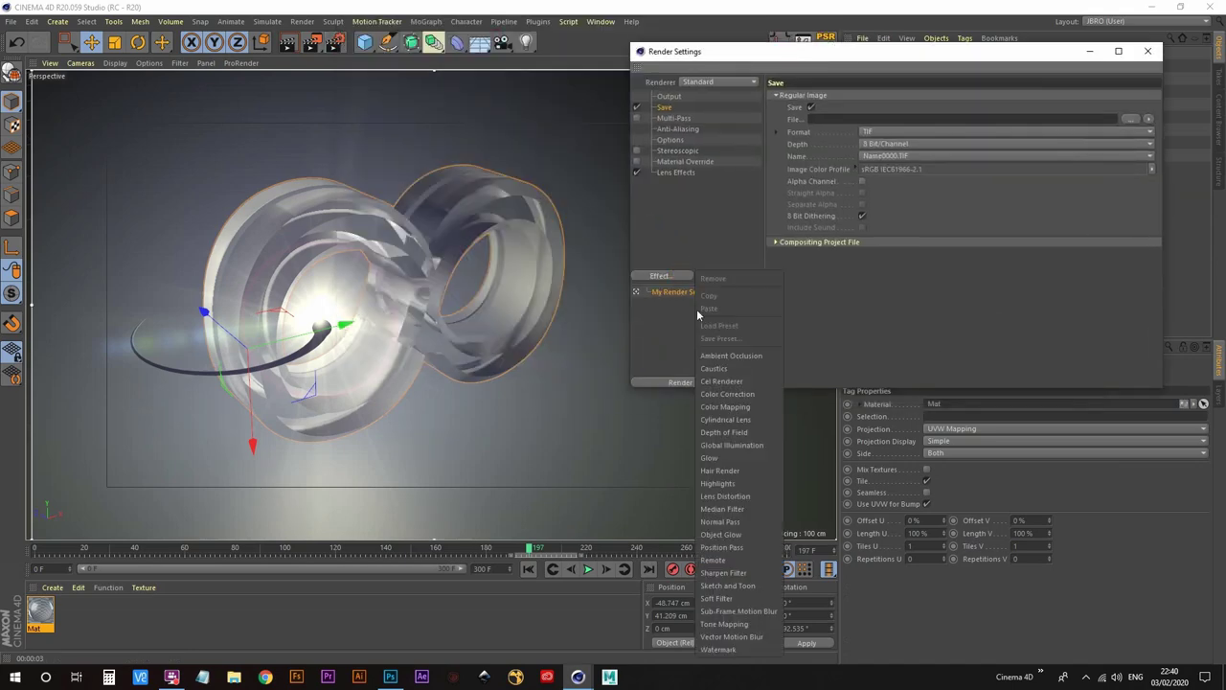
left_click(733, 353)
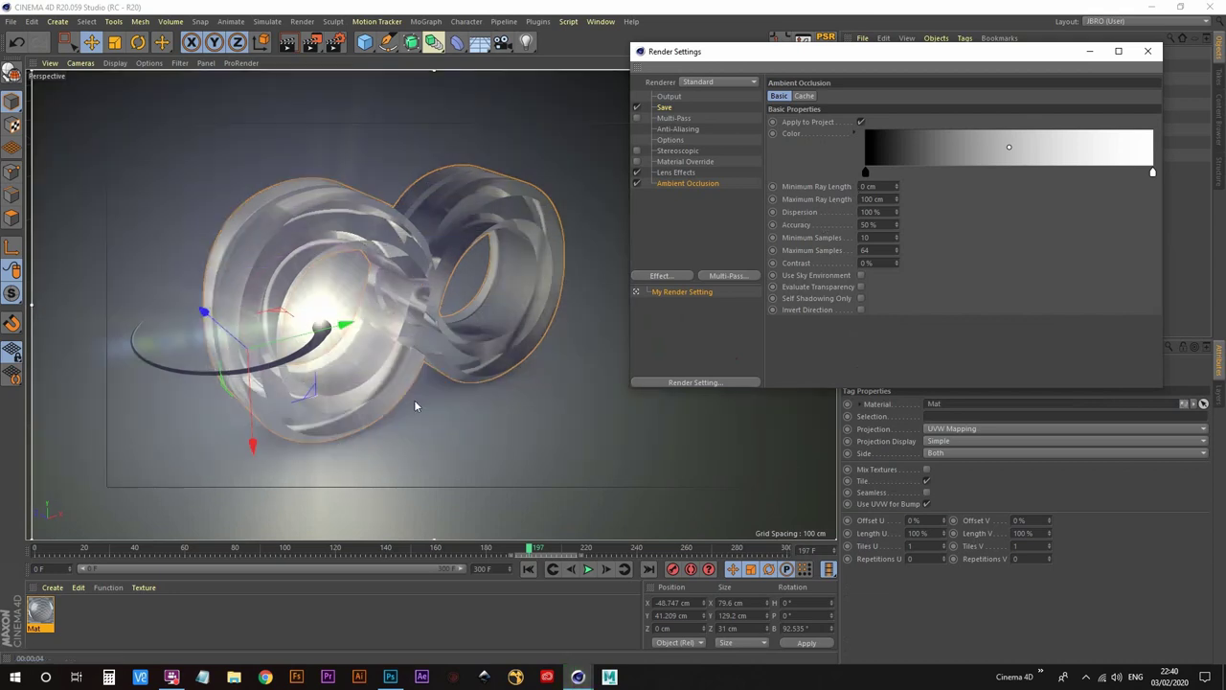
left_click(635, 182)
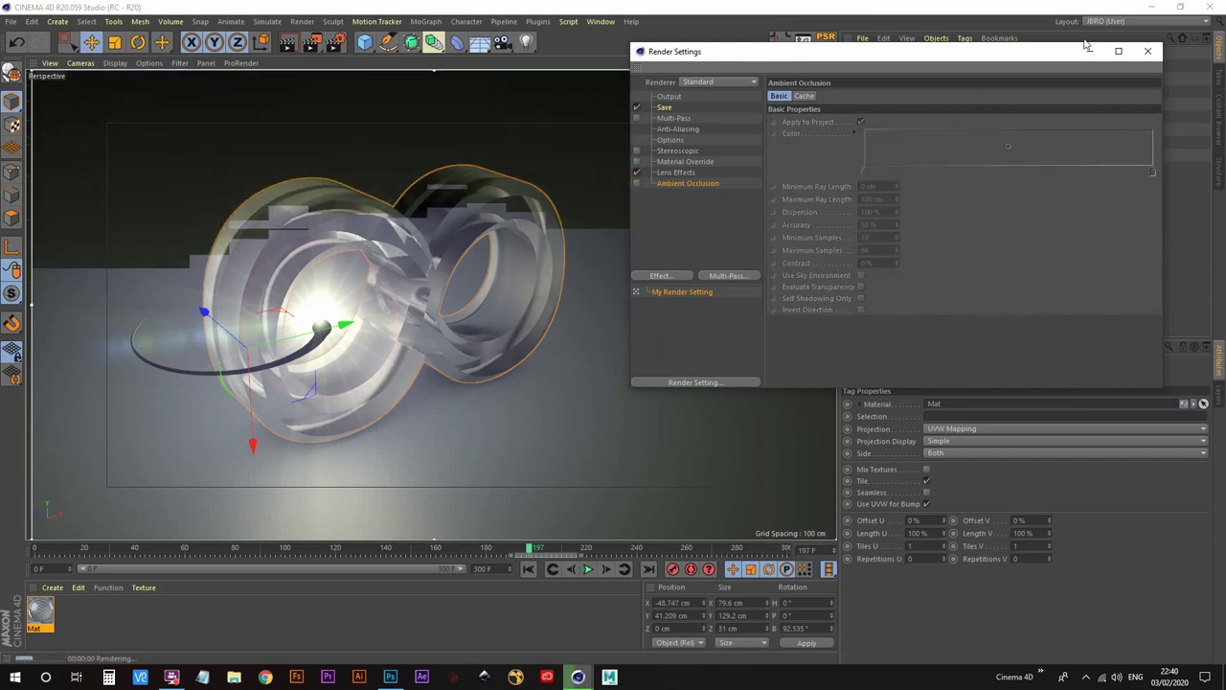
left_click(1149, 53)
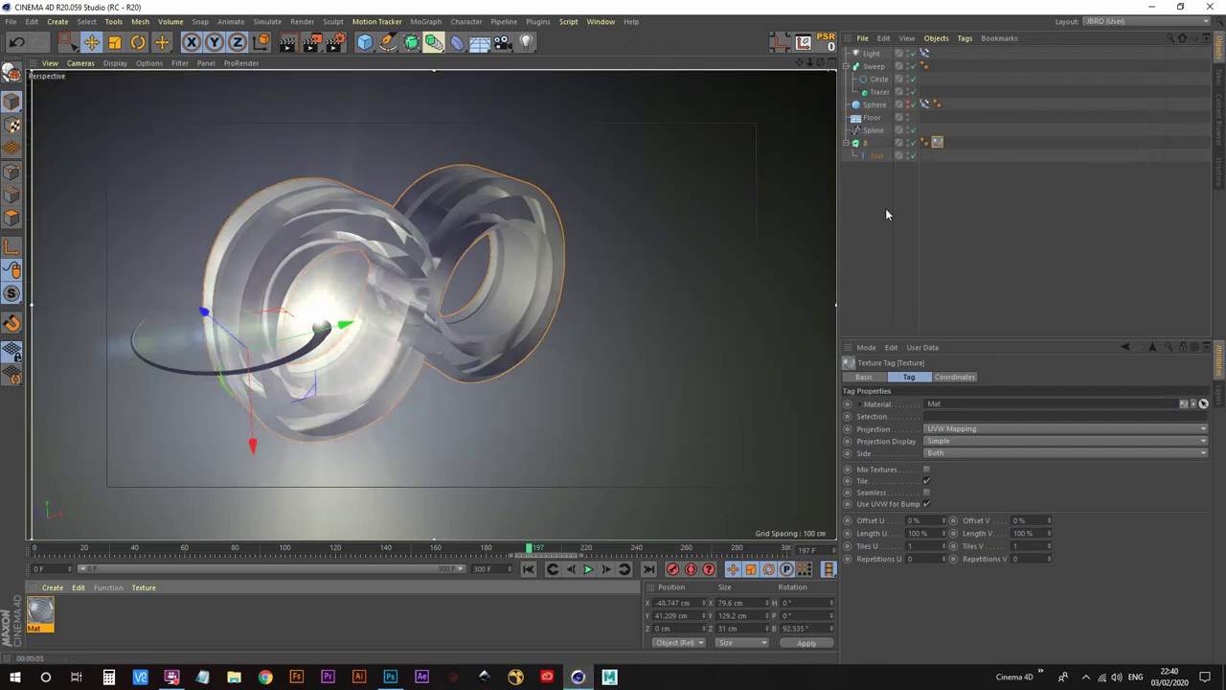
Create a second material named floor and apply it to the Floor object
left_click(885, 208)
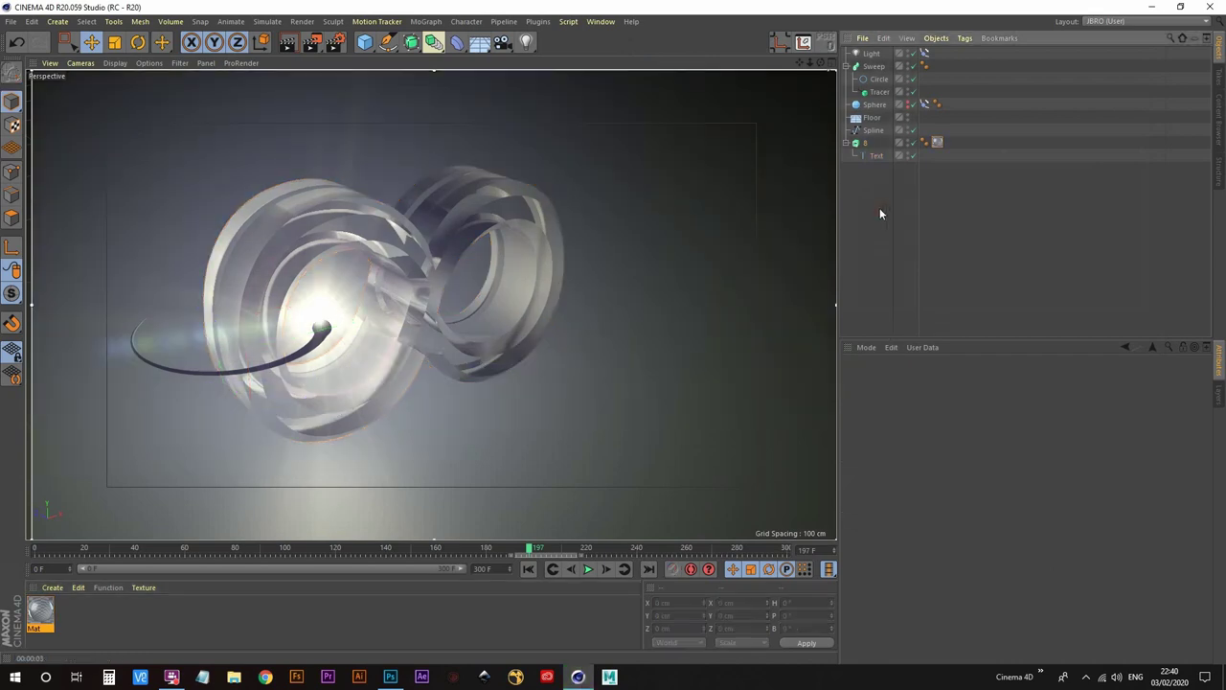
key("ctrl+r")
double_click(116, 629)
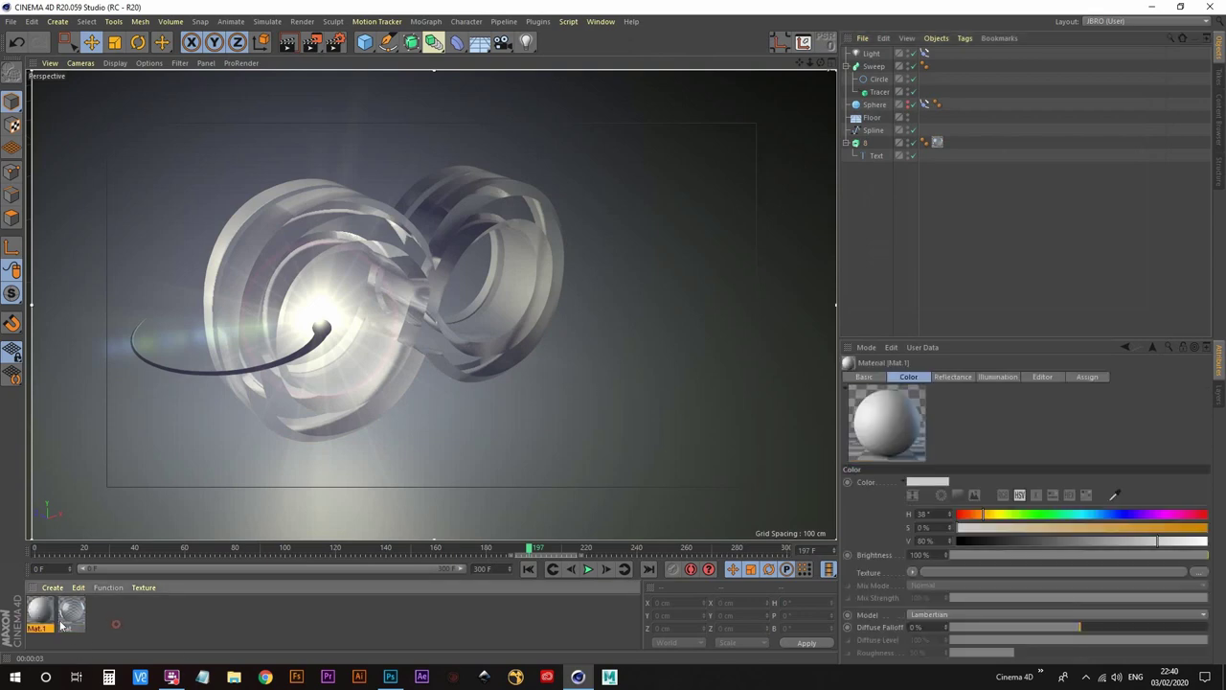
type("floor")
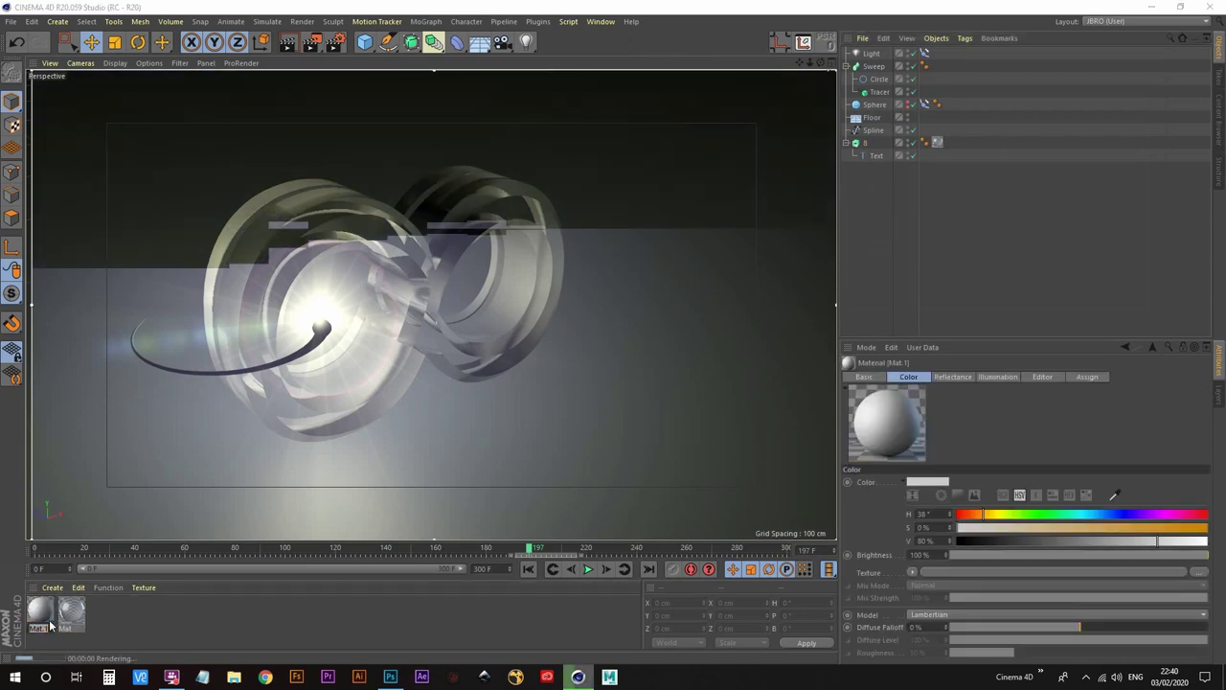
key("Return")
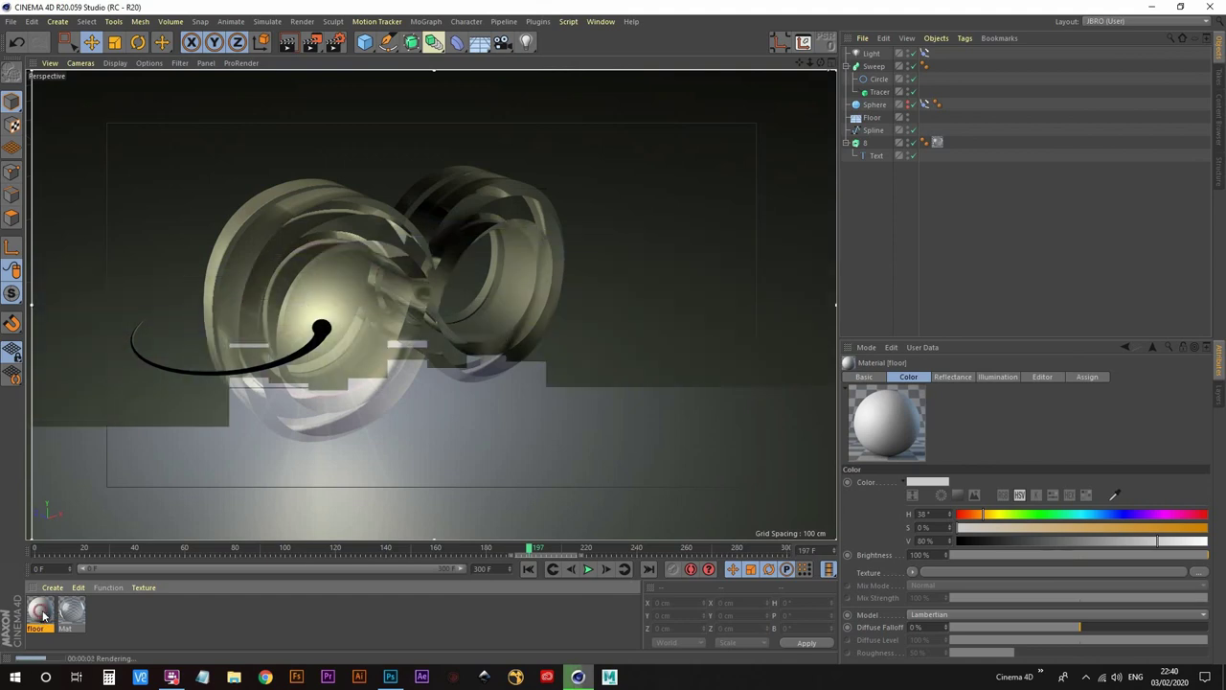
left_click_drag(42, 615, 873, 117)
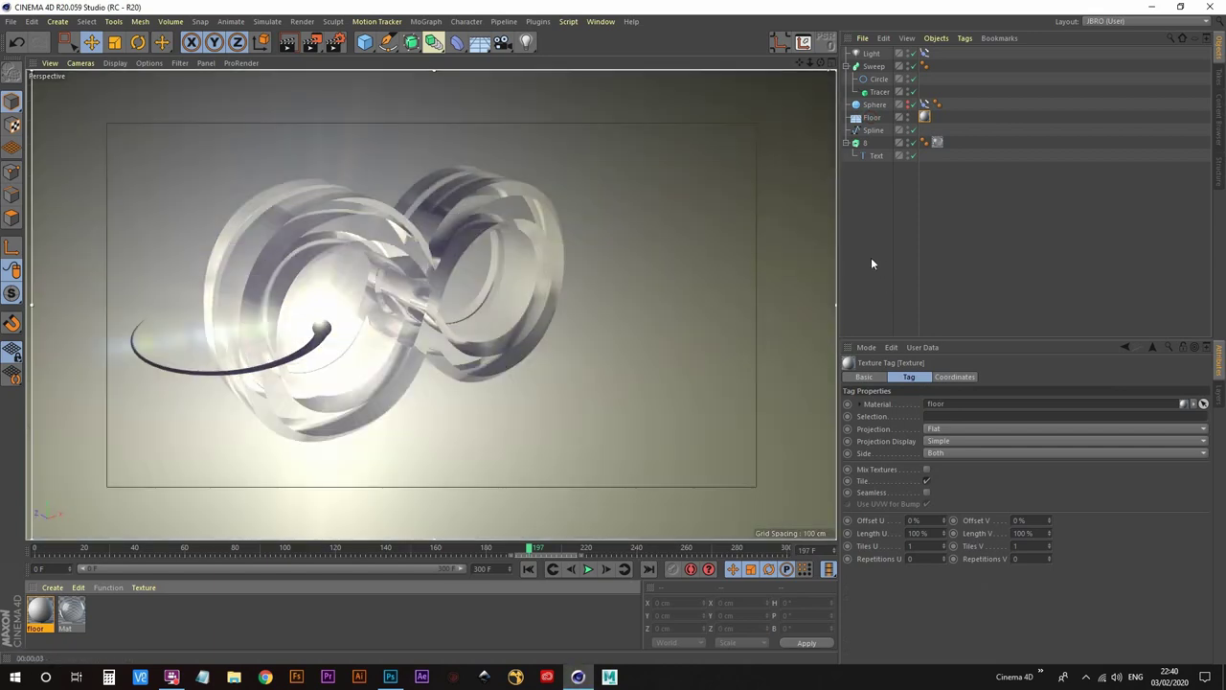
left_click(871, 257)
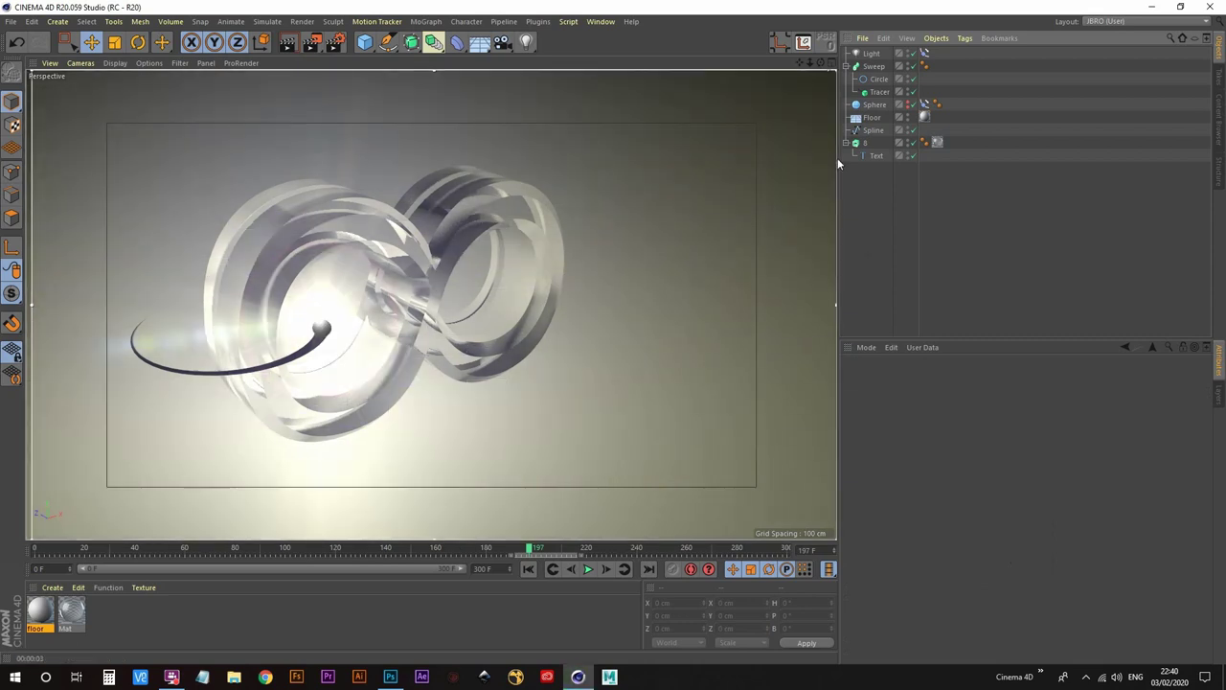
Set the light's shadow type to Area
left_click(869, 55)
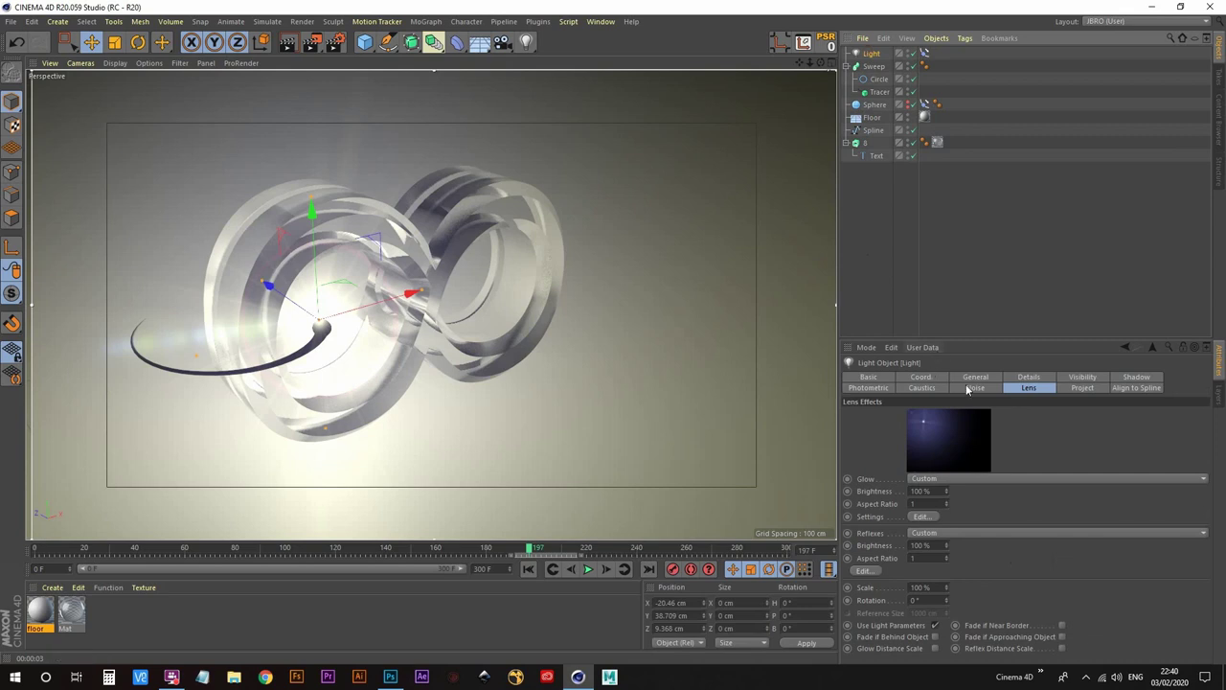
left_click(1136, 378)
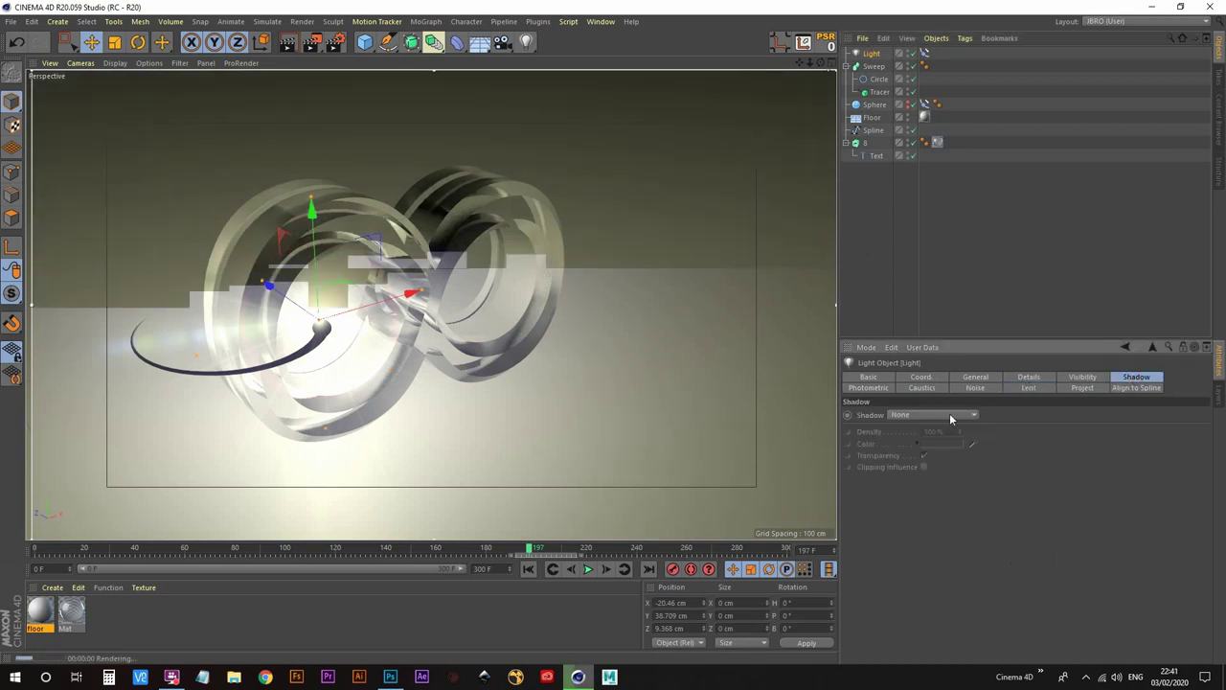
left_click(923, 414)
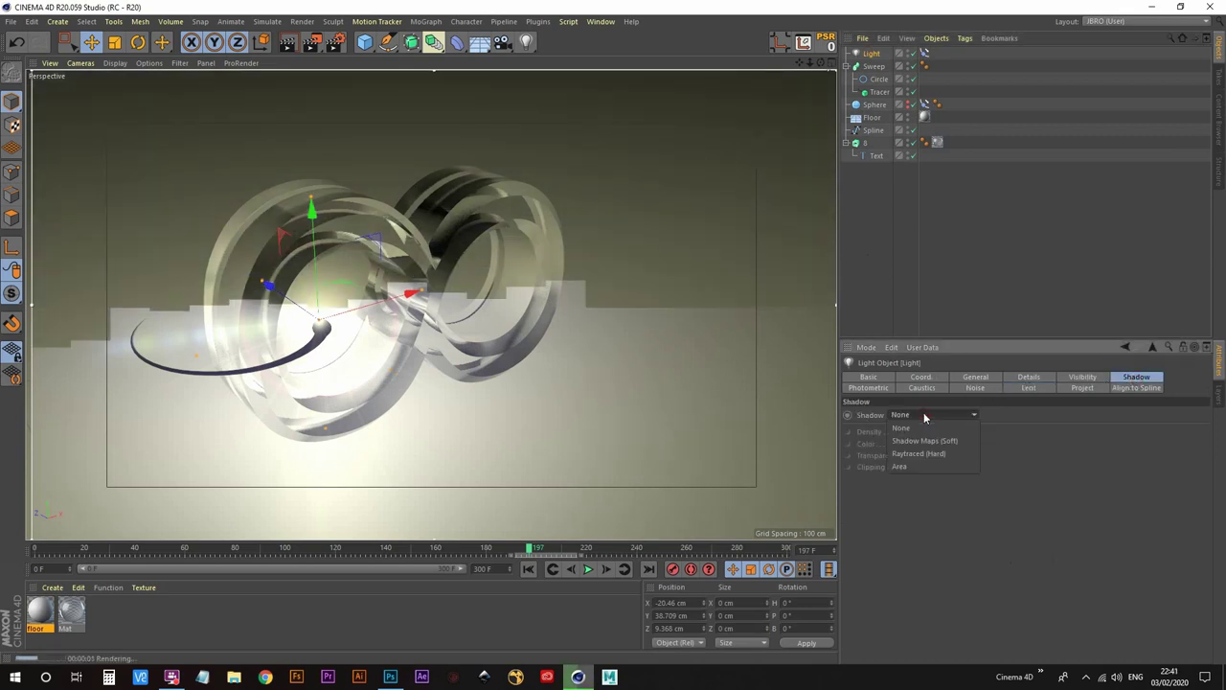
left_click(910, 465)
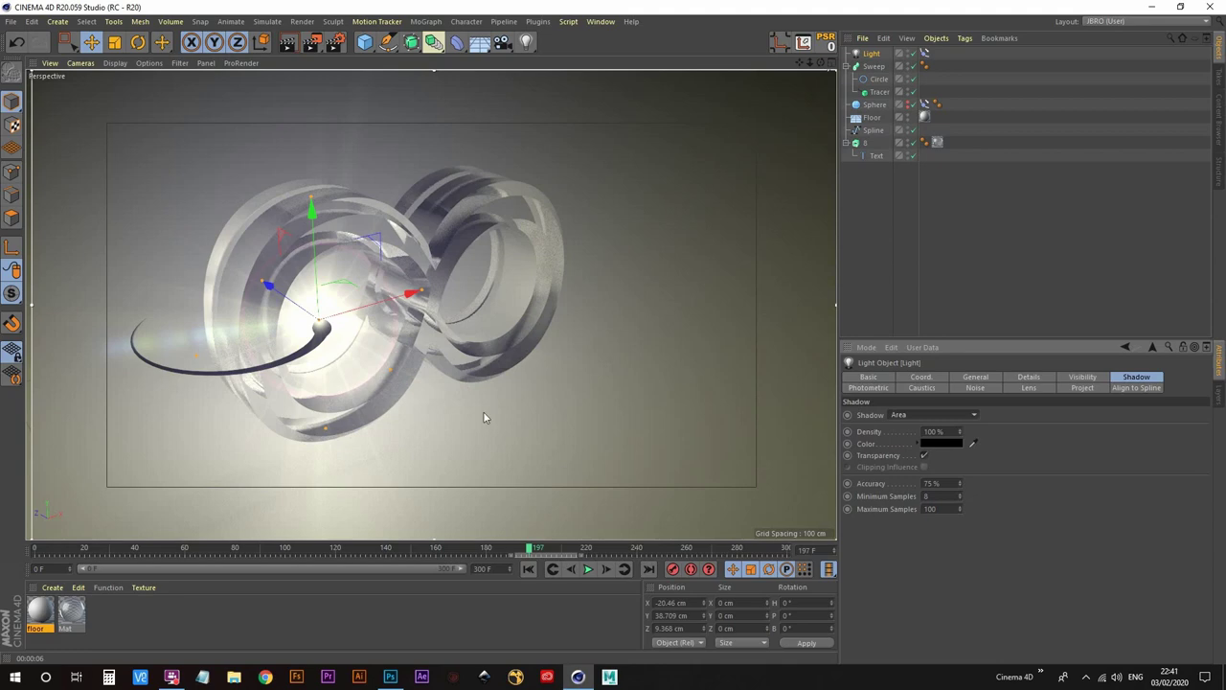
Play the animation in short stretches, stopping at frames 234 and 247, to check the area shadows in the render
left_click(588, 569)
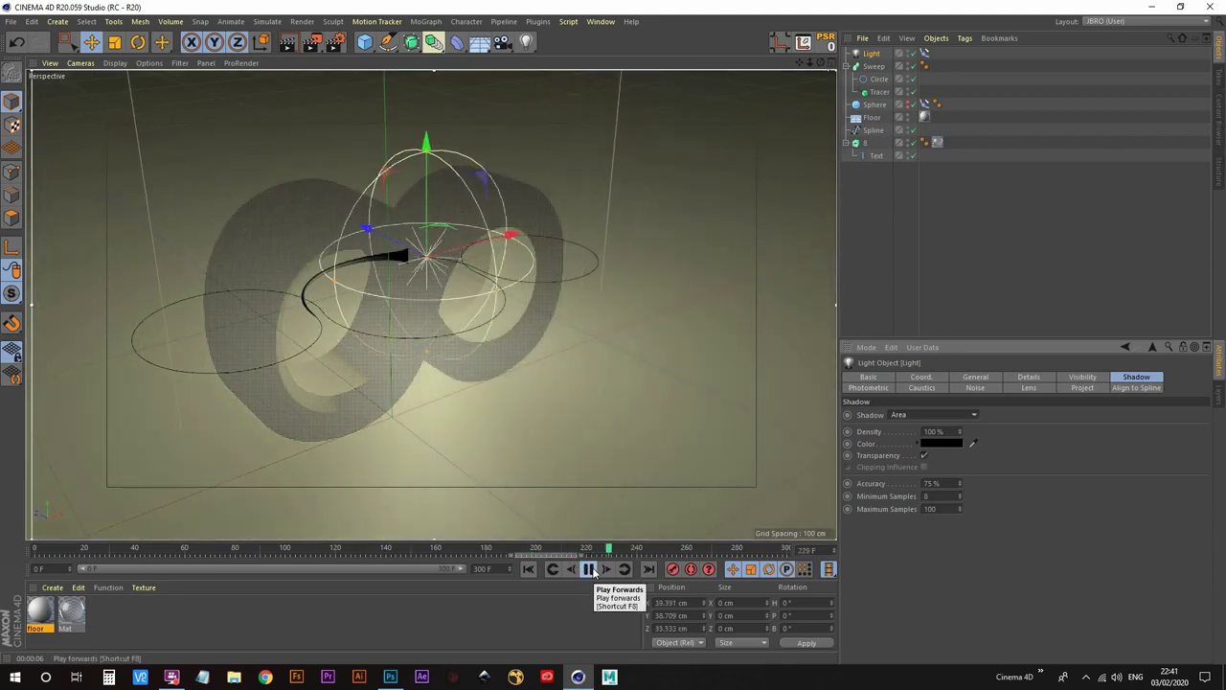
left_click(588, 569)
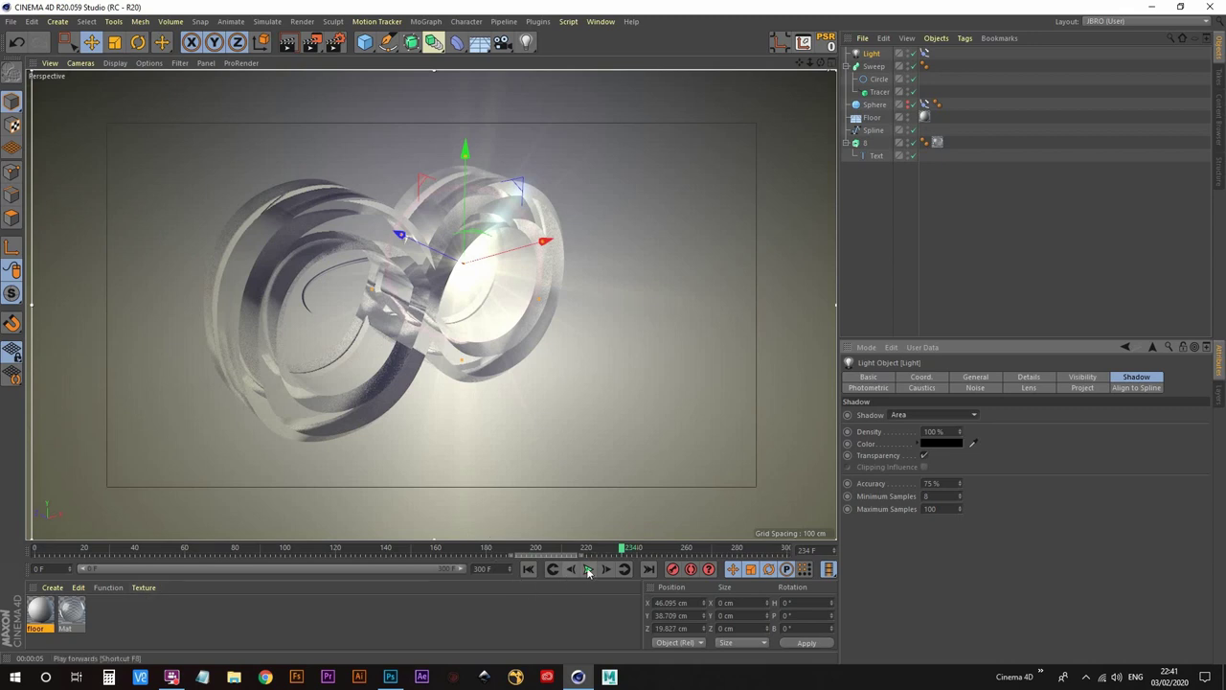
left_click(984, 377)
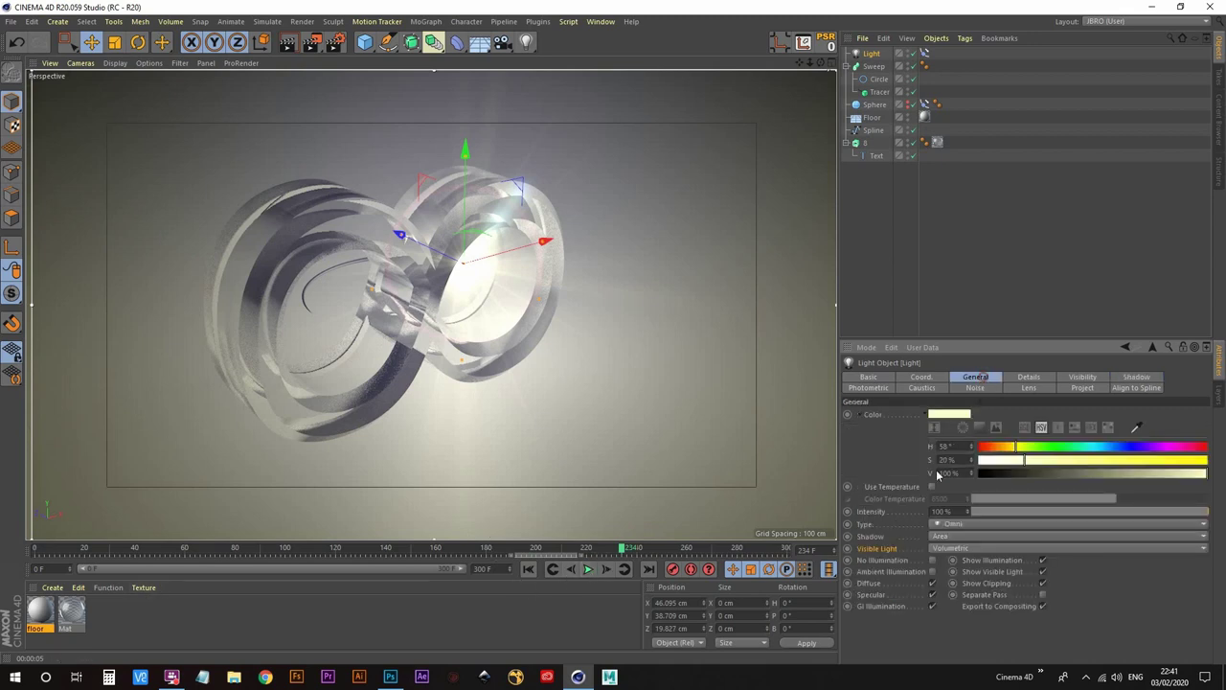
left_click(953, 537)
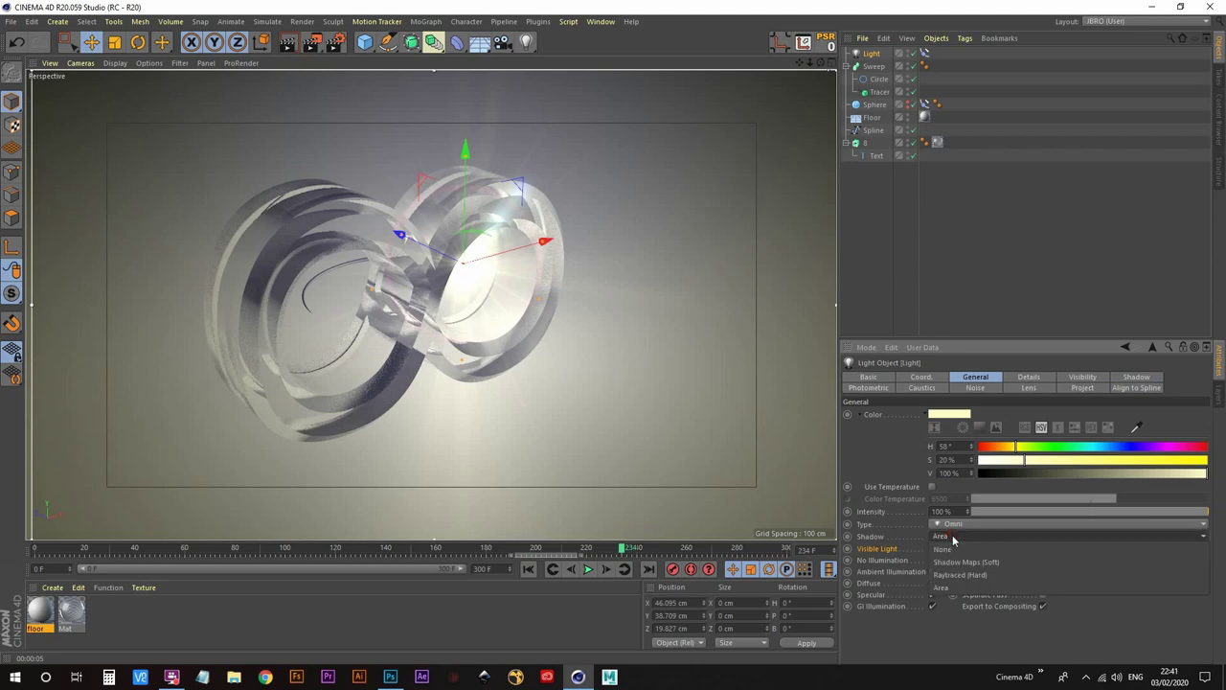
left_click(953, 540)
left_click(586, 569)
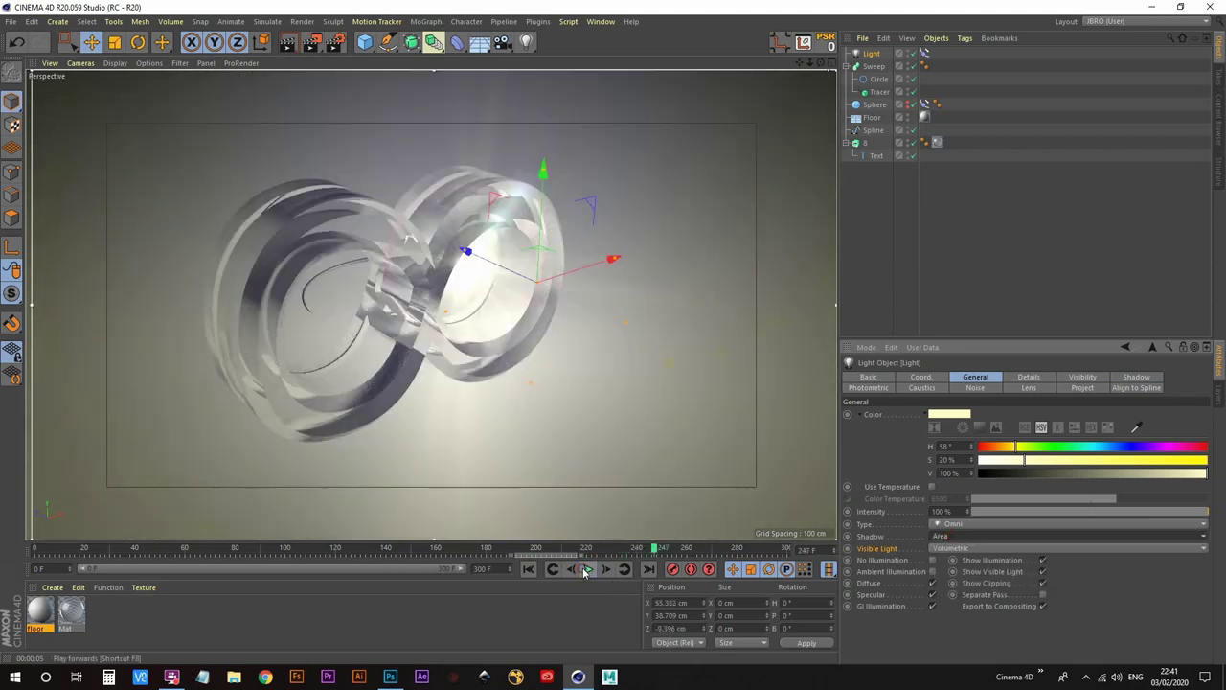
key("ctrl+r")
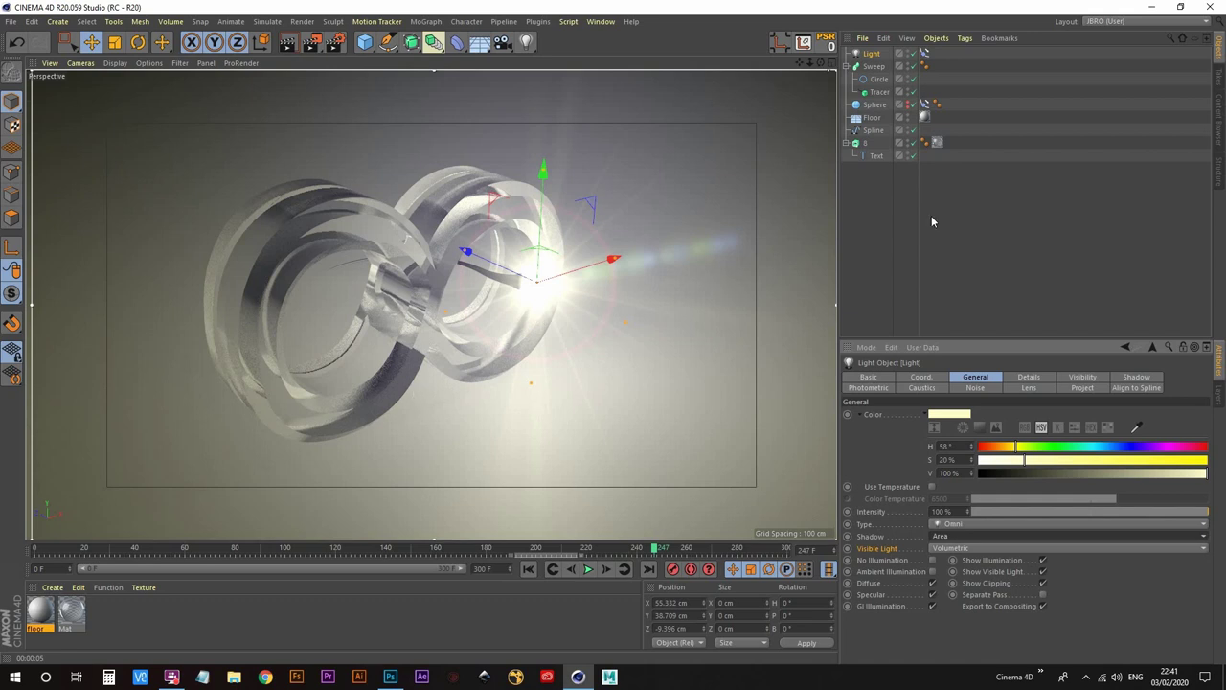
Enable Surface Caustics for the light
left_click(871, 54)
key("ctrl+r")
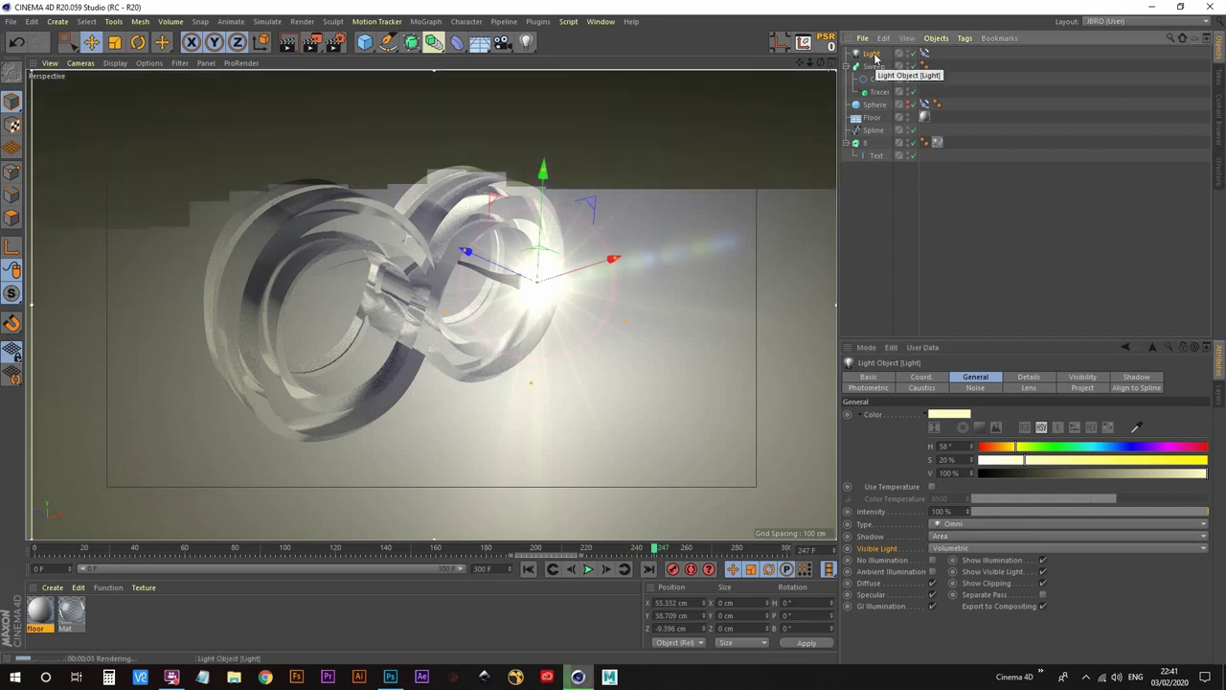
left_click(923, 387)
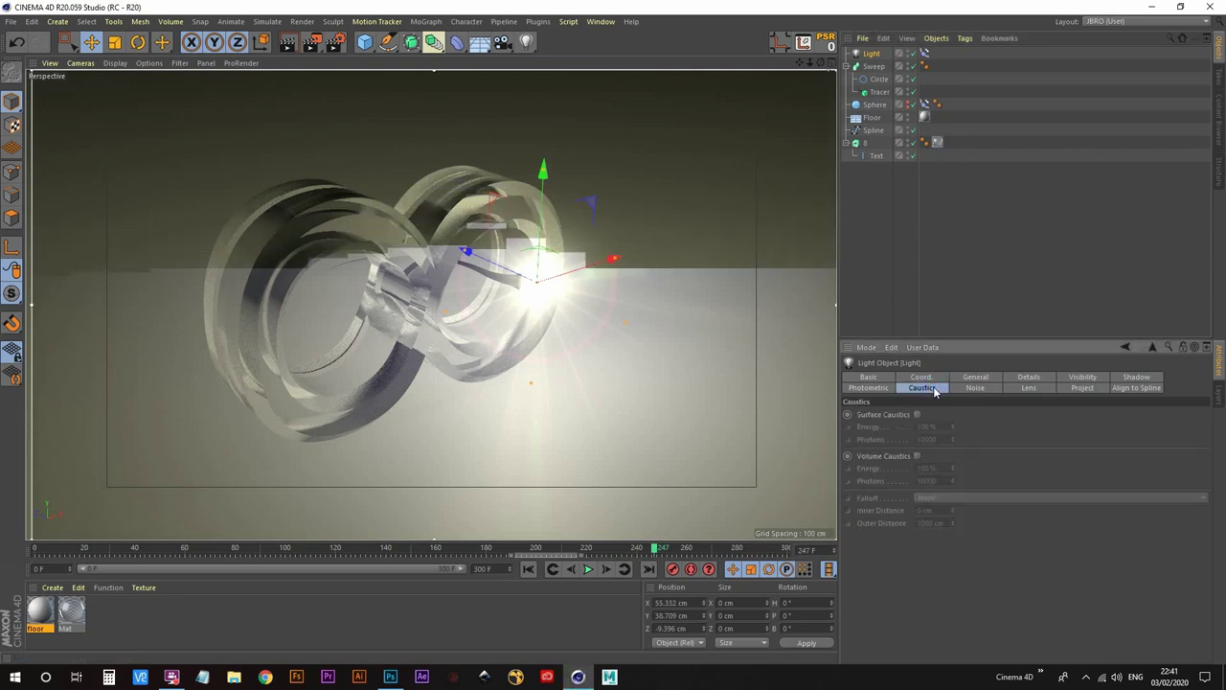
left_click(917, 414)
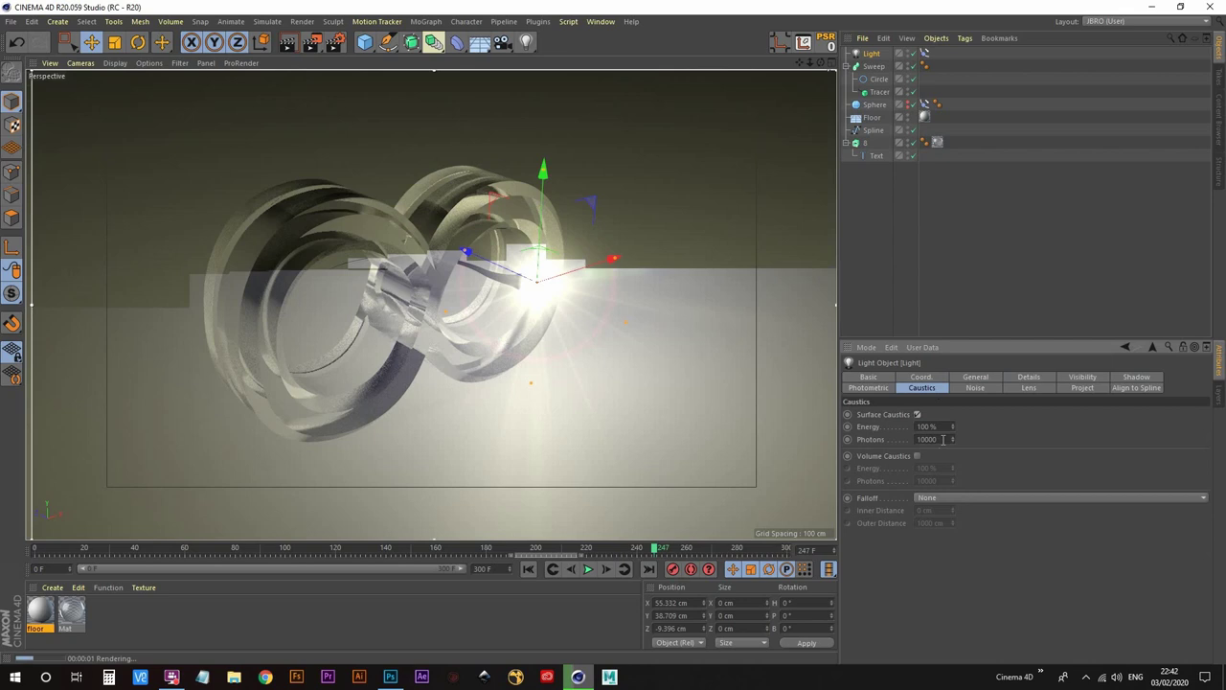
double_click(944, 438)
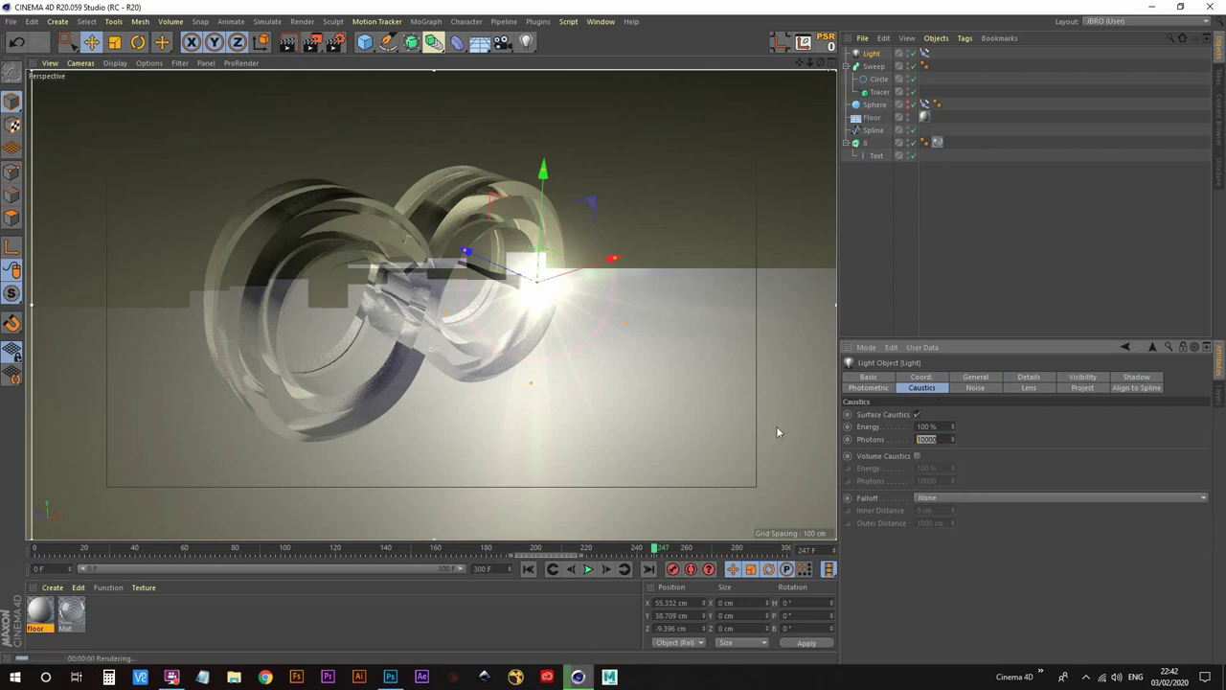
left_click(860, 229)
Turn off the Interactive Render Region and enable the Ambient Occlusion effect in the render settings
left_click(314, 42)
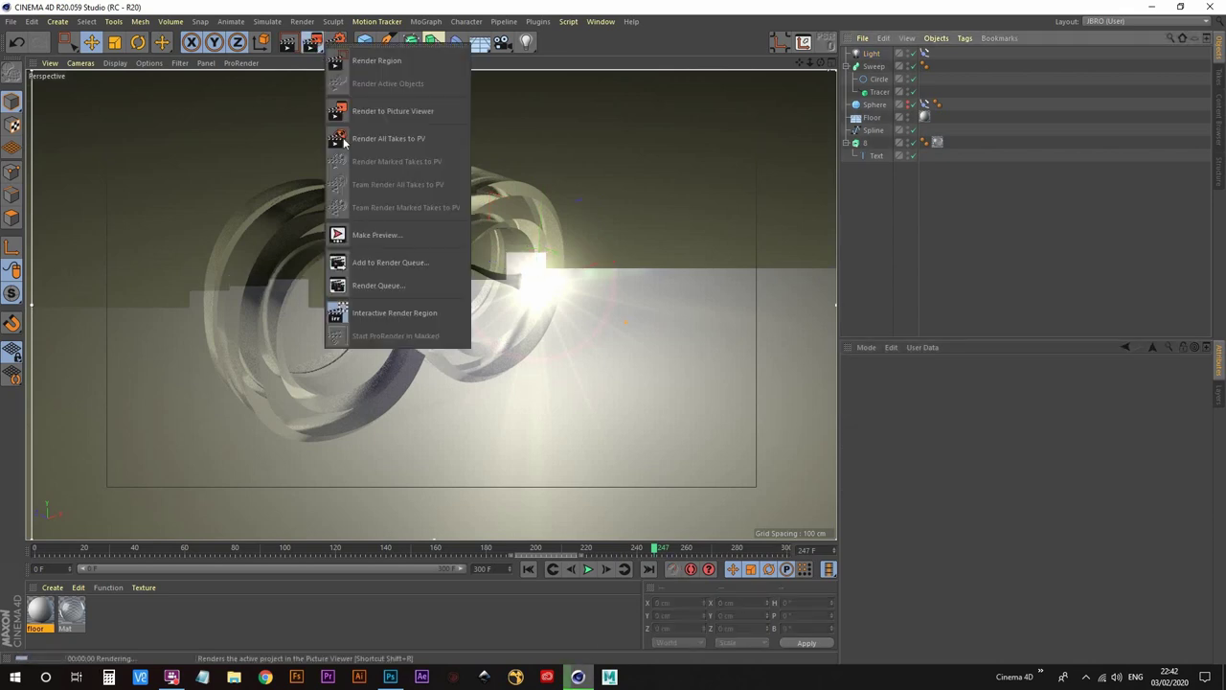
left_click(410, 313)
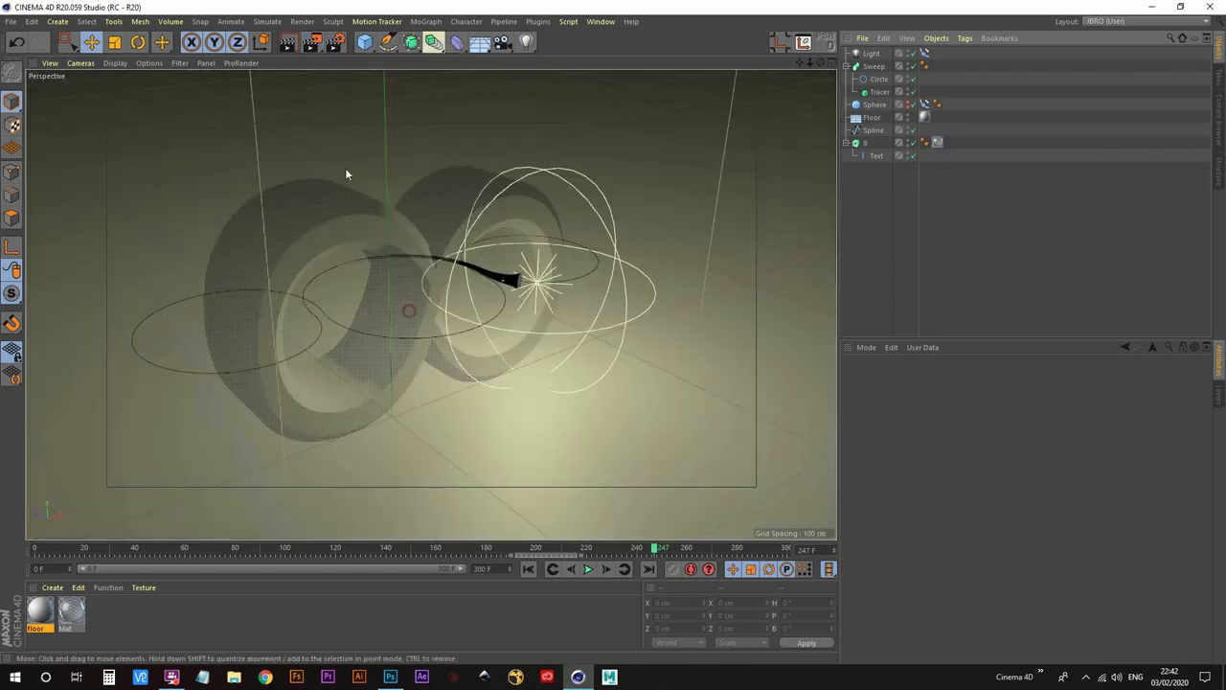
left_click(335, 43)
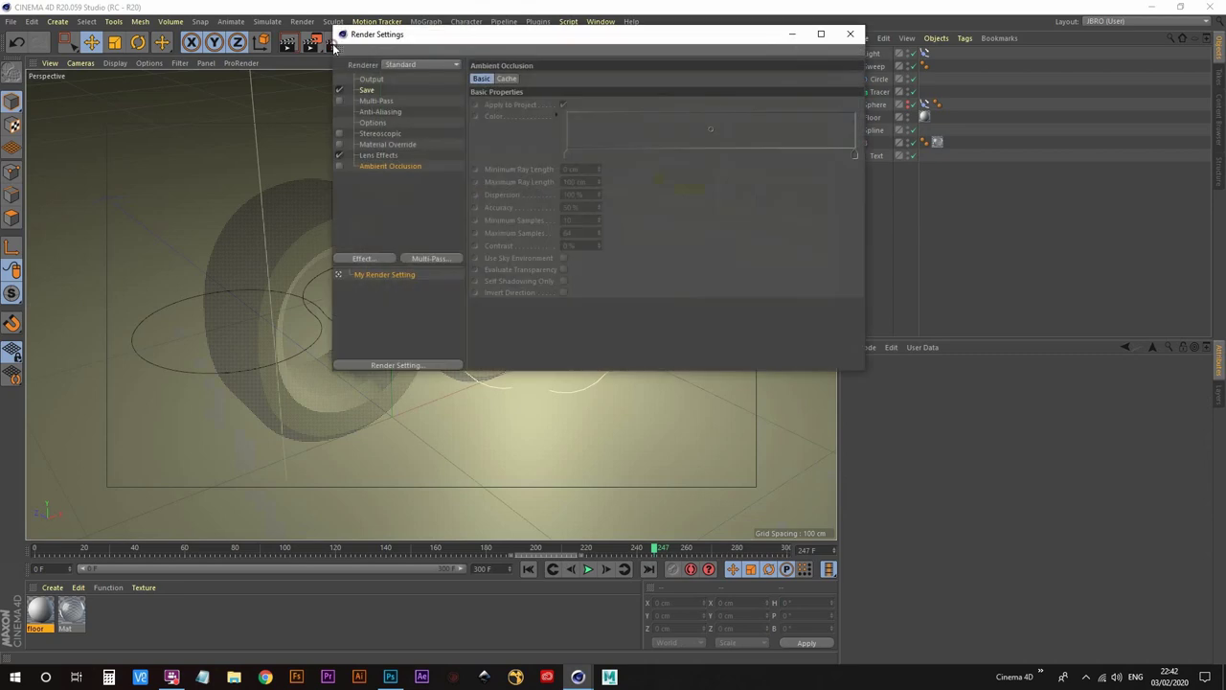
left_click(338, 167)
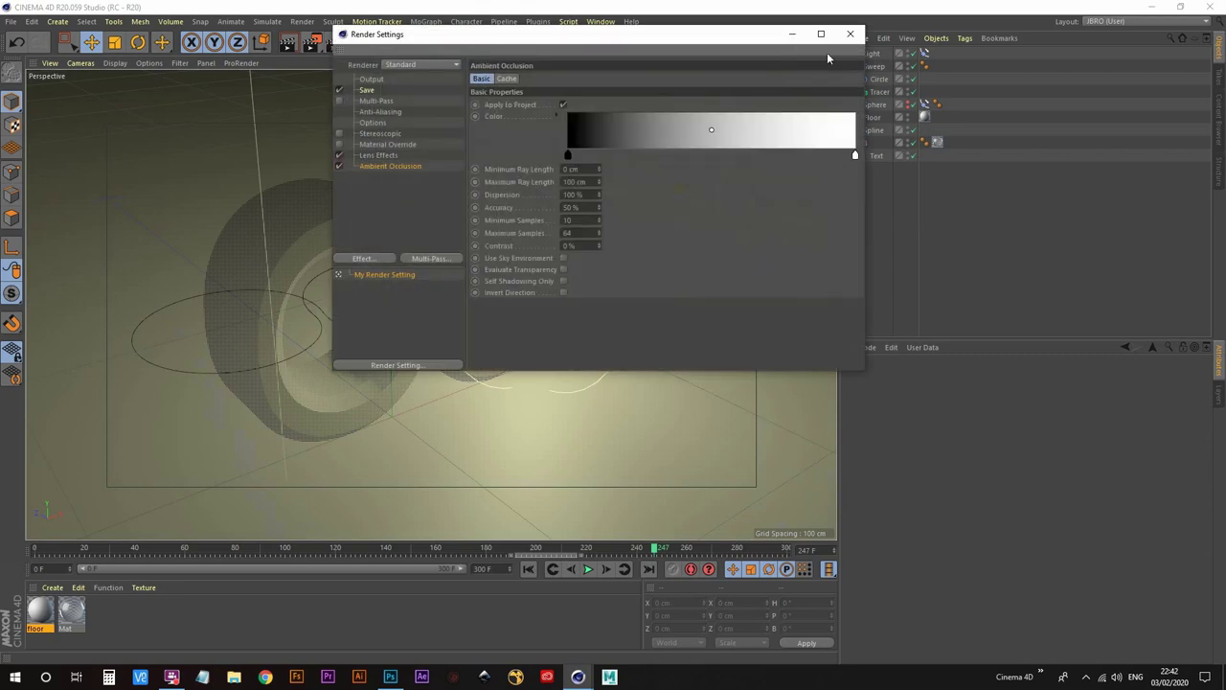
left_click(850, 34)
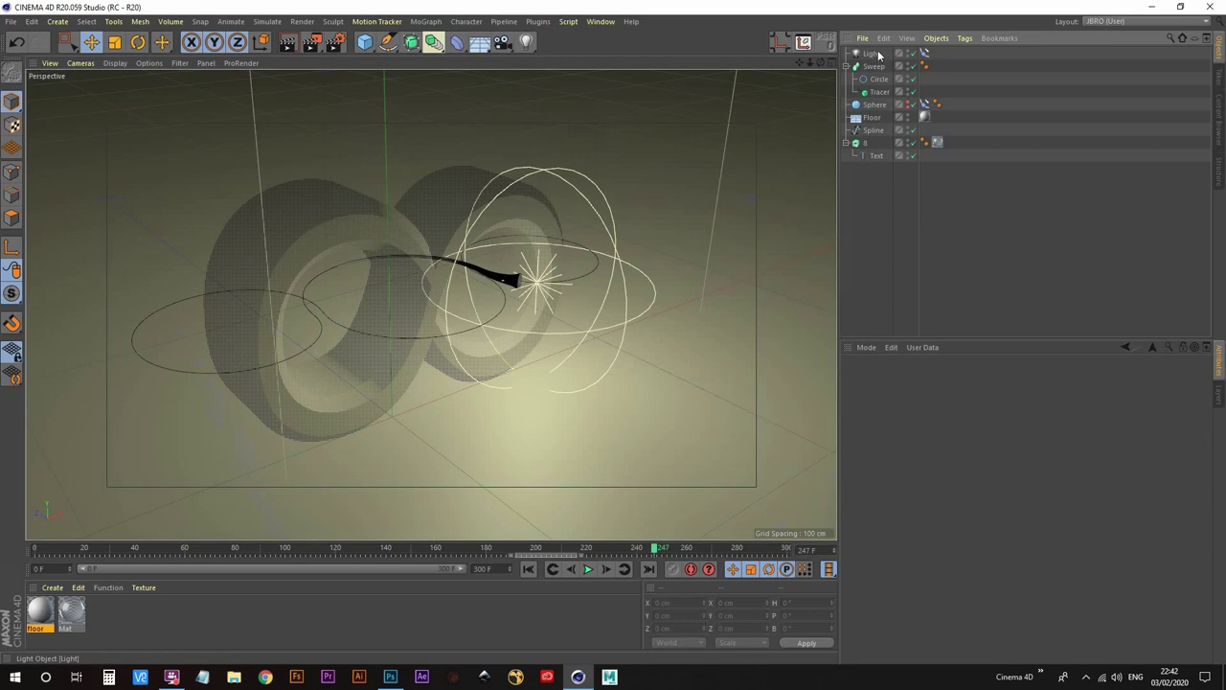
Review the light's shadow settings and render the perspective view to check the ambient occlusion
left_click(876, 54)
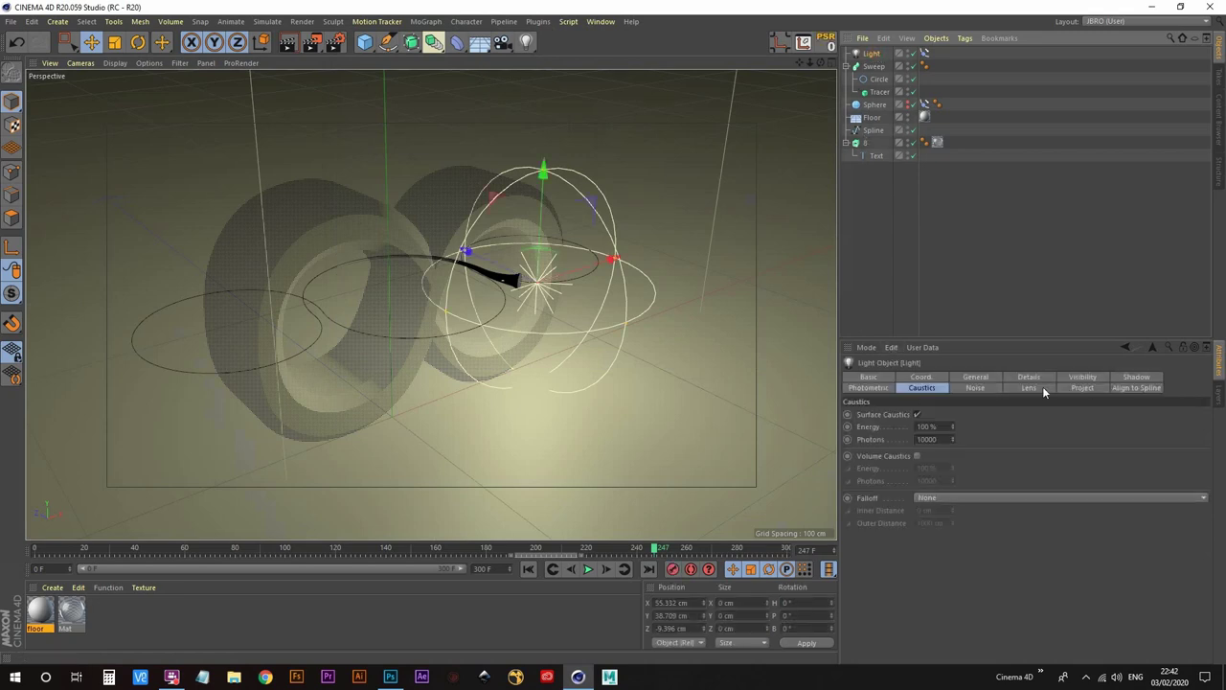
left_click(1136, 377)
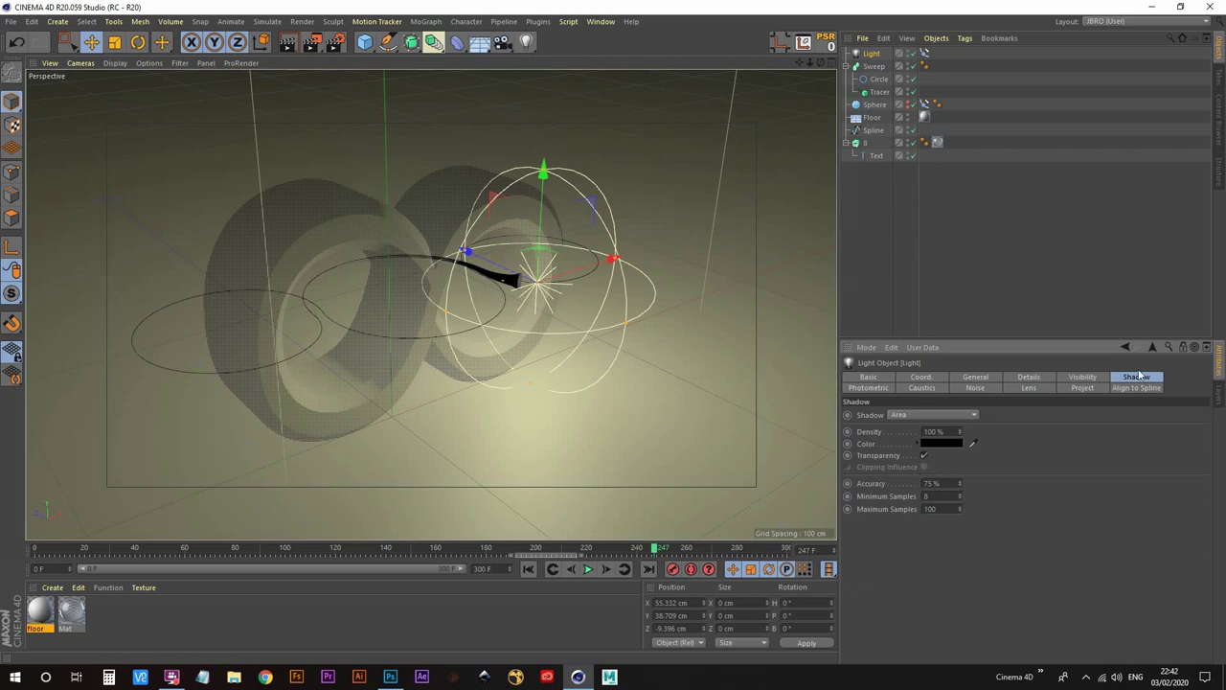
left_click(291, 43)
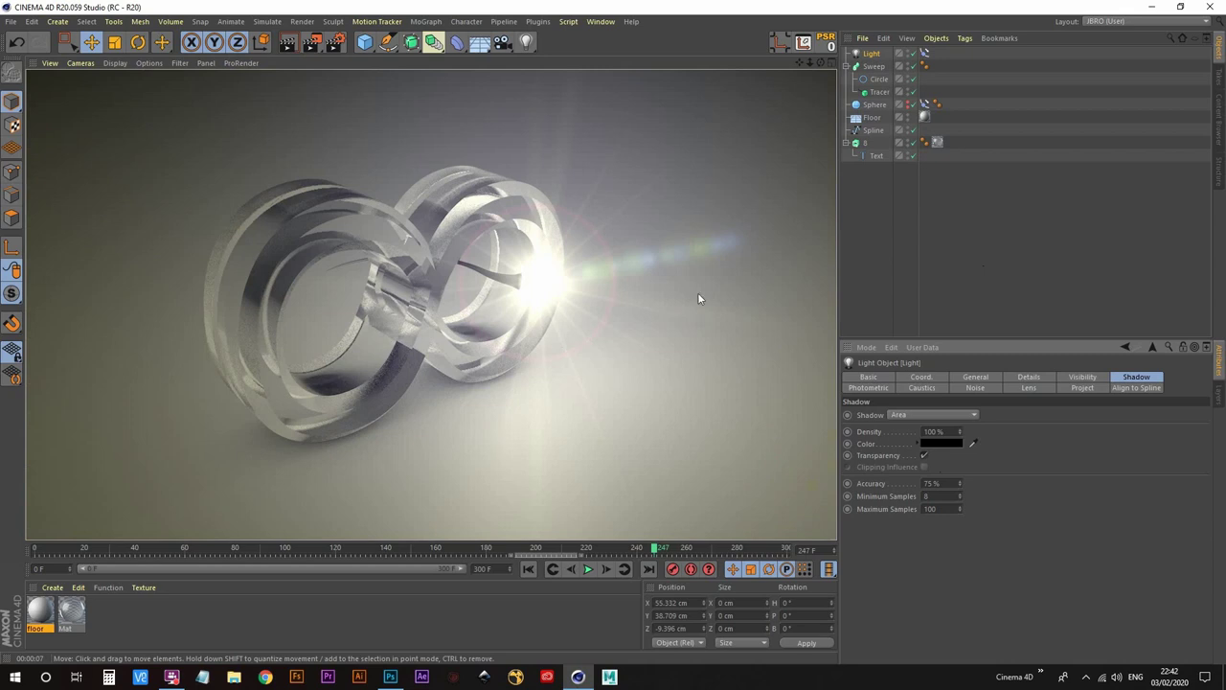
Add the Caustics effect to the render settings, keeping Surface Caustics on
left_click(338, 44)
left_click_drag(498, 33, 776, 50)
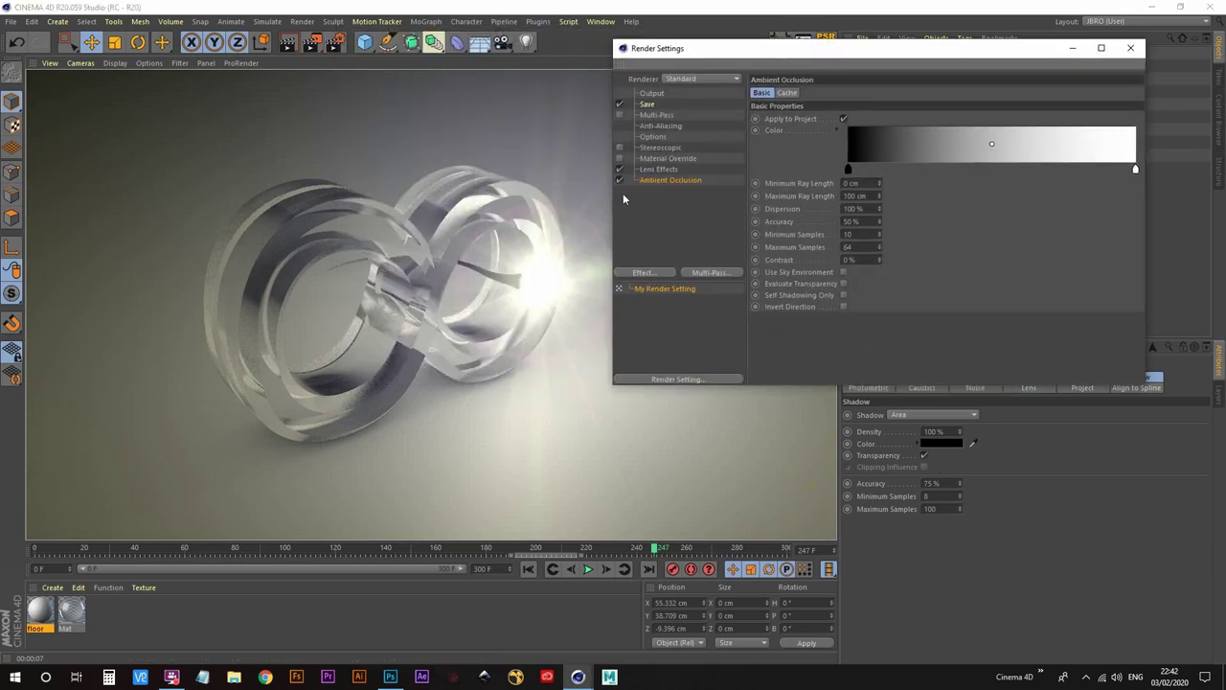
left_click(661, 273)
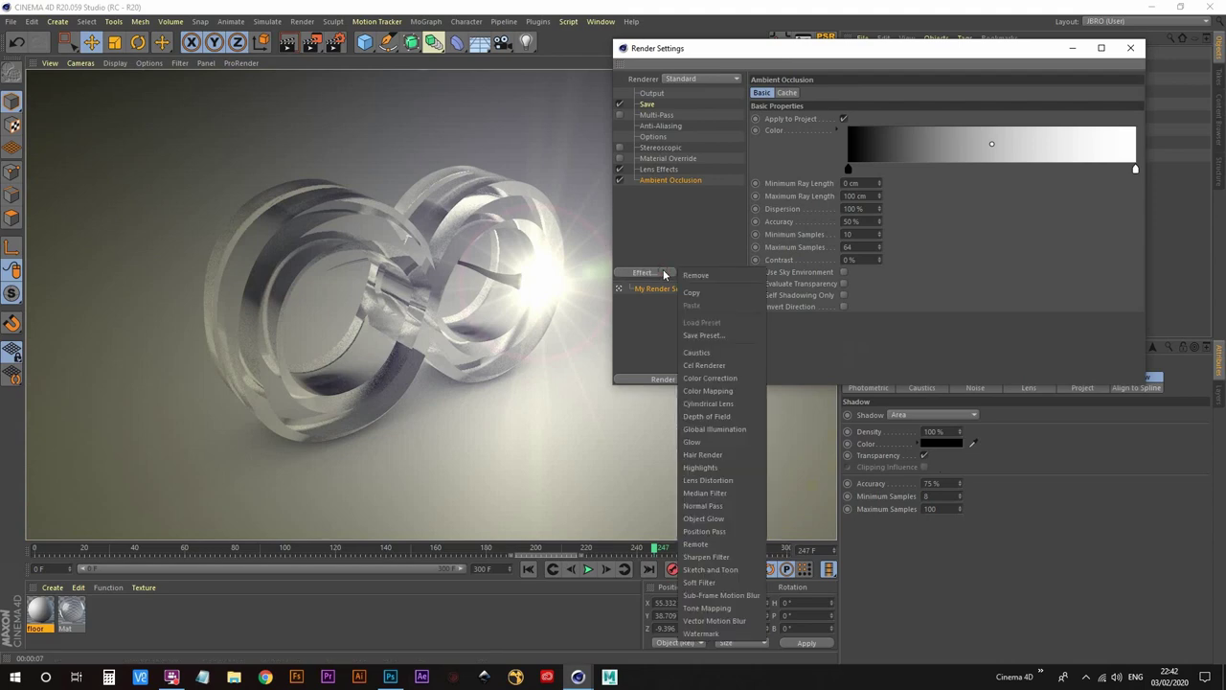
left_click(711, 351)
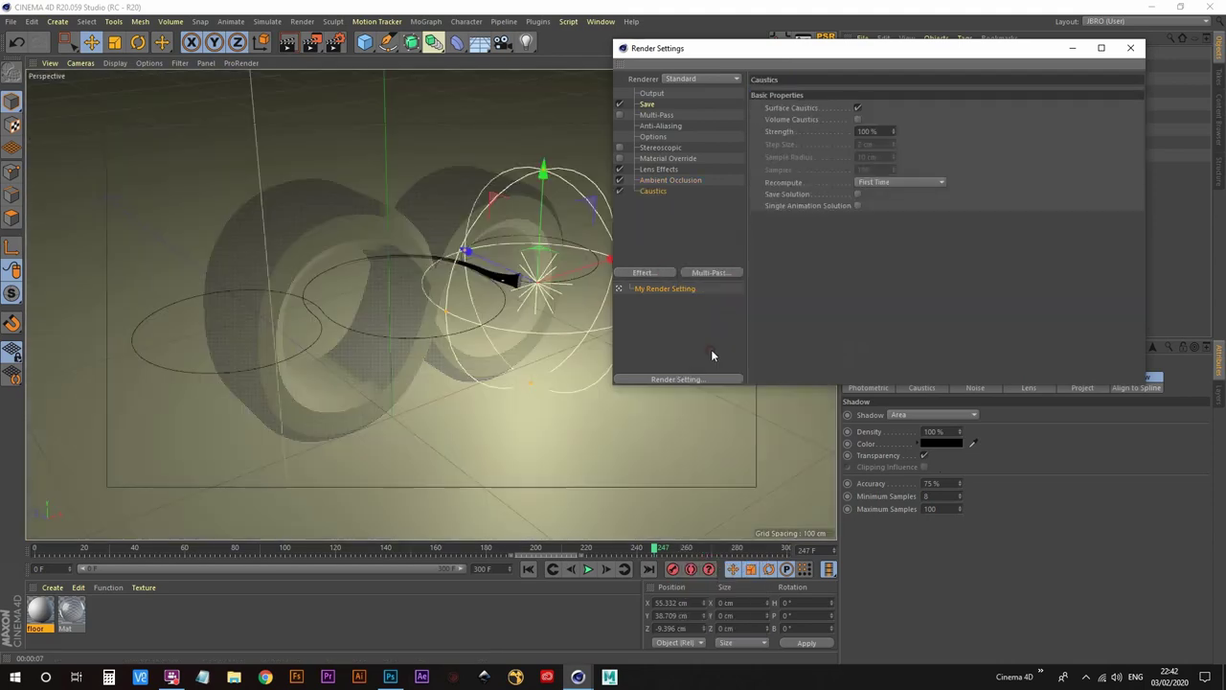
left_click(1130, 47)
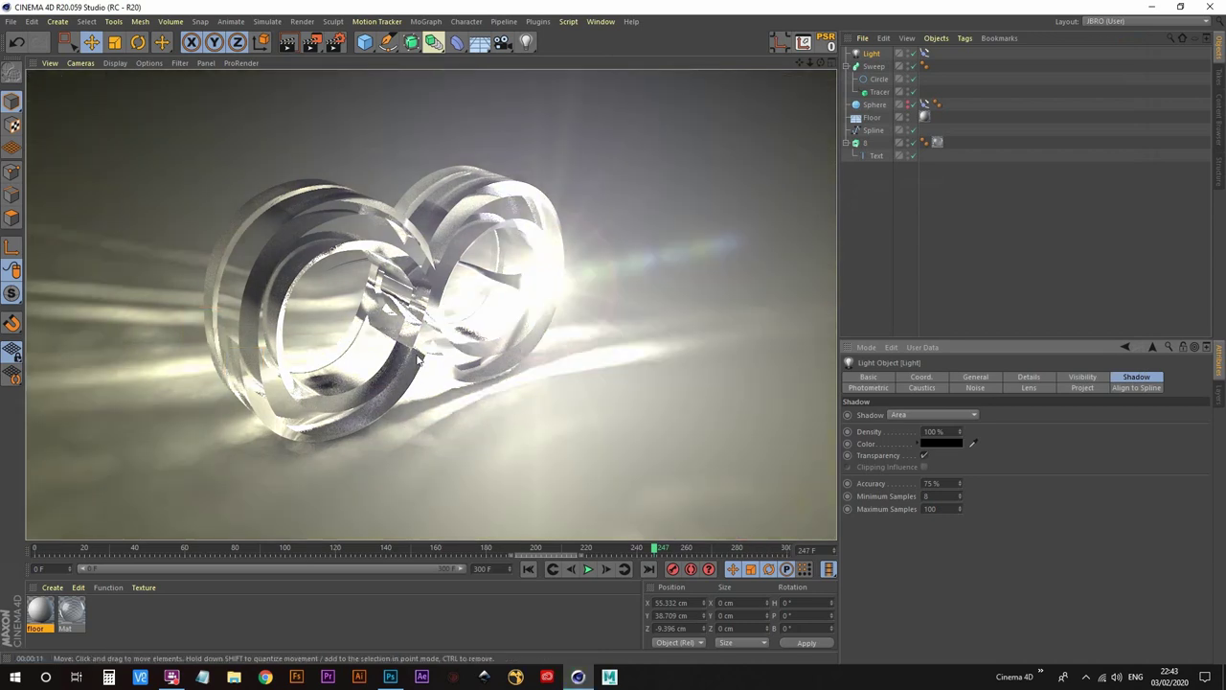
Set the light's surface caustics photons to 60000 and render the perspective view
left_click(872, 55)
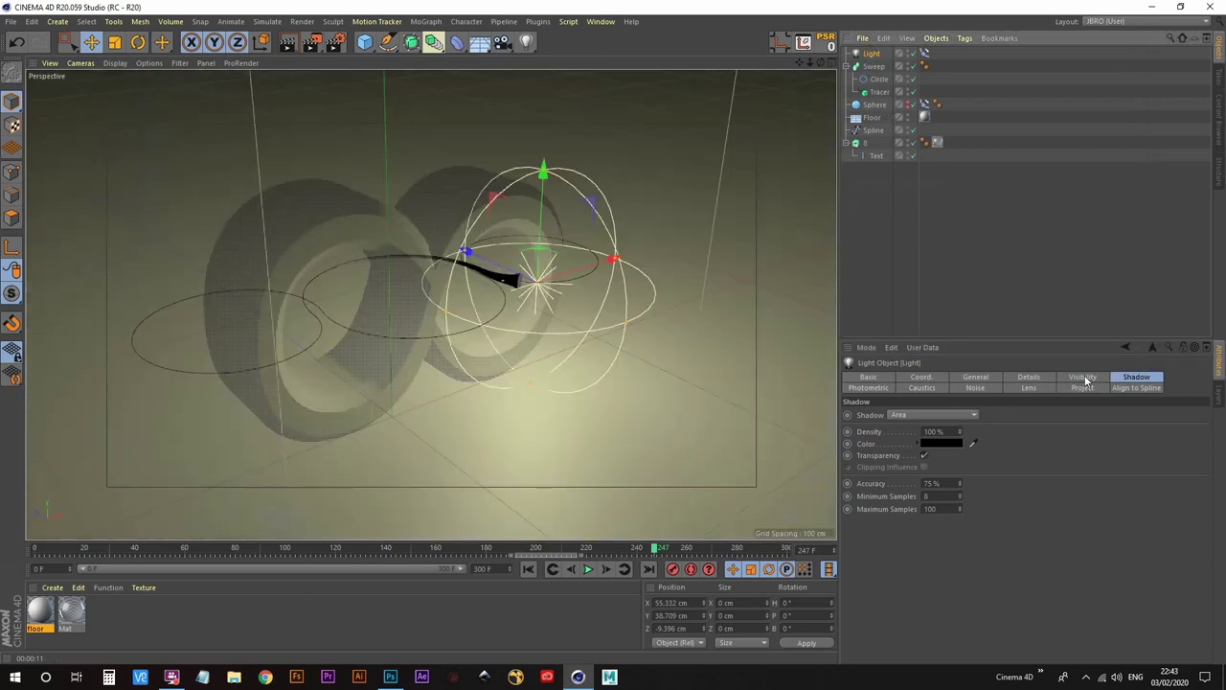
left_click(920, 387)
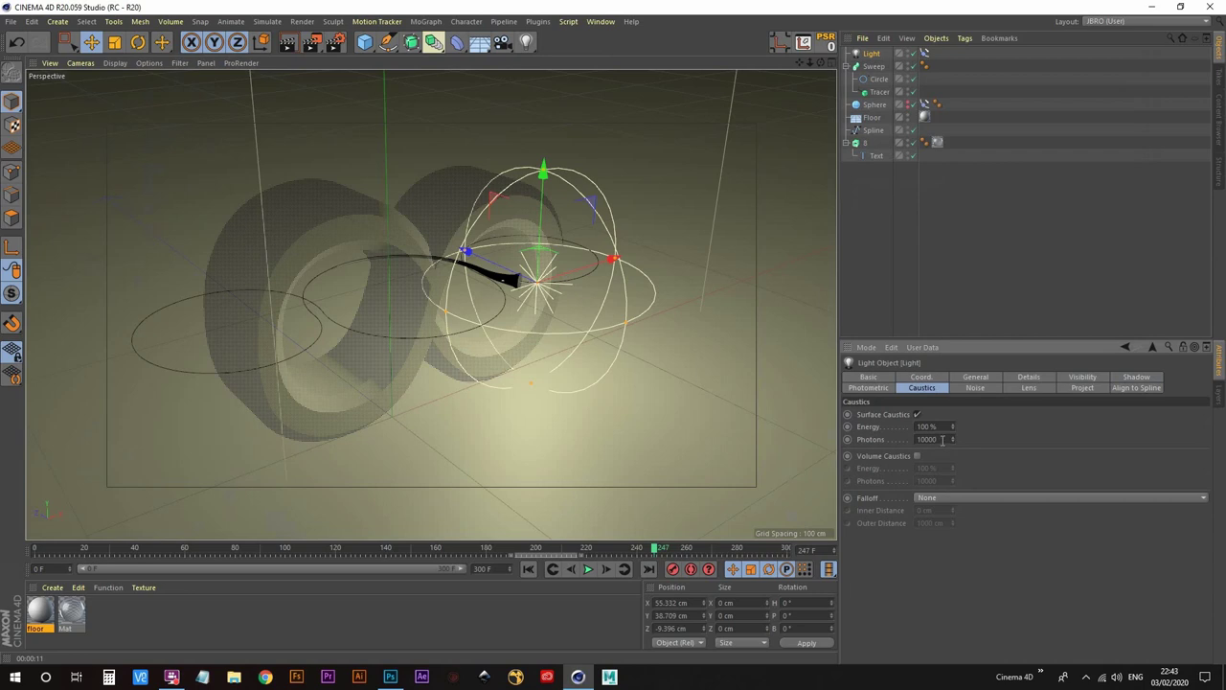
left_click(942, 439)
type("6")
left_click(288, 42)
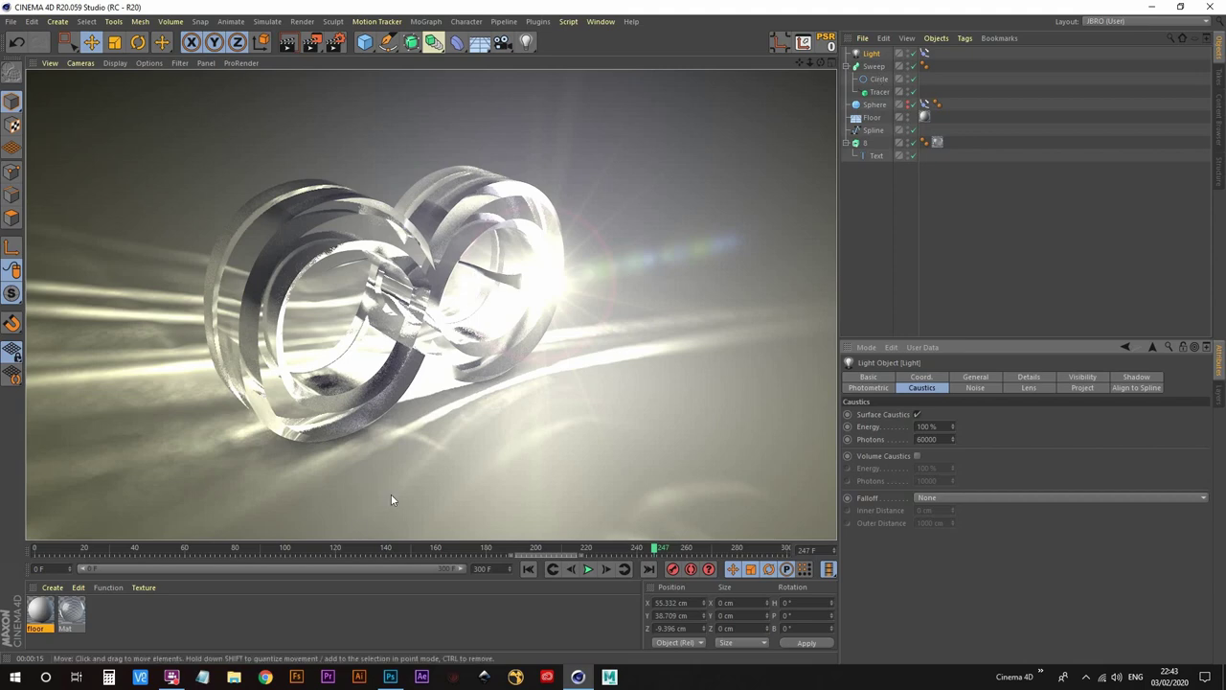
Duplicate the glass material Mat and name the copy tadpole
left_click(71, 616)
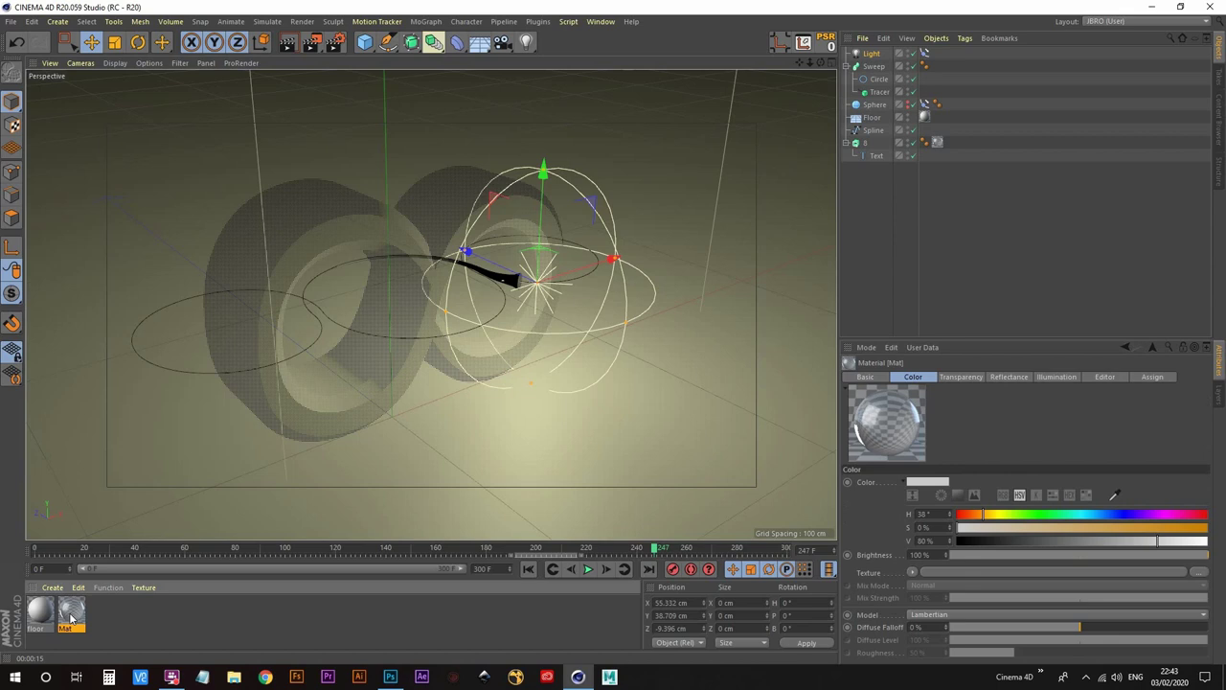
left_click_drag(71, 618, 101, 615)
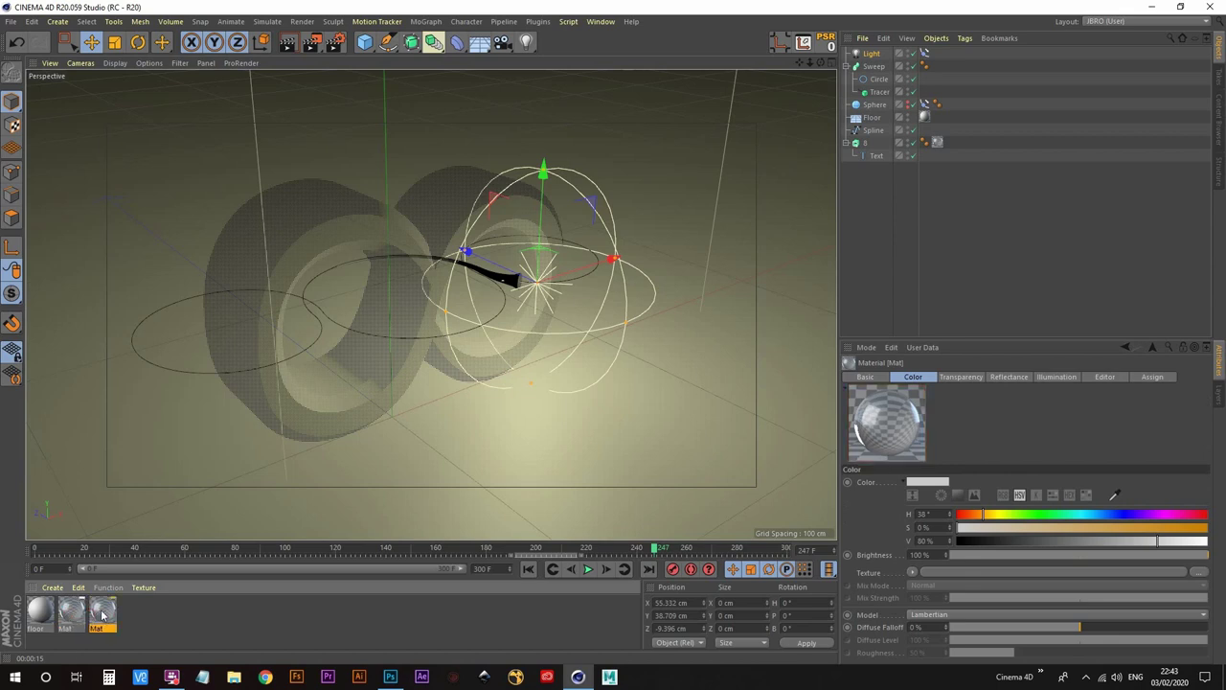
double_click(103, 614)
left_click(593, 86)
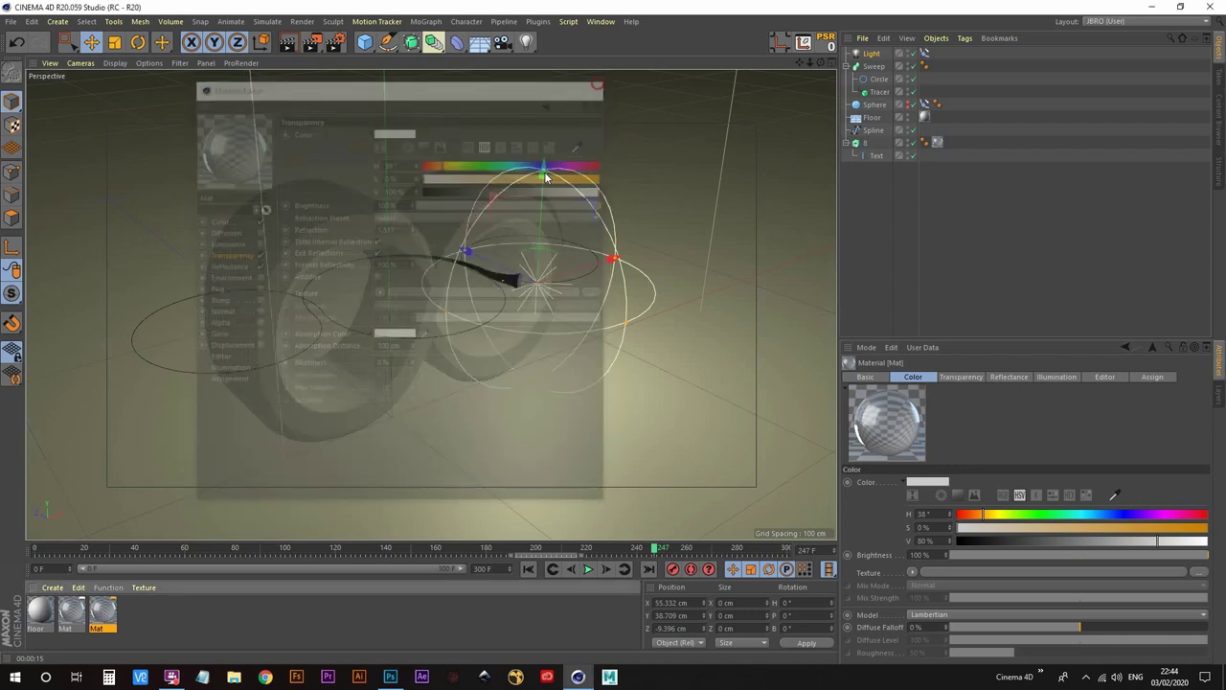
double_click(103, 627)
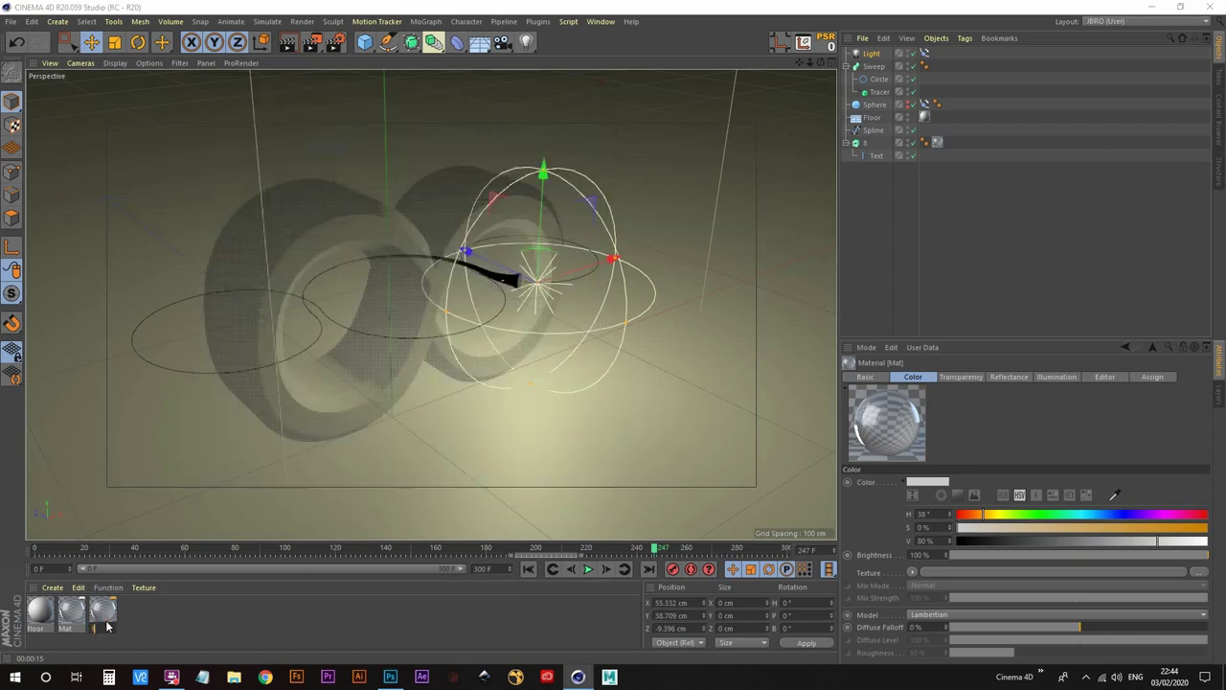
type("tadpole")
key("Return")
Set the tadpole material's transparency color to orange with H 42°, S 100% and V 100%
double_click(108, 615)
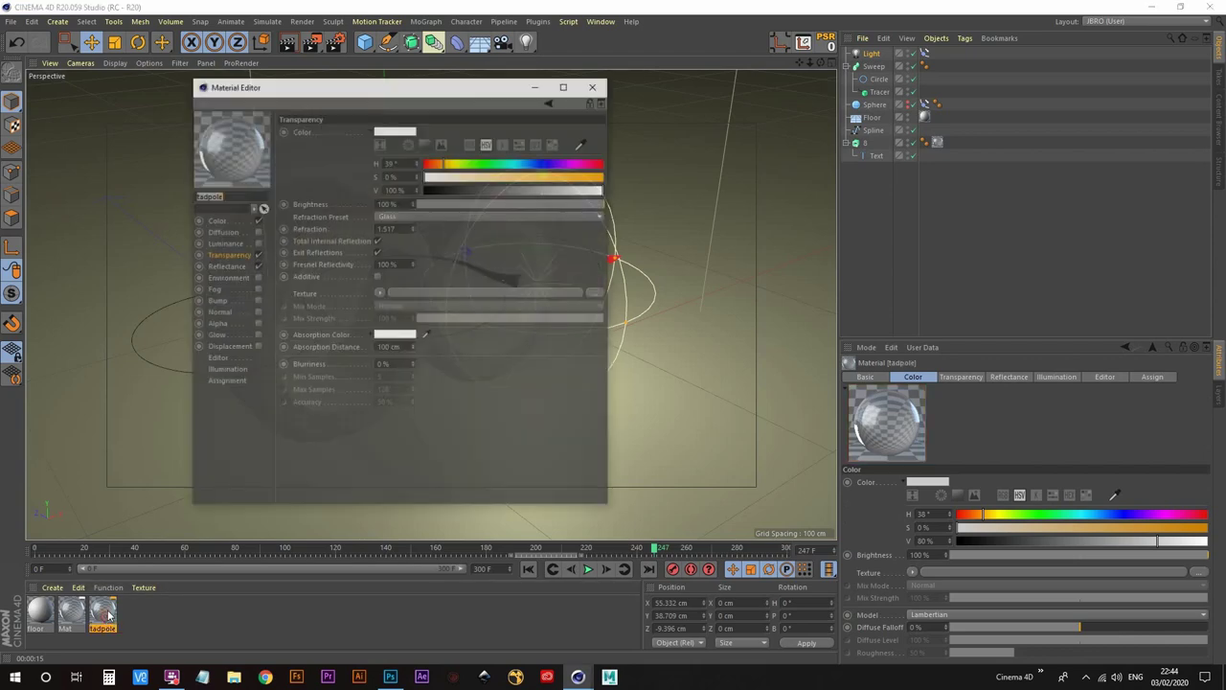
left_click_drag(531, 101, 799, 94)
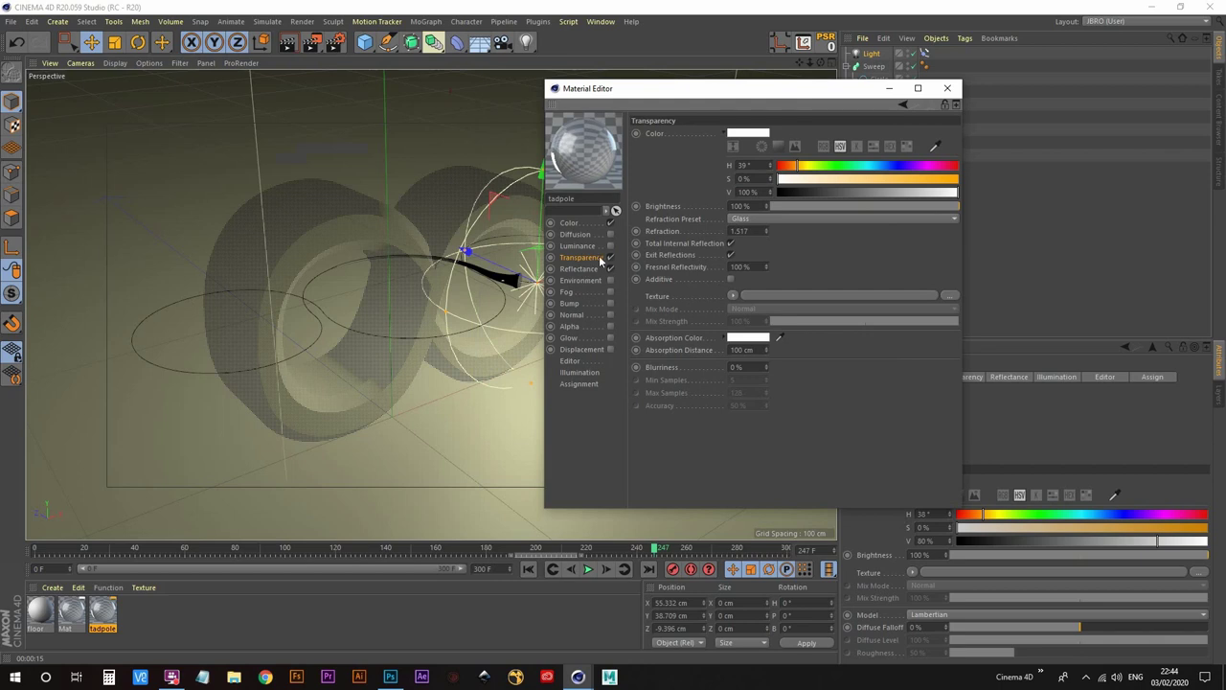
left_click(799, 166)
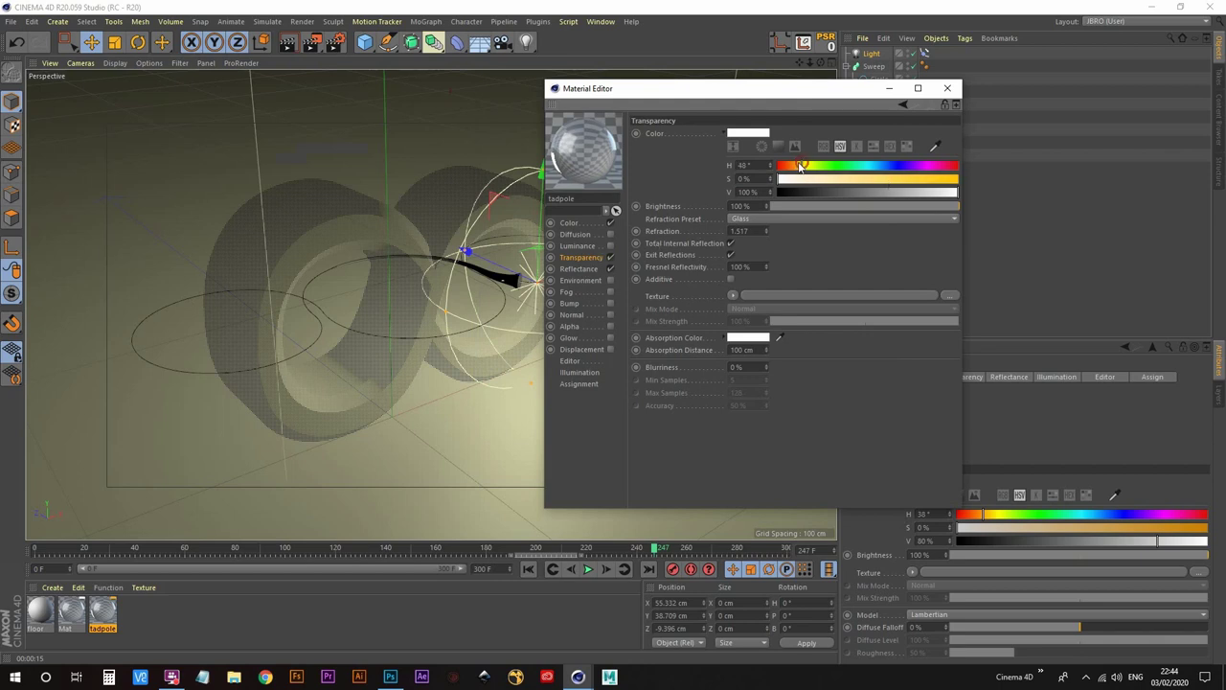
left_click(915, 179)
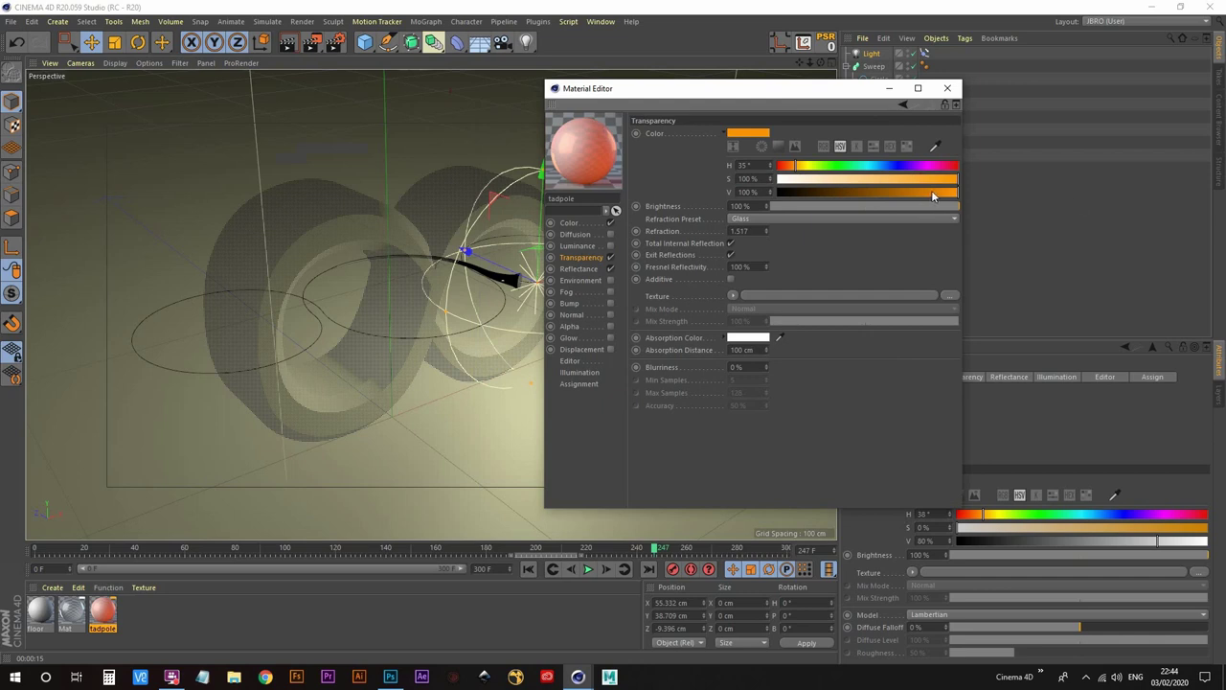
left_click(802, 166)
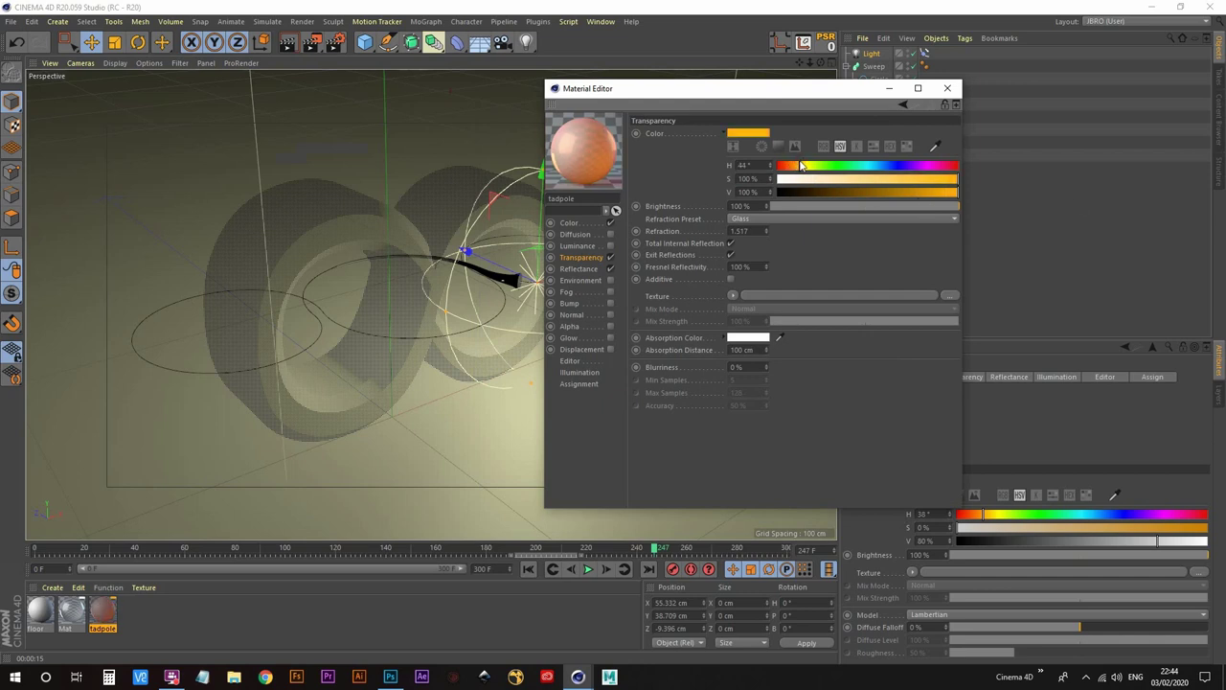
left_click(800, 167)
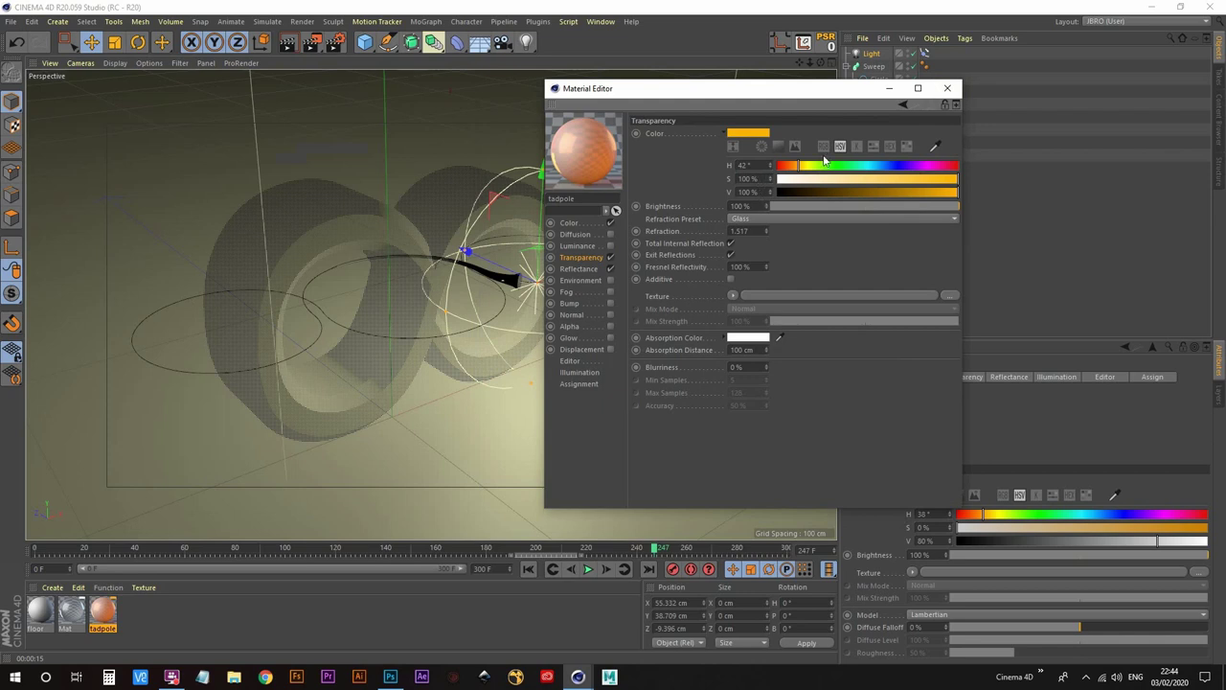
left_click(947, 89)
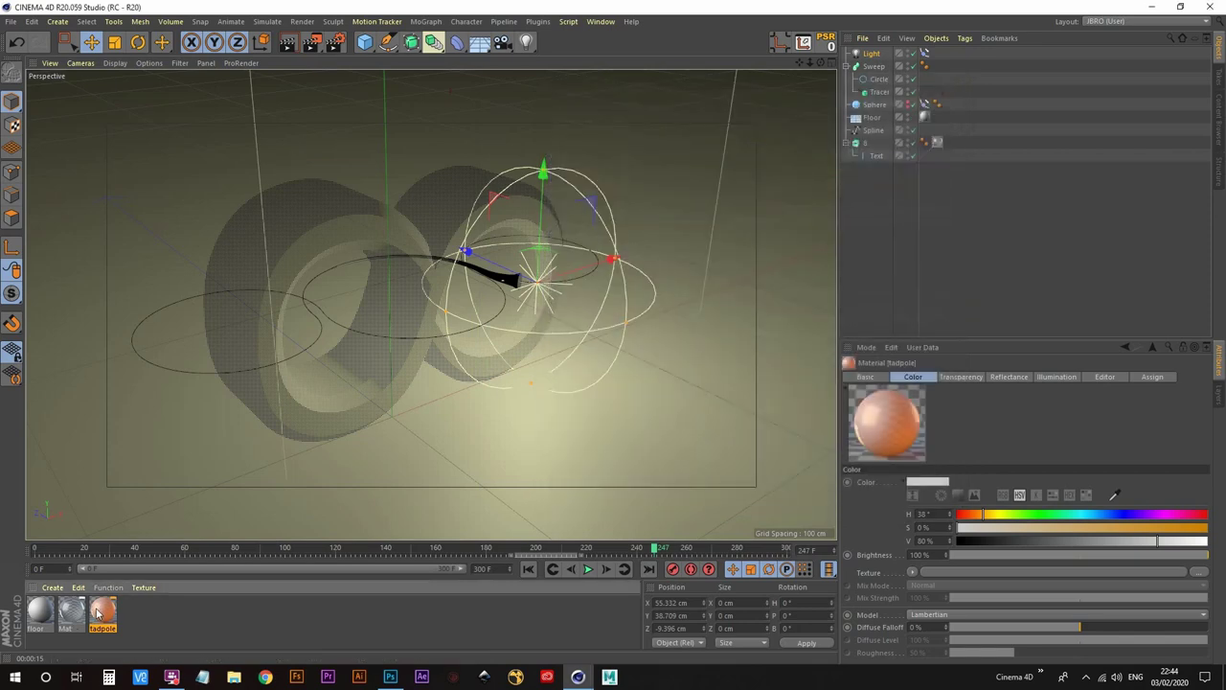
Apply the tadpole material to the Sweep object and render the perspective view
left_click_drag(100, 613, 873, 67)
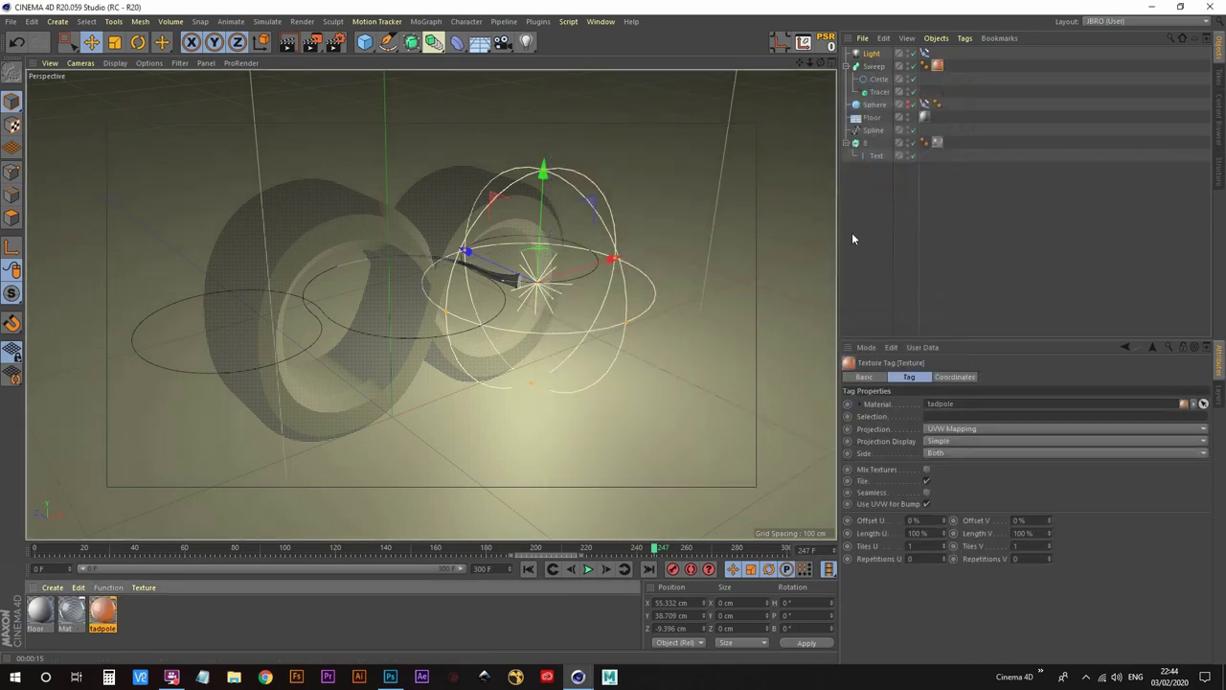
left_click(851, 231)
key("ctrl+r")
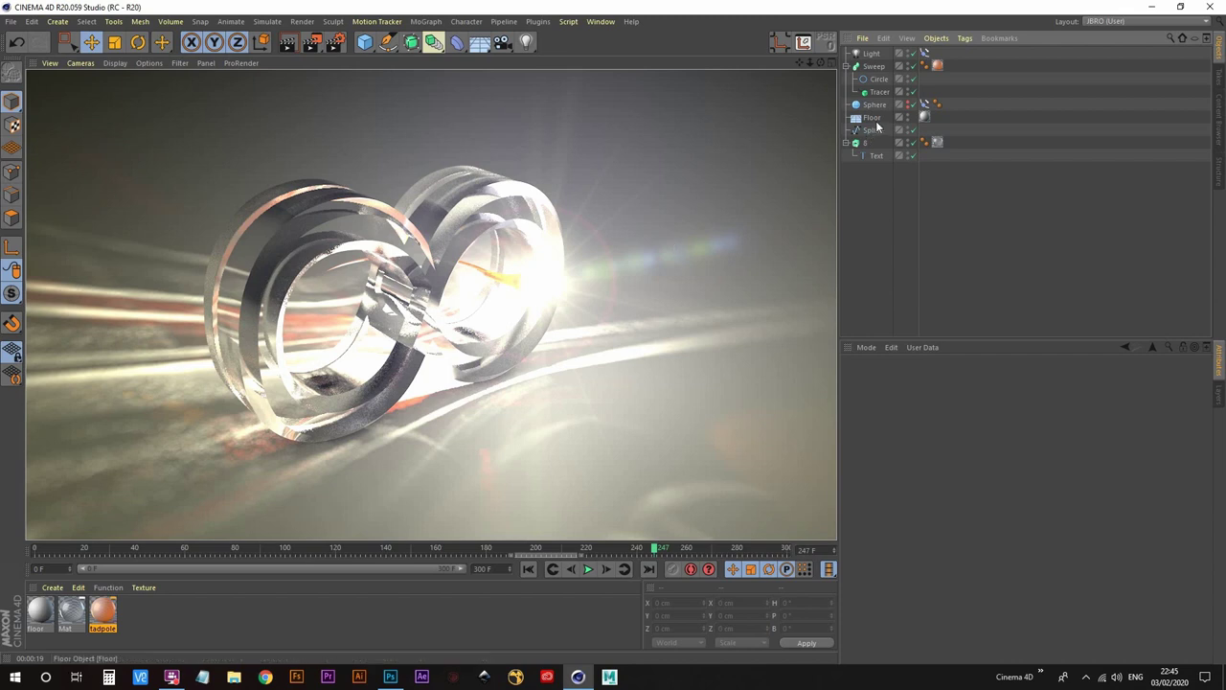
Set the render anti-aliasing to Best with a max level of 2x2 and render the perspective view
left_click(336, 44)
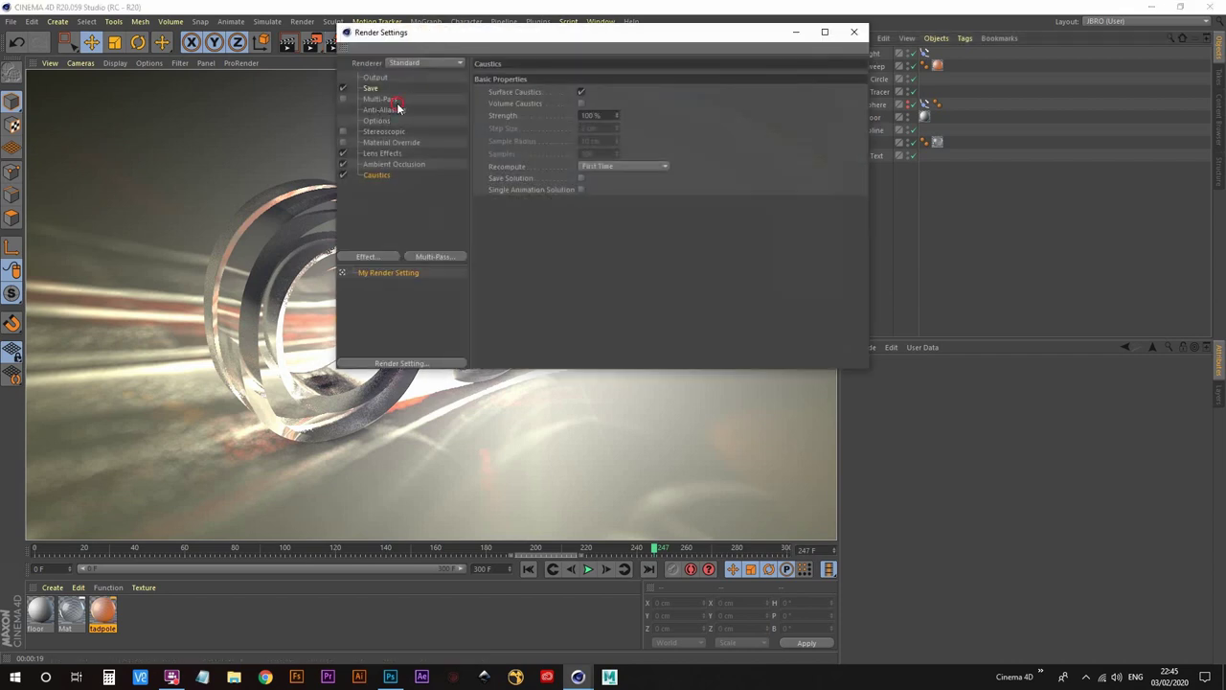
left_click(398, 109)
left_click(613, 77)
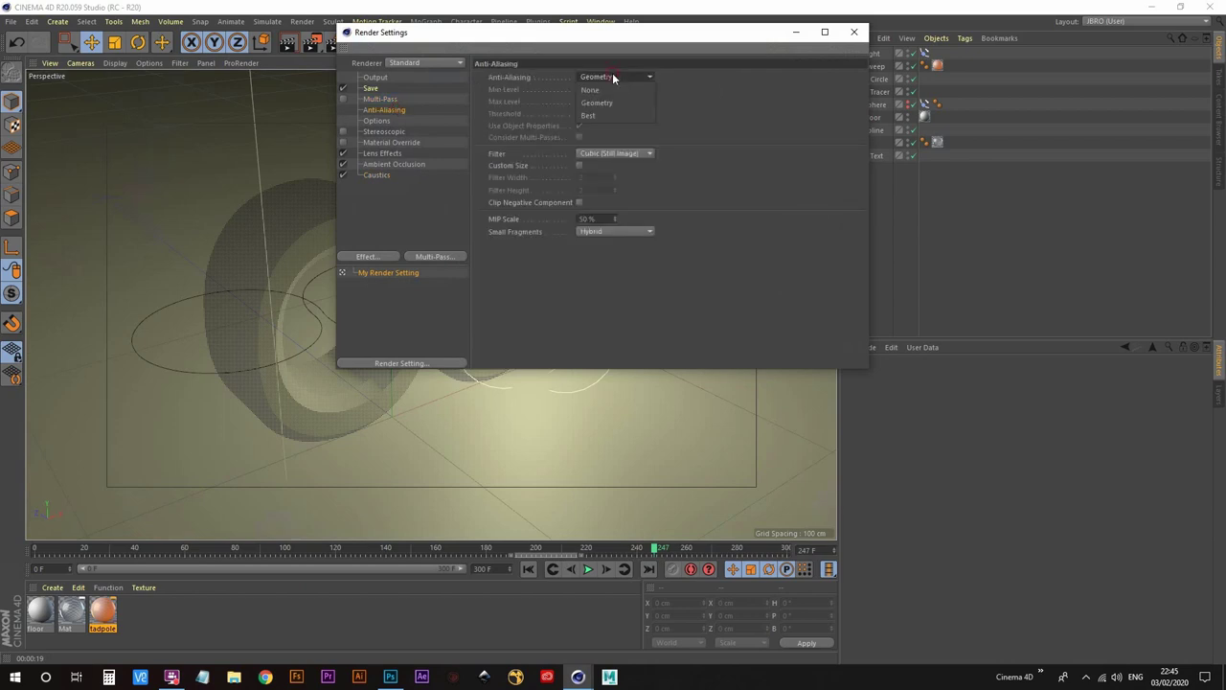
left_click(606, 115)
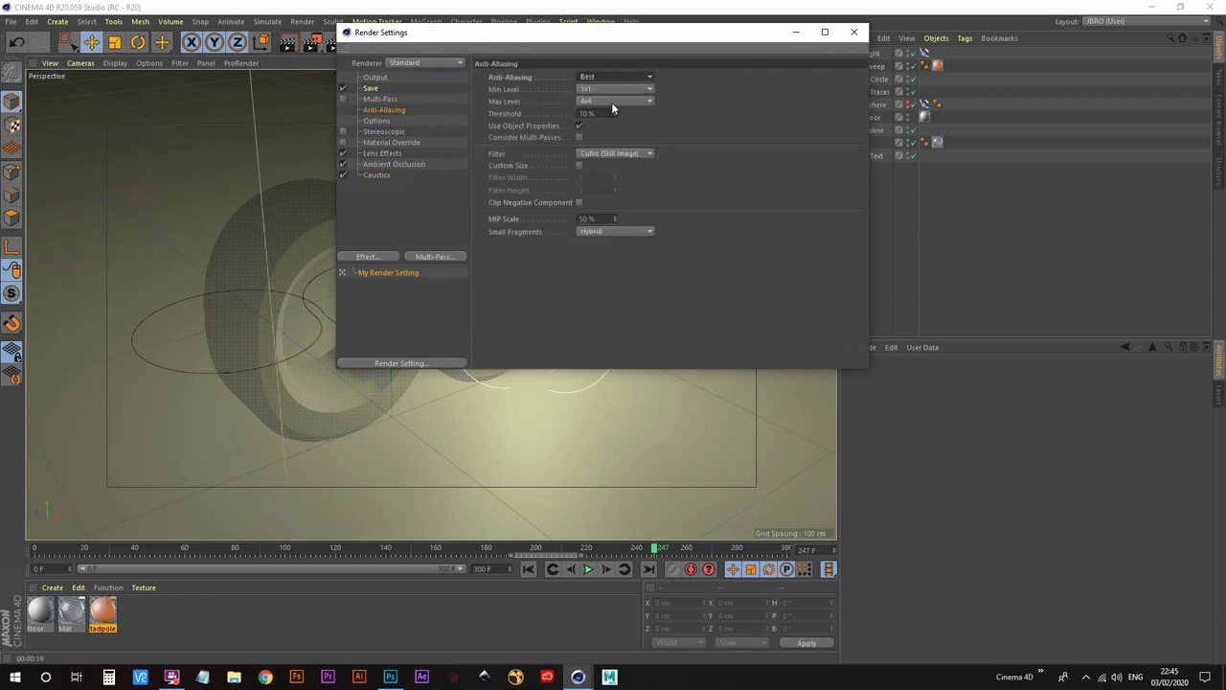
left_click(593, 102)
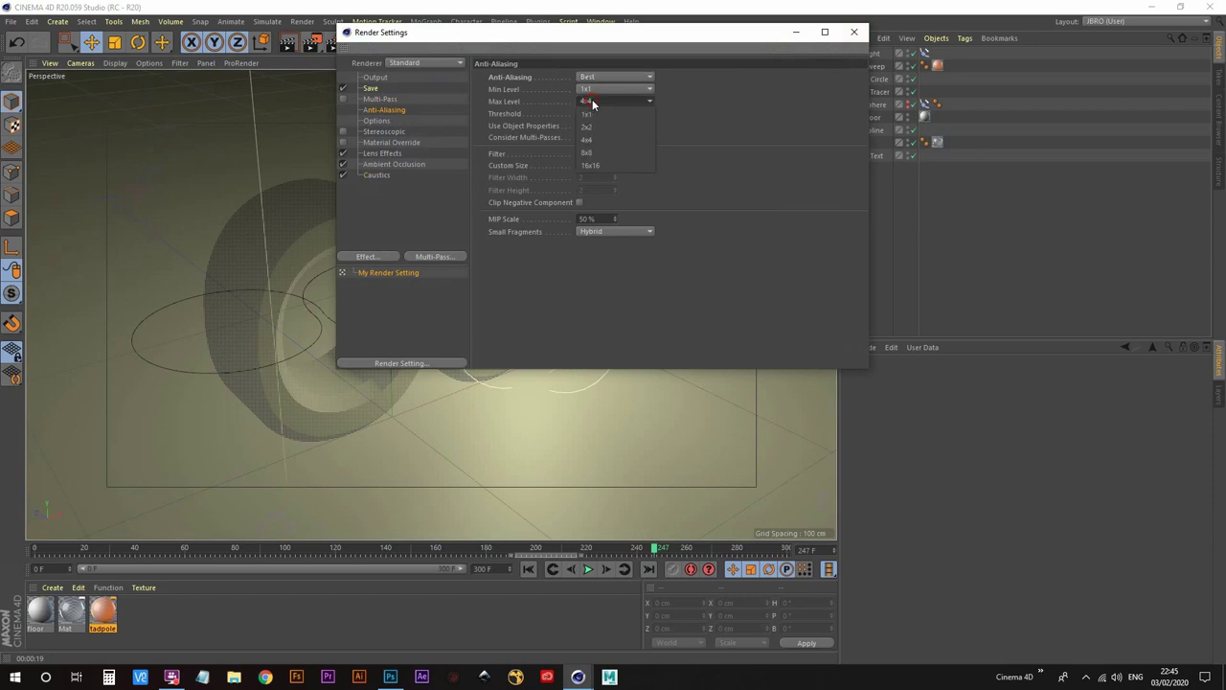
left_click(603, 127)
left_click(853, 32)
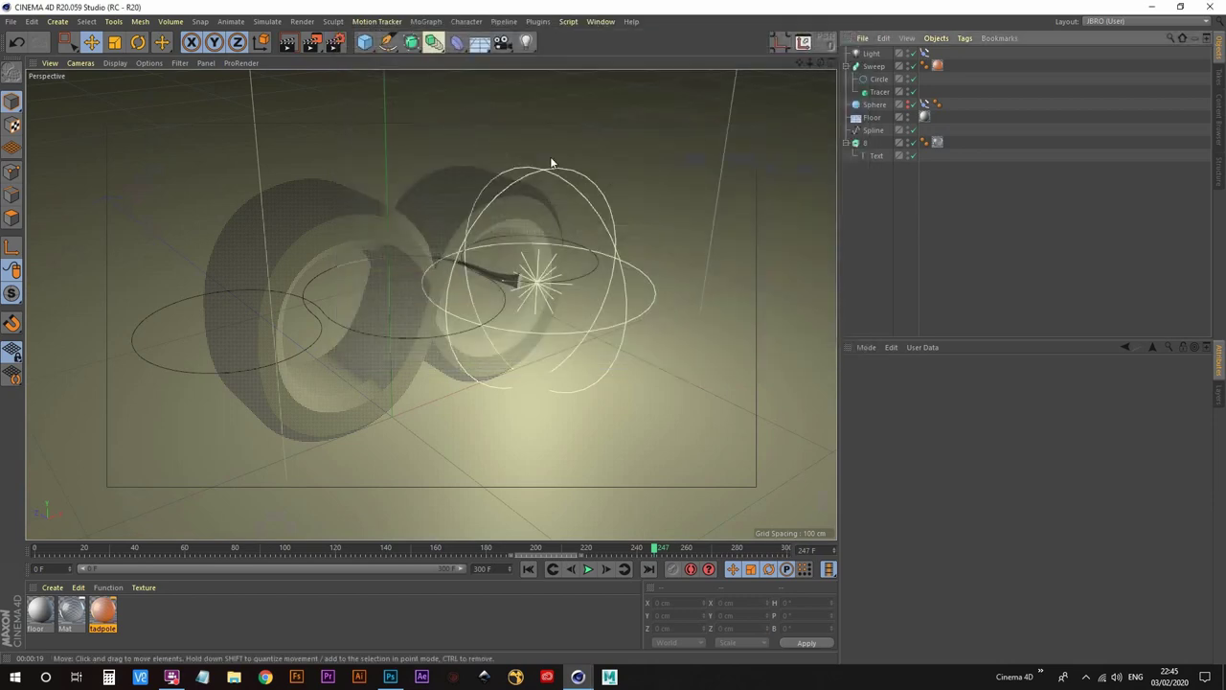
left_click(286, 48)
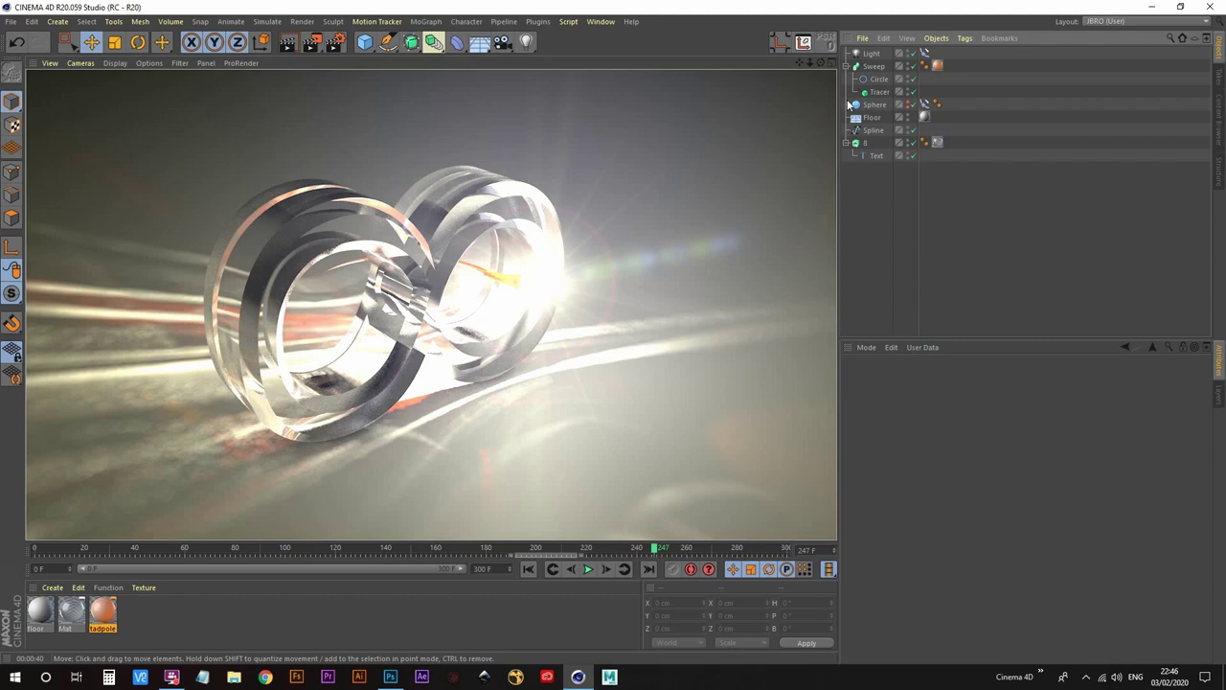
Set the light's intensity to 60% and render the perspective view
left_click(871, 54)
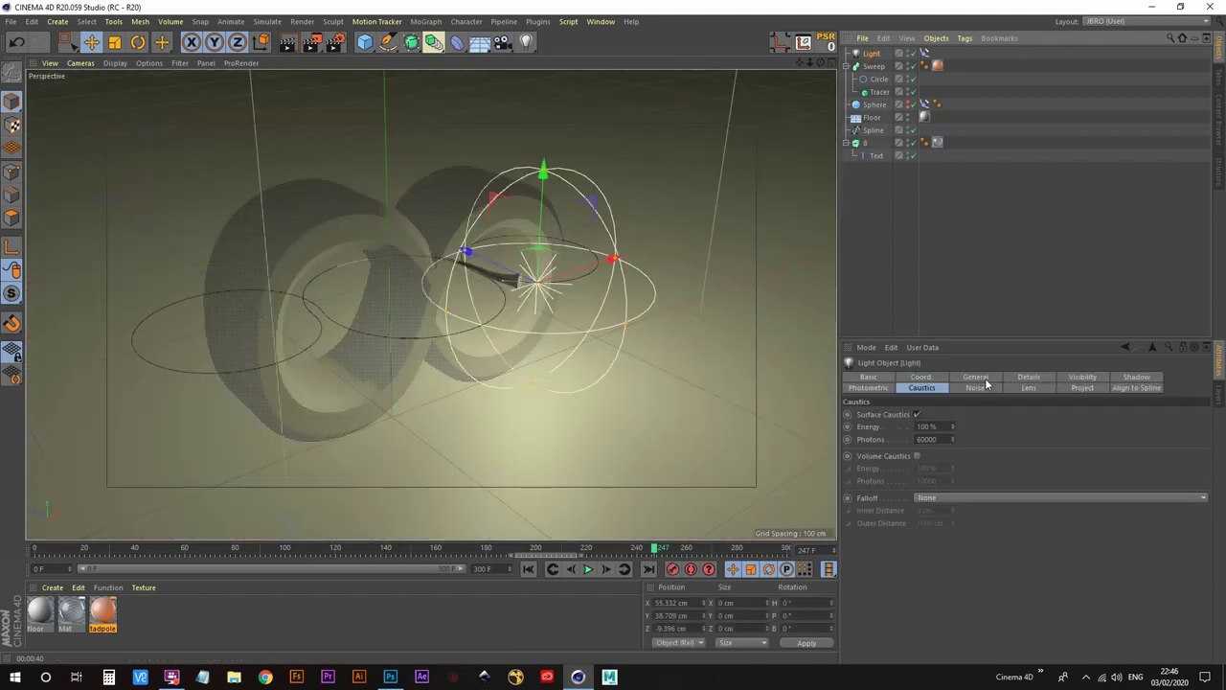
left_click(977, 378)
left_click(957, 511)
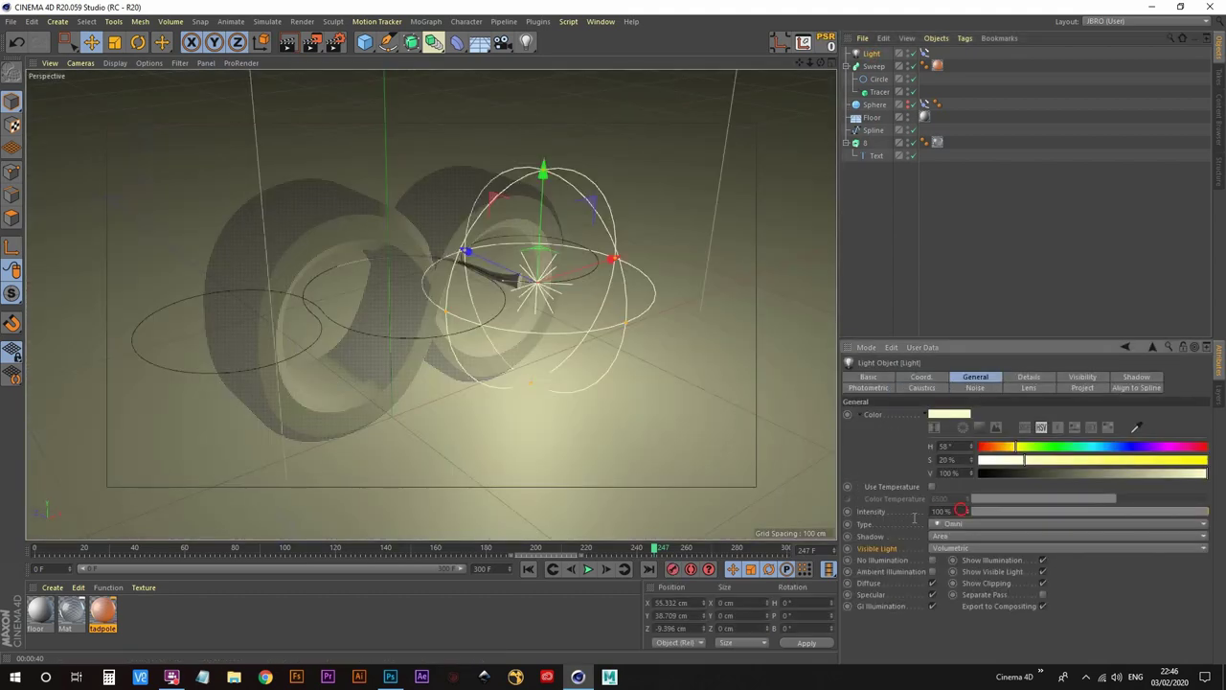
type("80")
key("Return")
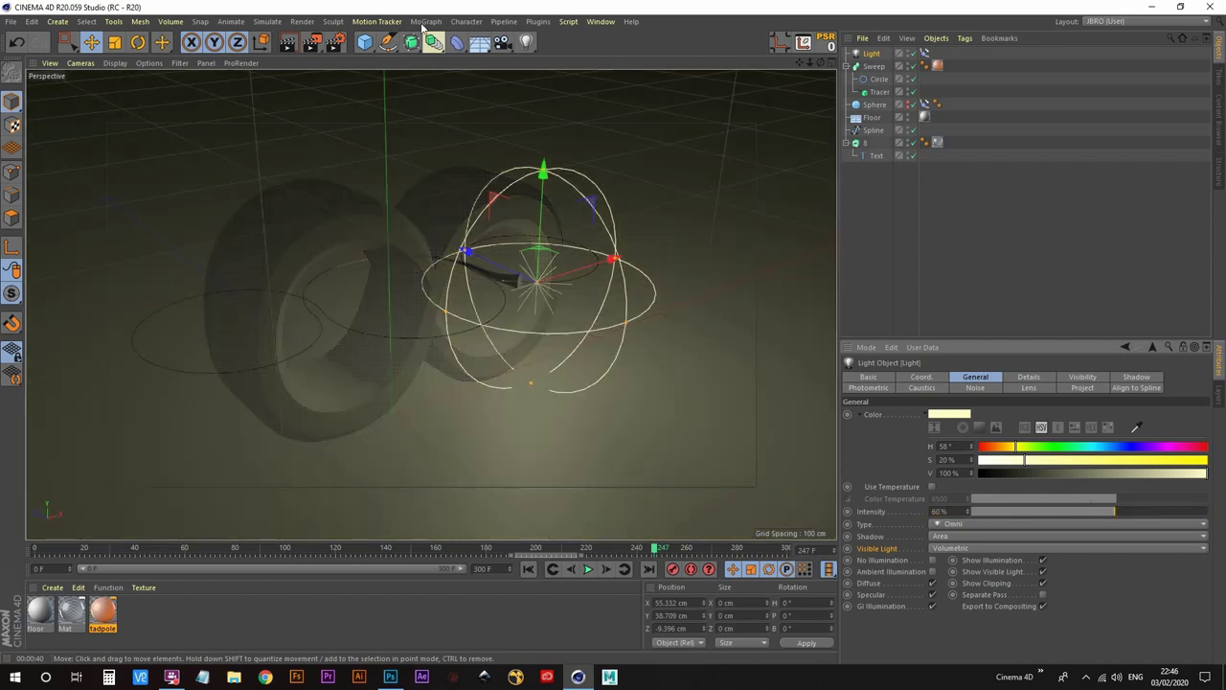
left_click(287, 41)
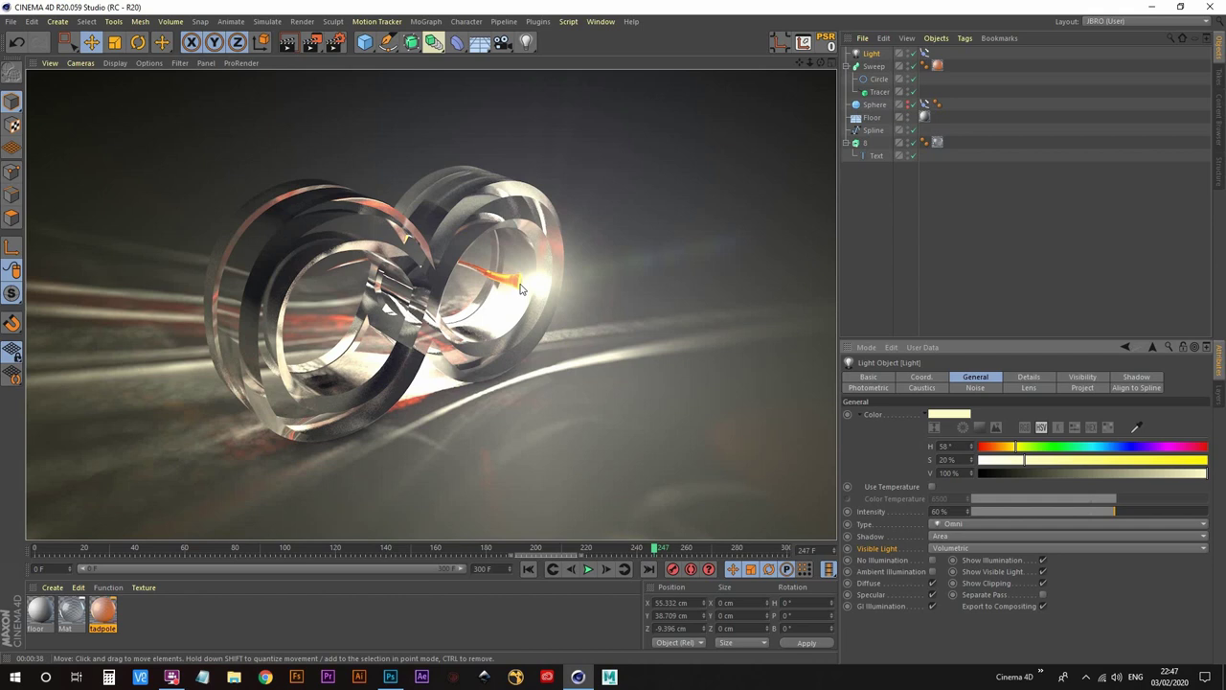
Move the last keyframe of the light's Align to Spline position track to frame 199 in the timeline
key("shift+F3")
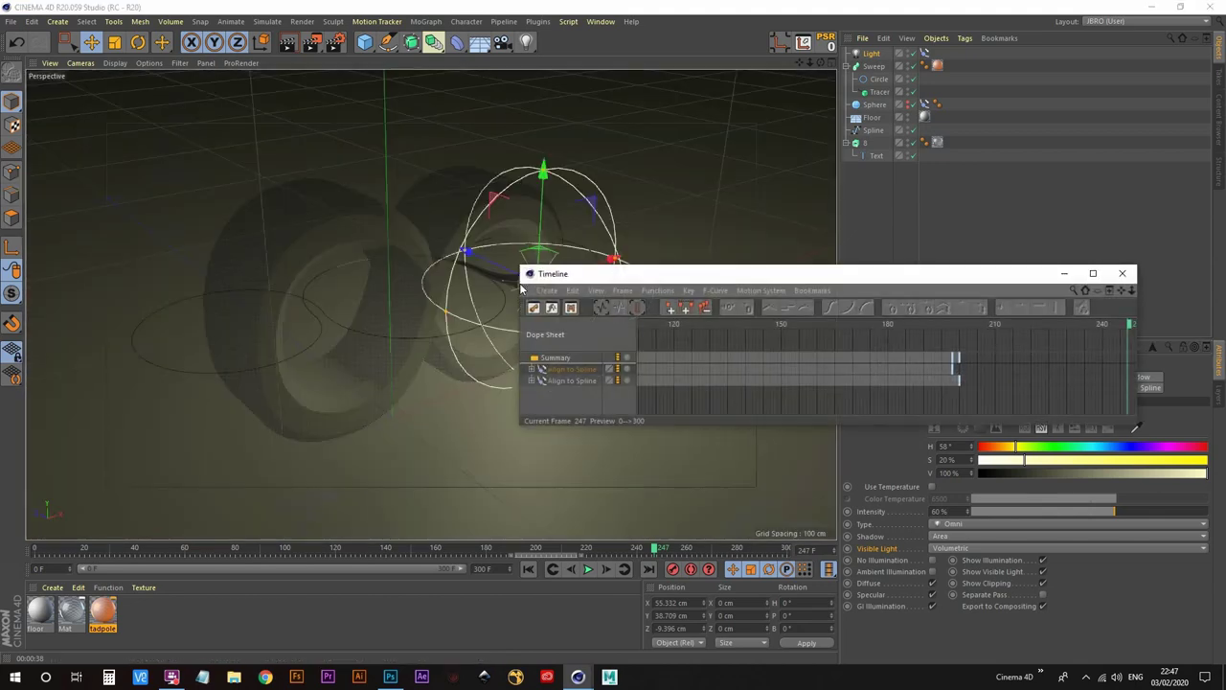
left_click(565, 369)
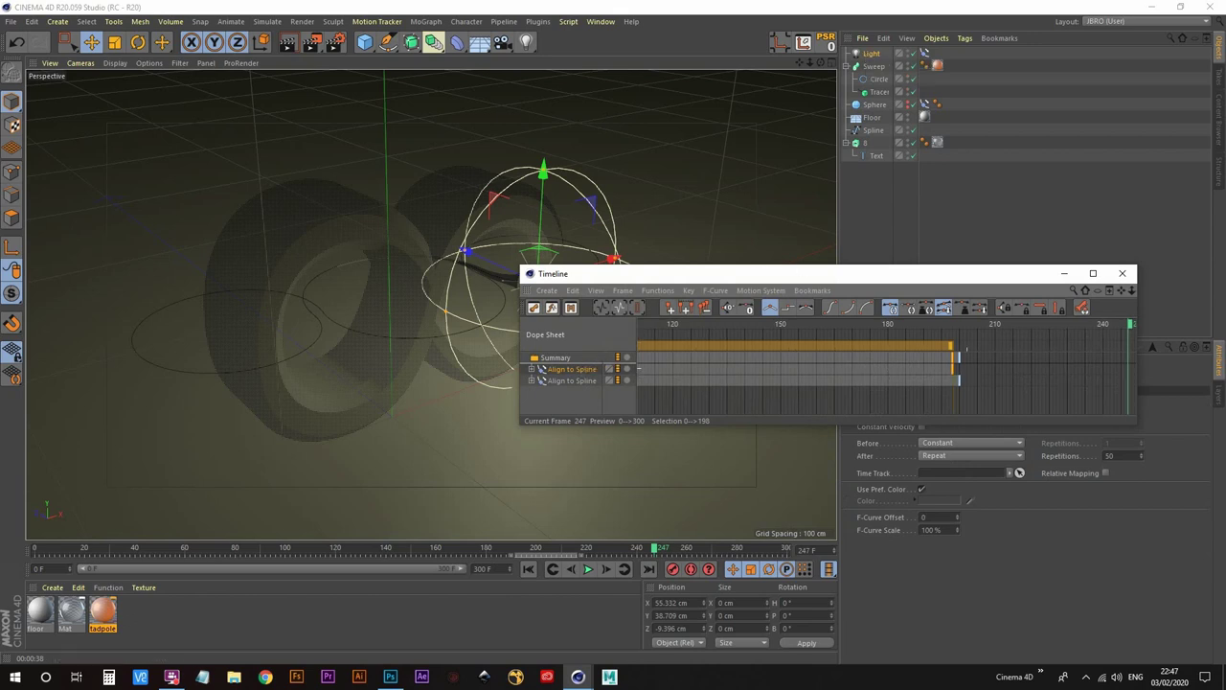
left_click_drag(953, 347, 957, 347)
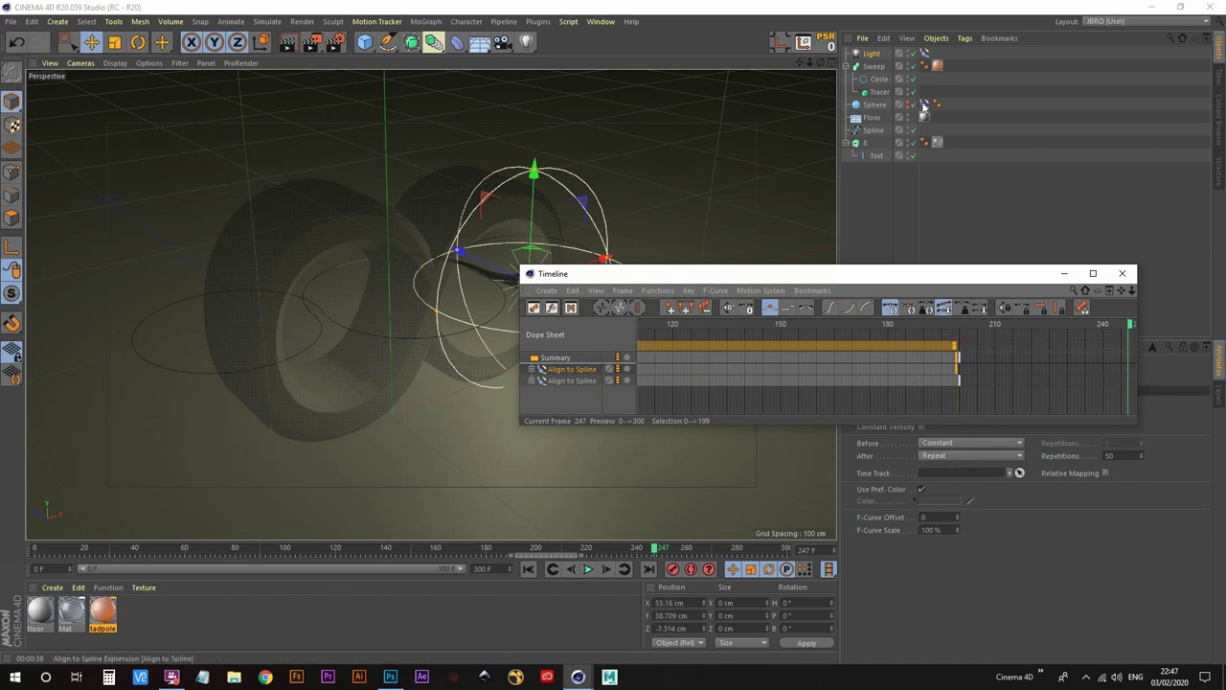
left_click(1121, 273)
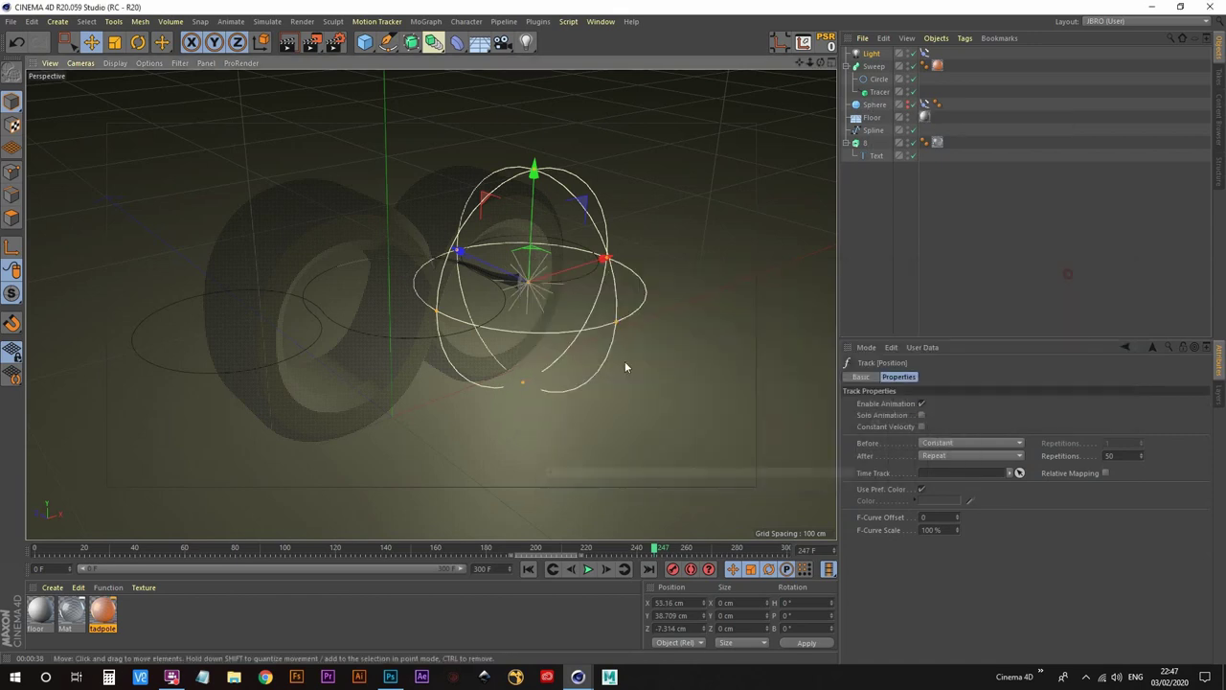
Play the animation, stop it at frame 284 and render the perspective view
left_click(590, 571)
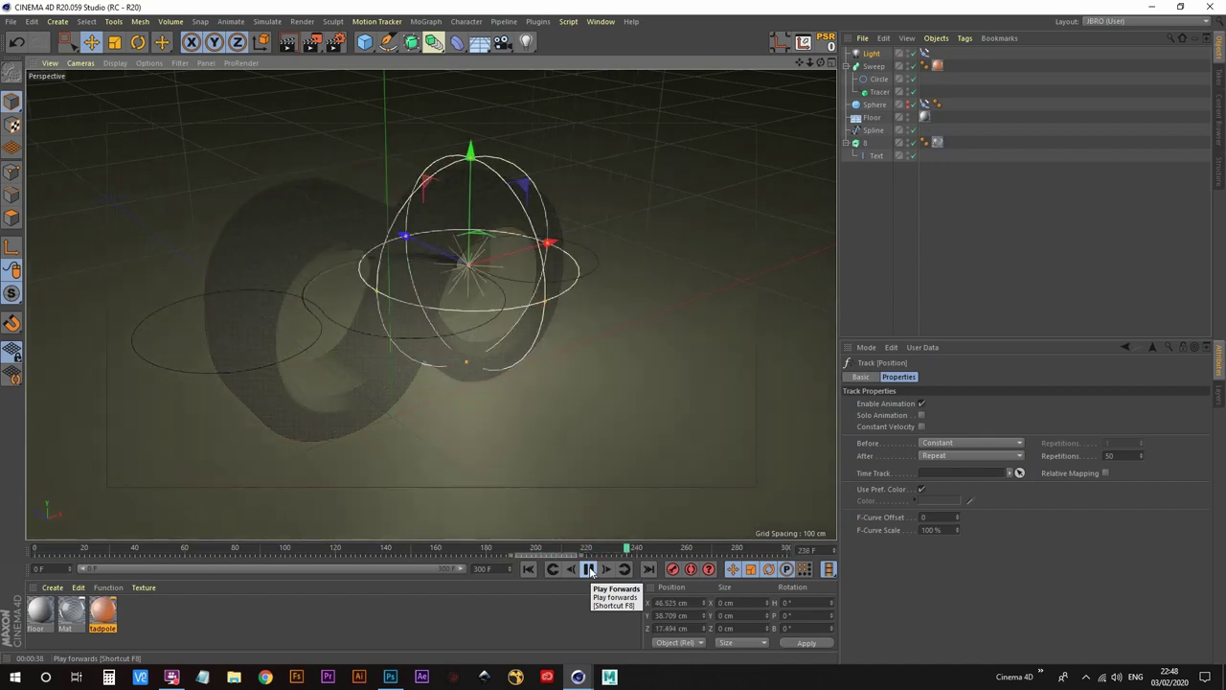
left_click(589, 569)
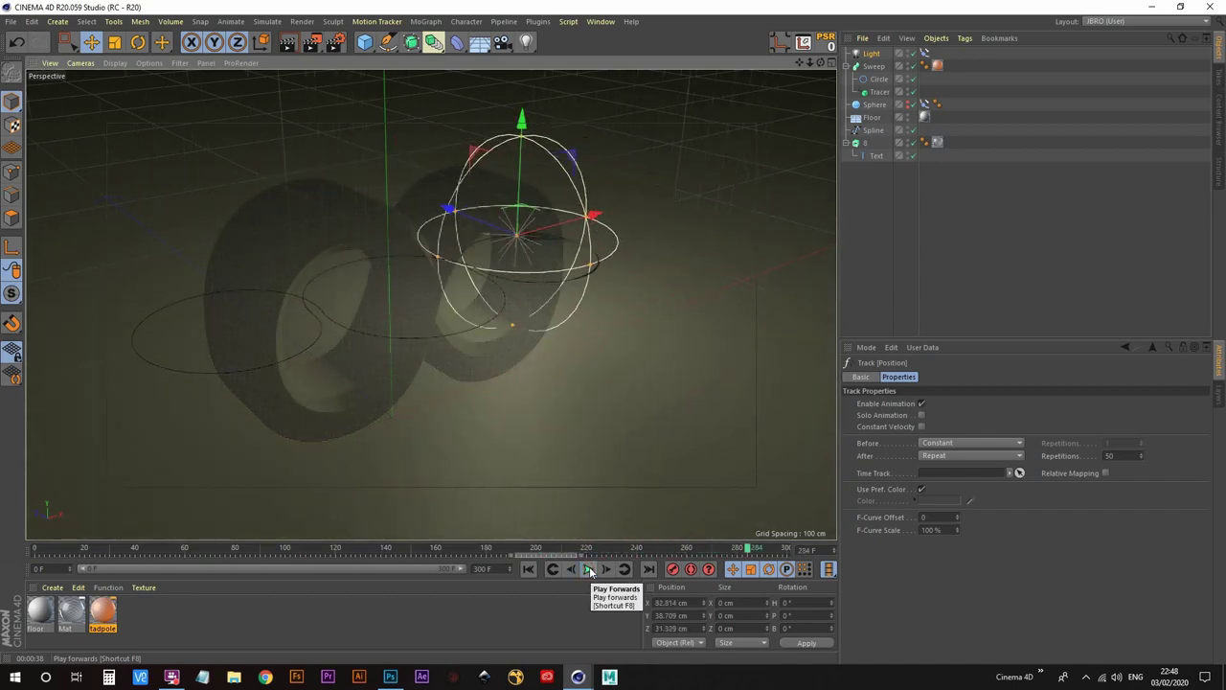
left_click(281, 45)
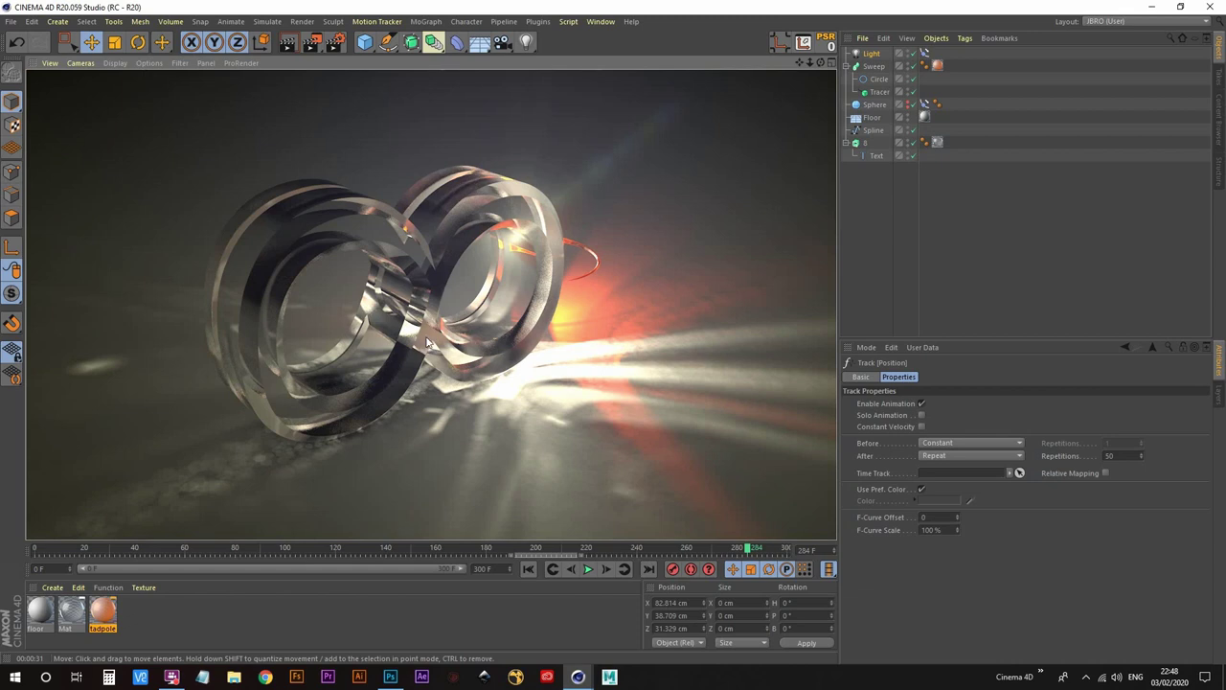
Set the 8's extrusion depth to 20 cm
left_click(866, 143)
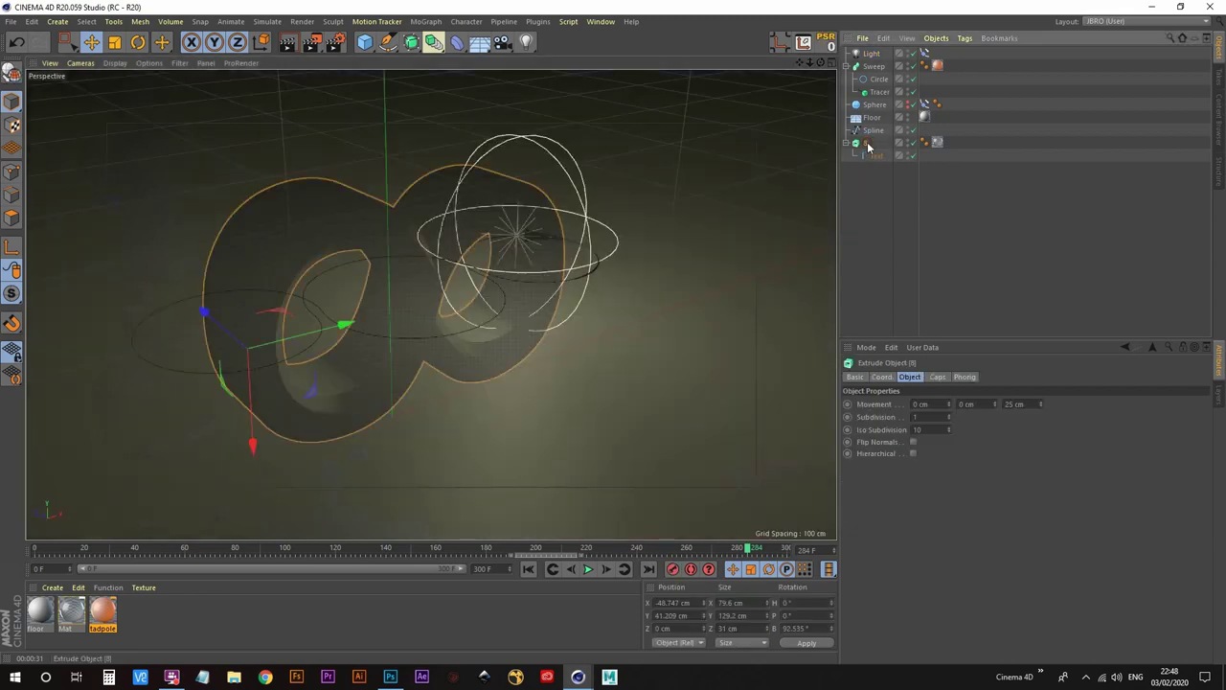
left_click(1034, 404)
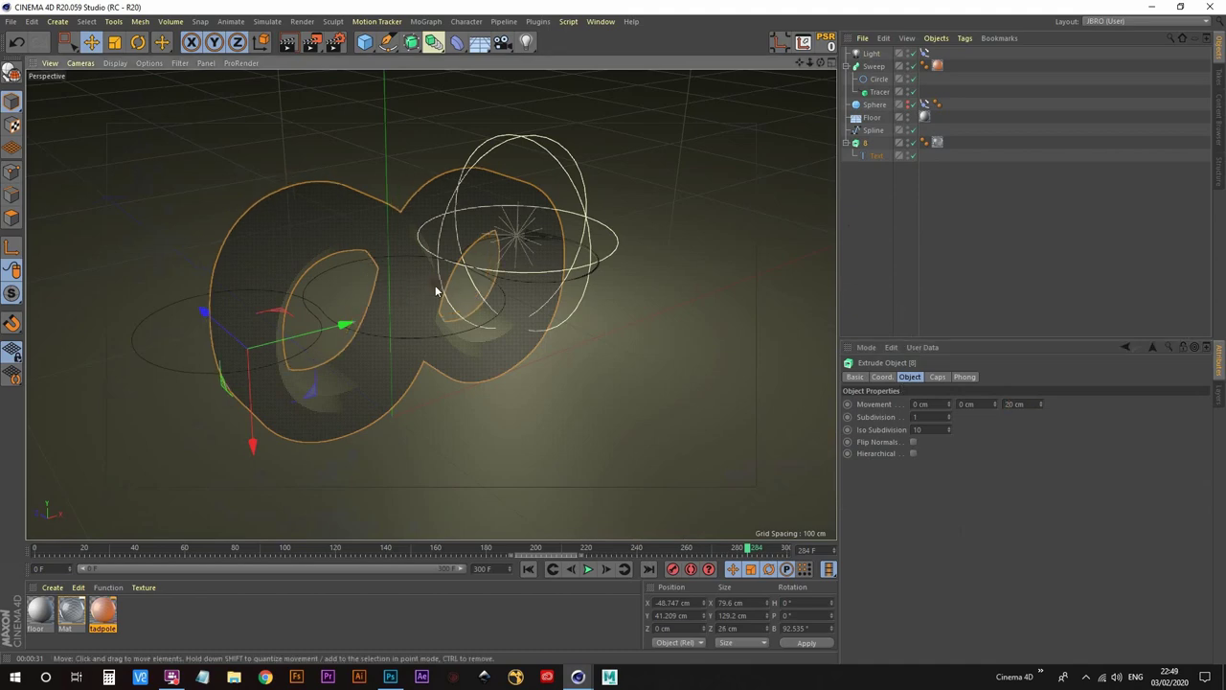
Bring the animation to frame 264 and render the 8 as seen from its opposite side
left_click_drag(441, 289, 39, 256, "alt")
left_click_drag(764, 354, 348, 283, "alt")
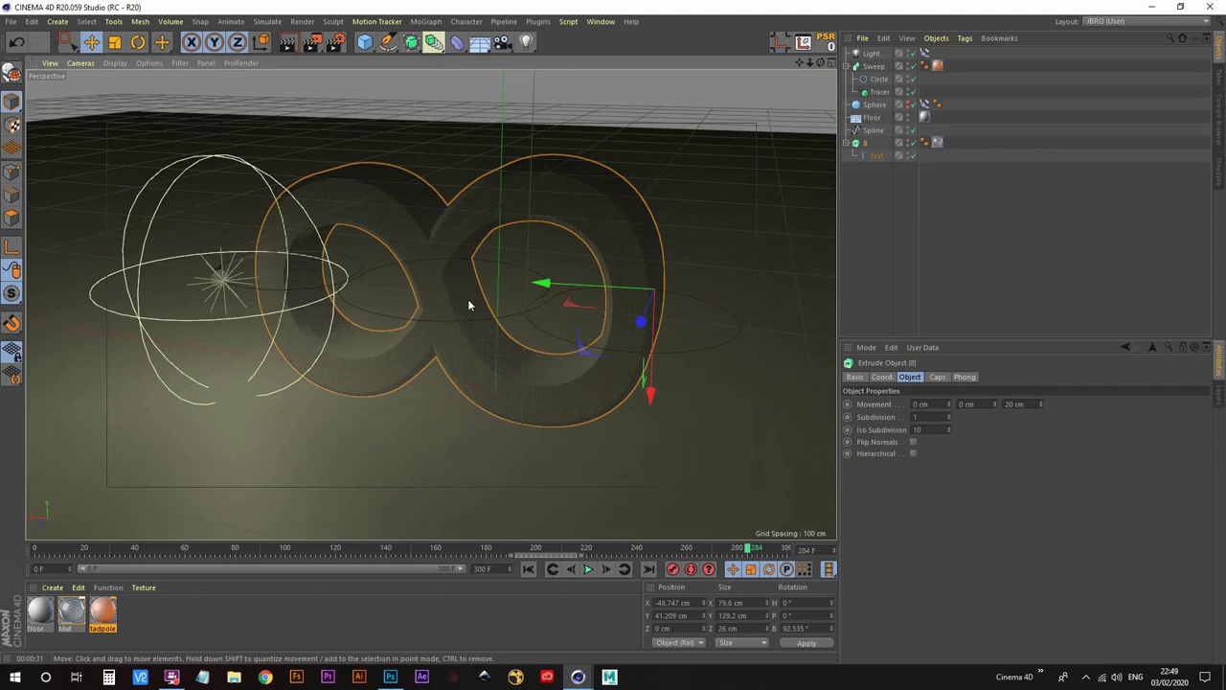
left_click_drag(467, 305, 430, 312, "alt")
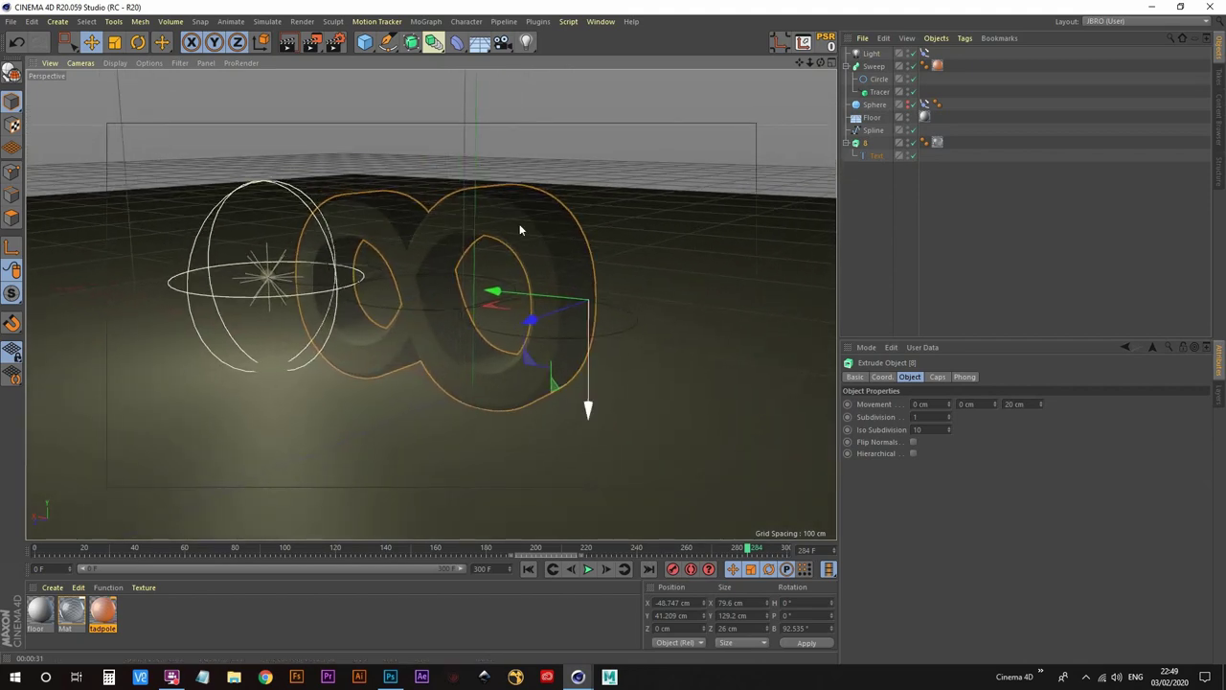
scroll(477, 307, "up", 3)
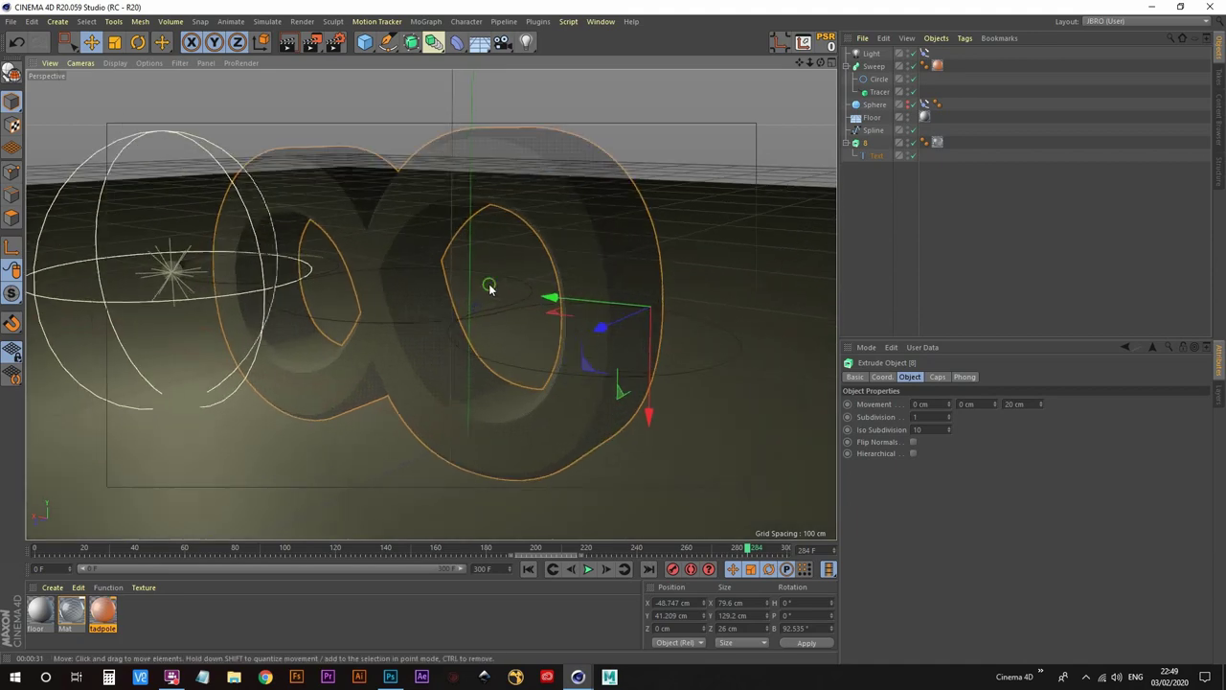
left_click_drag(489, 287, 423, 309, "alt")
left_click(528, 569)
left_click(590, 569)
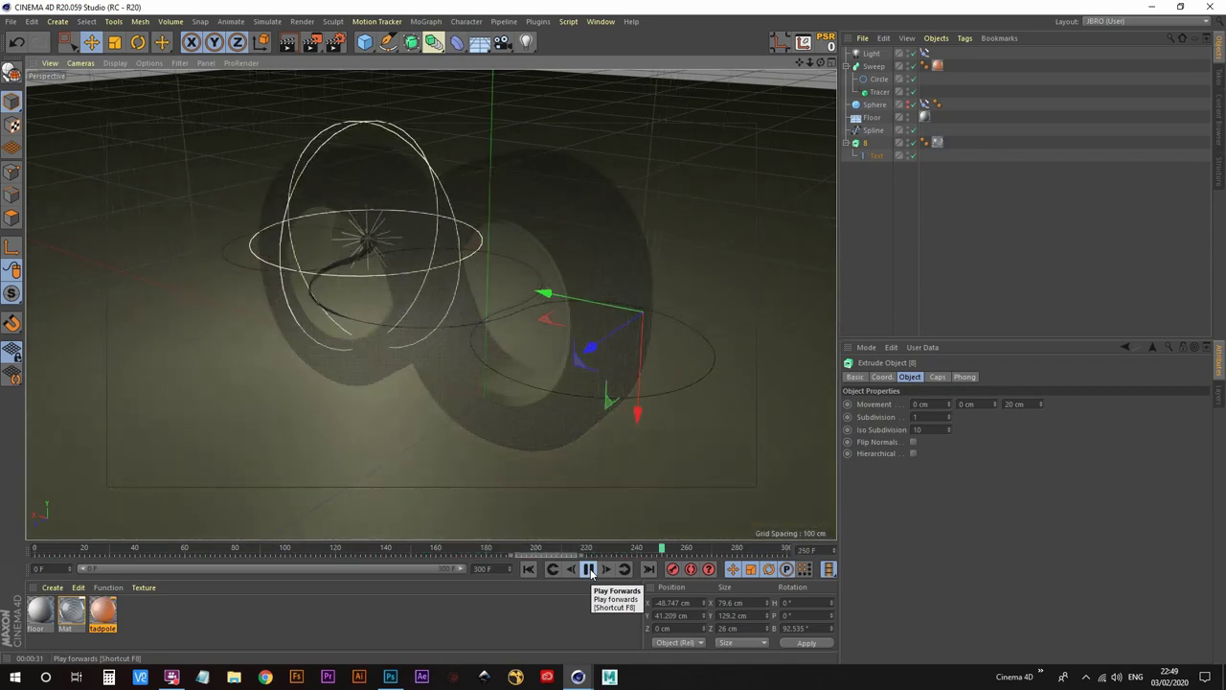
left_click(590, 570)
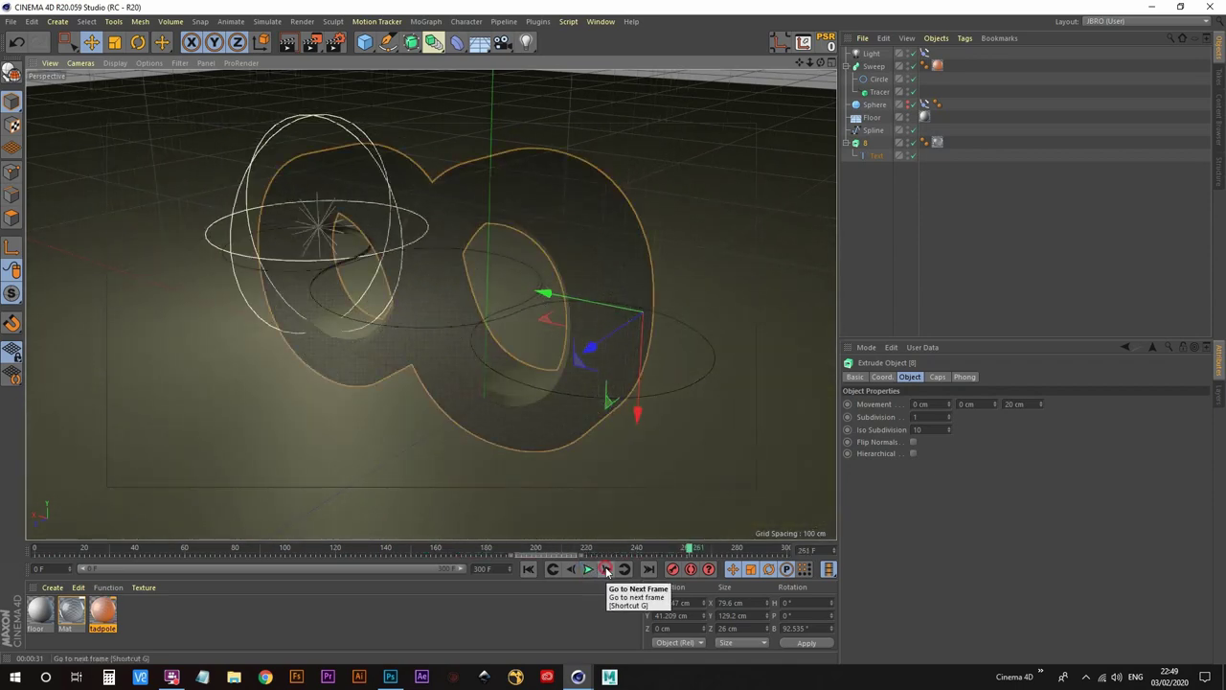
left_click(606, 570)
left_click(606, 570)
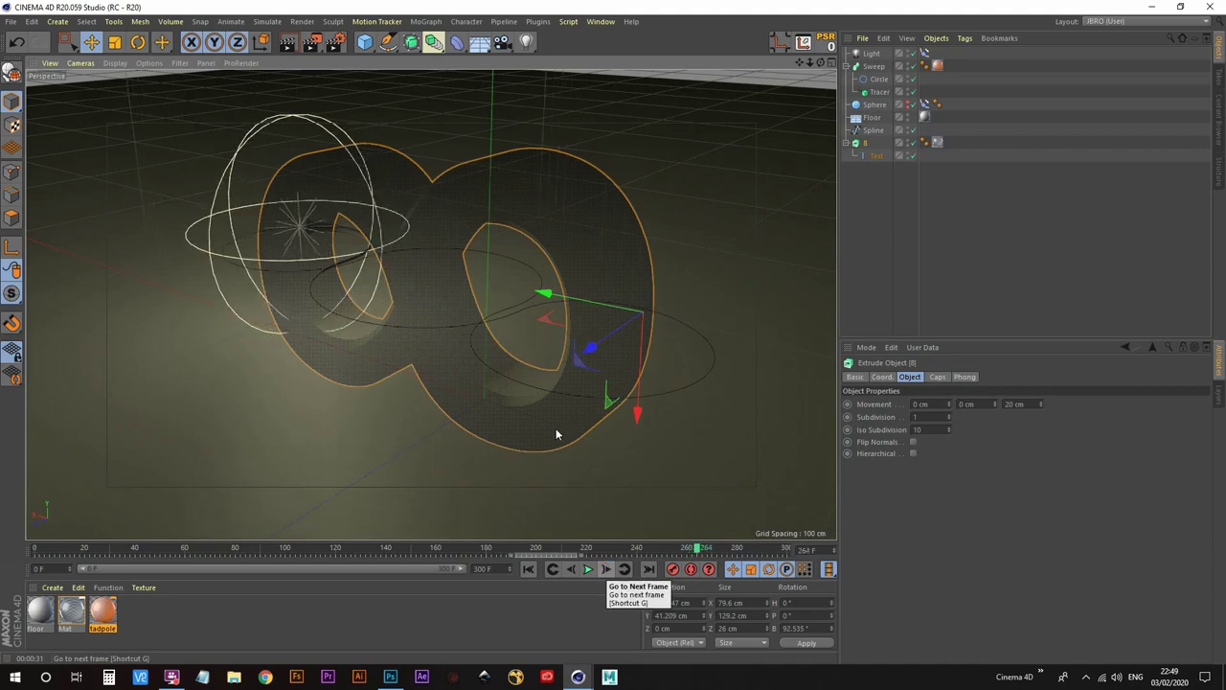
left_click(606, 570)
left_click_drag(450, 285, 419, 298, "alt")
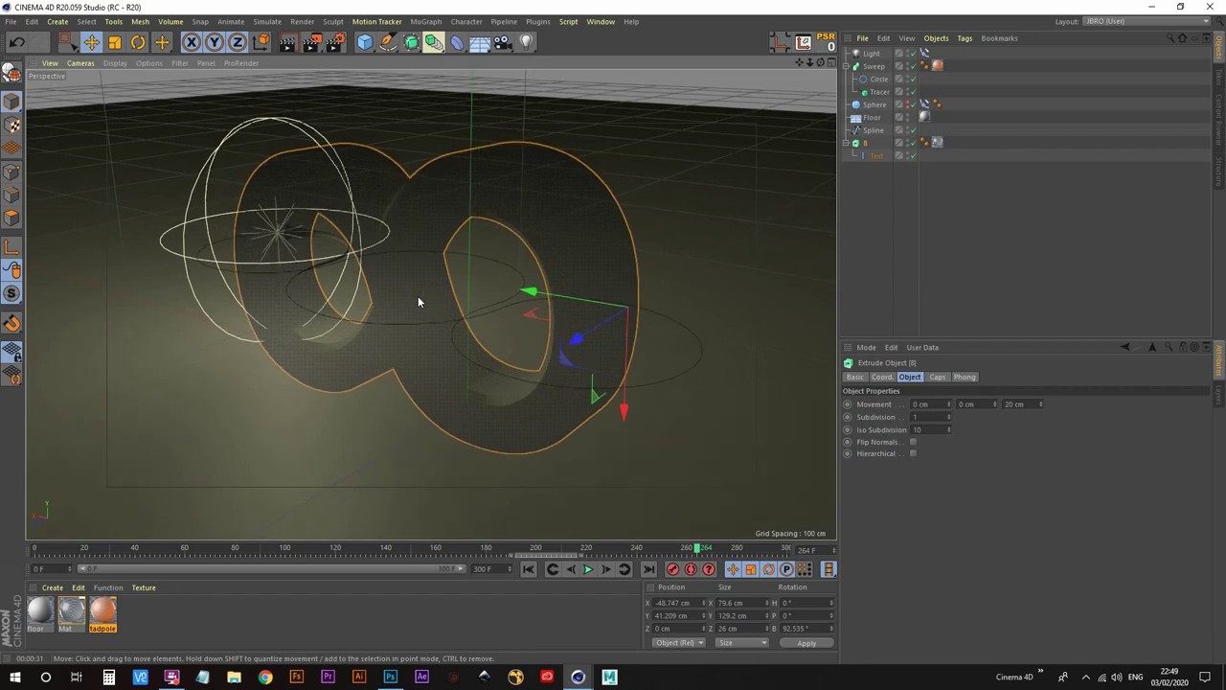
left_click(288, 48)
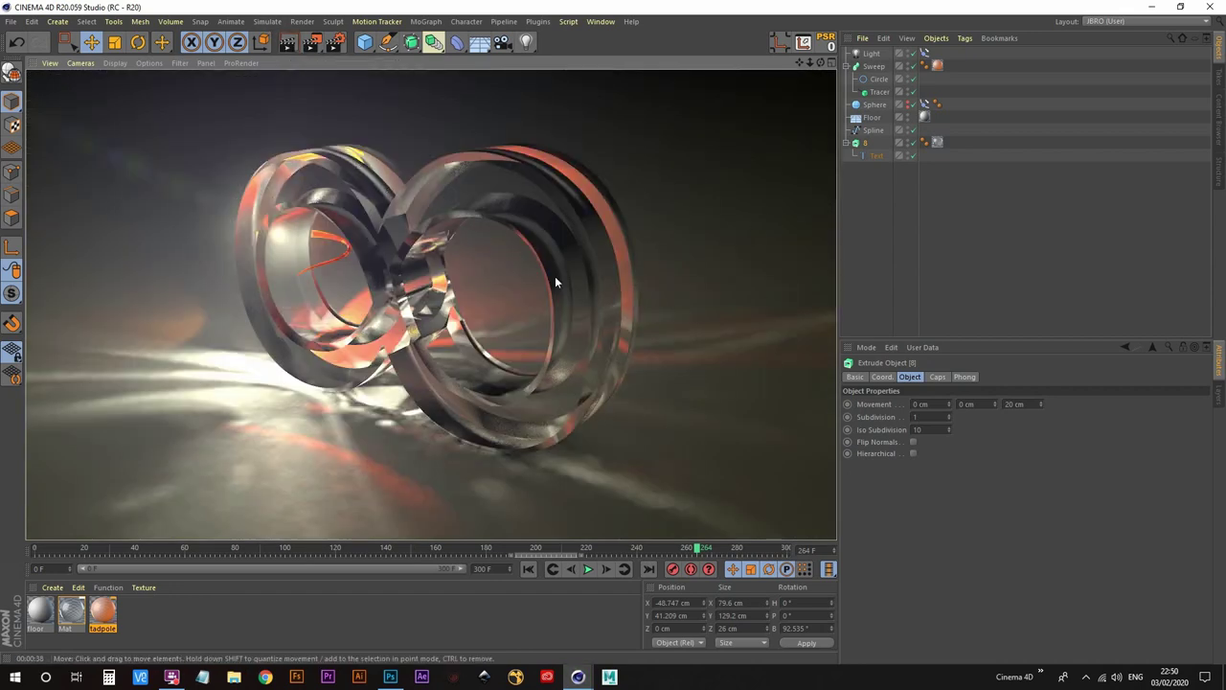
Undo the recent camera moves back to the earlier view of the 8 and reframe it slightly
left_click(852, 236)
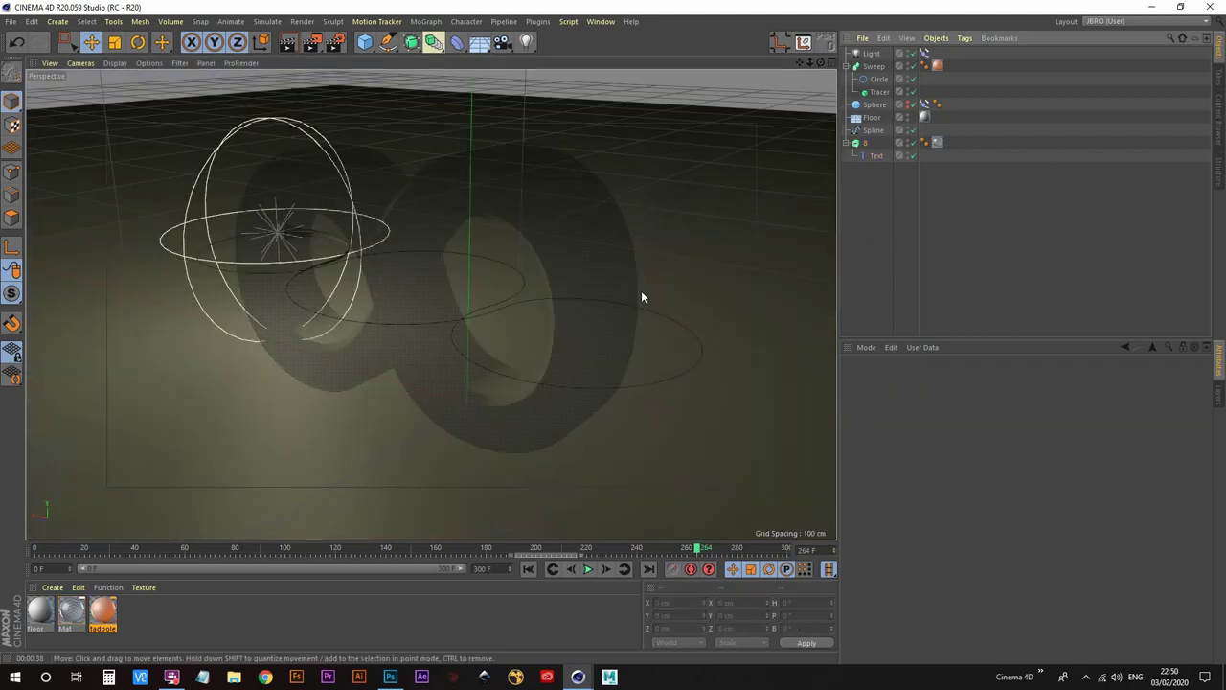
key("ctrl+shift+z")
key("ctrl+shift+z")
key("ctrl+shift+z")
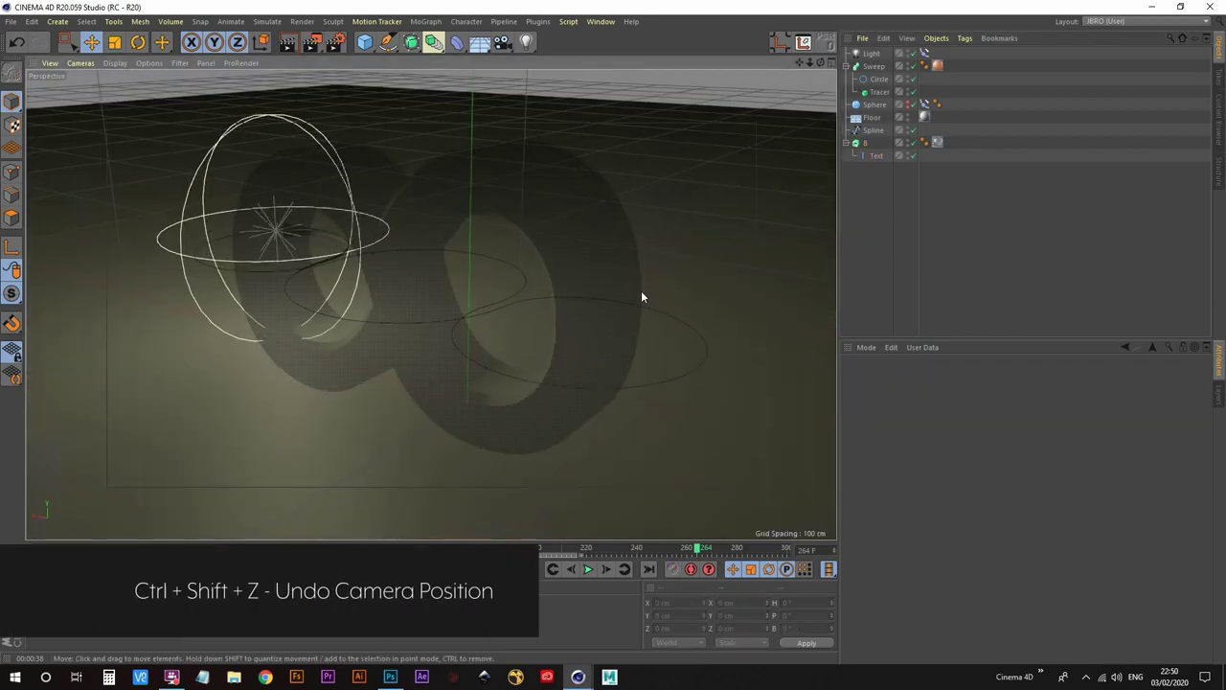
key("ctrl+shift+z")
key("ctrl+shift+z")
key("ctrl+shift+z")
key("ctrl+shift+z")
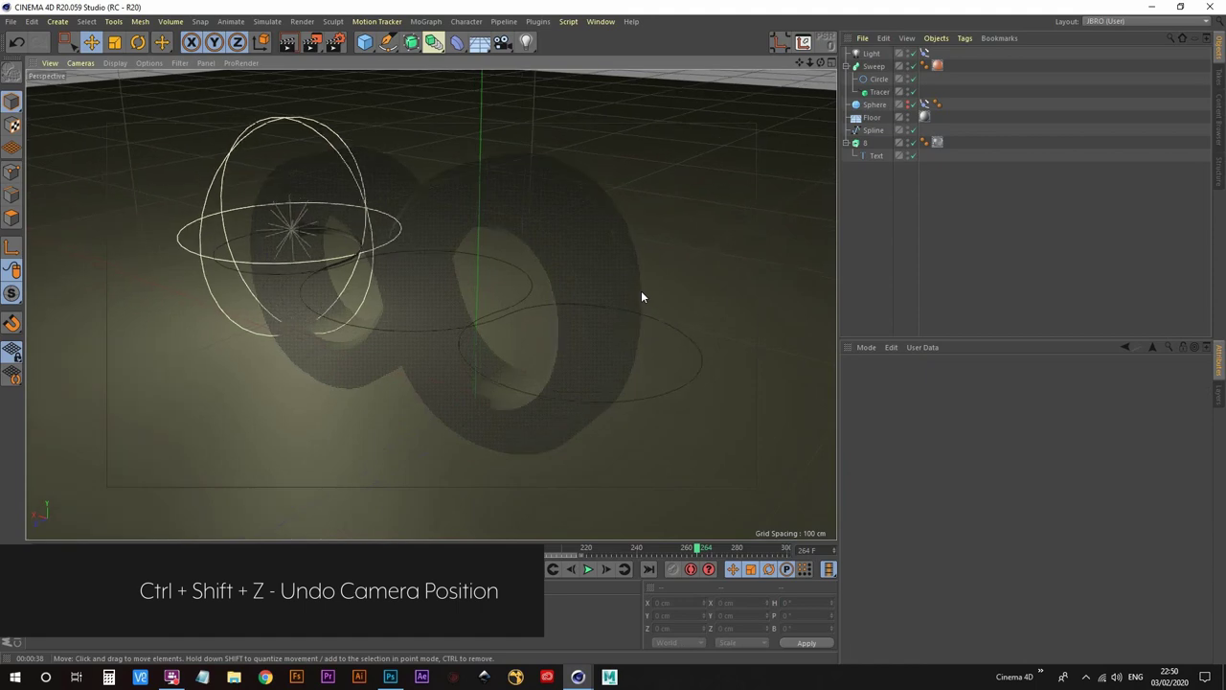
key("ctrl+shift+z")
key("ctrl+shift+z")
key("ctrl+shift+z")
key("ctrl+shift+z")
key("ctrl+shift+z")
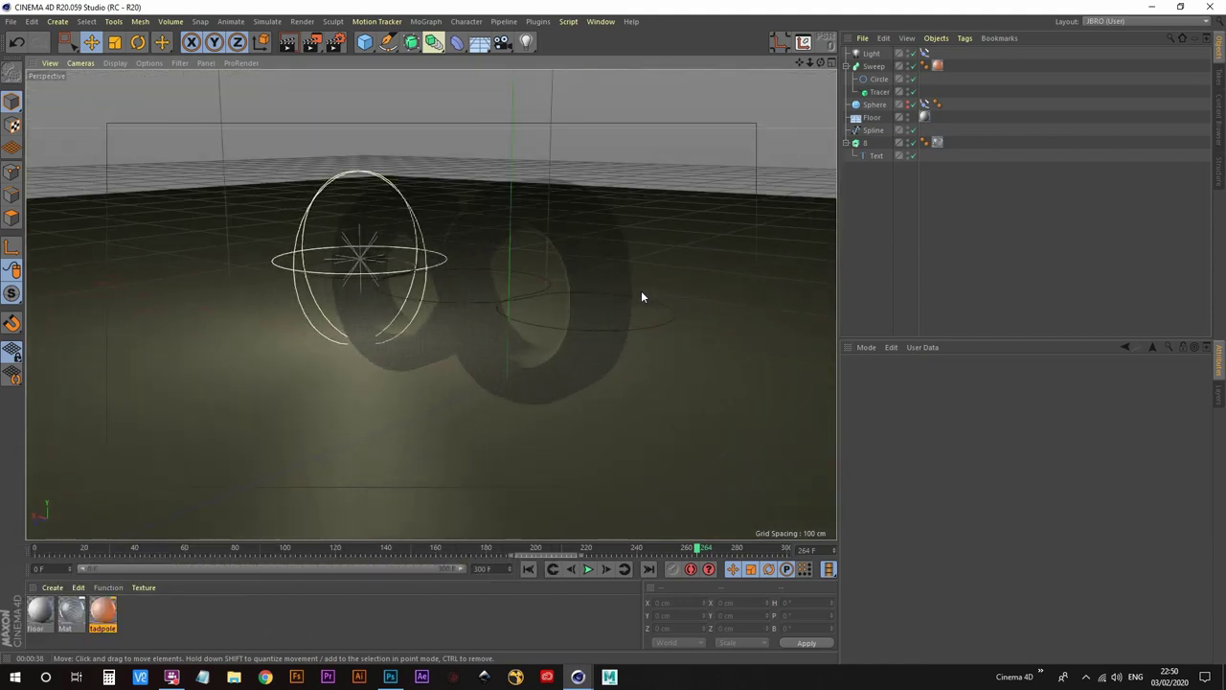
key("ctrl+shift+z")
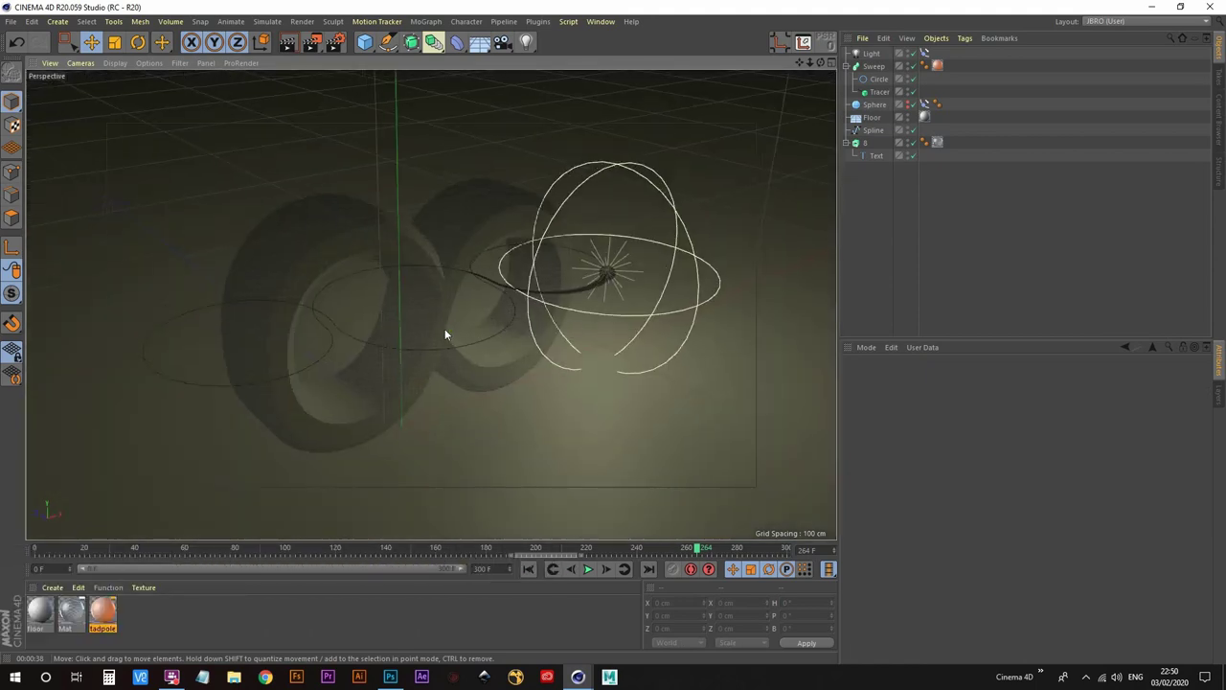
middle_click_drag(445, 329, 457, 311, "alt")
left_click_drag(457, 311, 483, 297, "alt")
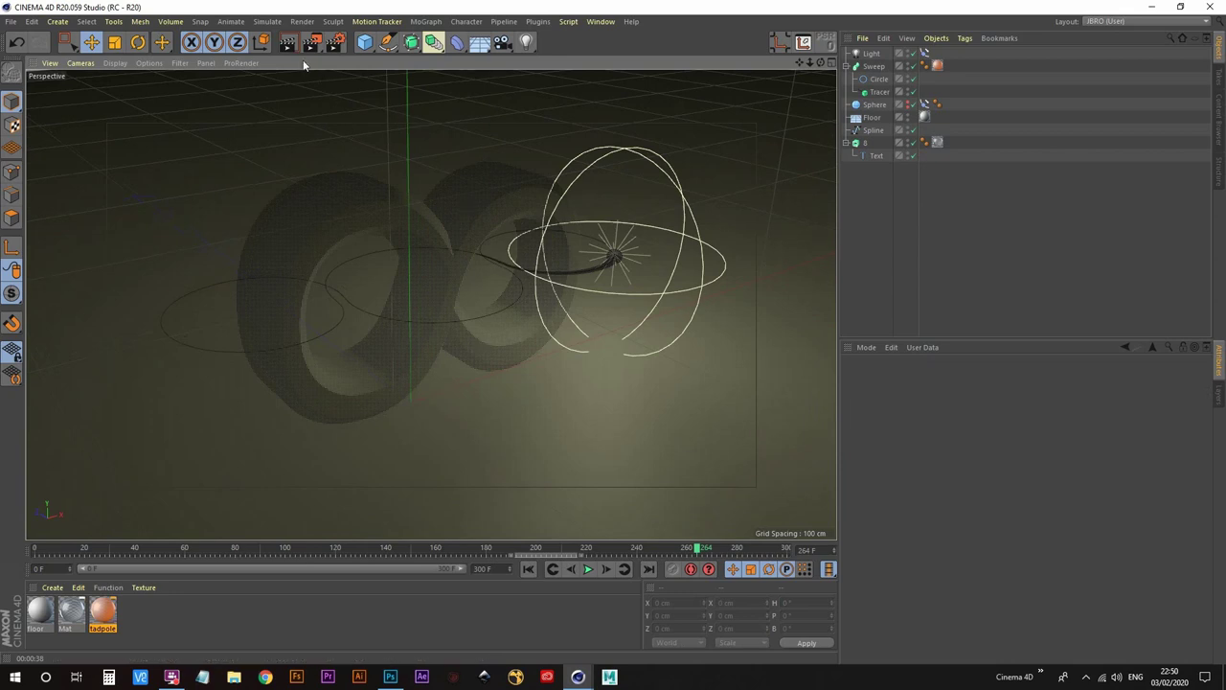
left_click_drag(470, 285, 471, 288, "alt")
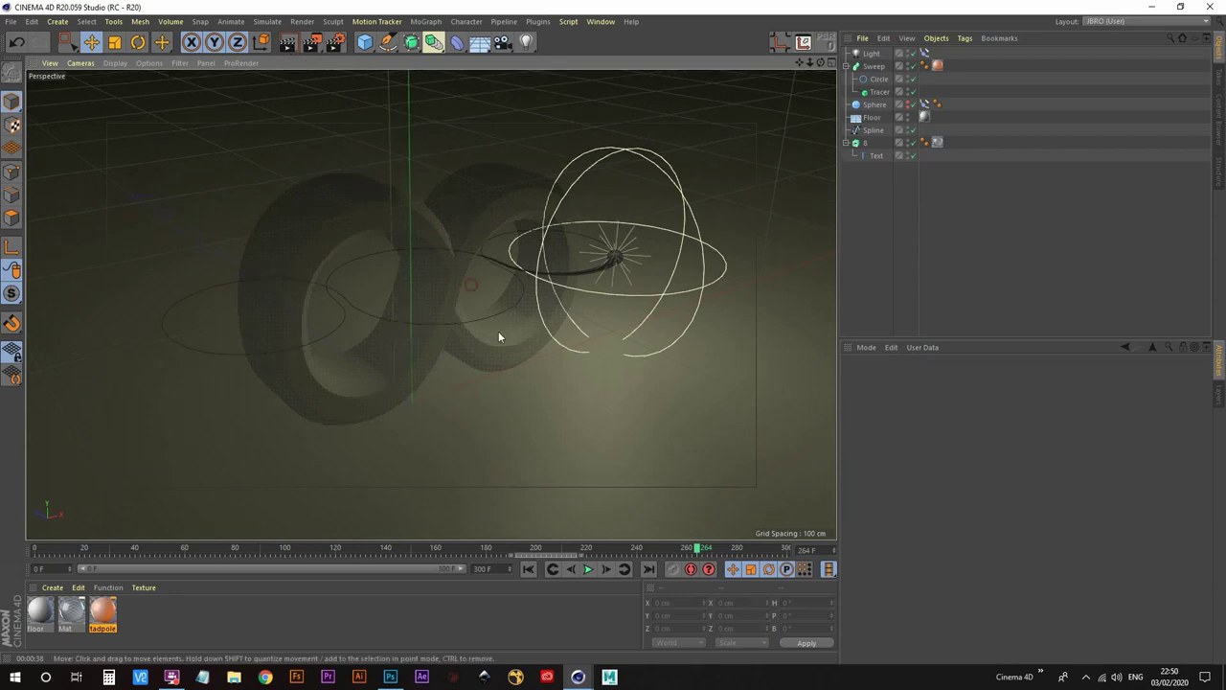
Play the animation from the start, stop it at frame 154 and render the perspective view
left_click(528, 568)
left_click(588, 568)
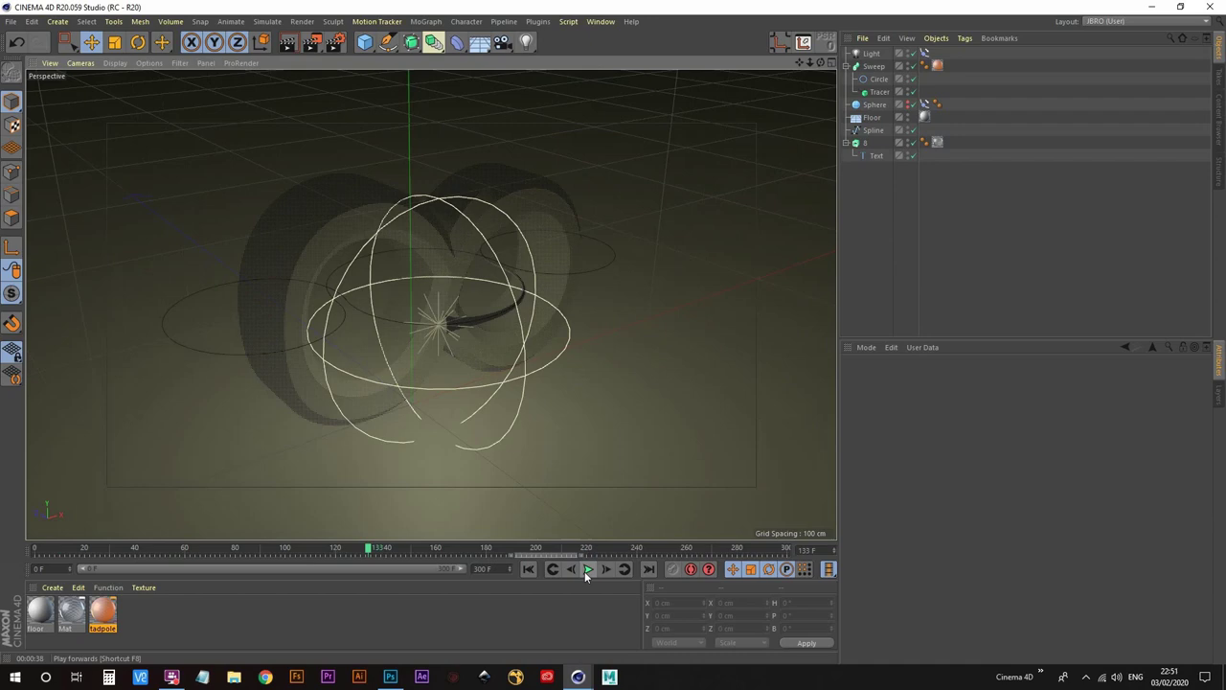
left_click(587, 569)
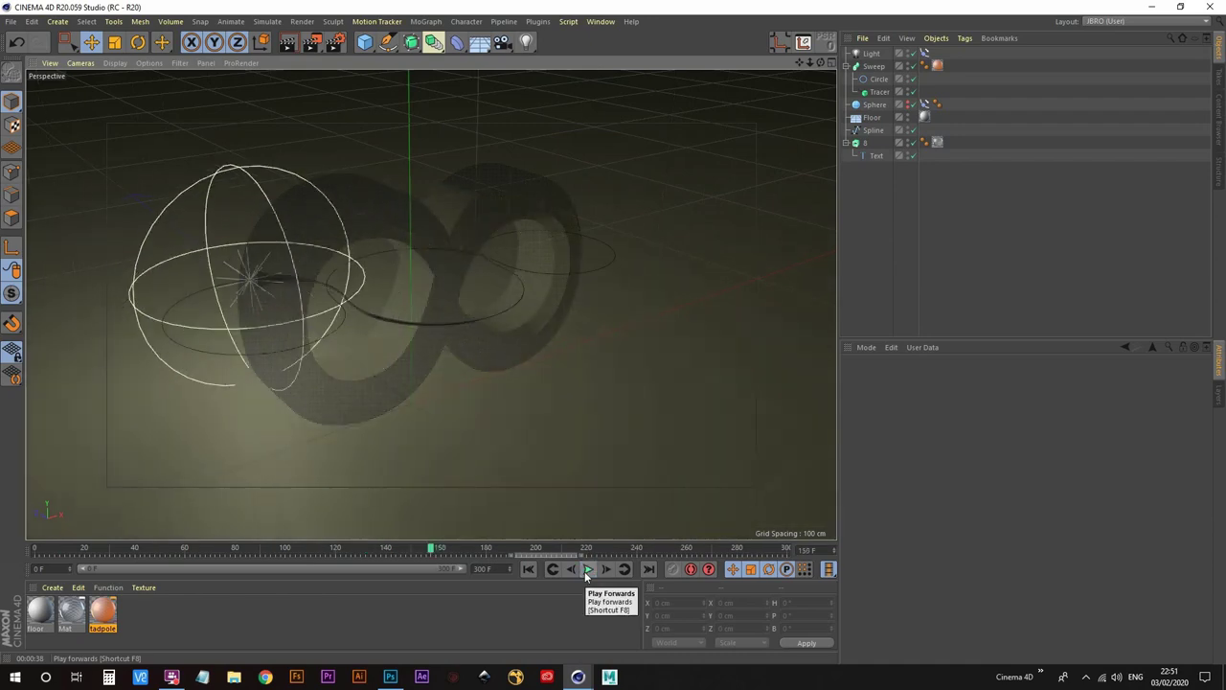
left_click(587, 569)
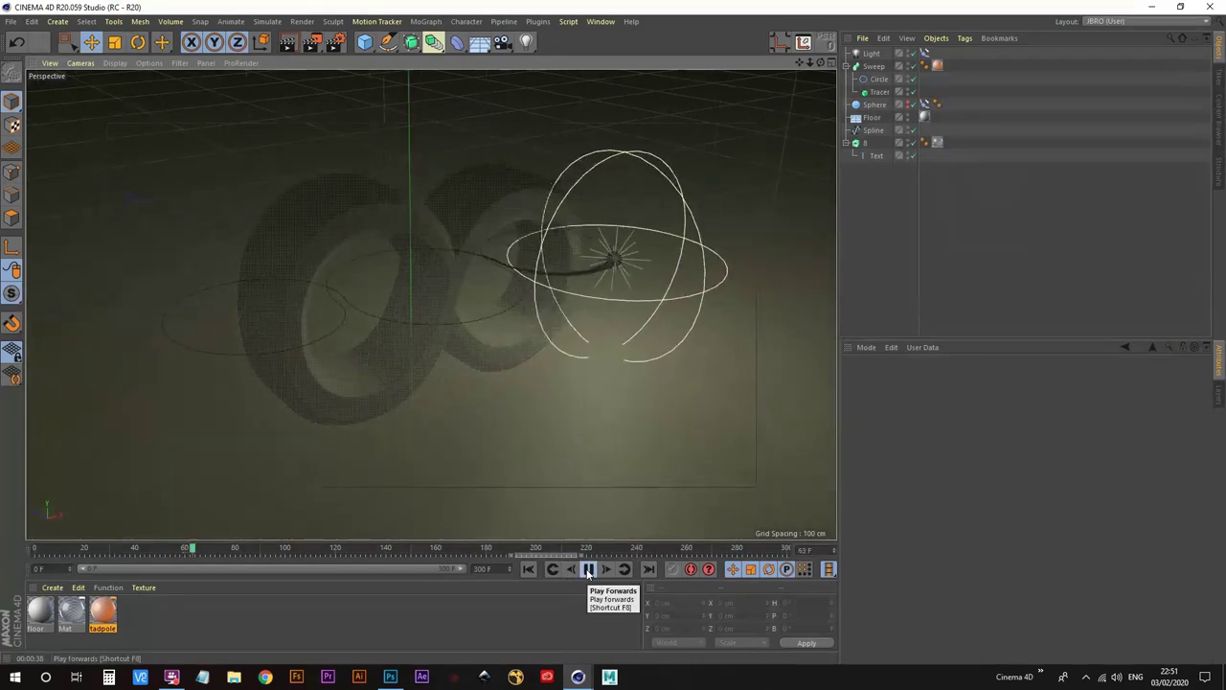
key("ctrl+r")
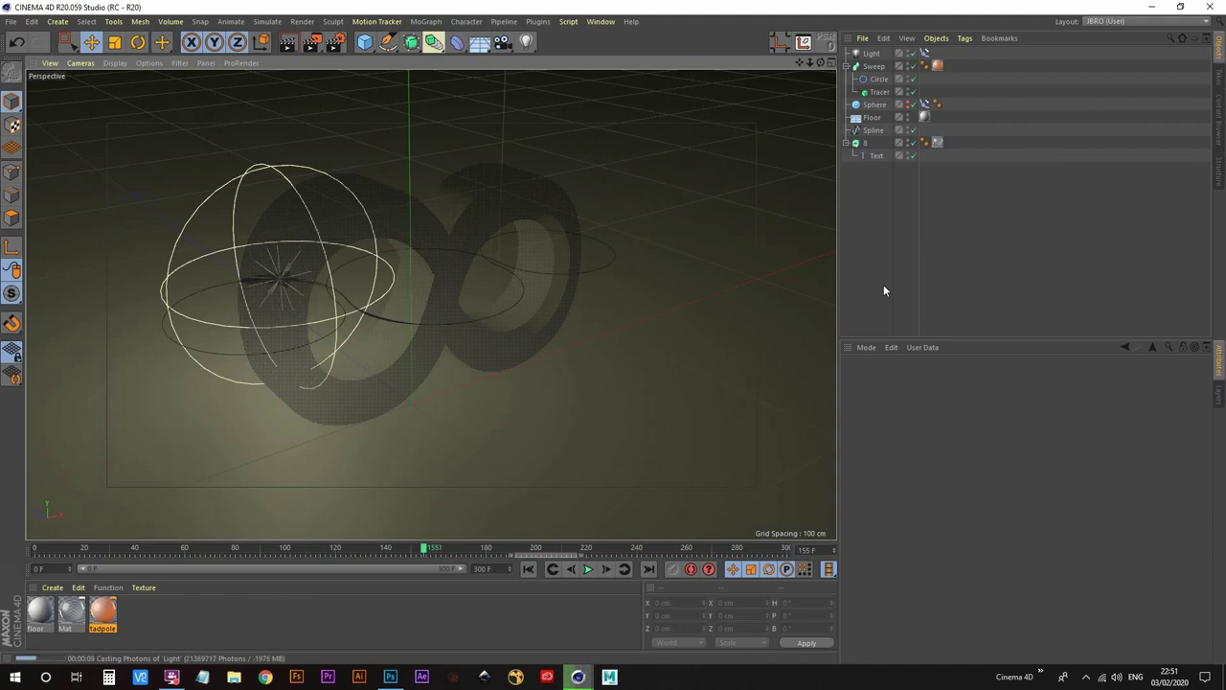
left_click(587, 569)
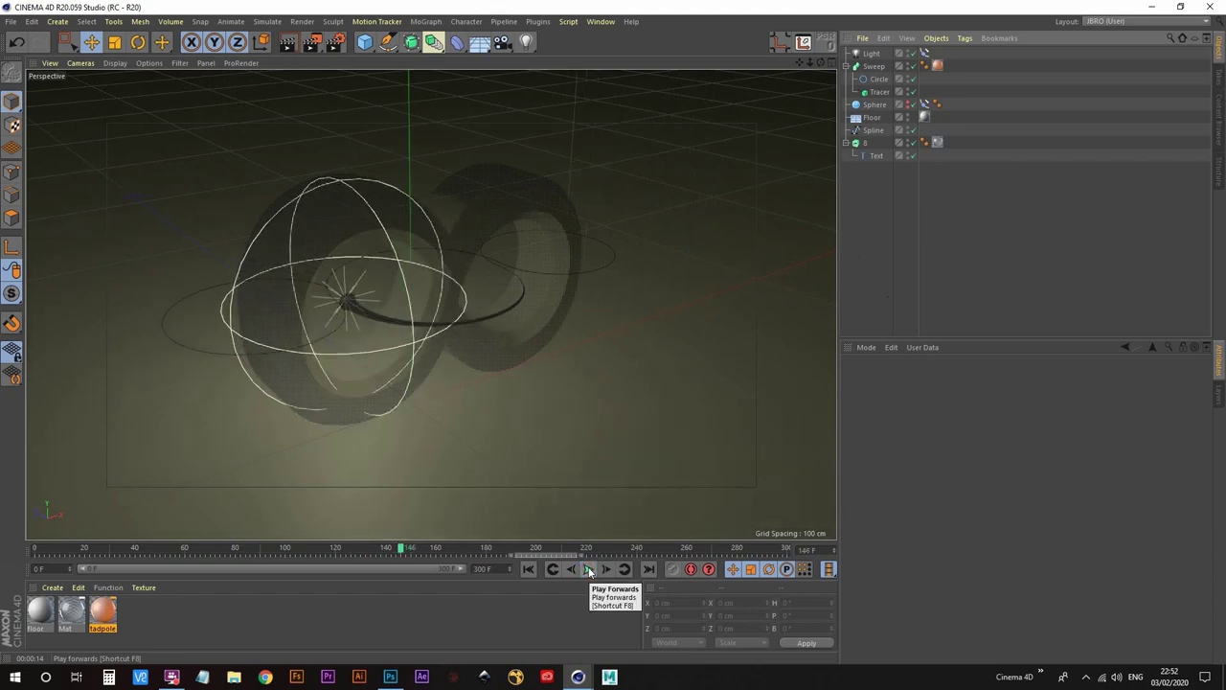
left_click(587, 569)
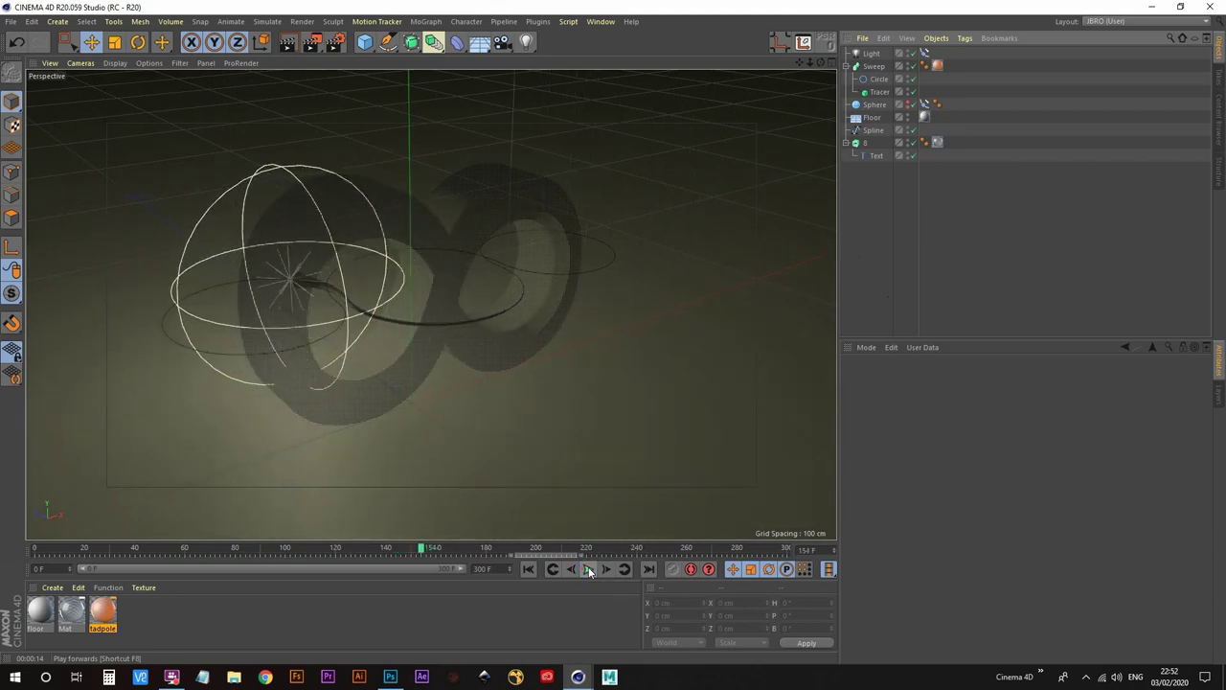
key("ctrl+r")
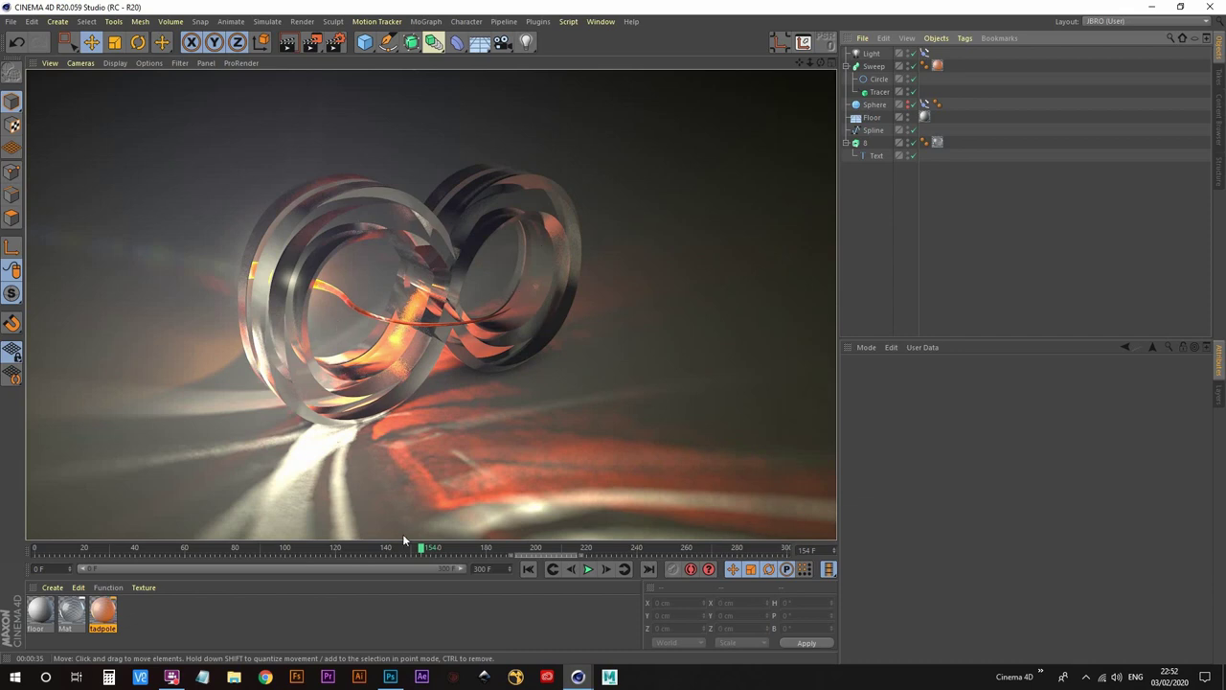
Set the light's area shadow maximum samples to 200 and render the perspective view
left_click(870, 56)
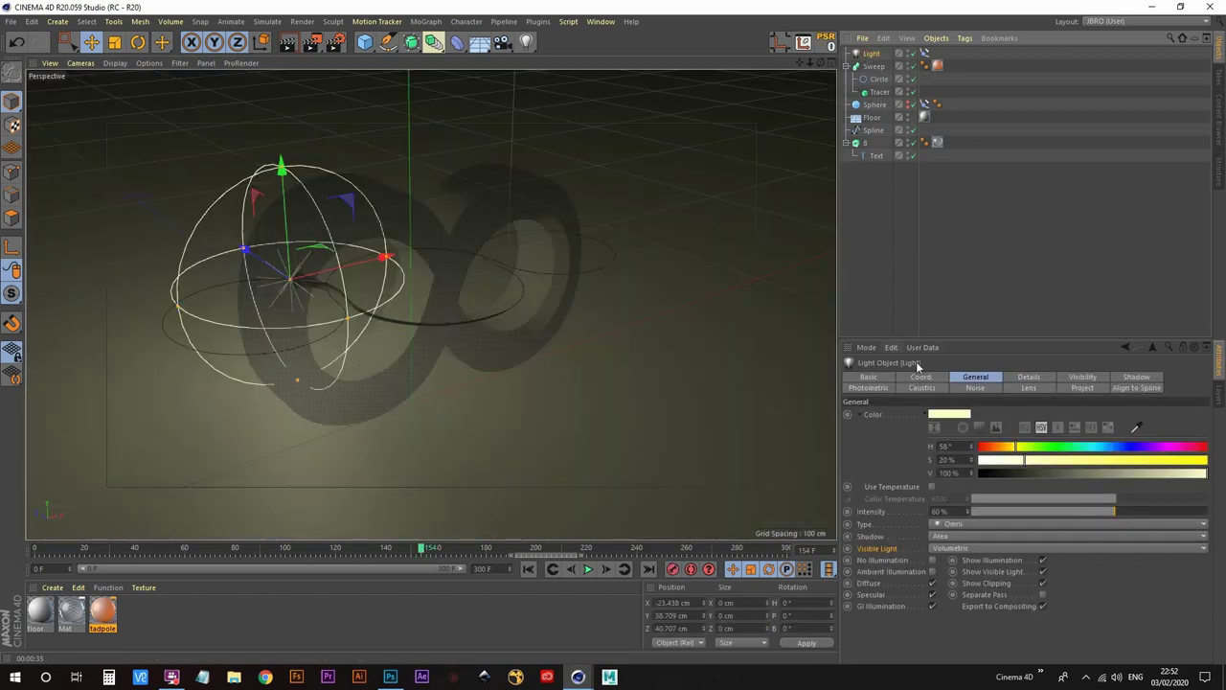
left_click(1135, 378)
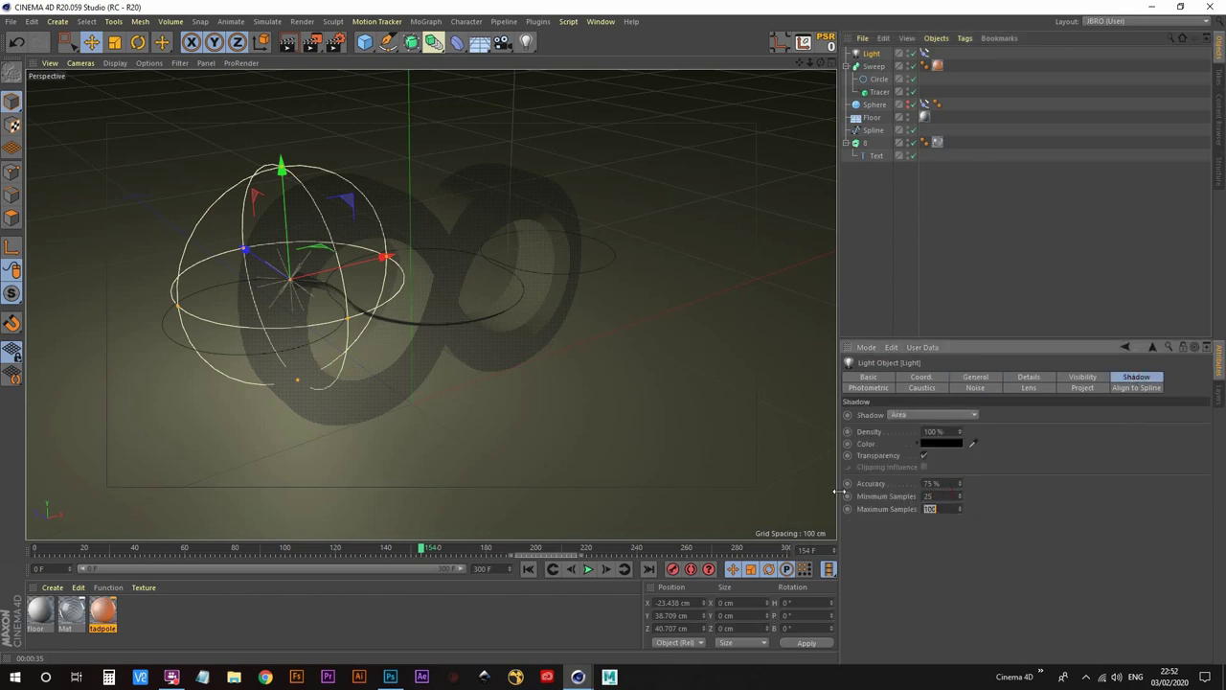
type("200")
key("Return")
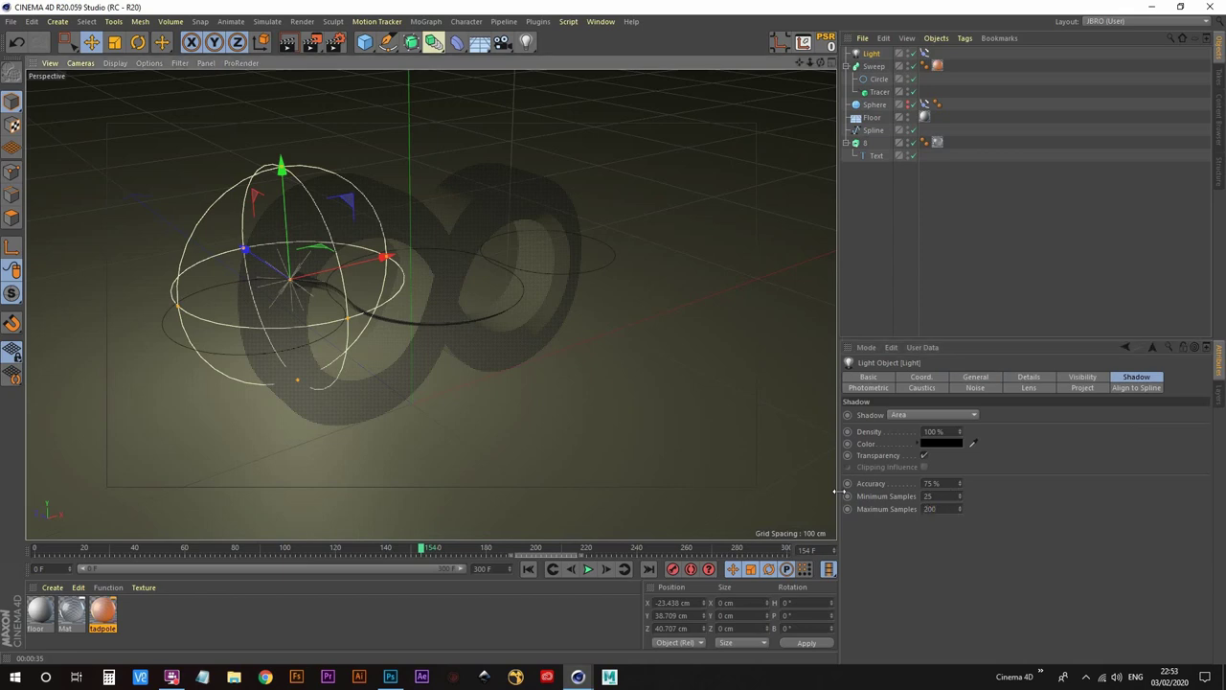
left_click(287, 41)
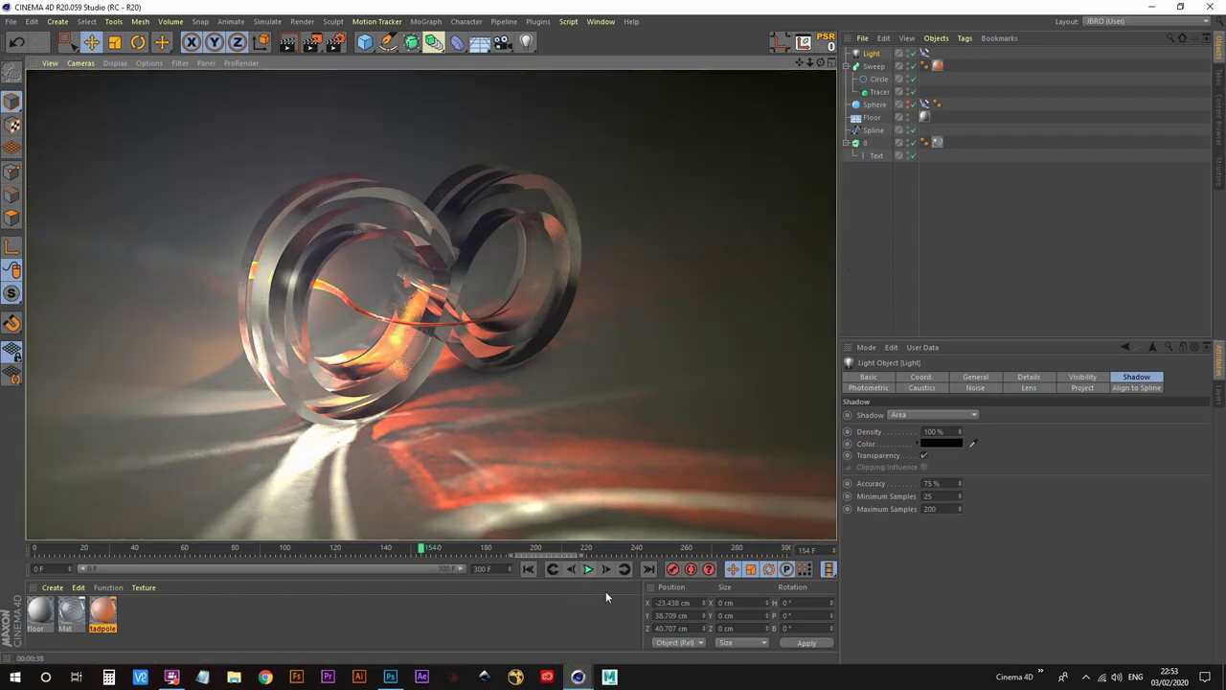
Play the animation on to frame 167, start a test render there, and deselect the light
left_click(589, 571)
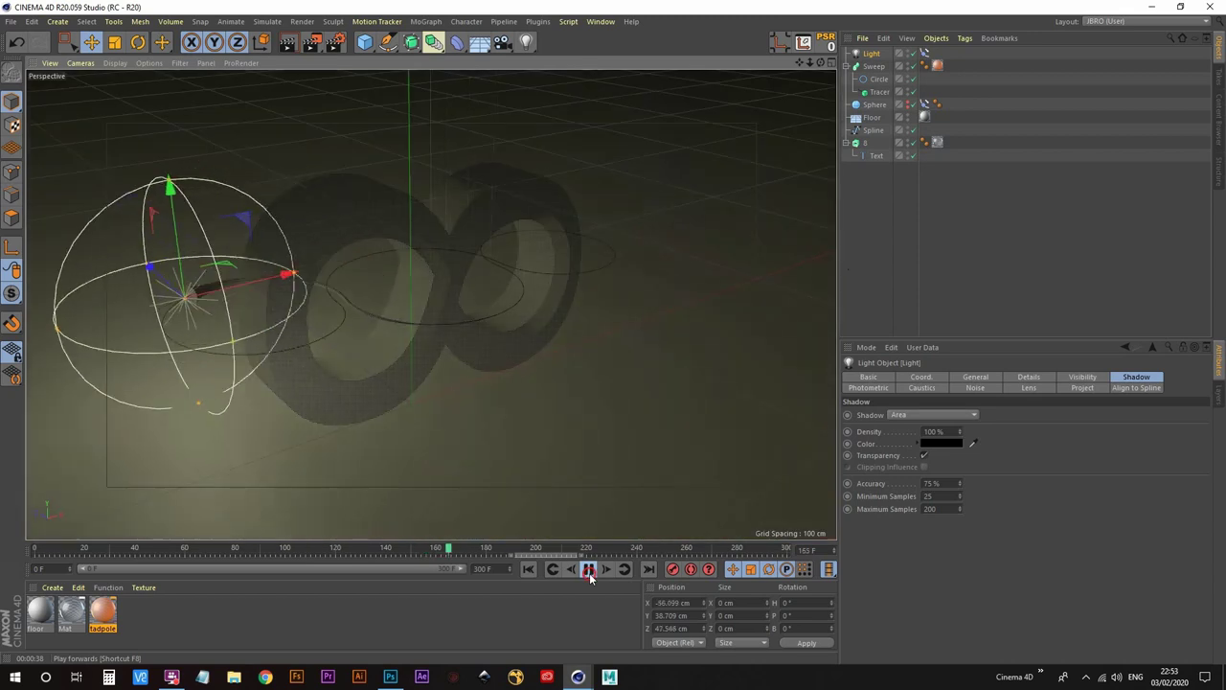
left_click(308, 44)
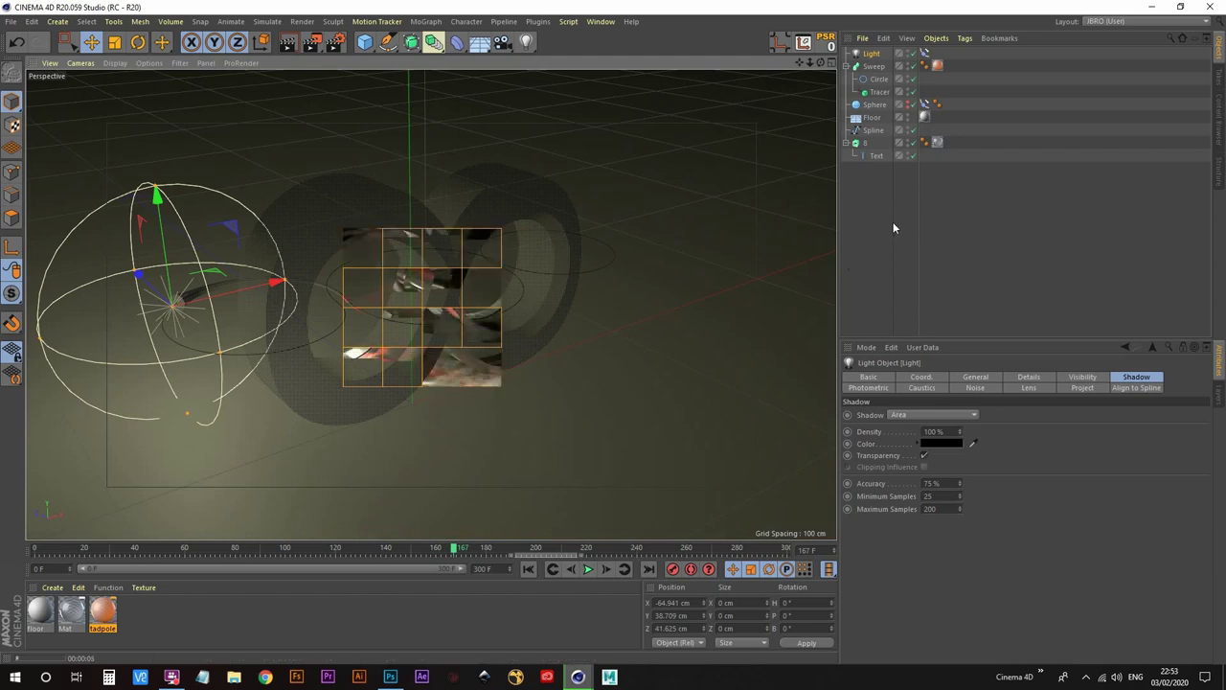
left_click(812, 260)
Set the render output size to 1920 x 1080 pixels
left_click(337, 43)
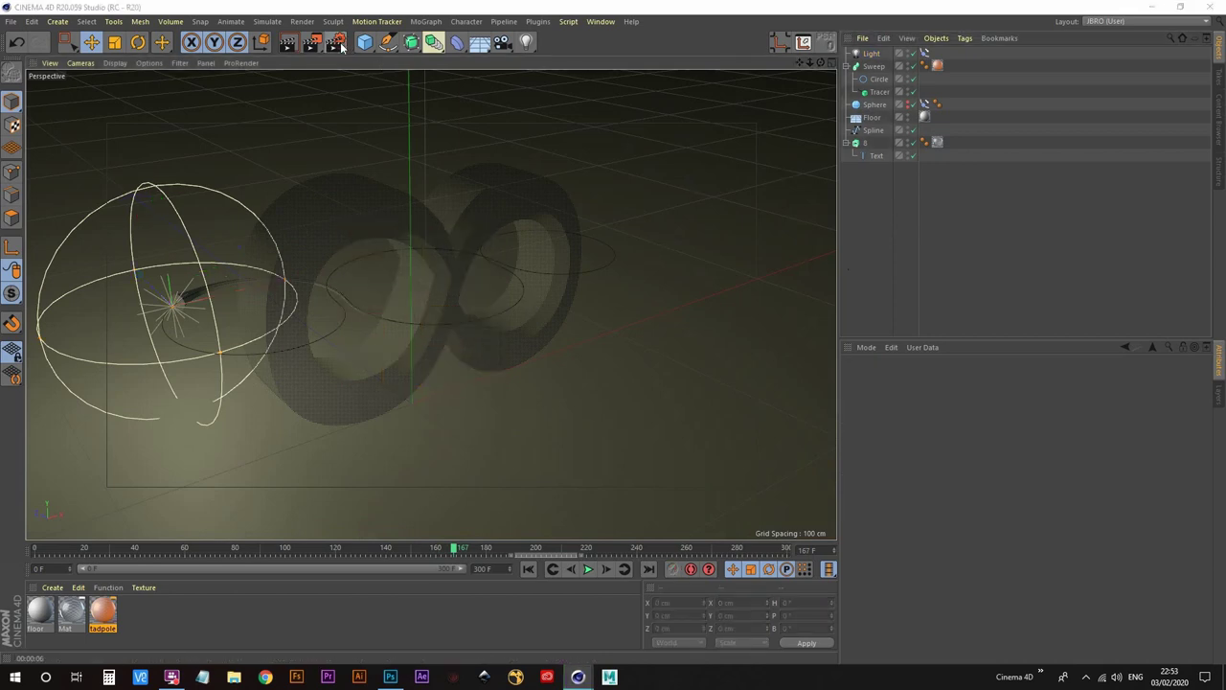
left_click_drag(484, 32, 766, 71)
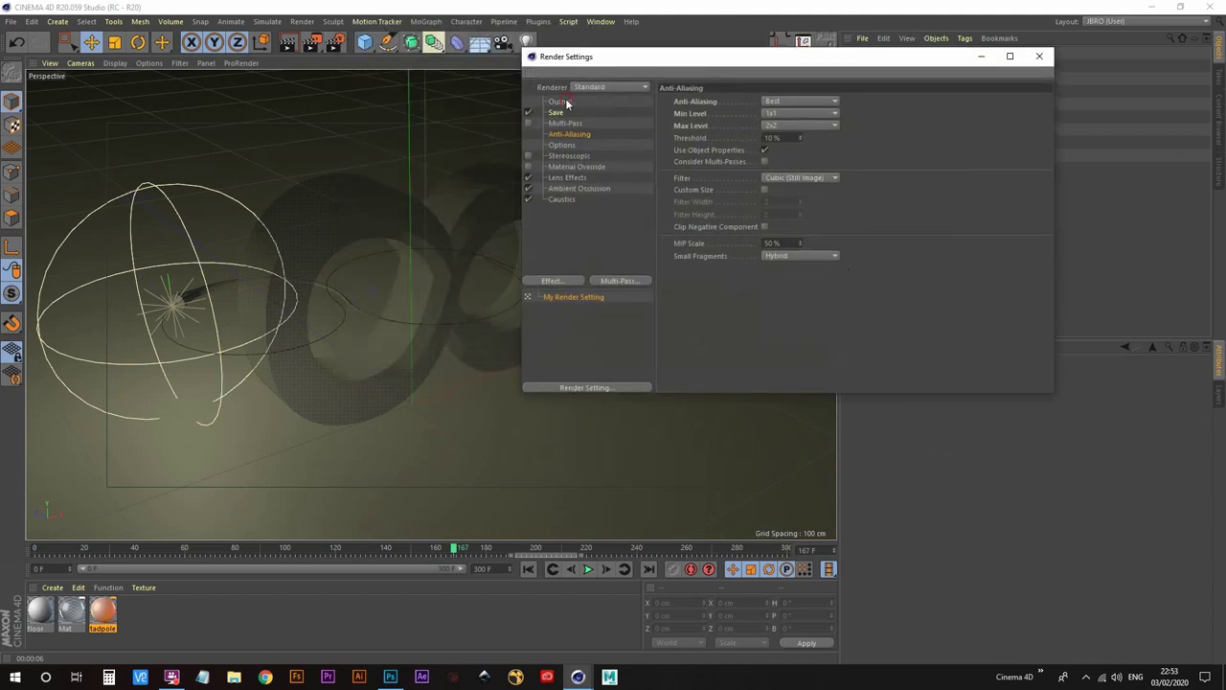
left_click(560, 102)
type("1920")
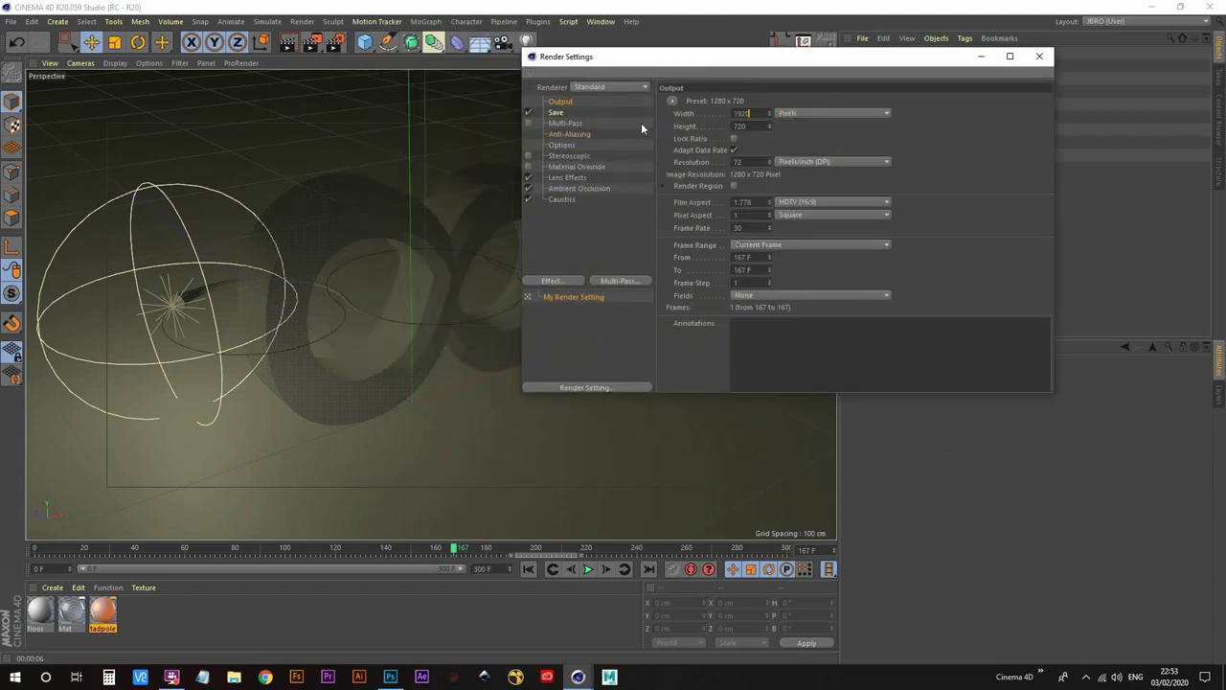
key("Return")
key("Tab")
type("1080")
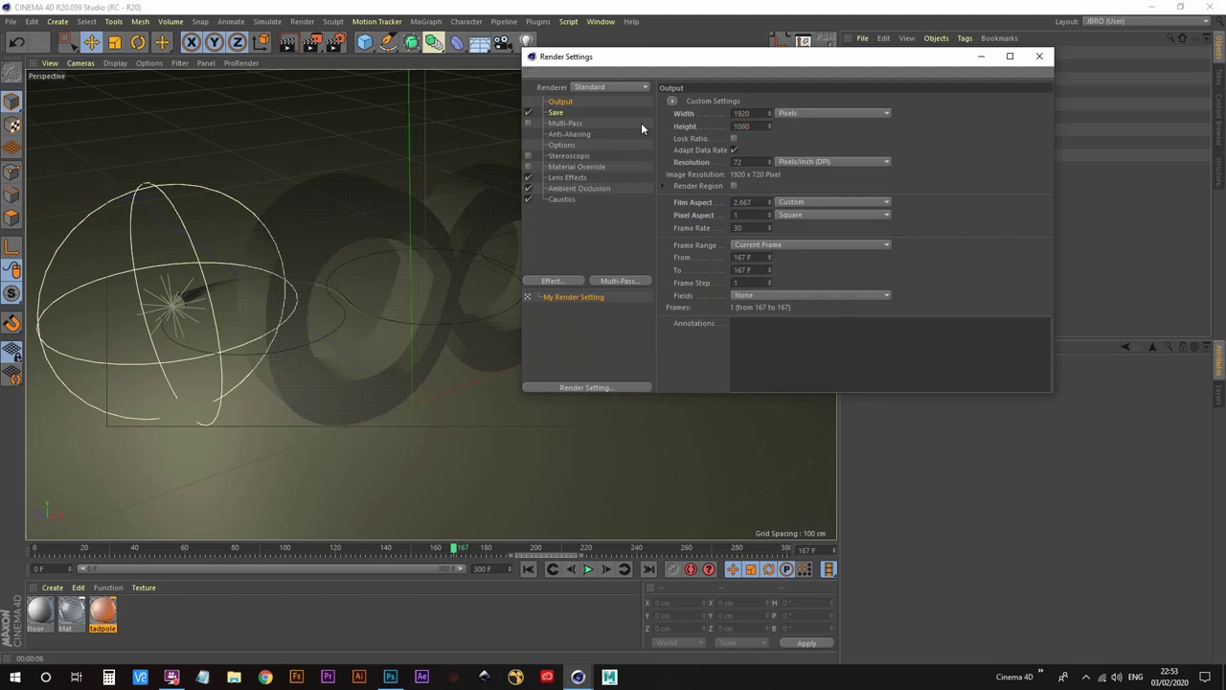
key("Return")
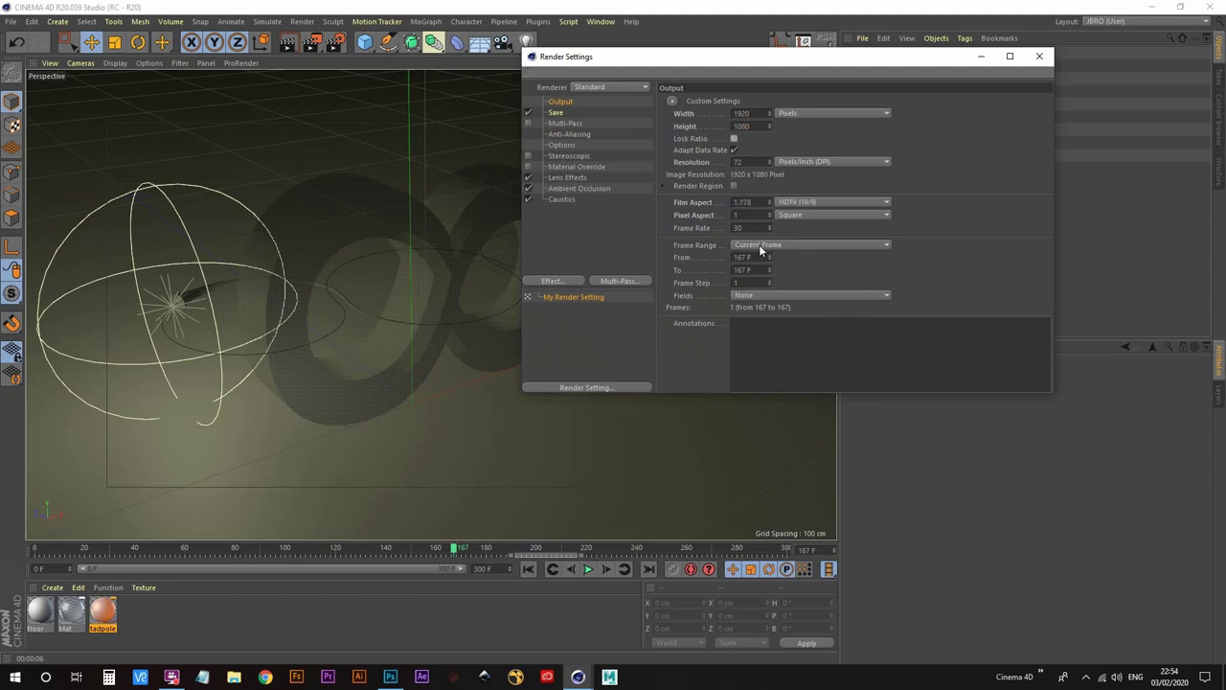
Set the render's Best anti-aliasing to a maximum level of 4x4
left_click(554, 113)
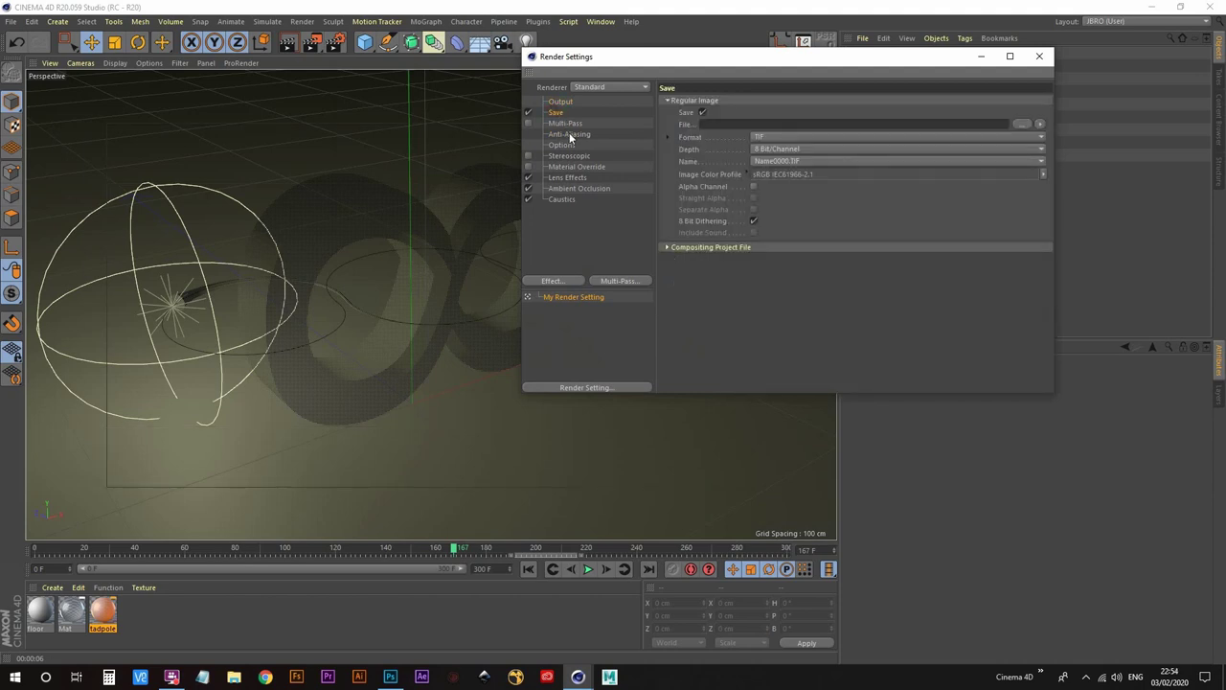
left_click(569, 134)
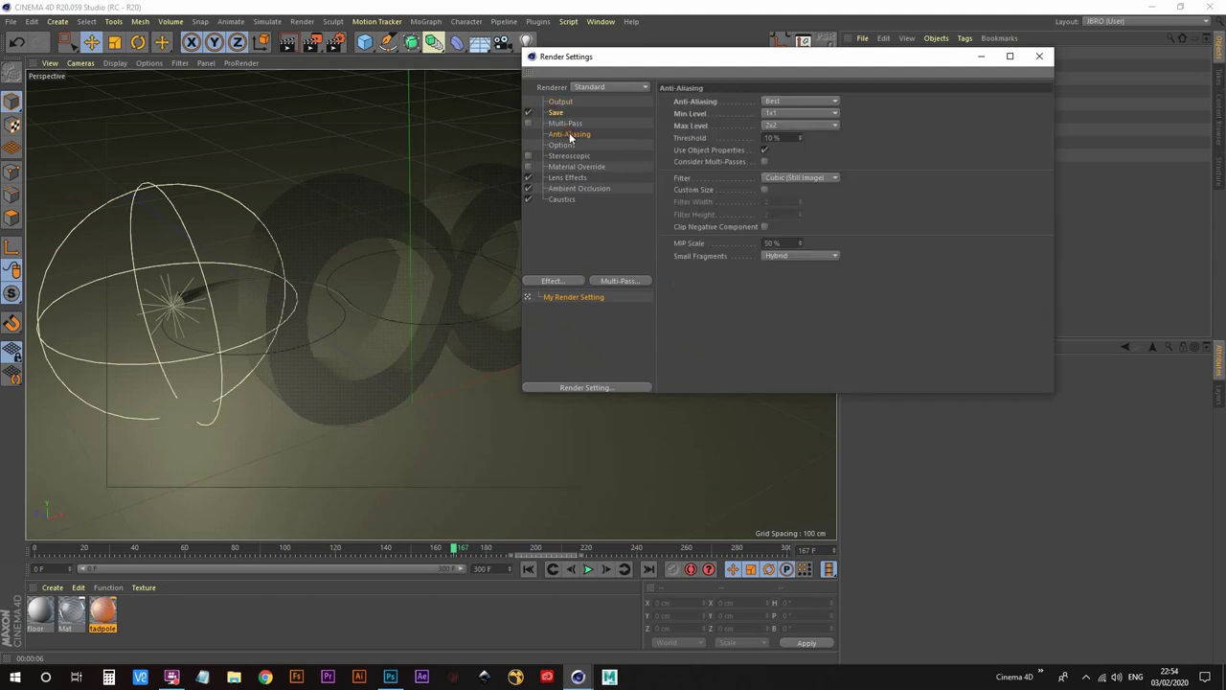
left_click(791, 102)
left_click(787, 125)
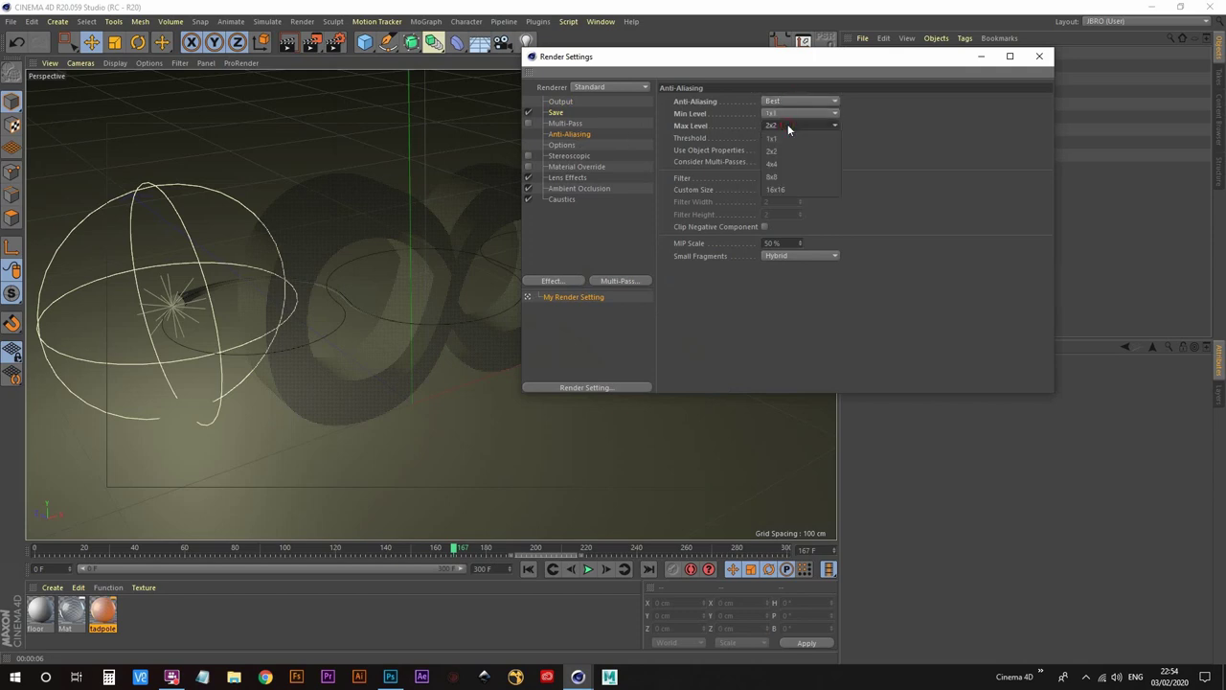
left_click(785, 159)
Set the render to save as PNG on the Desktop under the file name tadpole_light
left_click(556, 113)
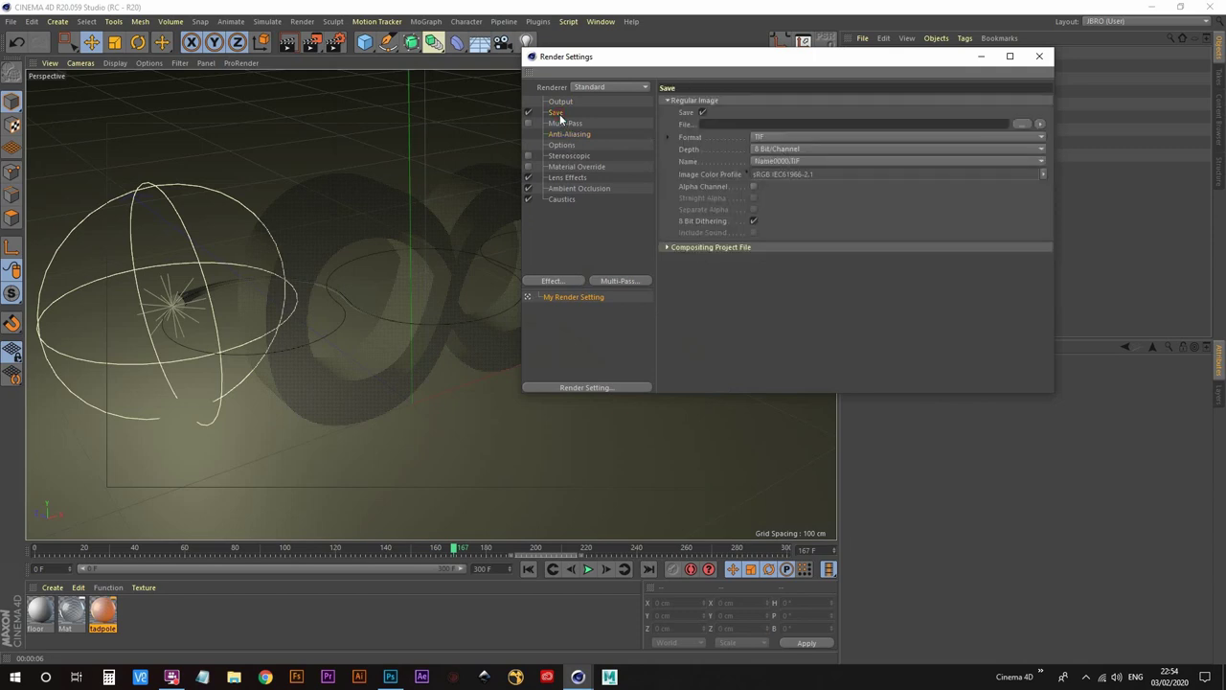
left_click(875, 140)
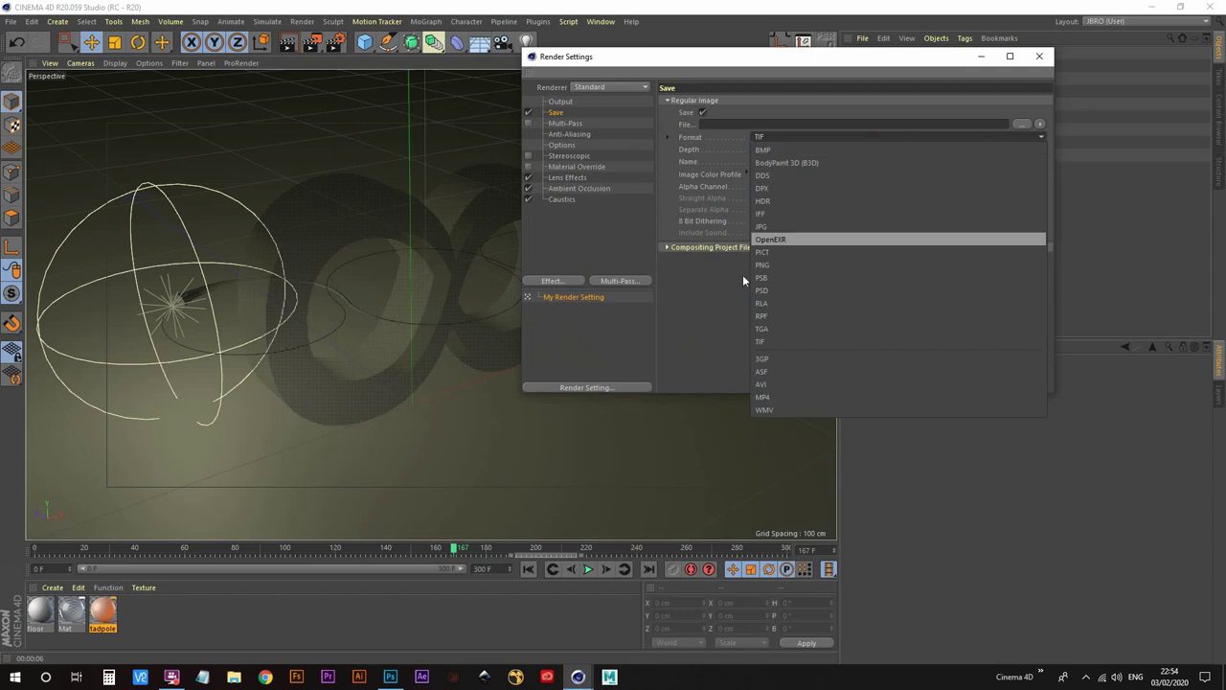
left_click(775, 264)
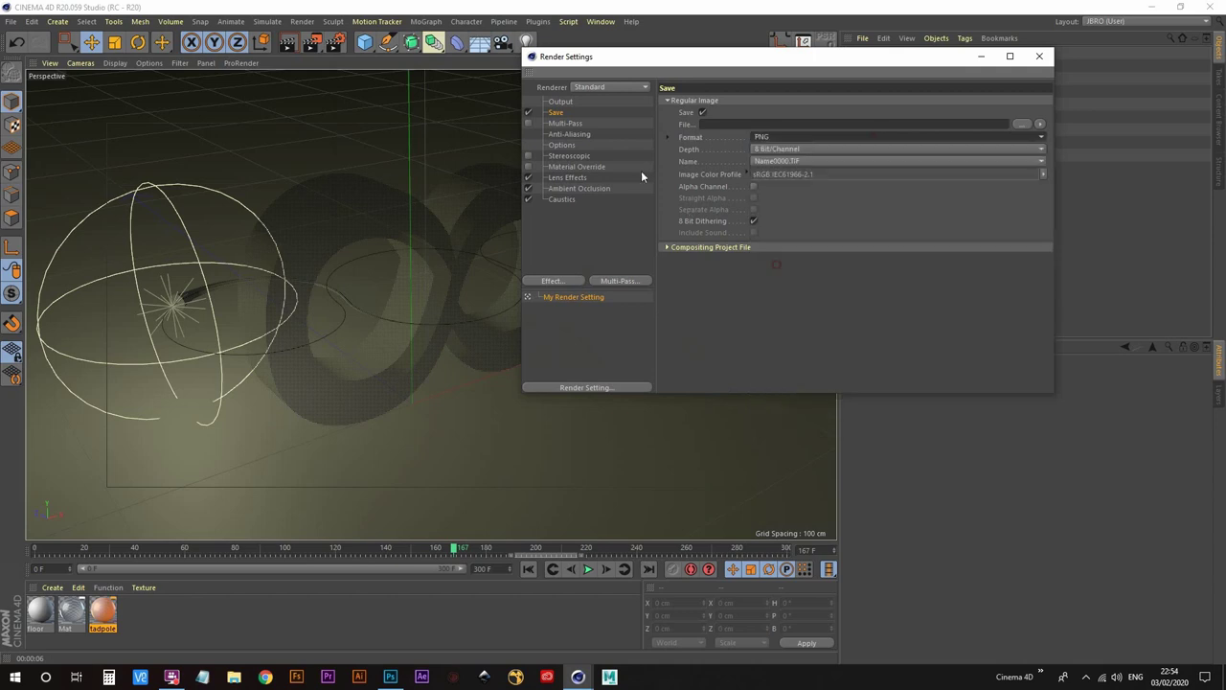
left_click(1020, 123)
scroll(575, 149, "up", 5)
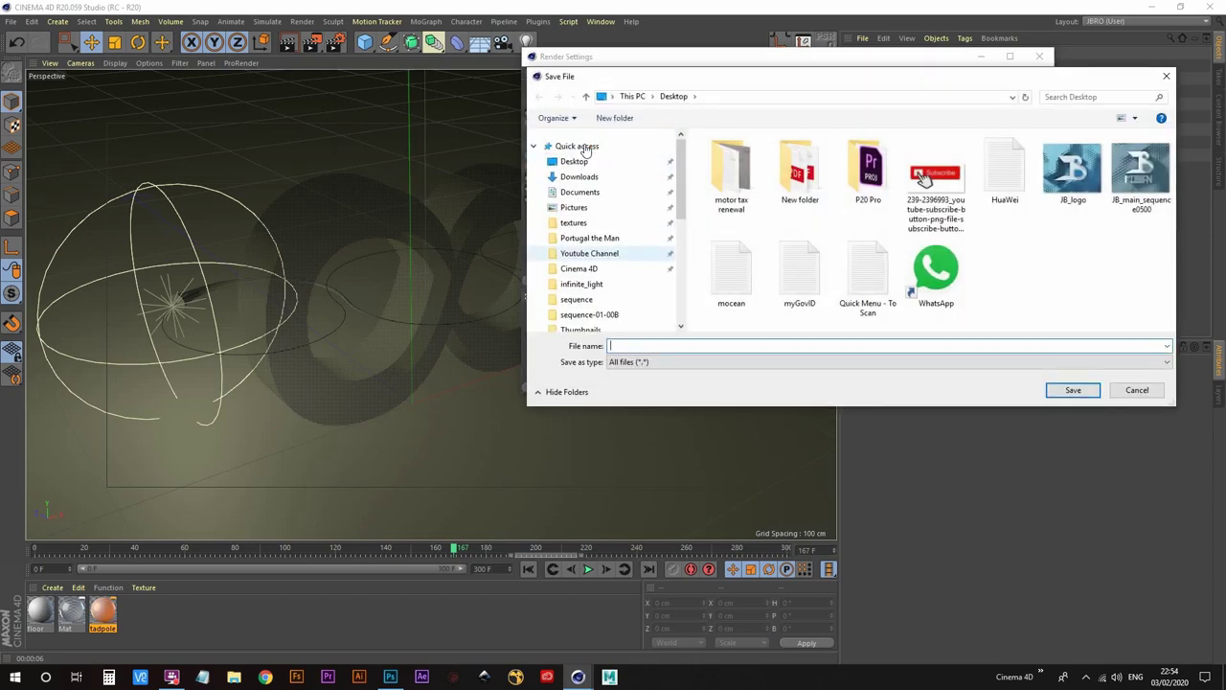
left_click(573, 160)
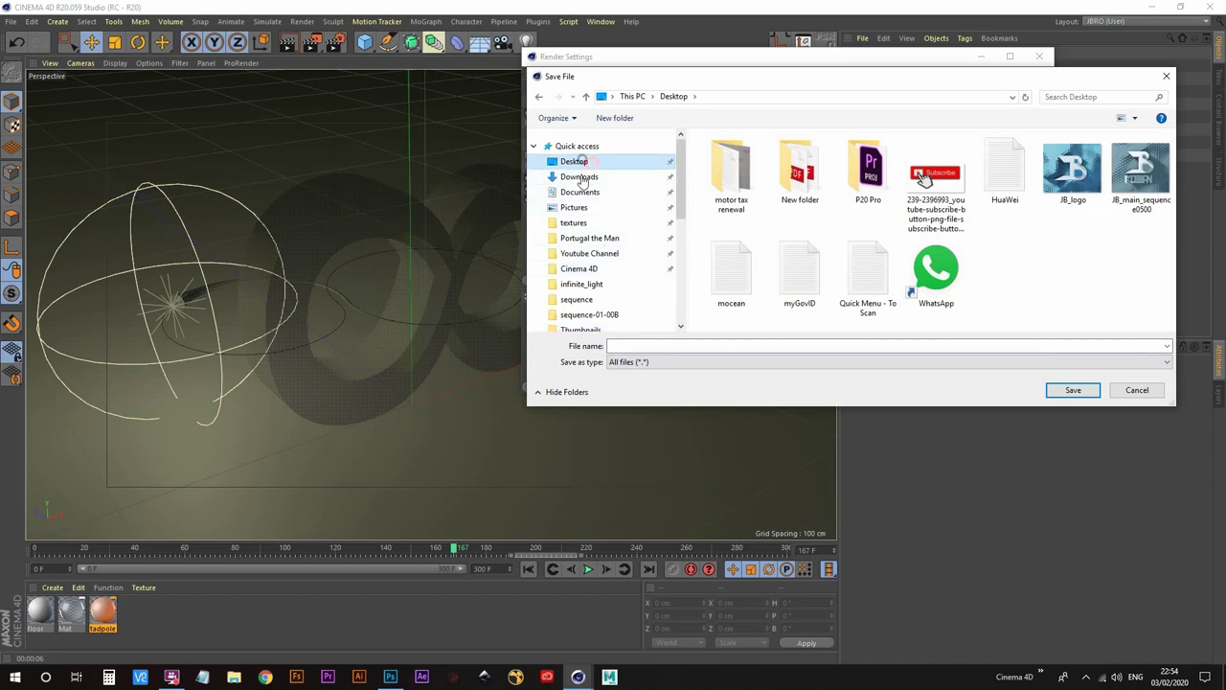
left_click(641, 346)
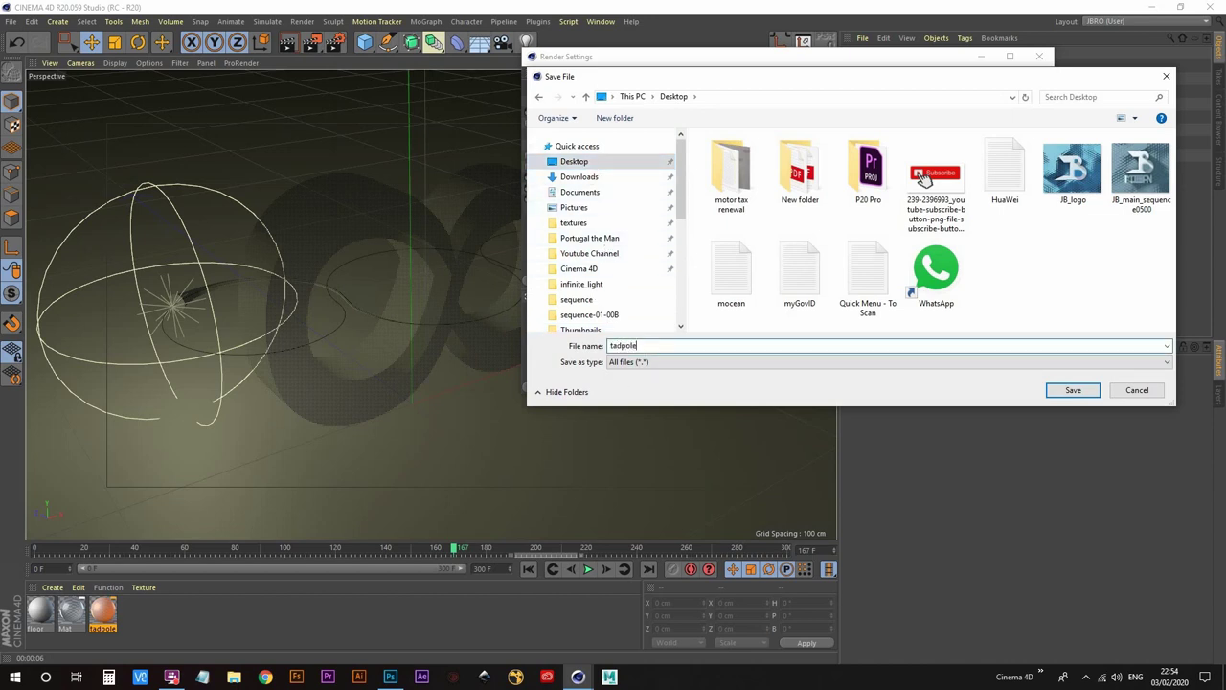
key("Return")
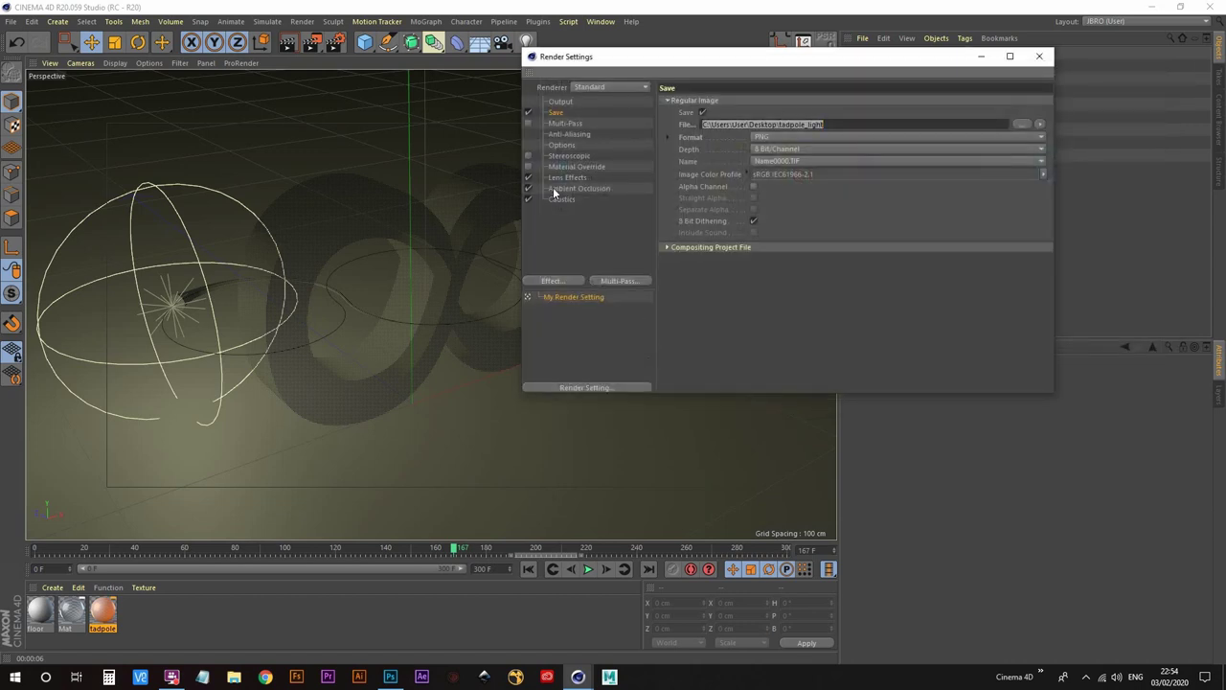
Render the current frame to the Picture Viewer and bring up the earlier nice0064.png render
left_click(1038, 56)
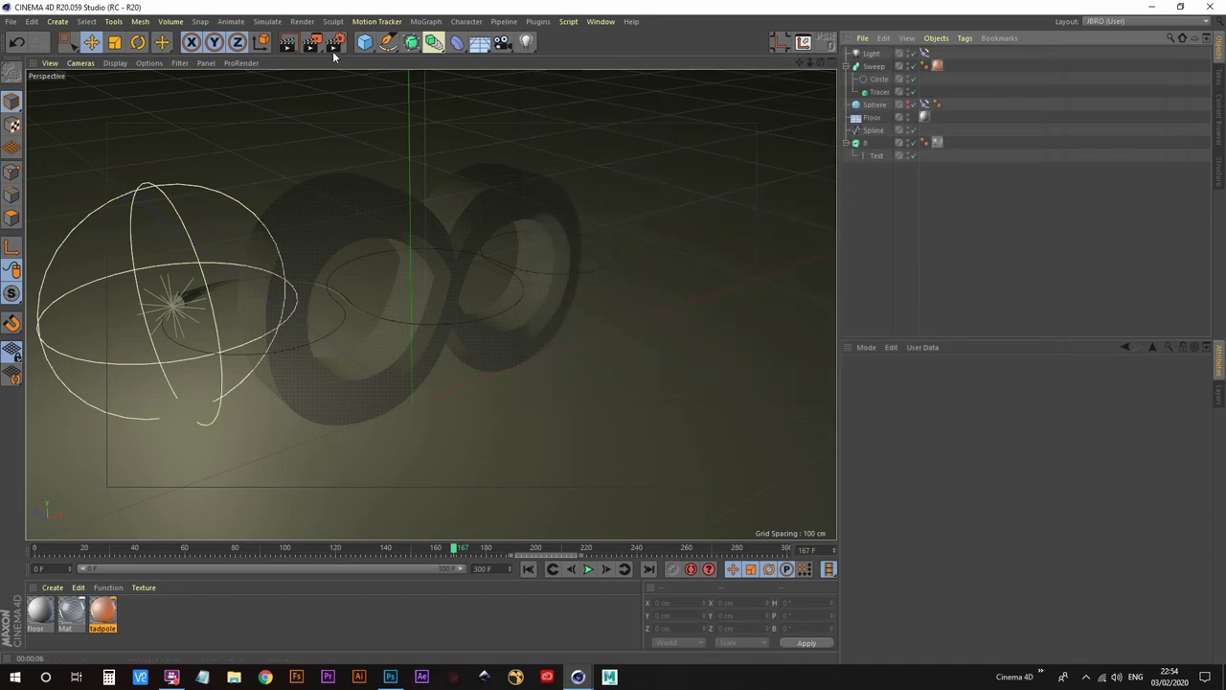
left_click(313, 44)
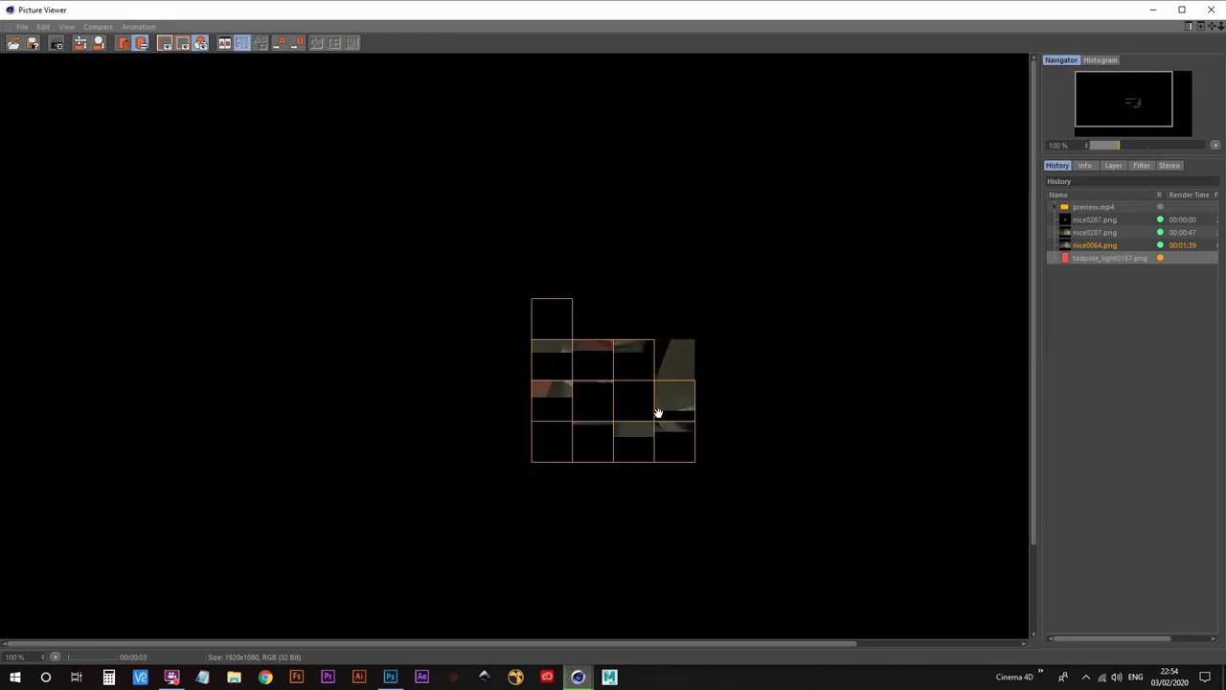
left_click_drag(632, 411, 515, 321)
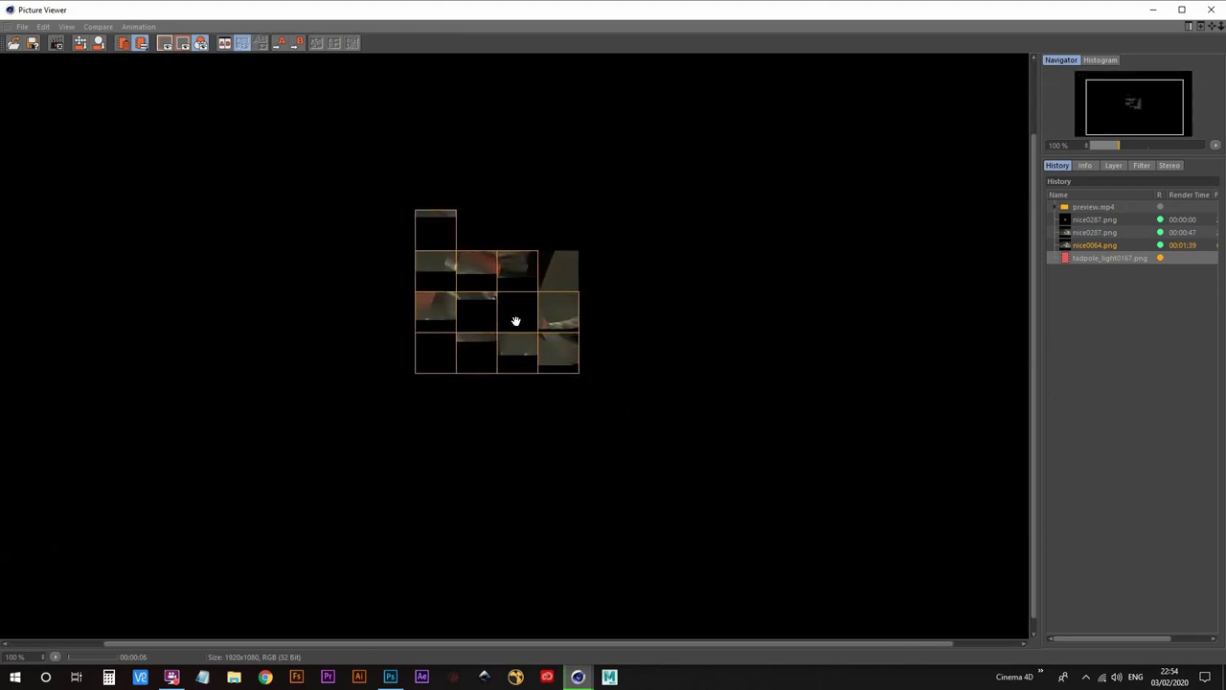
left_click(1090, 245)
left_click_drag(508, 338, 569, 344)
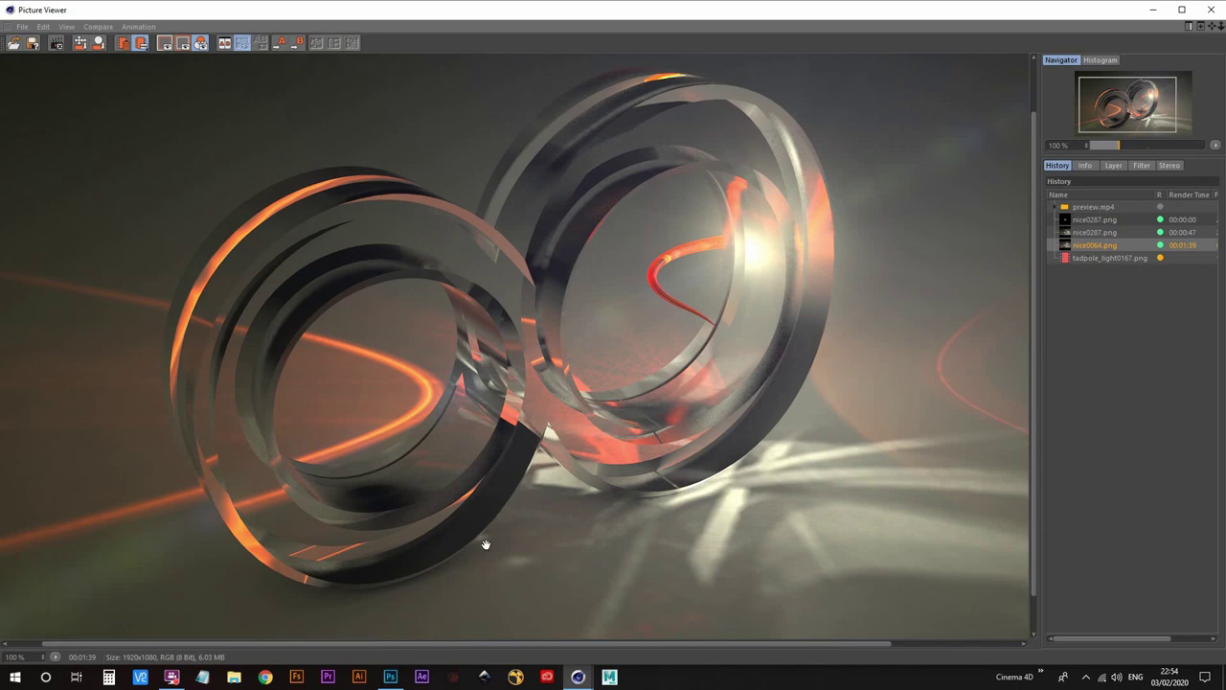
Switch to Photoshop and try to open the recent file nice0064.png
left_click(392, 677)
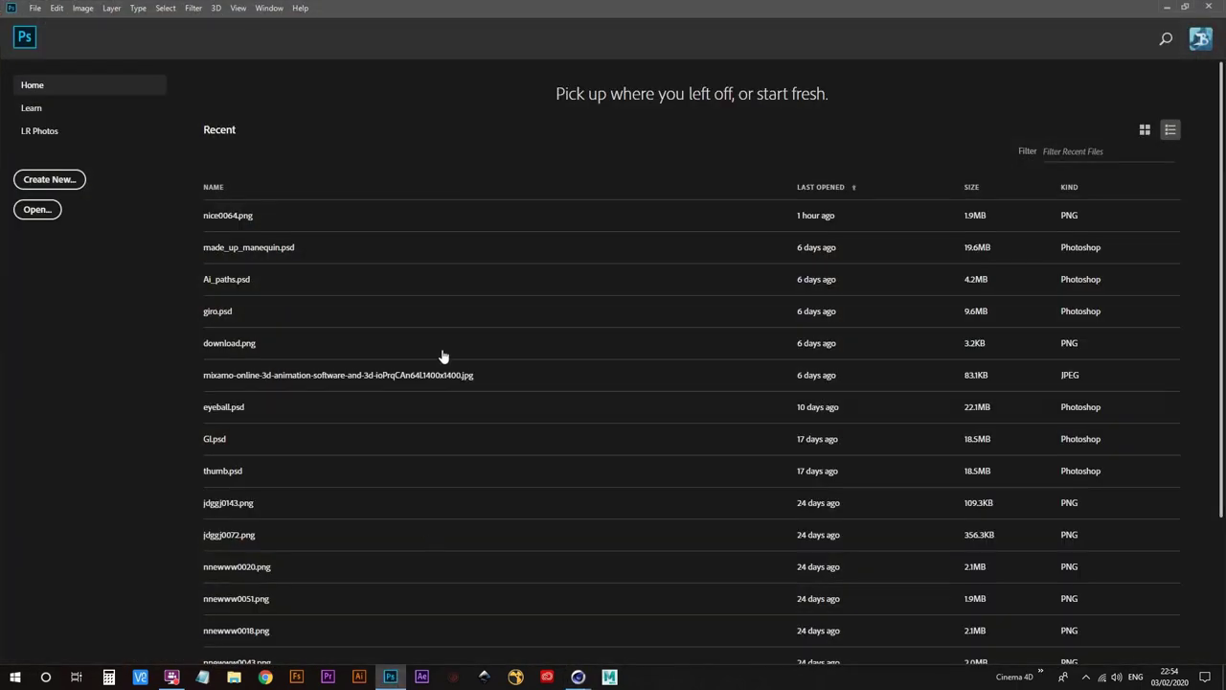
left_click(230, 220)
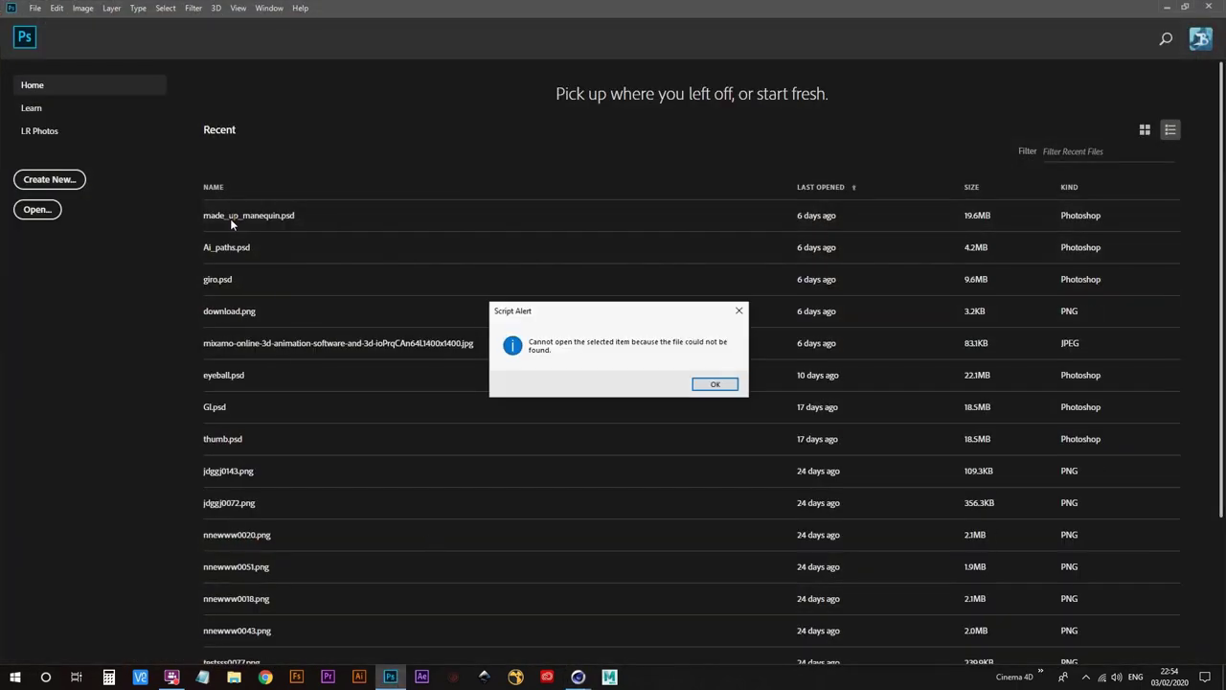
left_click(715, 385)
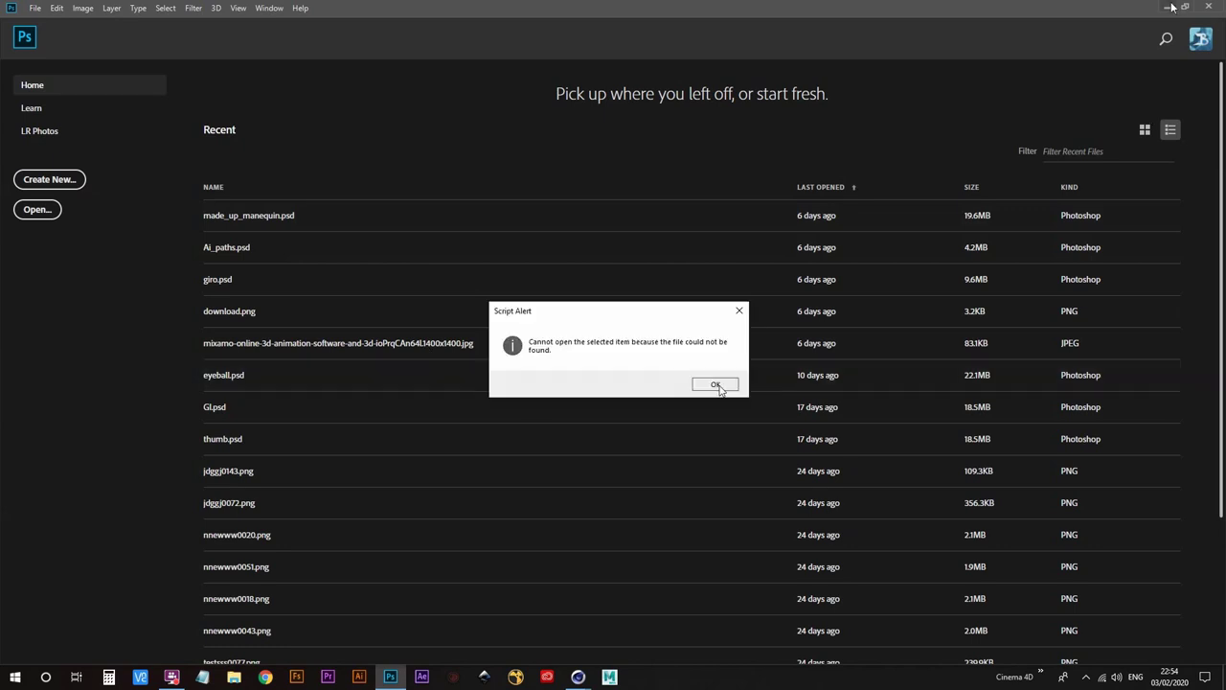
left_click(716, 385)
Compare the in-progress tadpole_light0167.png render with the finished nice0064.png render in the Picture Viewer
left_click(1099, 257)
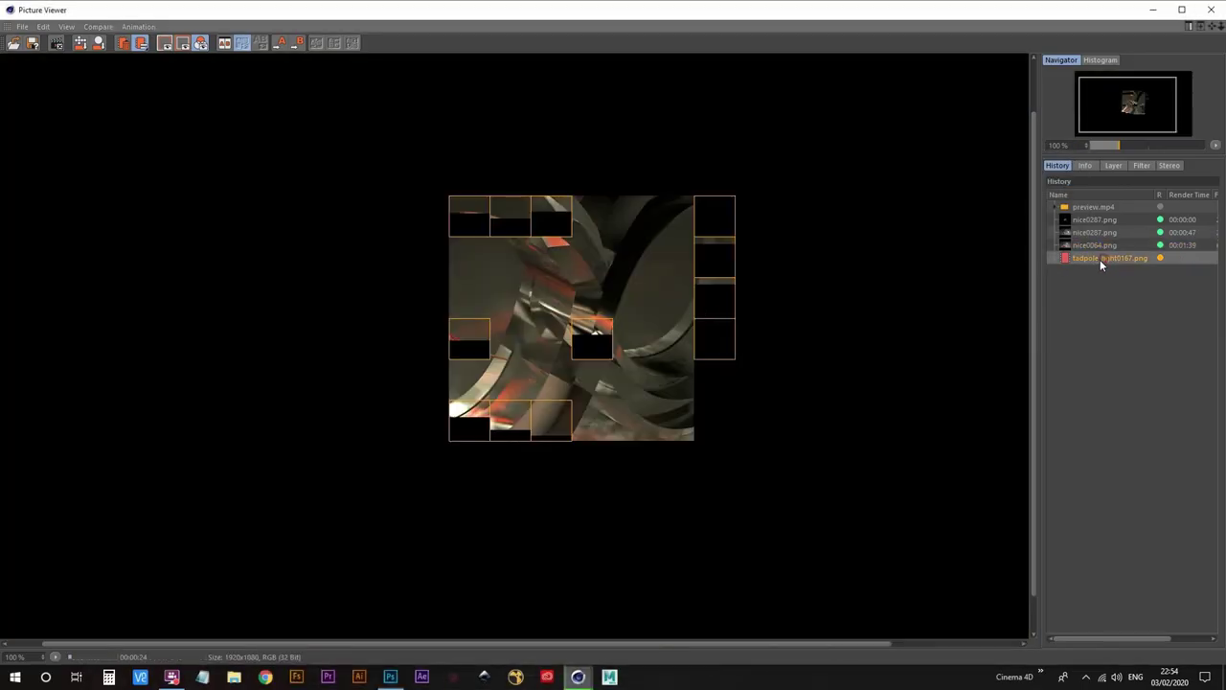
left_click_drag(616, 323, 585, 373)
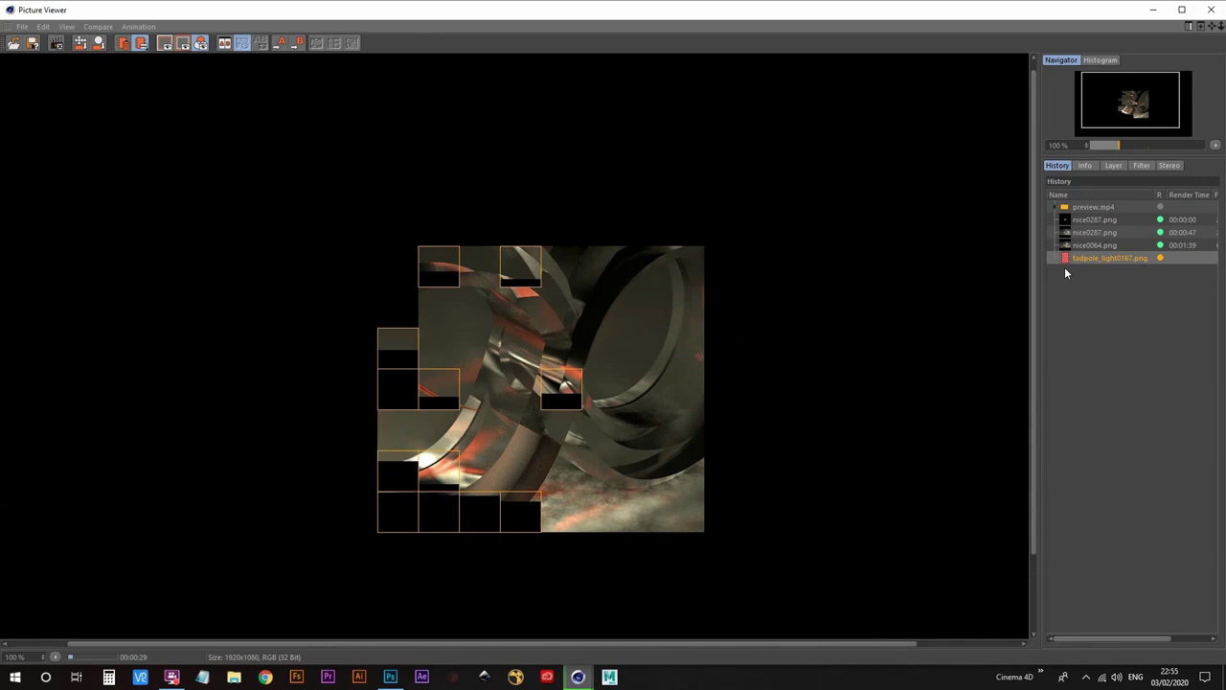
left_click(1087, 245)
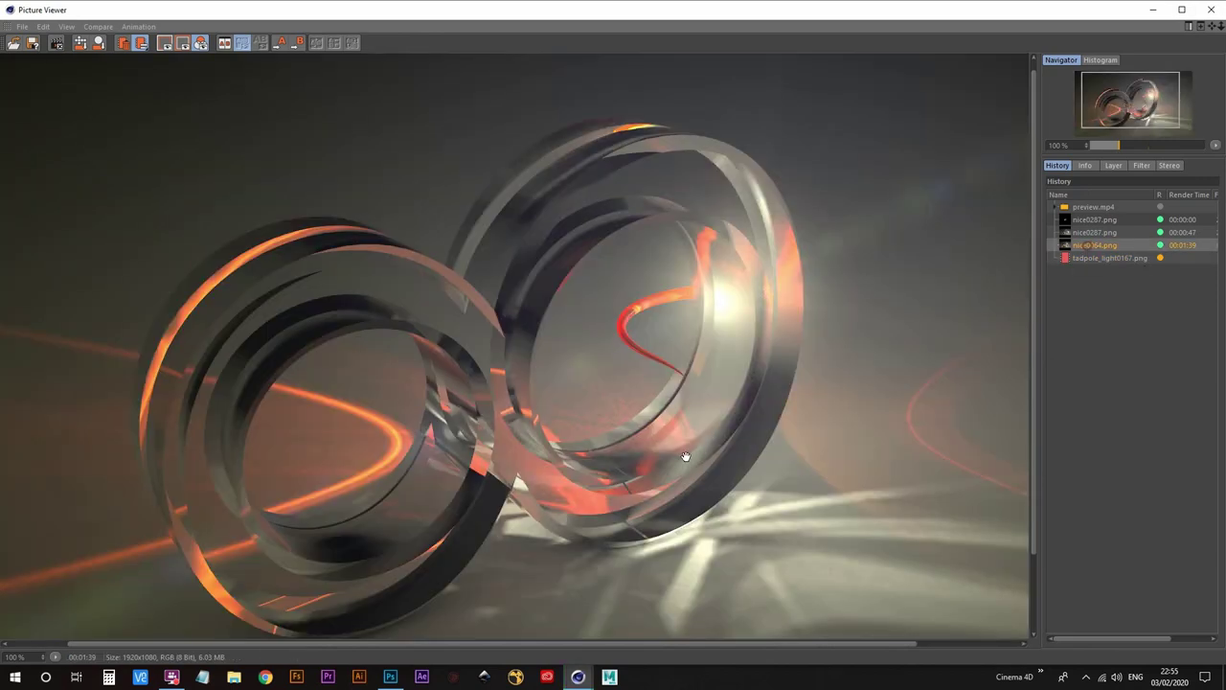
left_click_drag(571, 504, 586, 442)
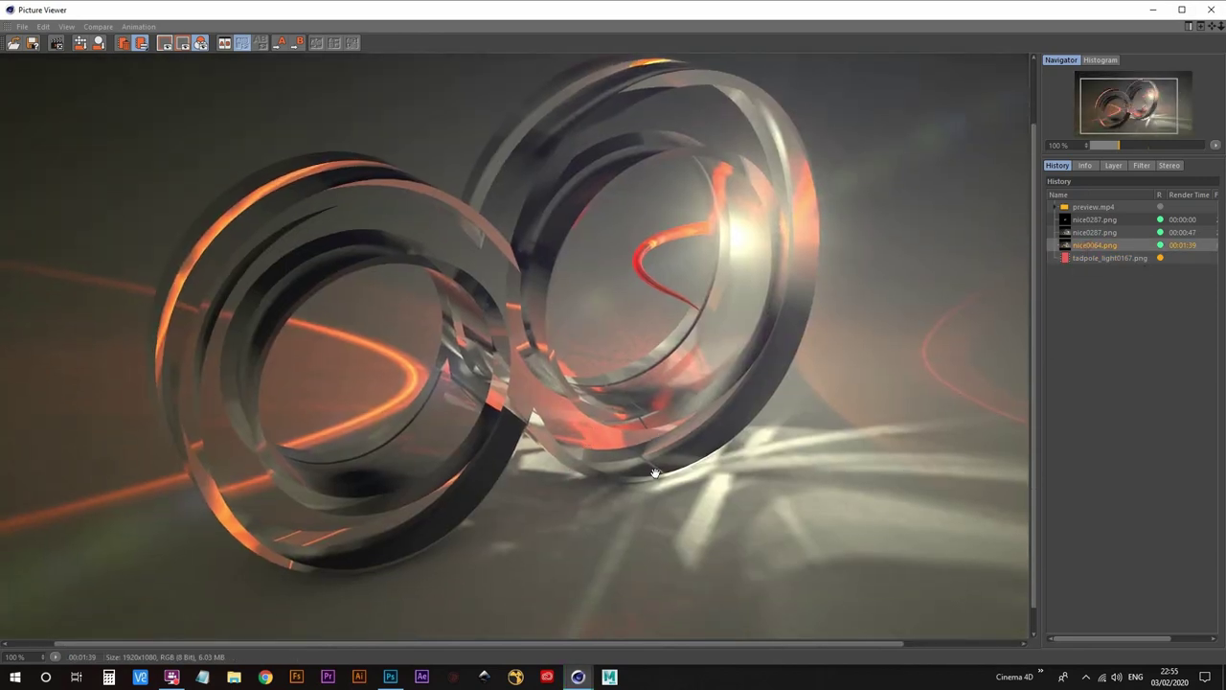
left_click(677, 354)
left_click_drag(679, 372, 679, 384)
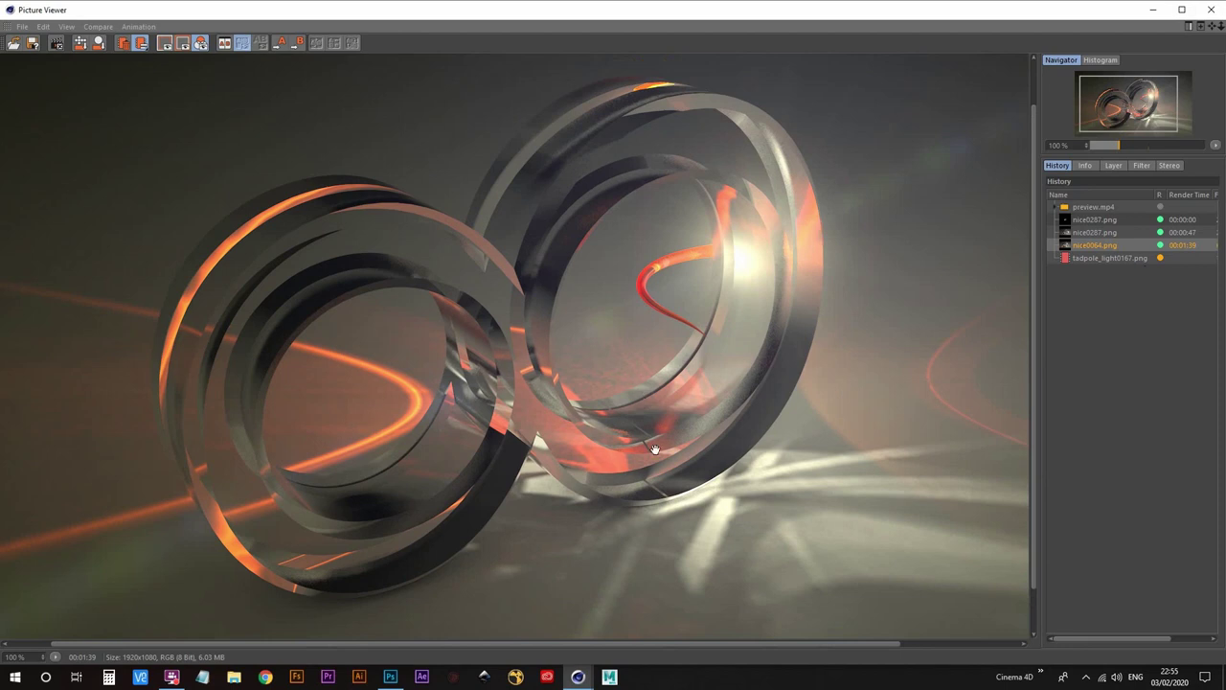
left_click(1096, 259)
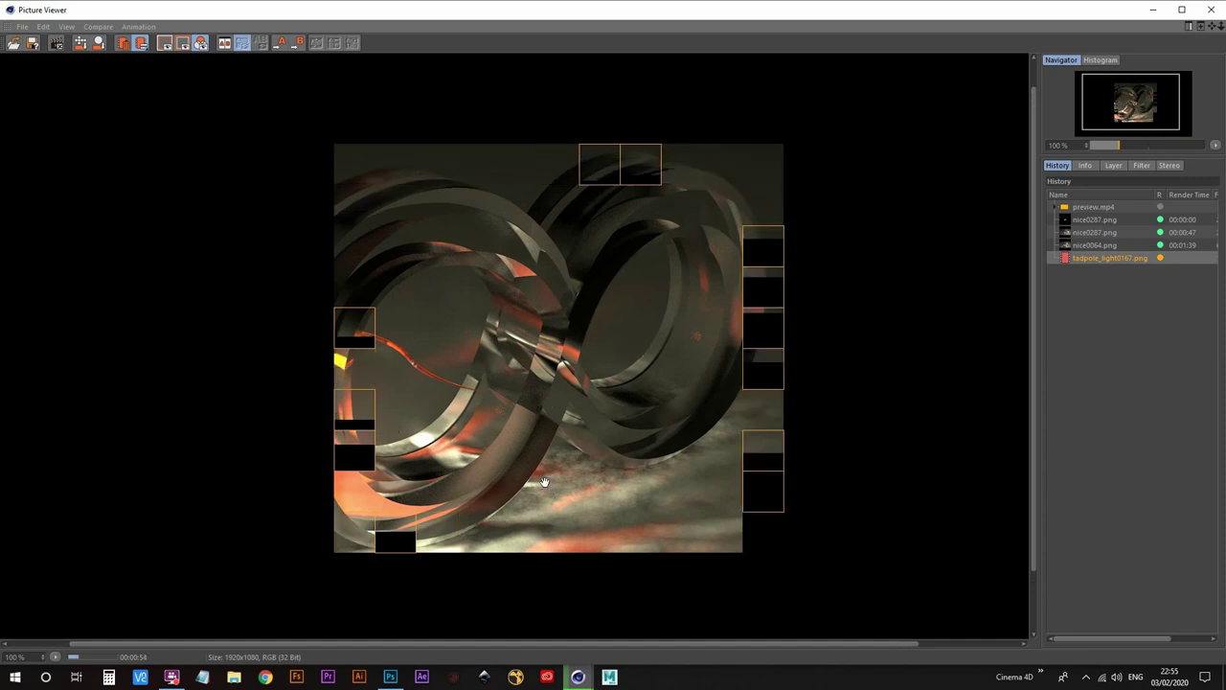
left_click_drag(534, 486, 535, 469)
left_click(1092, 245)
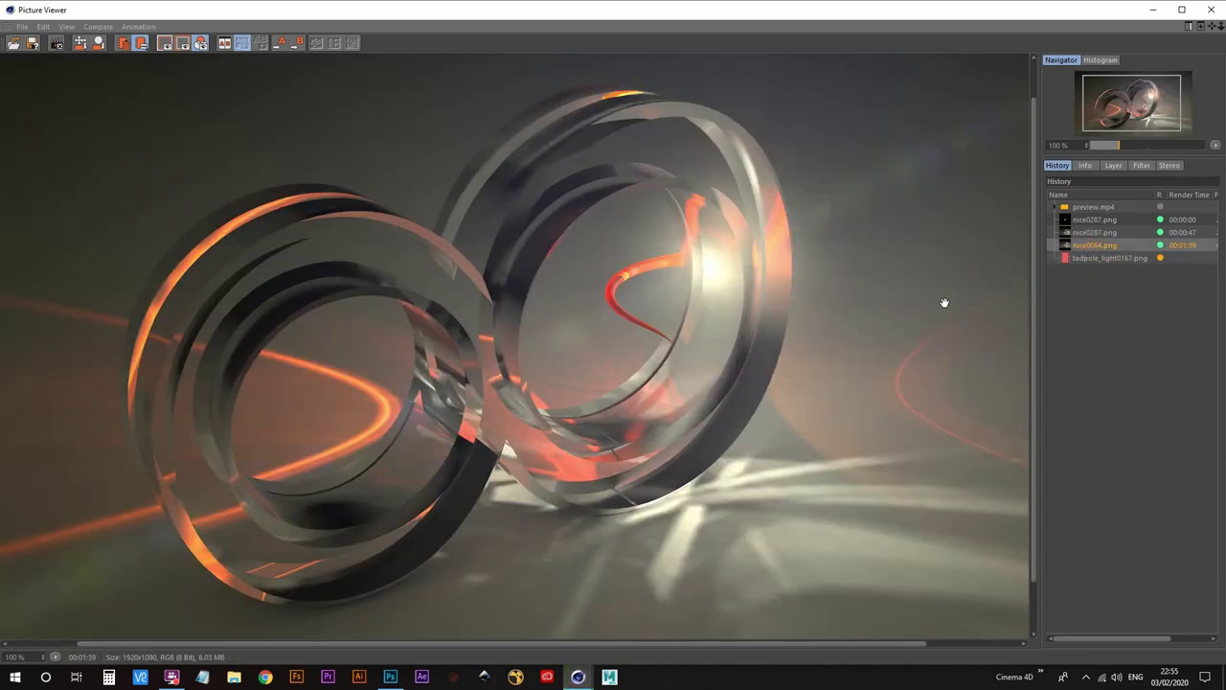
Watch the in-progress tadpole_light0167.png render in the Picture Viewer until it completes
left_click(1099, 258)
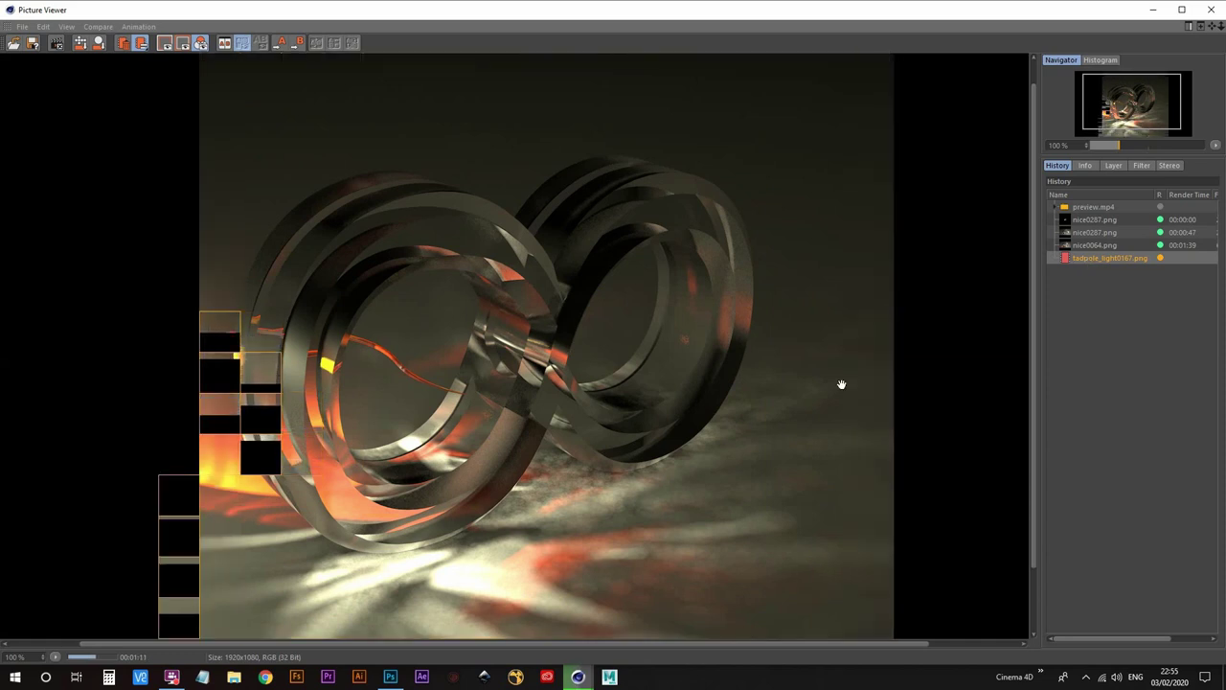
left_click_drag(496, 424, 507, 421)
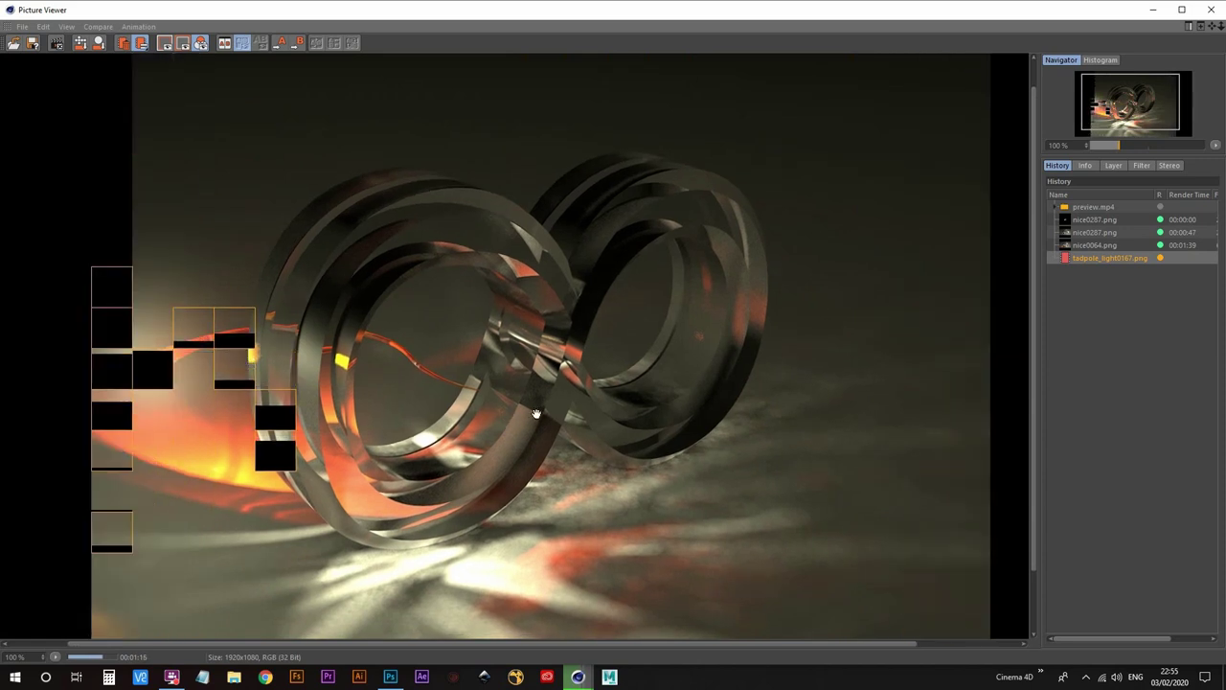
left_click_drag(526, 413, 522, 410)
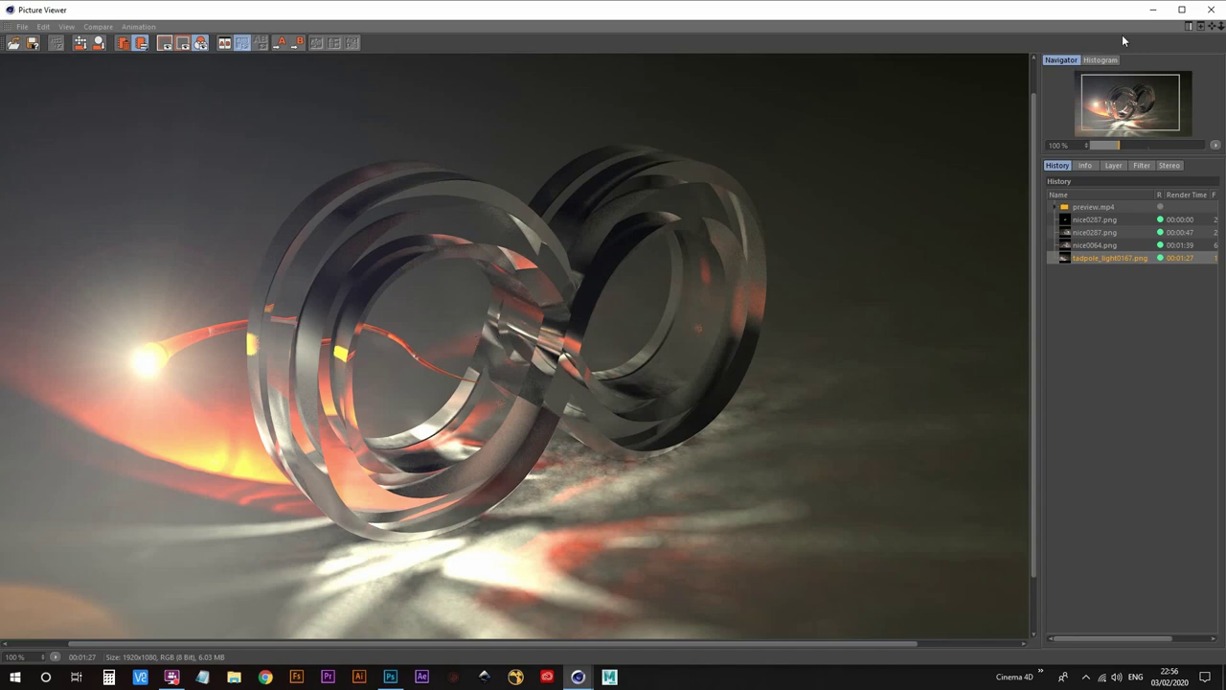
Return to the scene and set the Light's visibility outer distance to 47 cm
left_click(1152, 10)
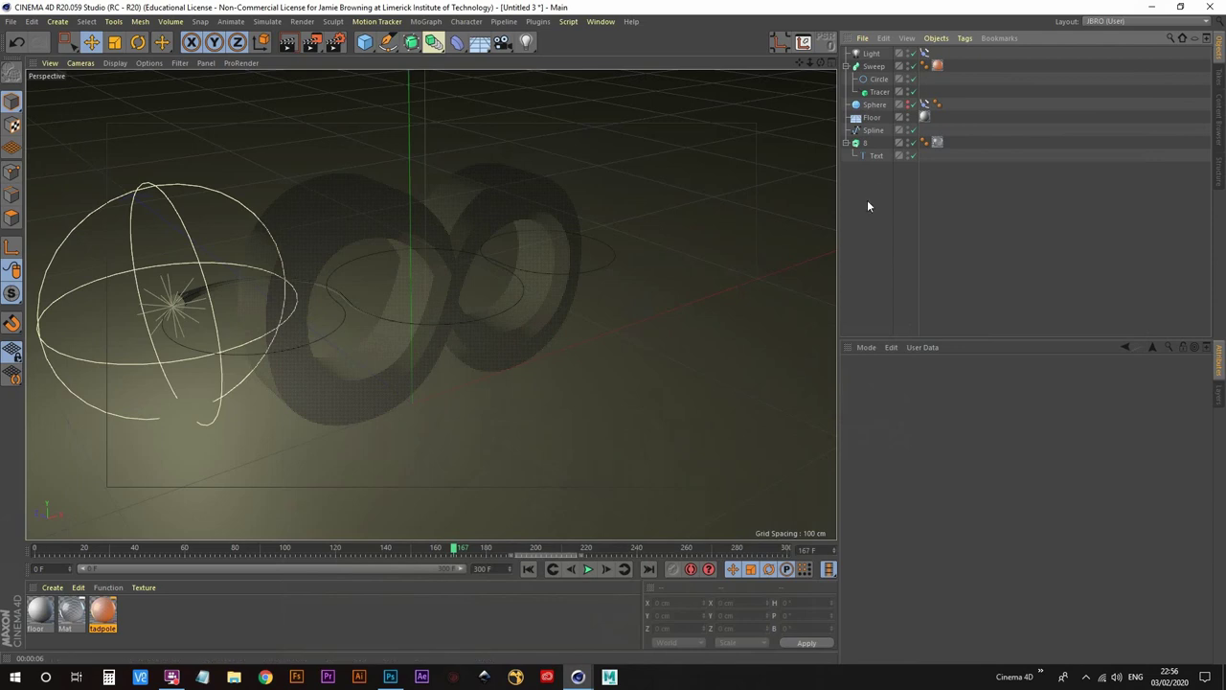
left_click(873, 54)
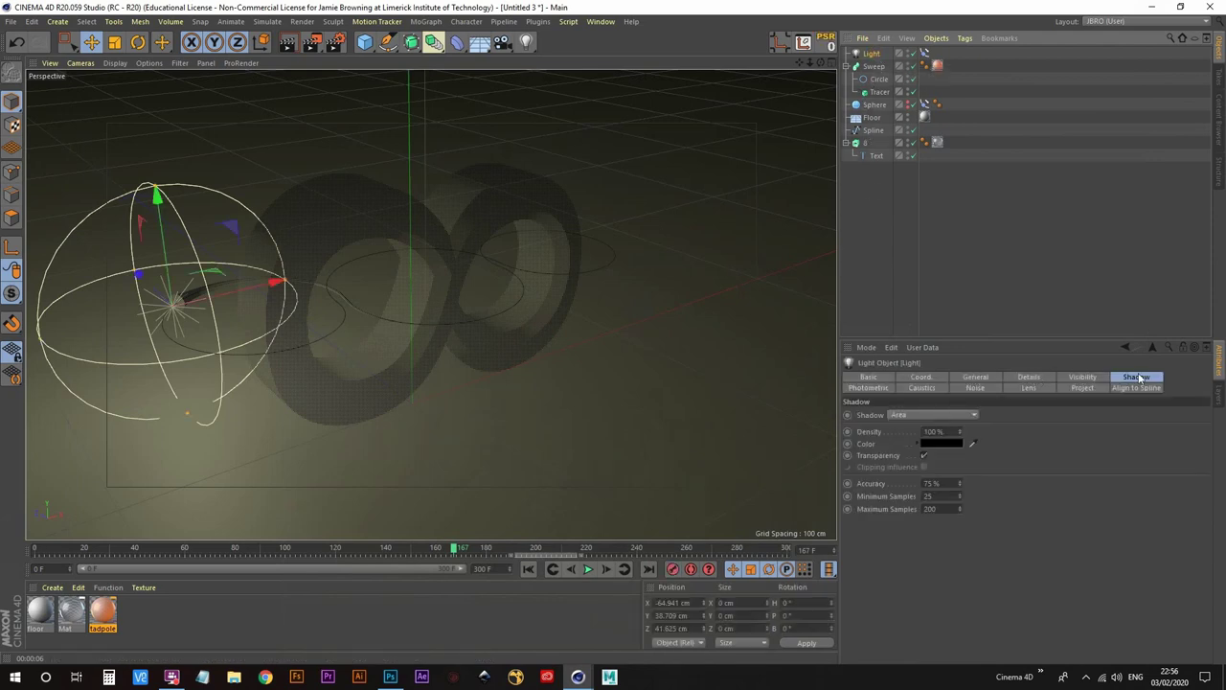
left_click(1083, 376)
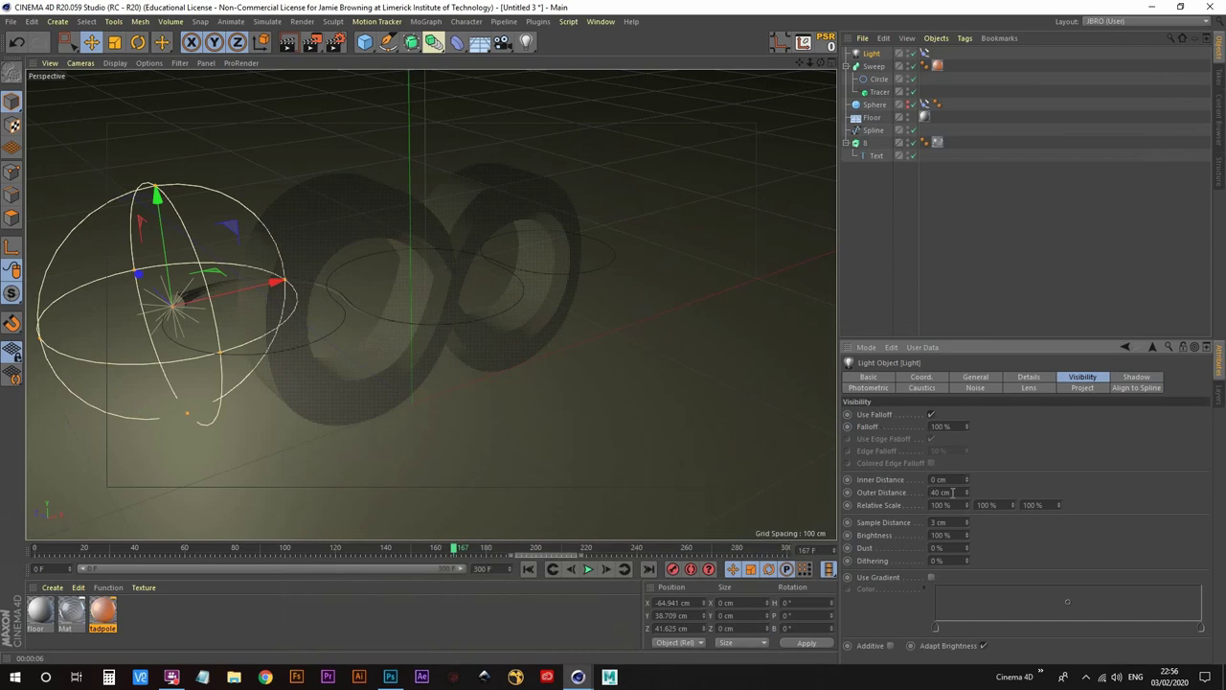
left_click_drag(969, 496, 888, 428)
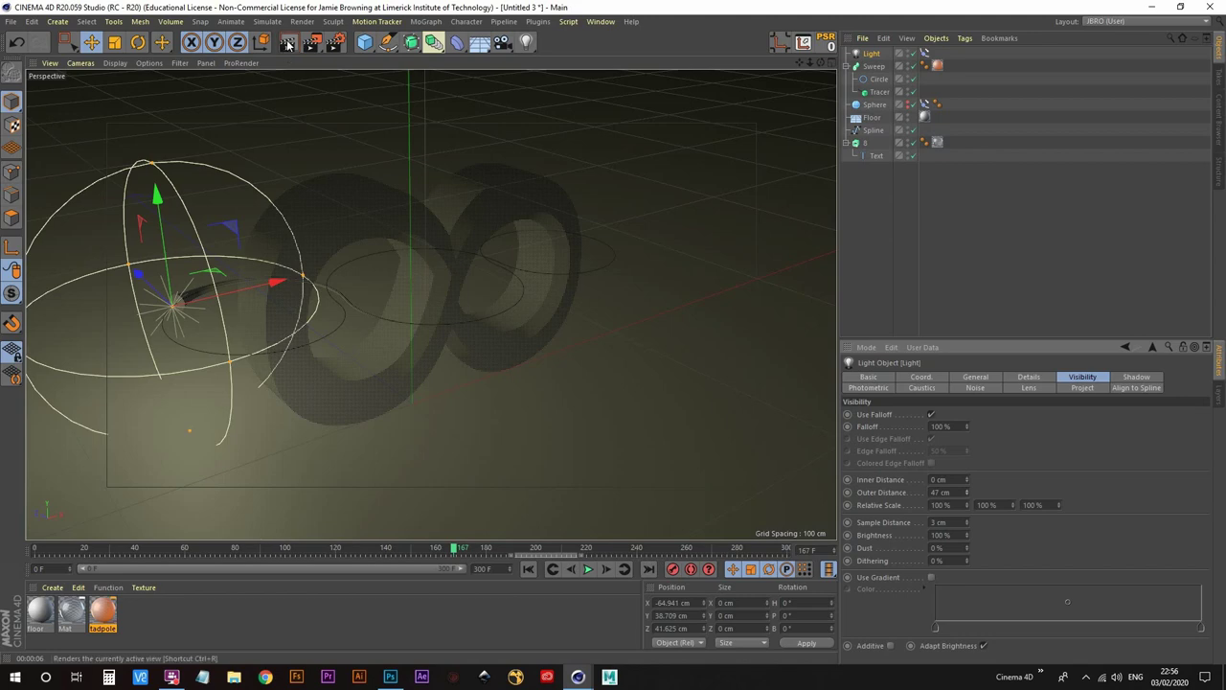
Check the render's save settings and render the current frame to the Picture Viewer again
left_click(335, 42)
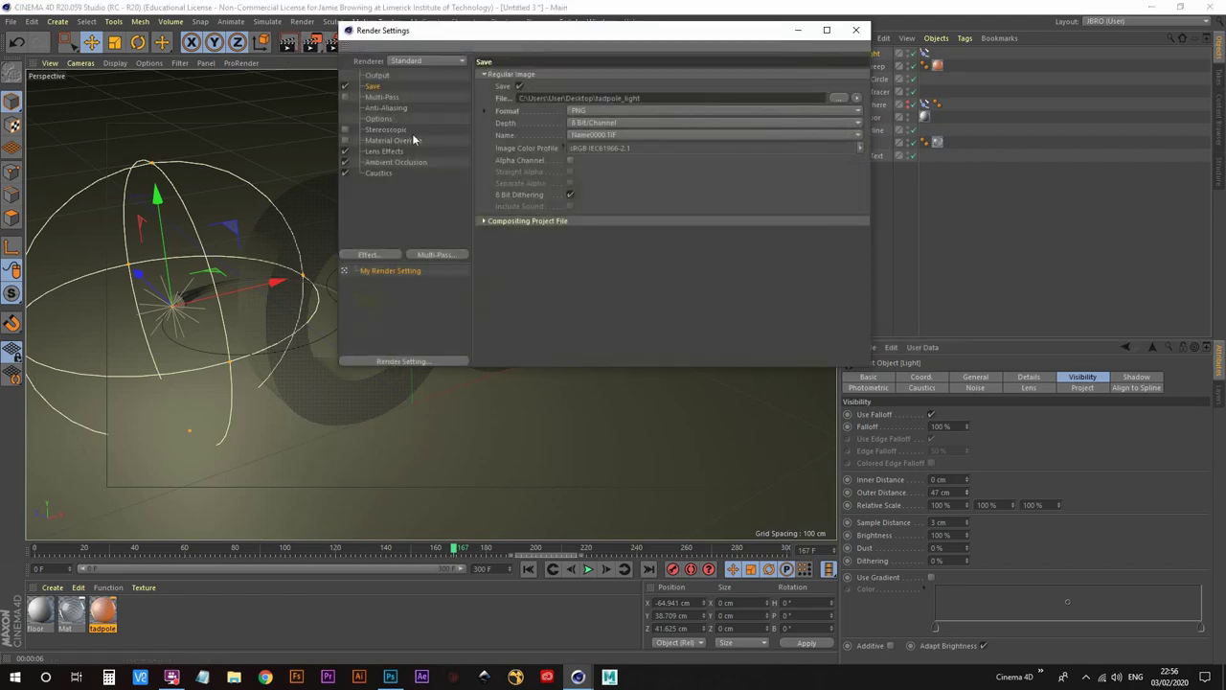
left_click(855, 29)
left_click(313, 42)
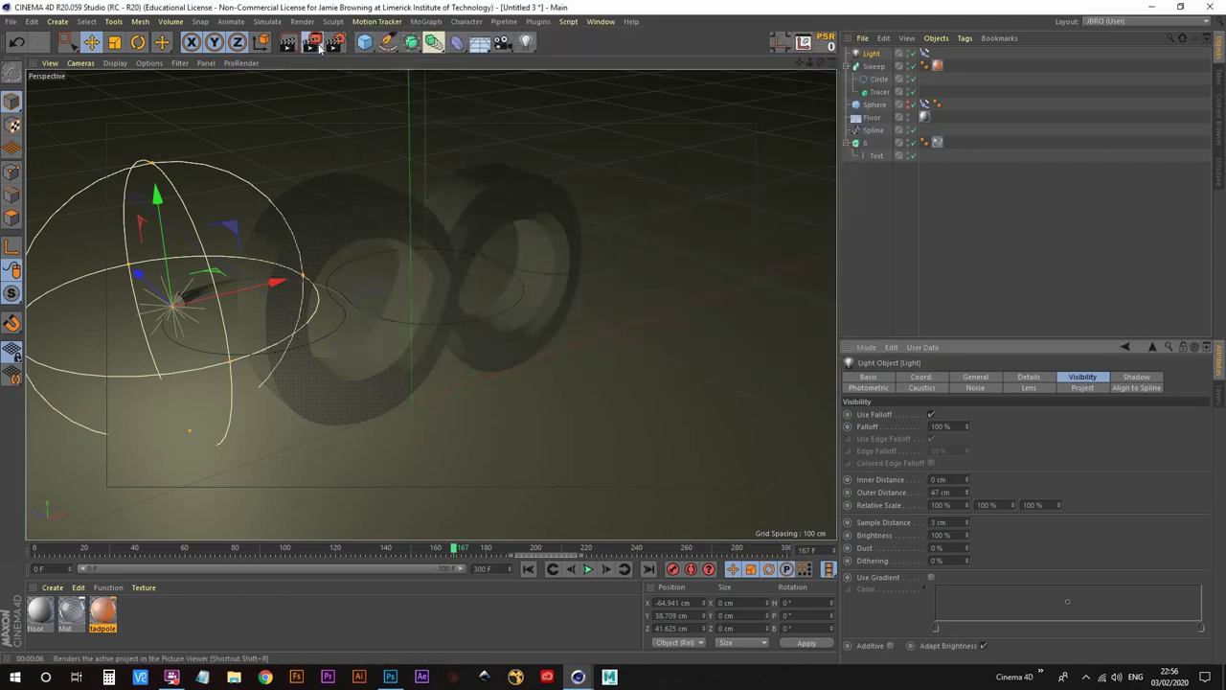
left_click(583, 384)
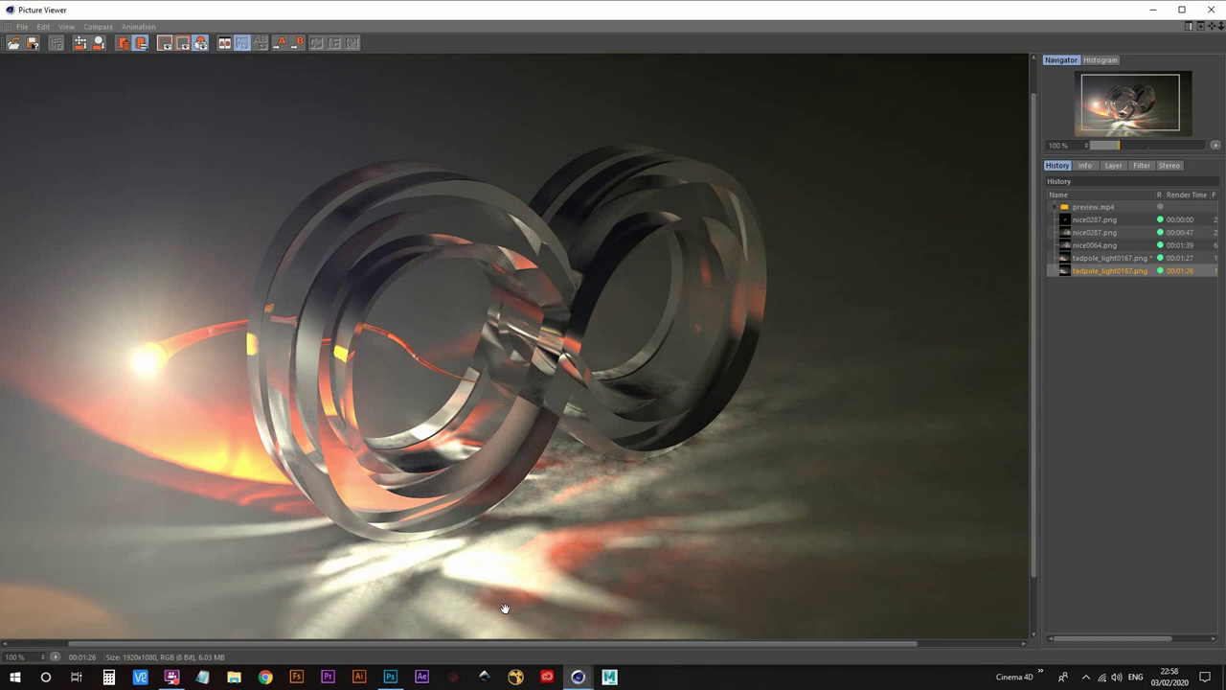
mouse_move(578, 676)
left_click(470, 624)
Minimise the Cinema 4D windows, switch to Photoshop and shrink its window so the Desktop files can be reached
left_click(1153, 9)
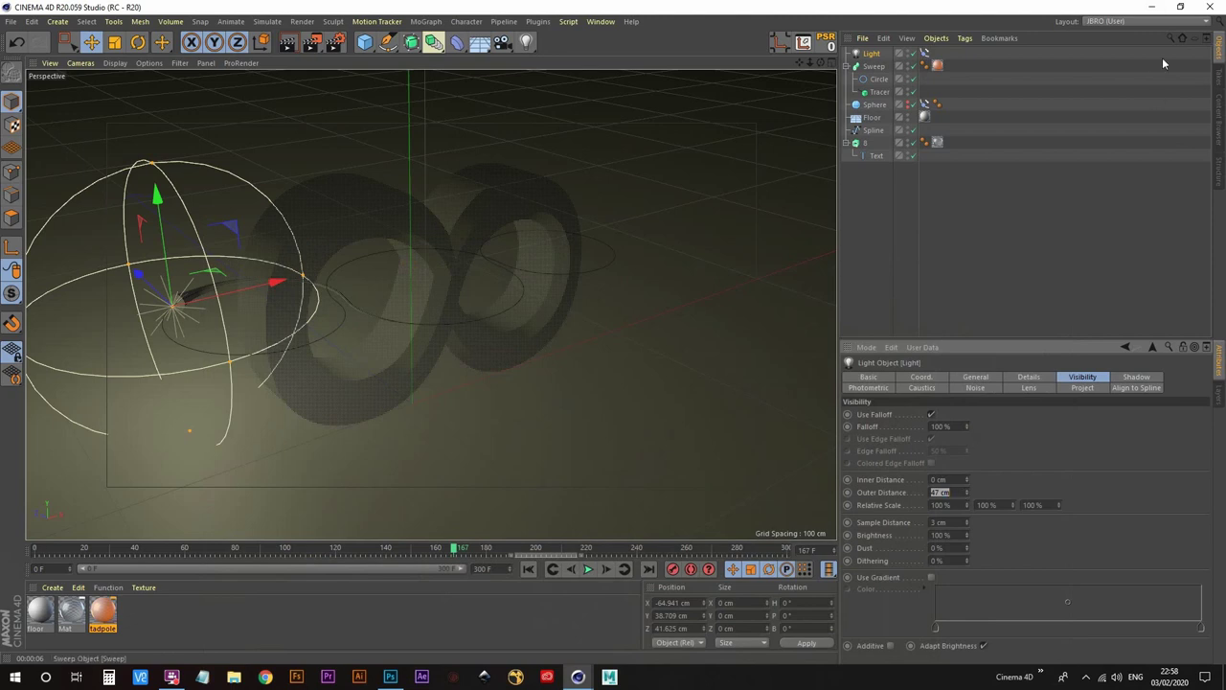
left_click(1151, 7)
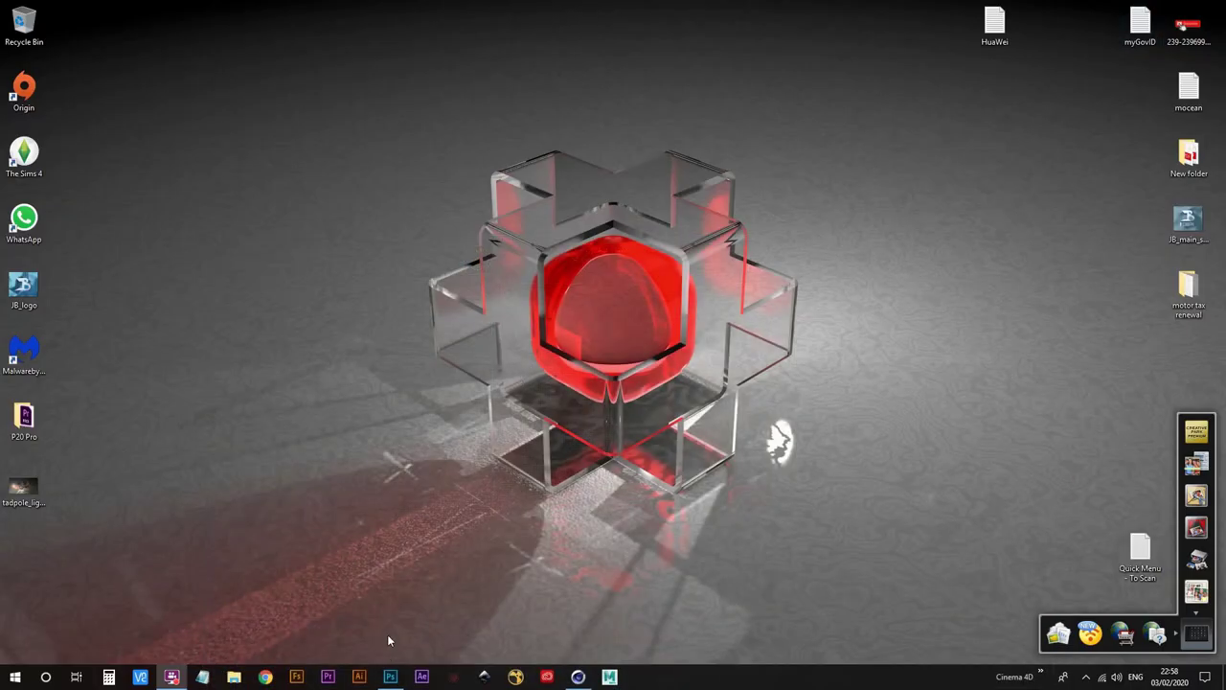
left_click(390, 676)
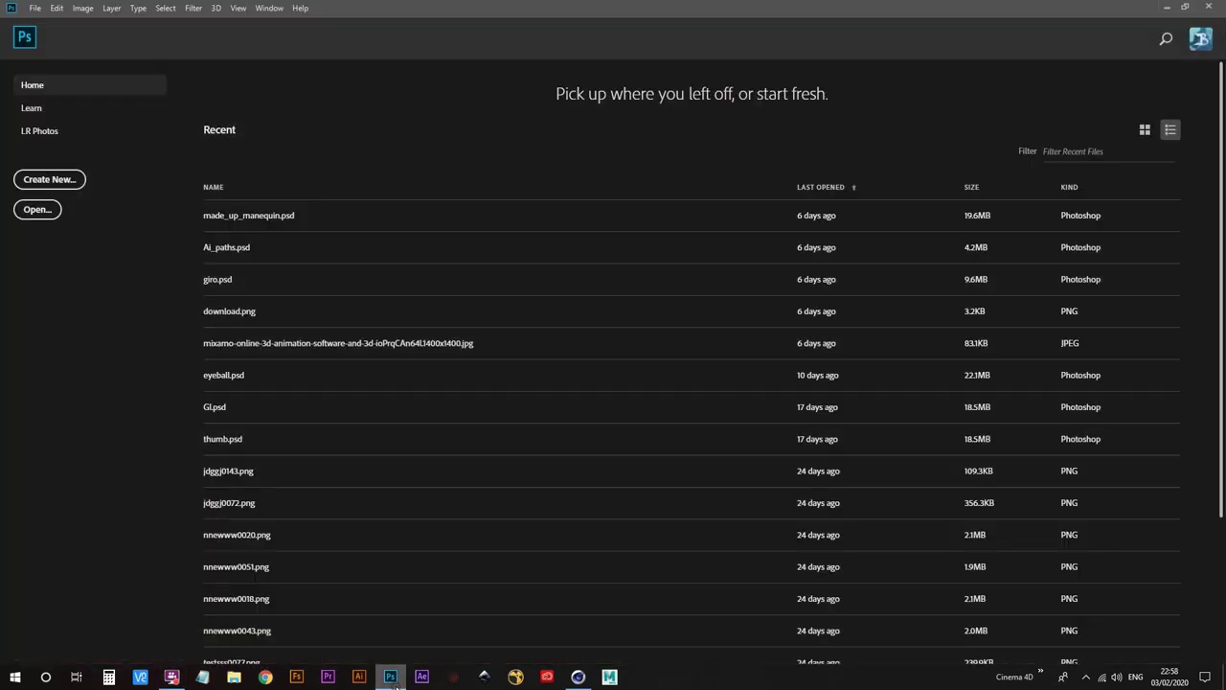
left_click_drag(661, 9, 610, 279)
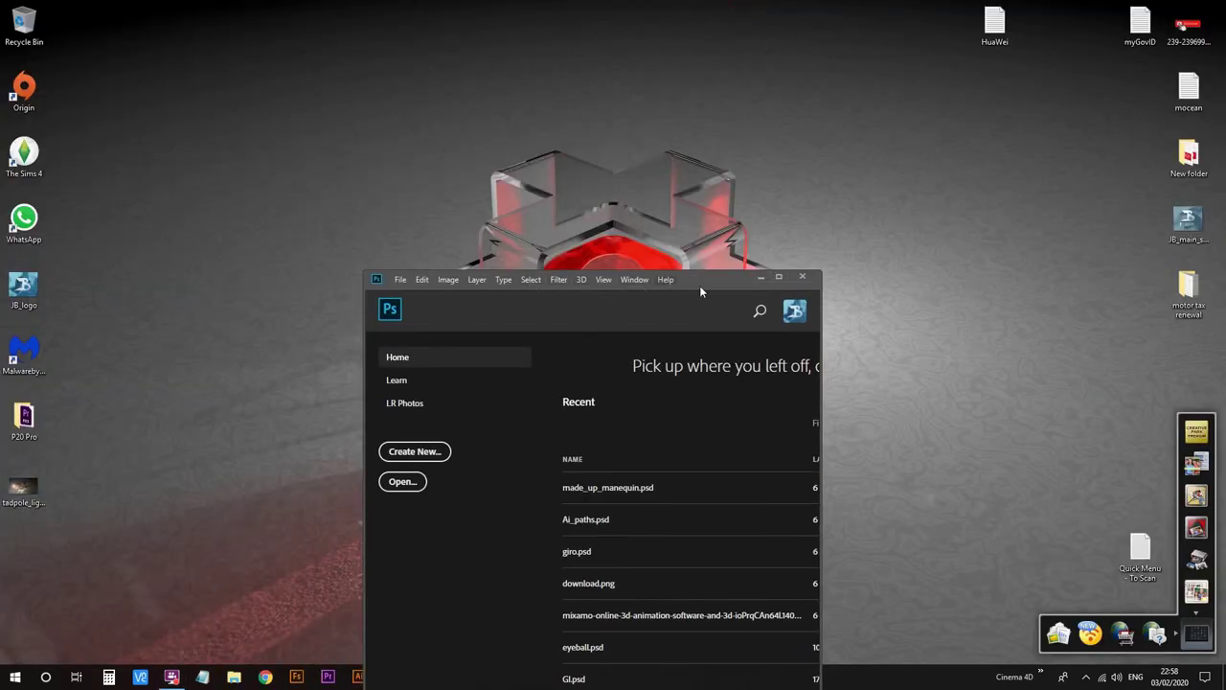
left_click_drag(718, 285, 515, 49)
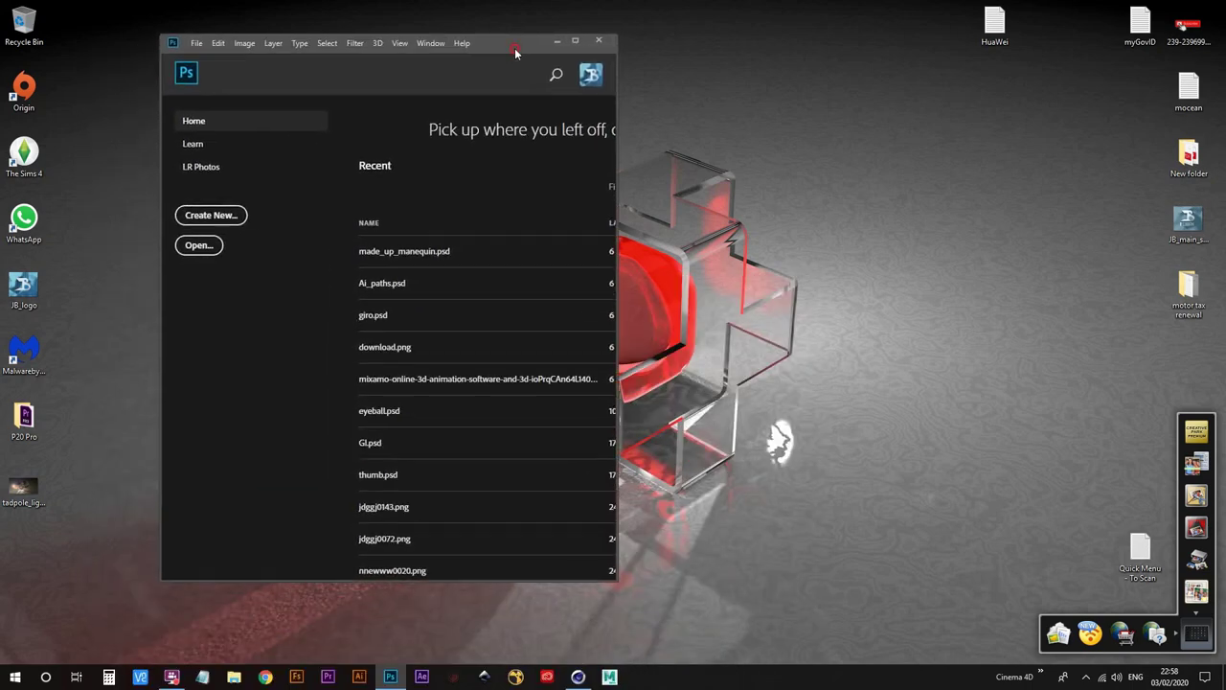
left_click(577, 676)
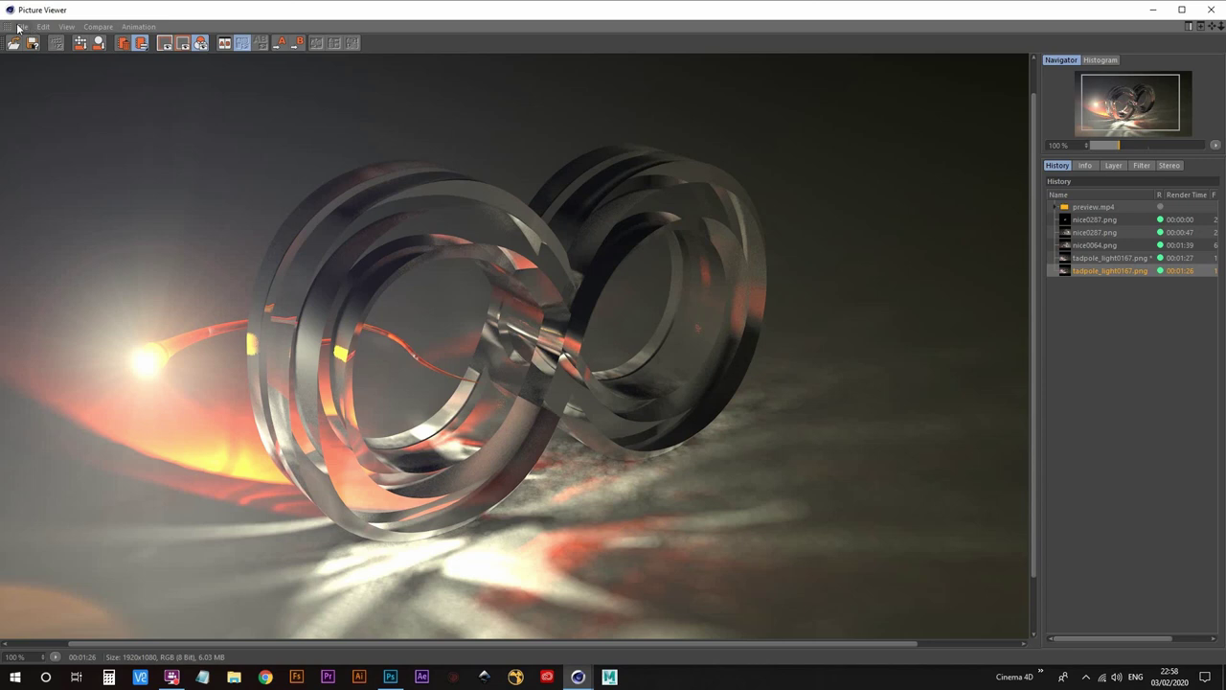
left_click(17, 26)
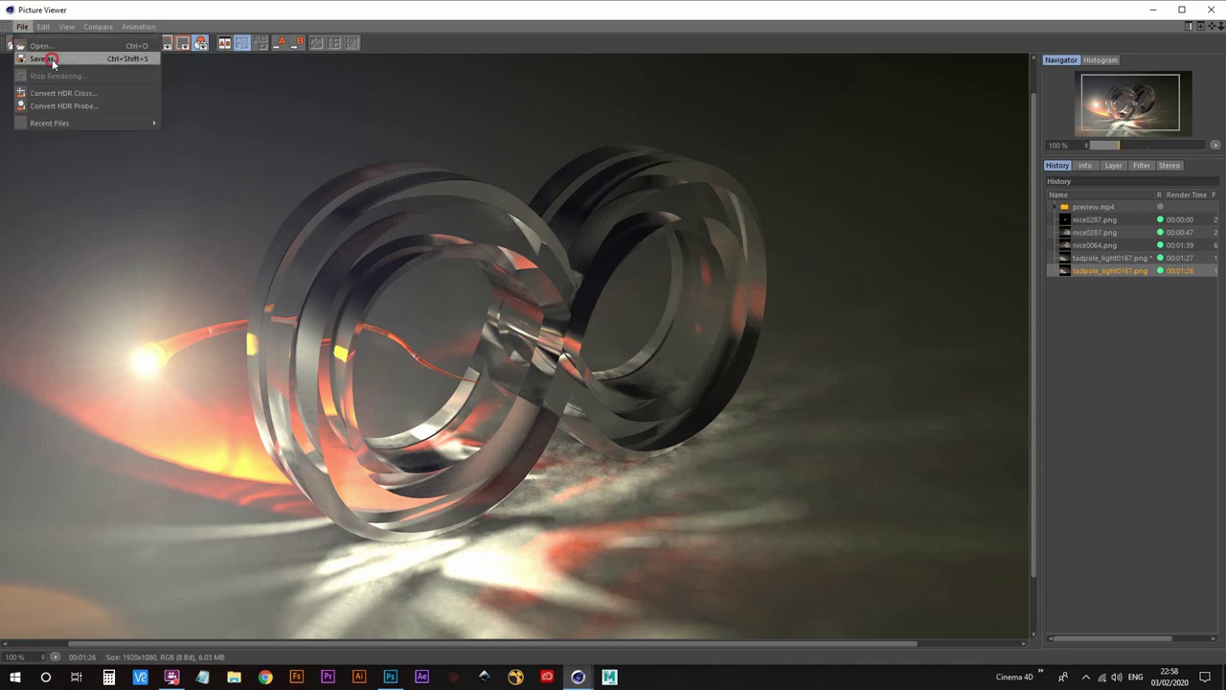
left_click(46, 53)
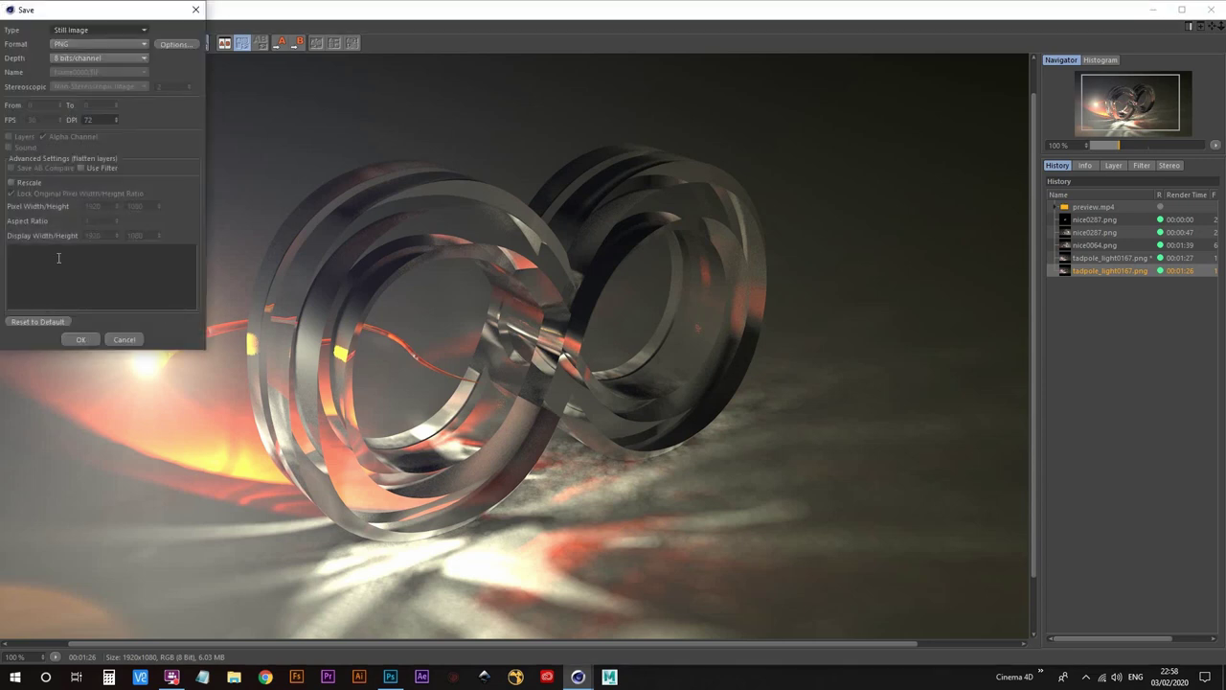
left_click(82, 340)
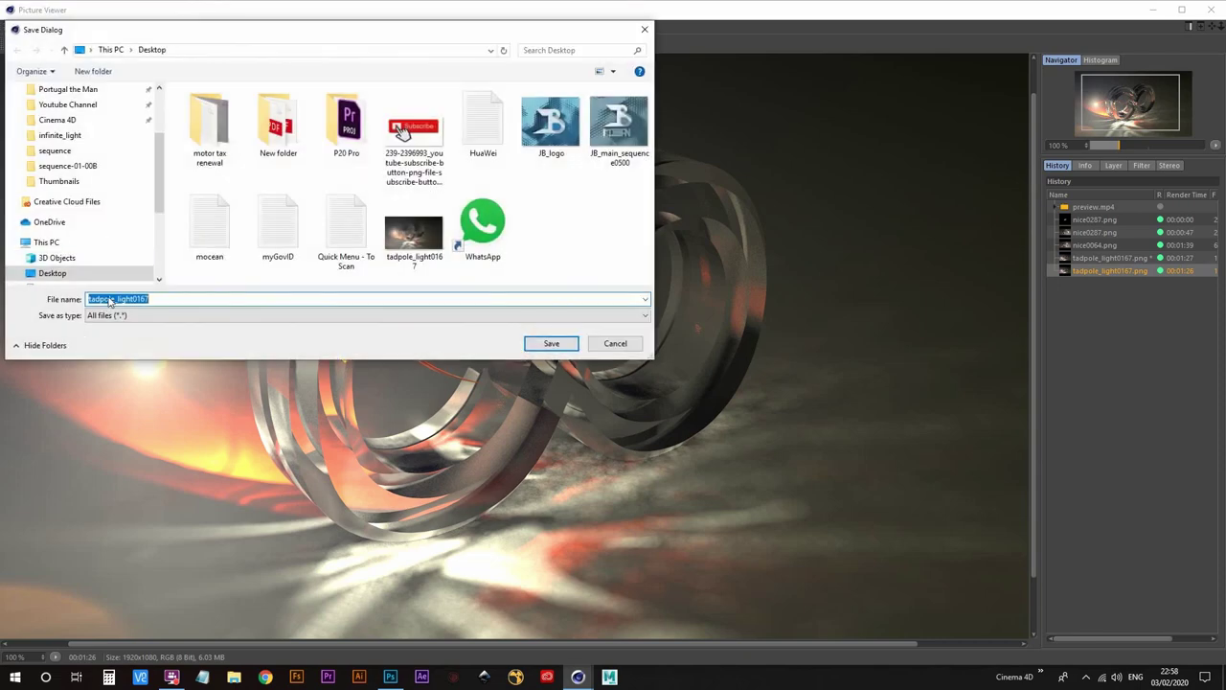
scroll(46, 144, "up", 2)
left_click(53, 114)
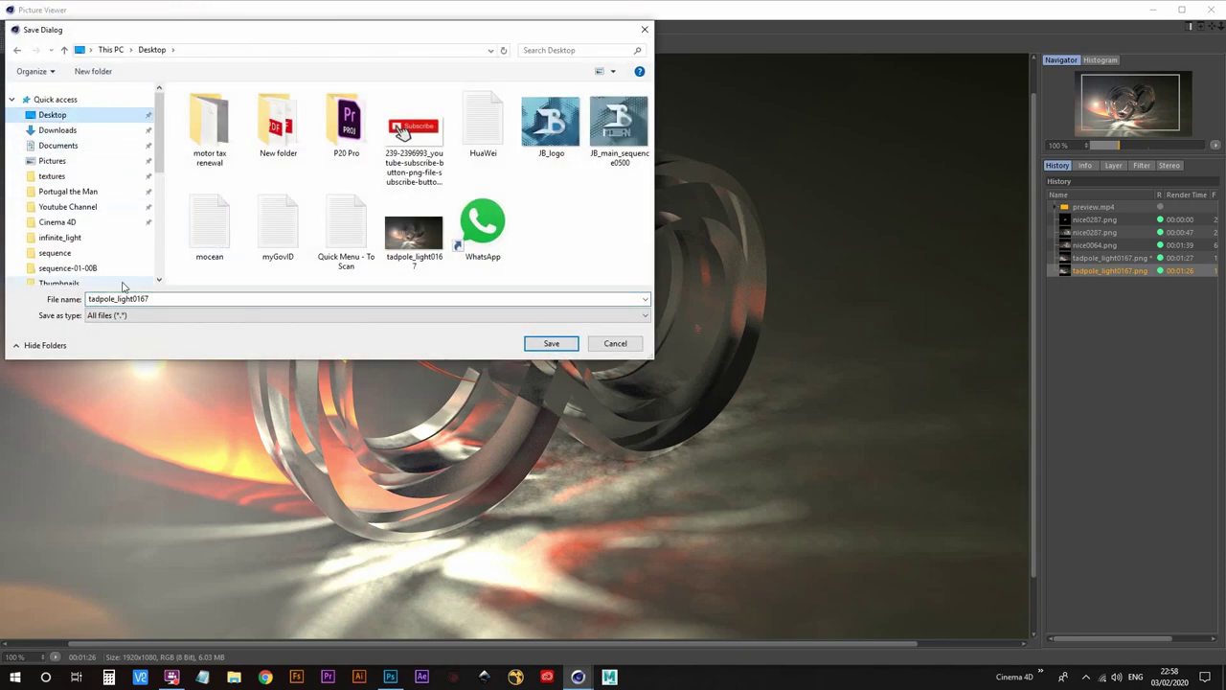
left_click(190, 301)
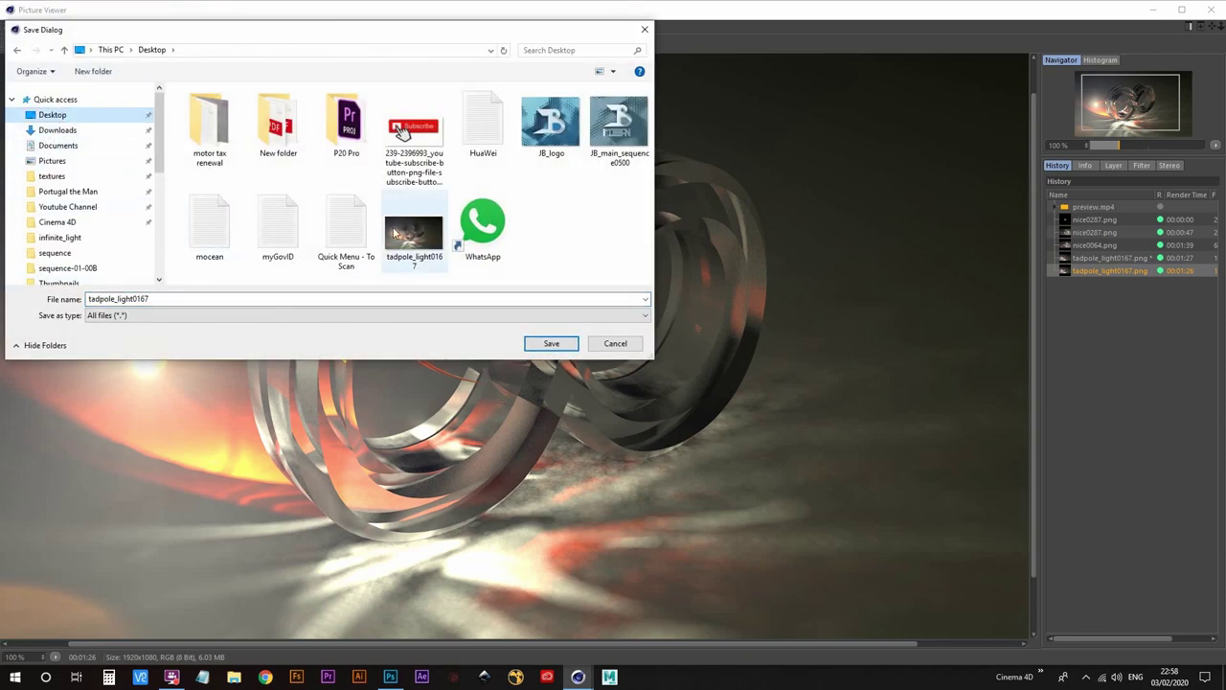
left_click(617, 344)
Open the tadpole_light0167 render from the Desktop in Photoshop, maximise the window and fit the image on screen
left_click(1152, 10)
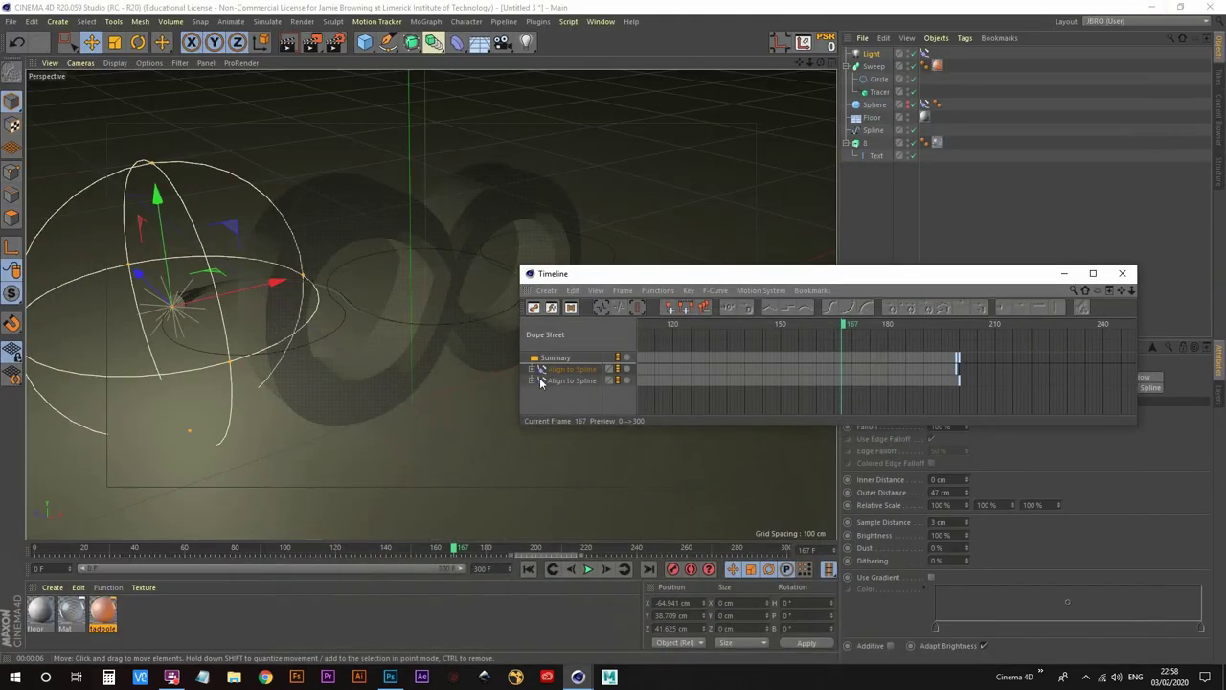
left_click(578, 677)
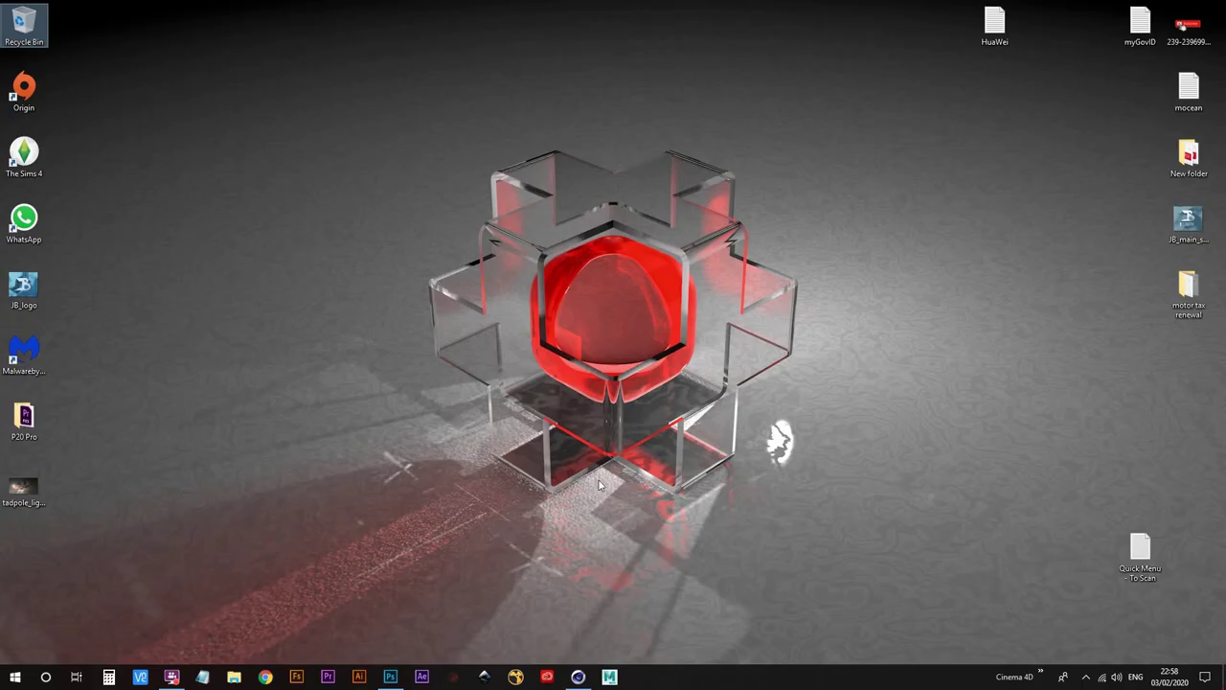
left_click(390, 676)
left_click_drag(14, 494, 405, 460)
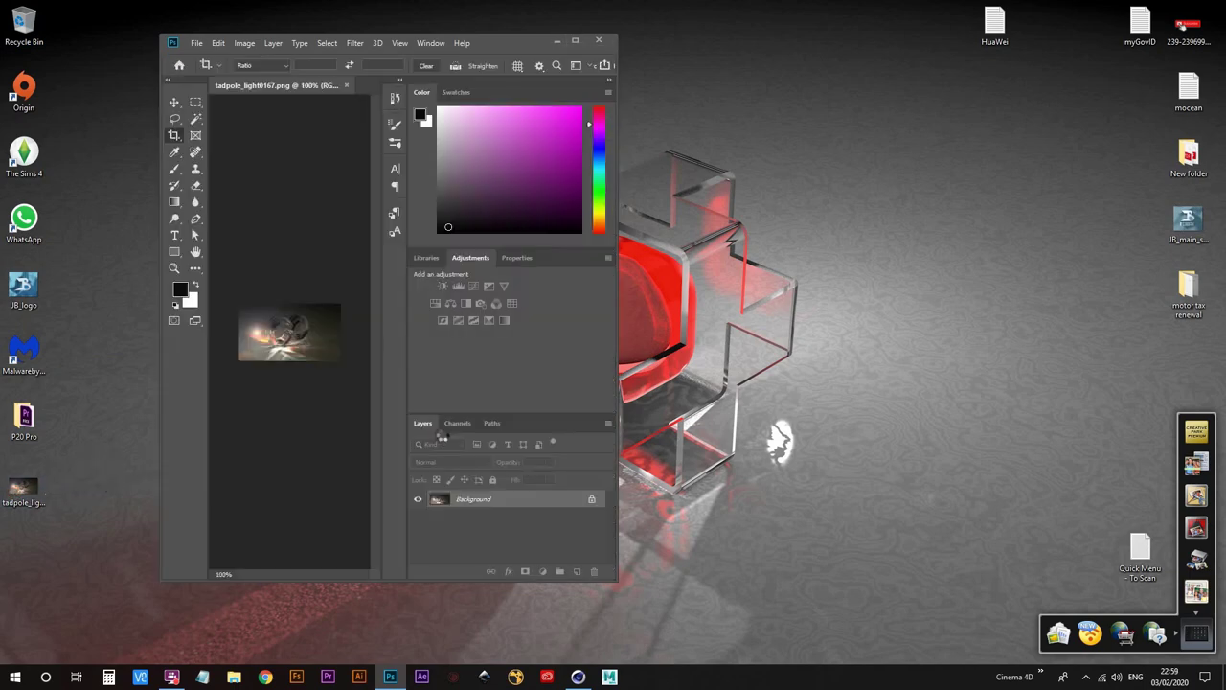
left_click(577, 40)
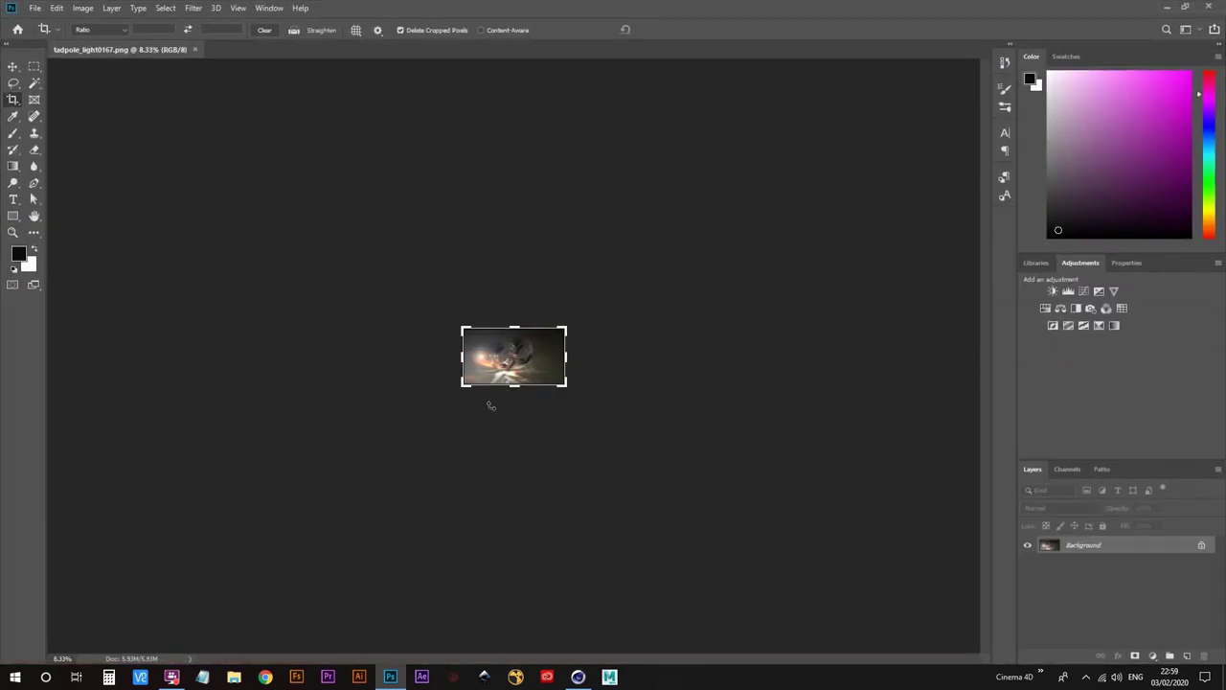
key("ctrl+0")
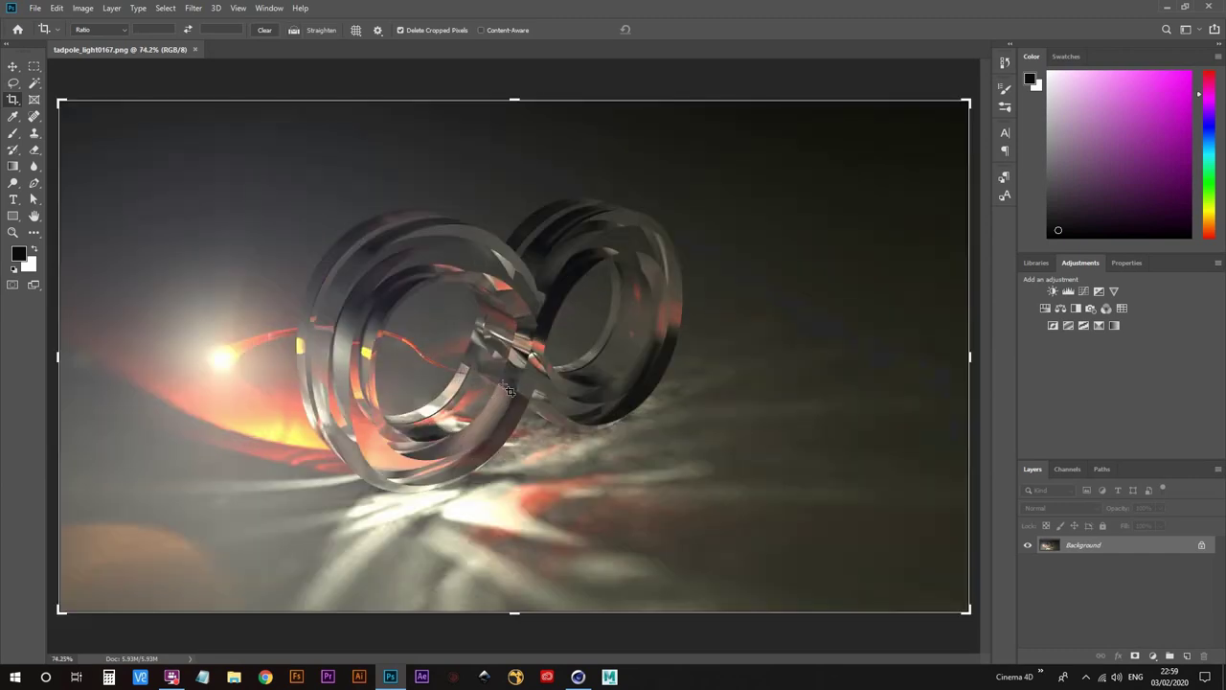
Unlock the Background layer and apply Auto Tone to the render
left_click(13, 65)
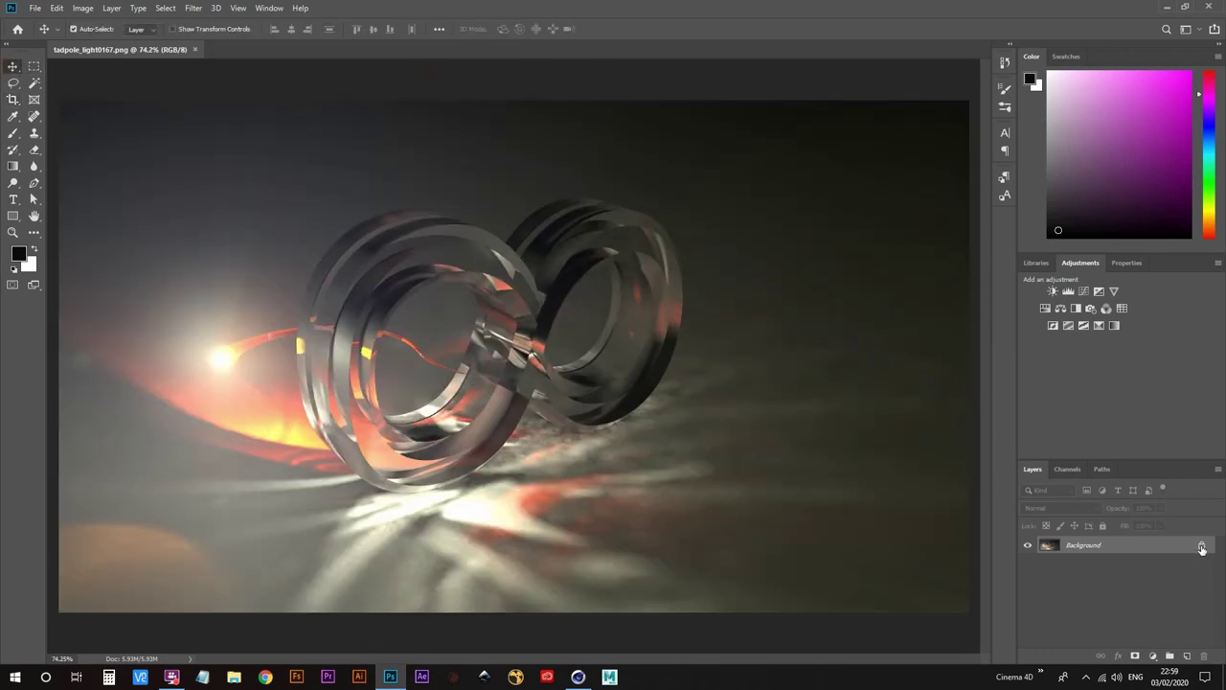
left_click(1202, 545)
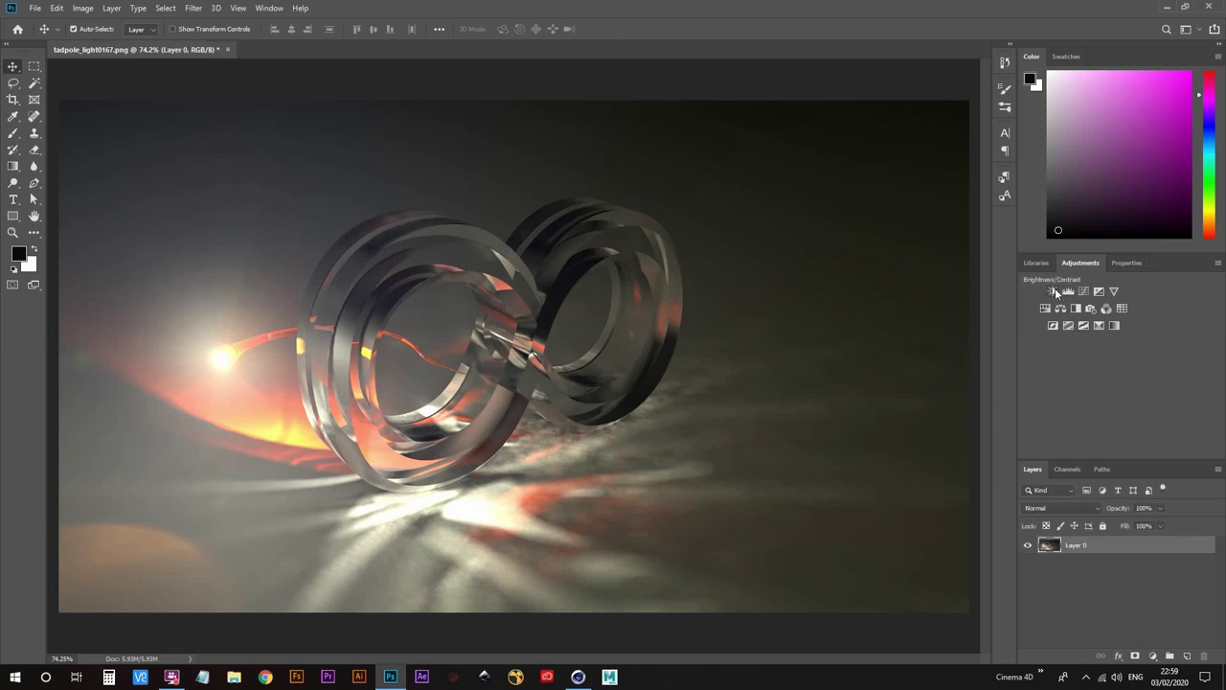
left_click(83, 7)
left_click(100, 60)
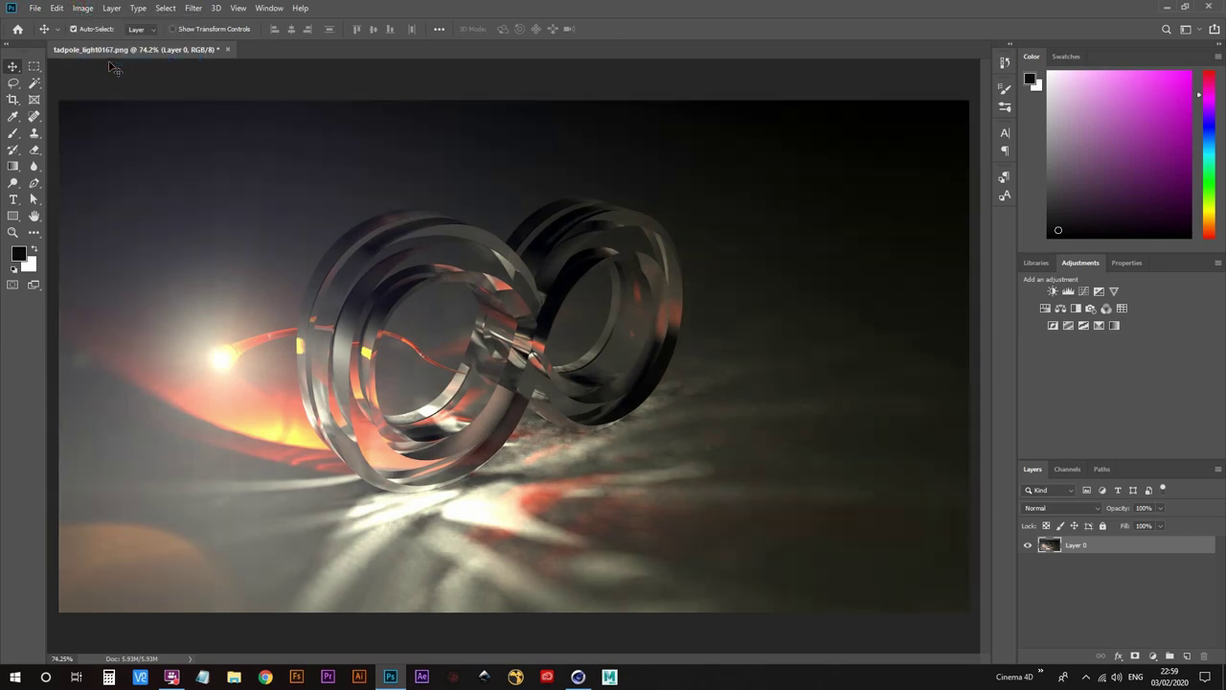
Apply Auto Contrast and Auto Color to the render, comparing the image with and without the color correction
left_click(81, 7)
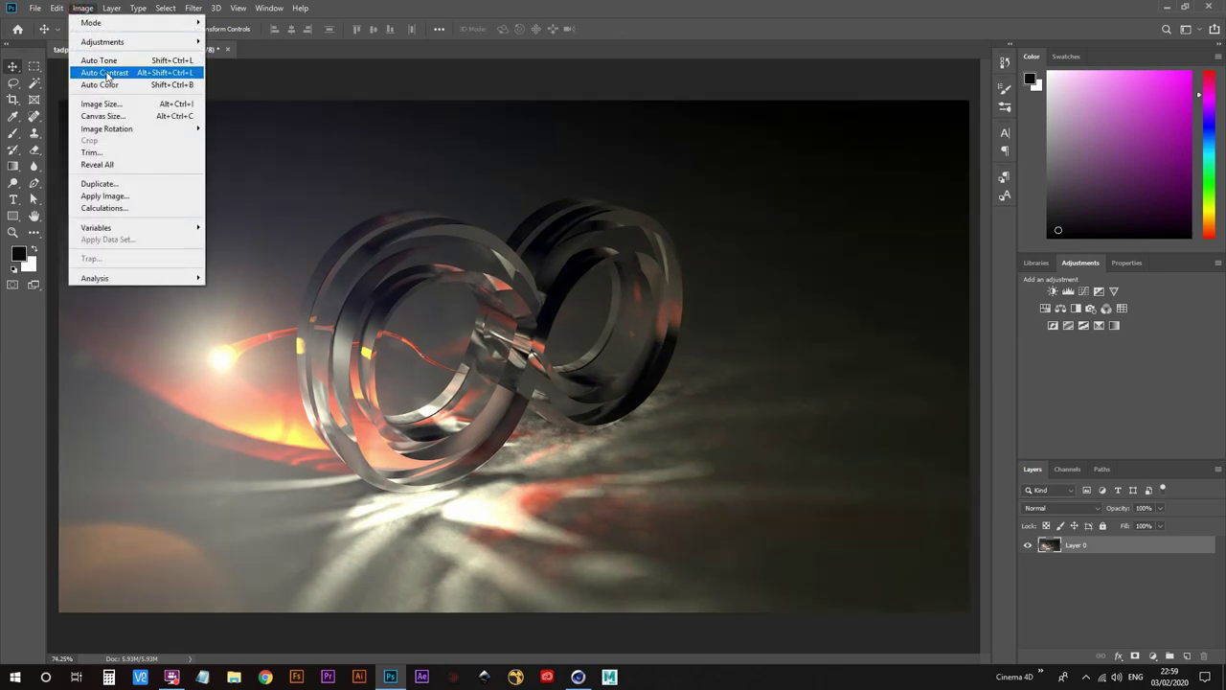
left_click(105, 73)
left_click(83, 7)
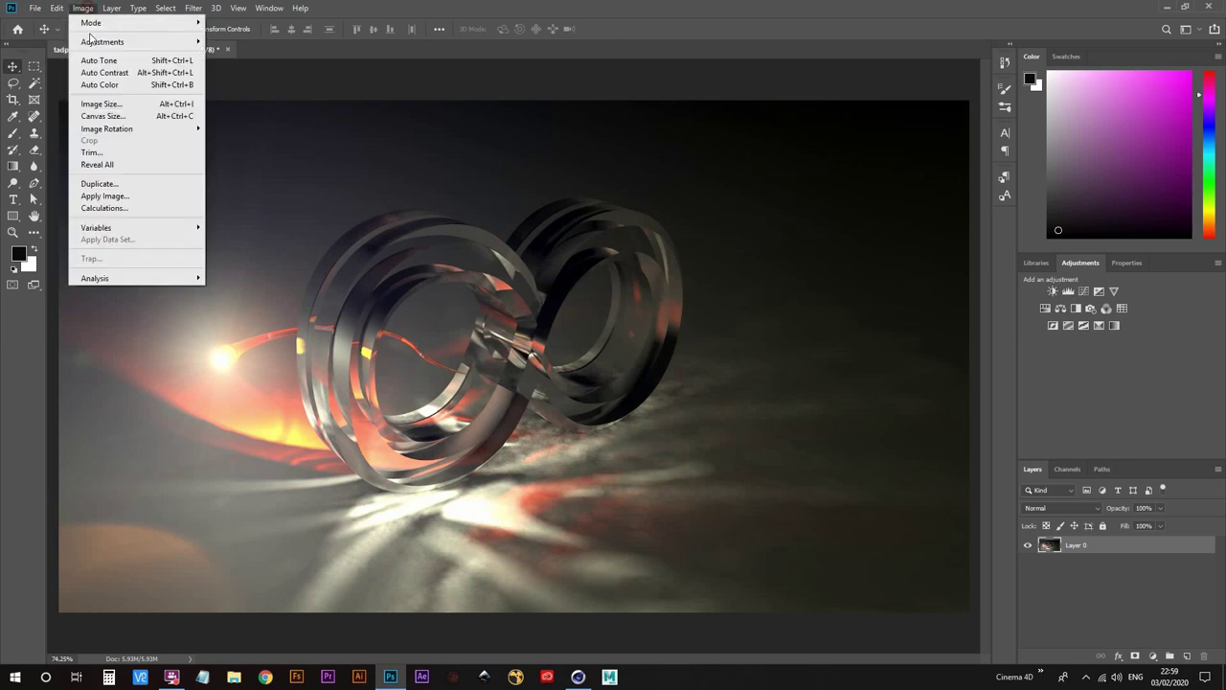
left_click(100, 85)
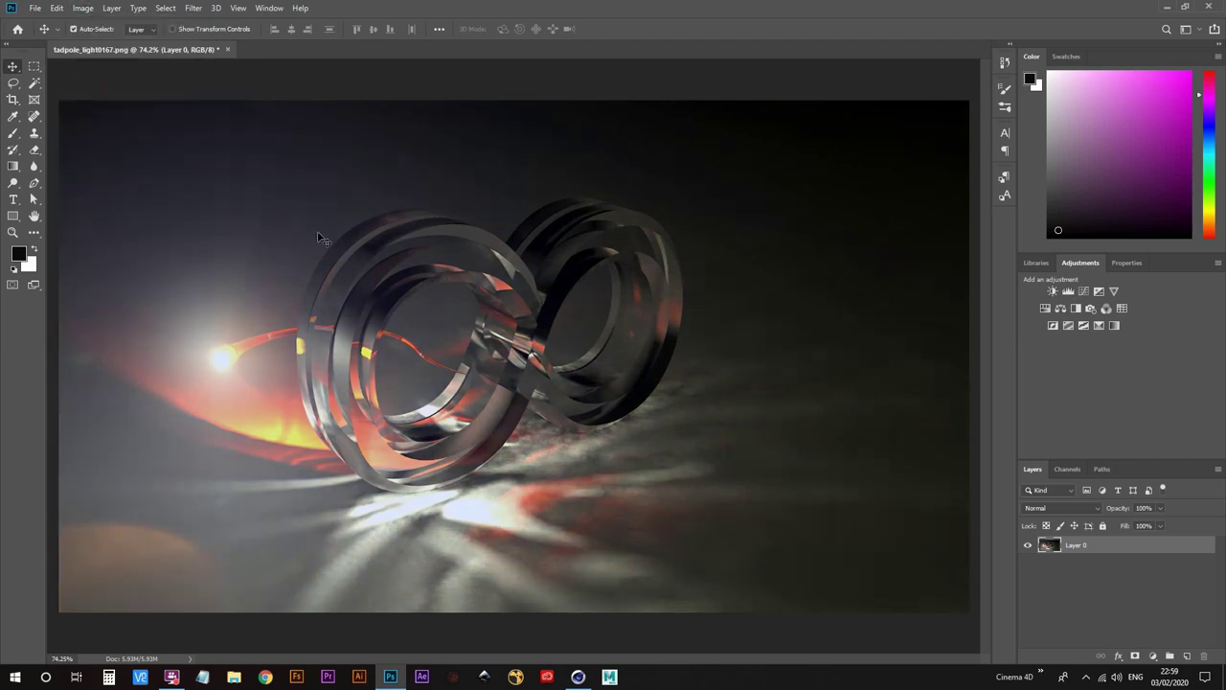
key("ctrl+z")
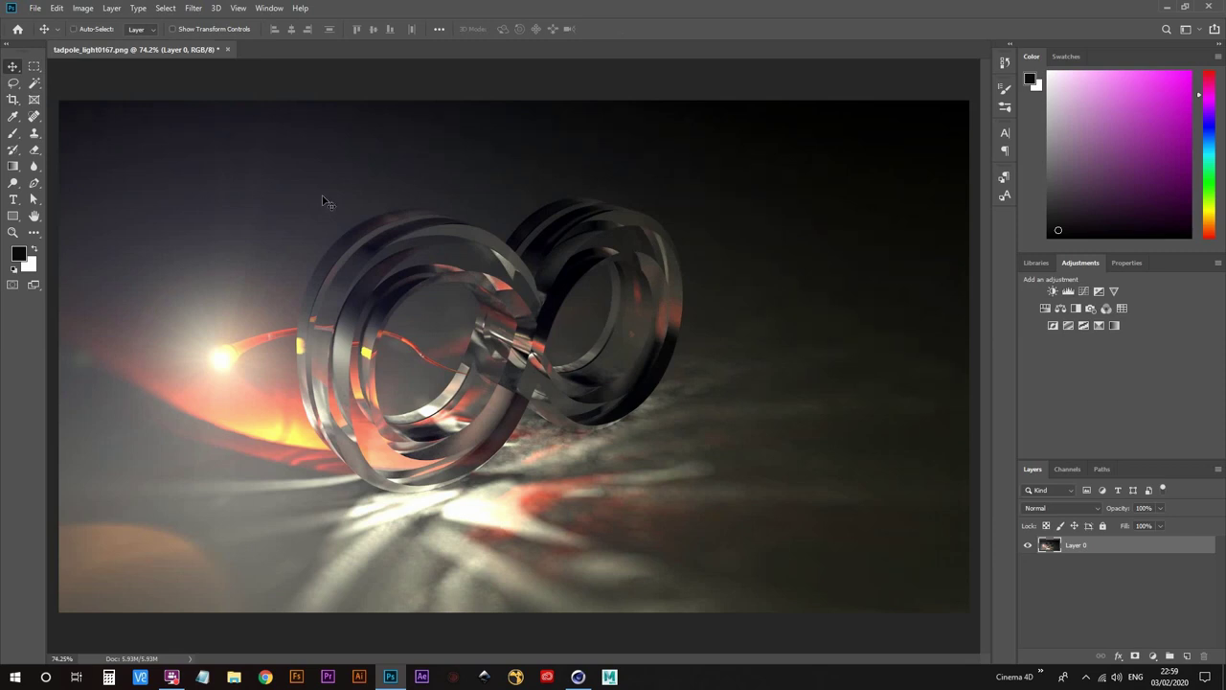
key("ctrl")
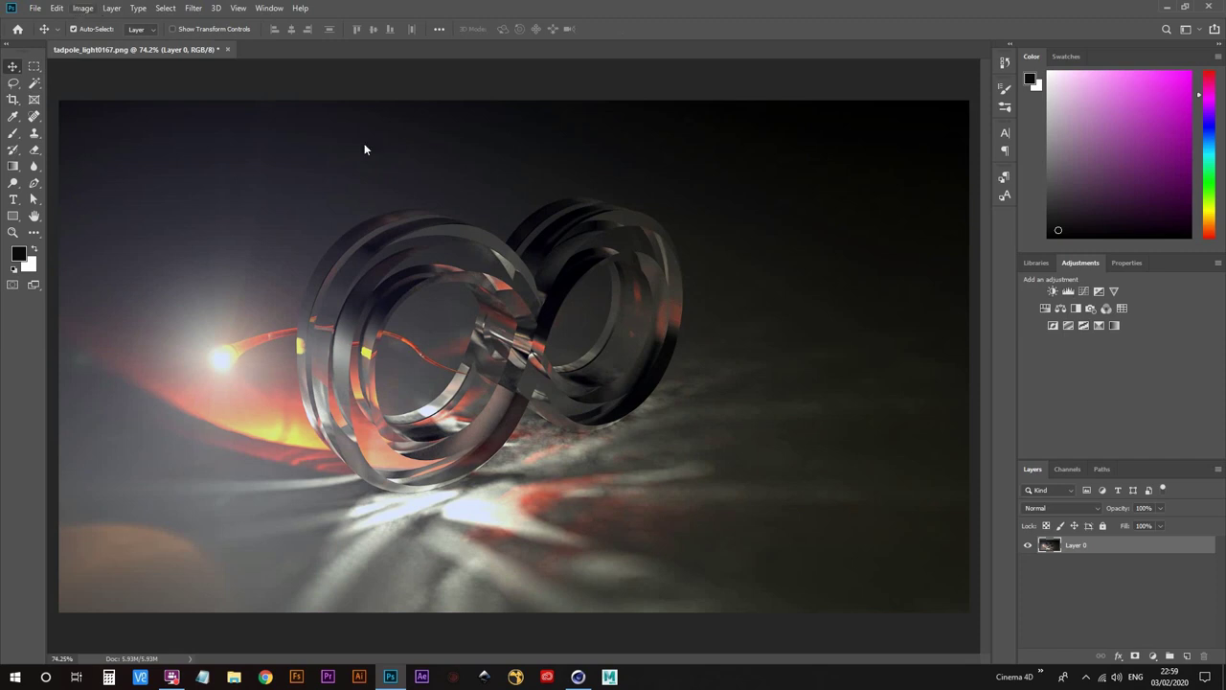
Add a Levels adjustment layer, compare the Increase Contrast and Midtones Darker presets, and settle on Increase Contrast 1
left_click(1068, 290)
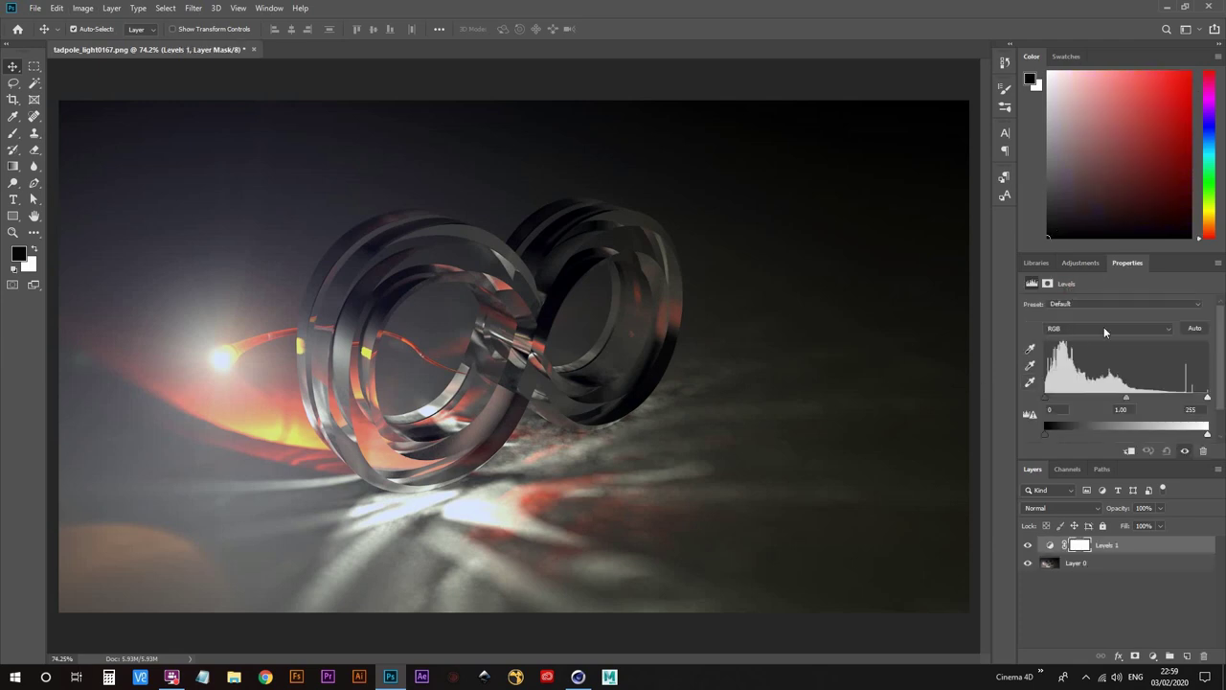
left_click(1115, 302)
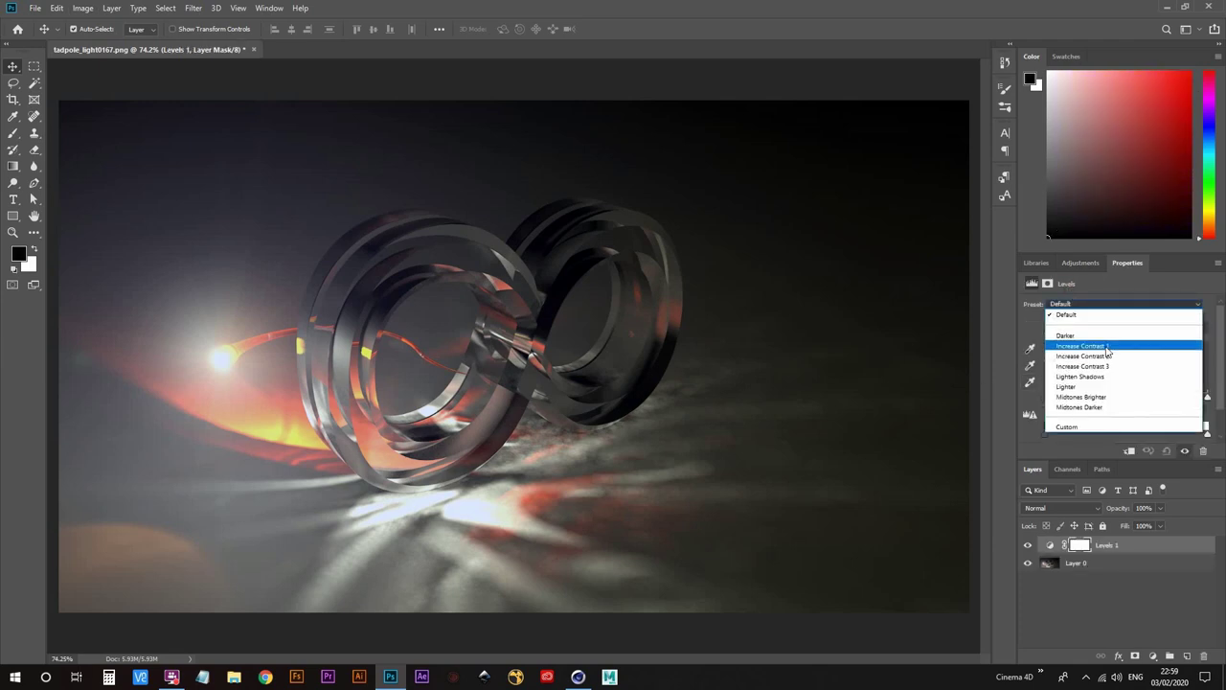
left_click(1106, 346)
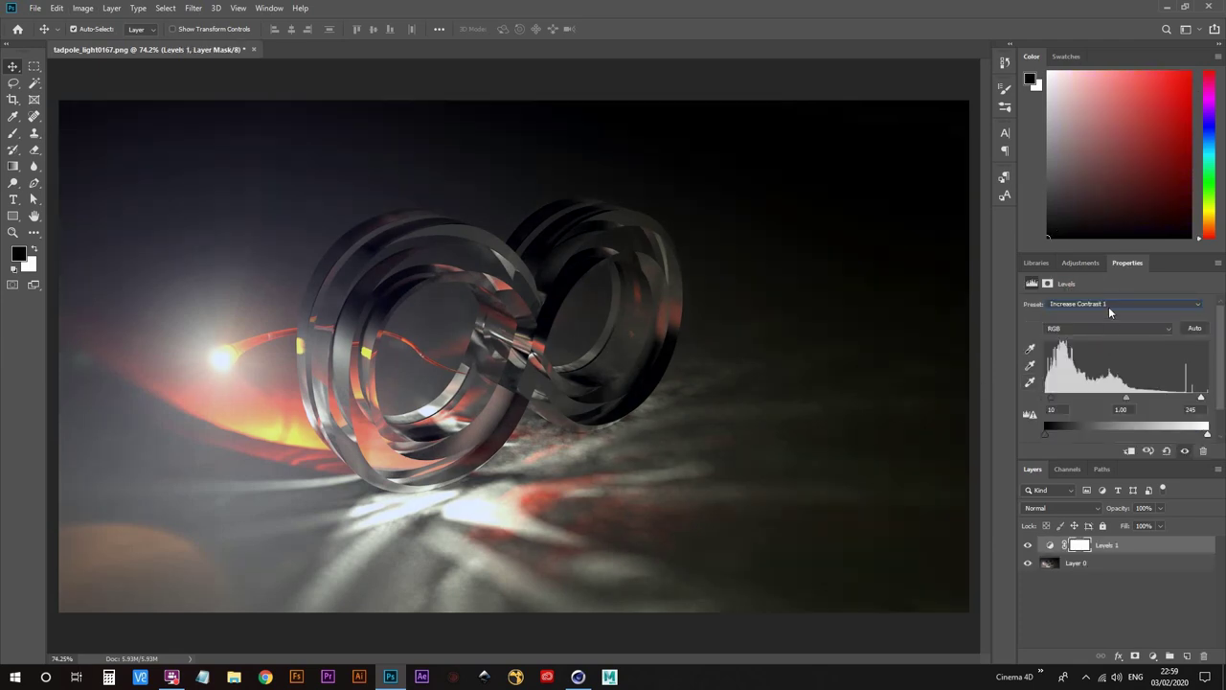
left_click(1109, 308)
left_click(1109, 355)
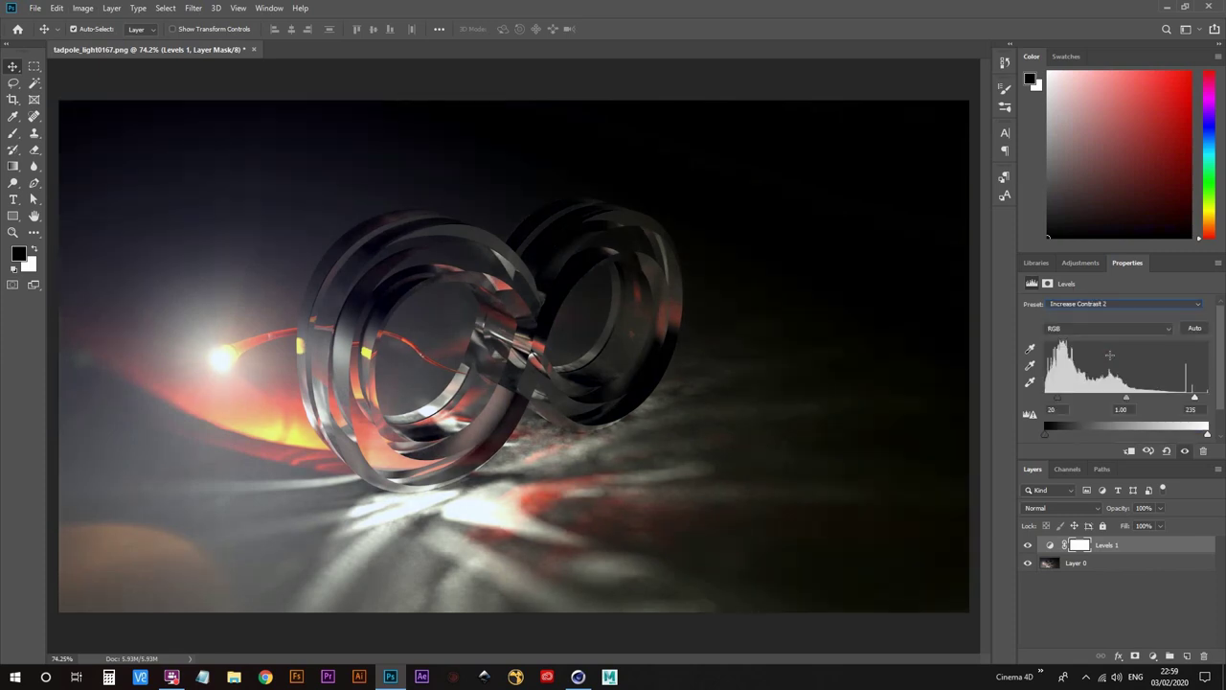
left_click(1113, 305)
left_click(1106, 362)
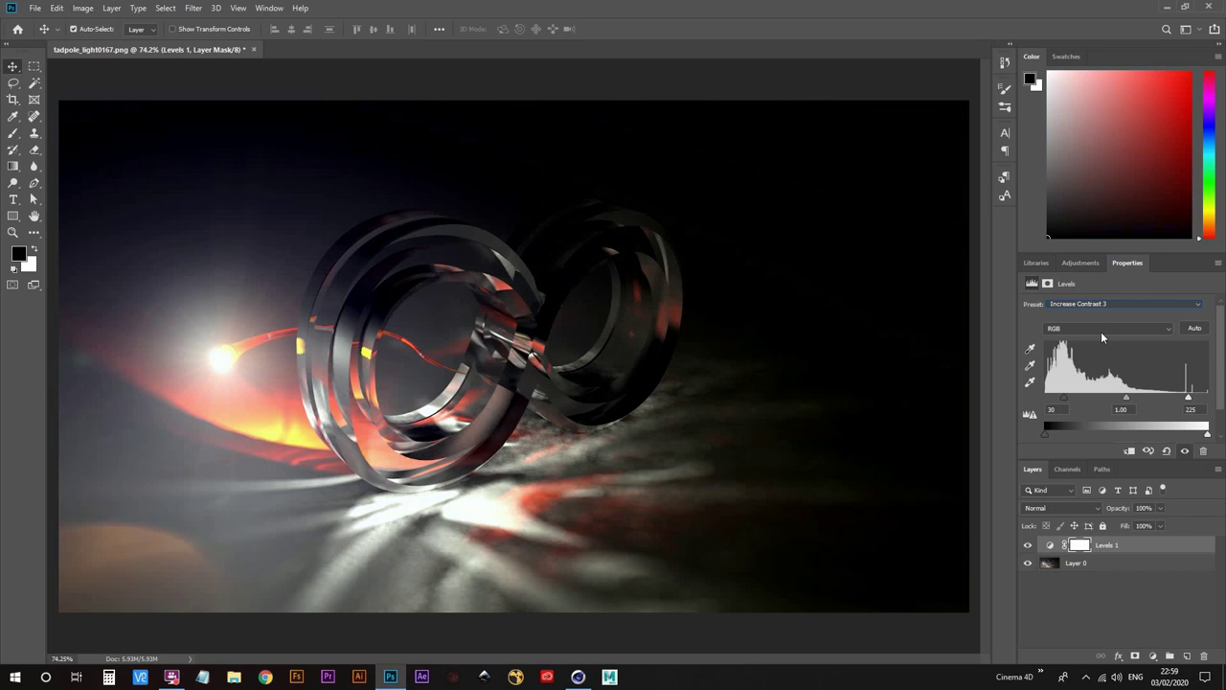
left_click(1107, 305)
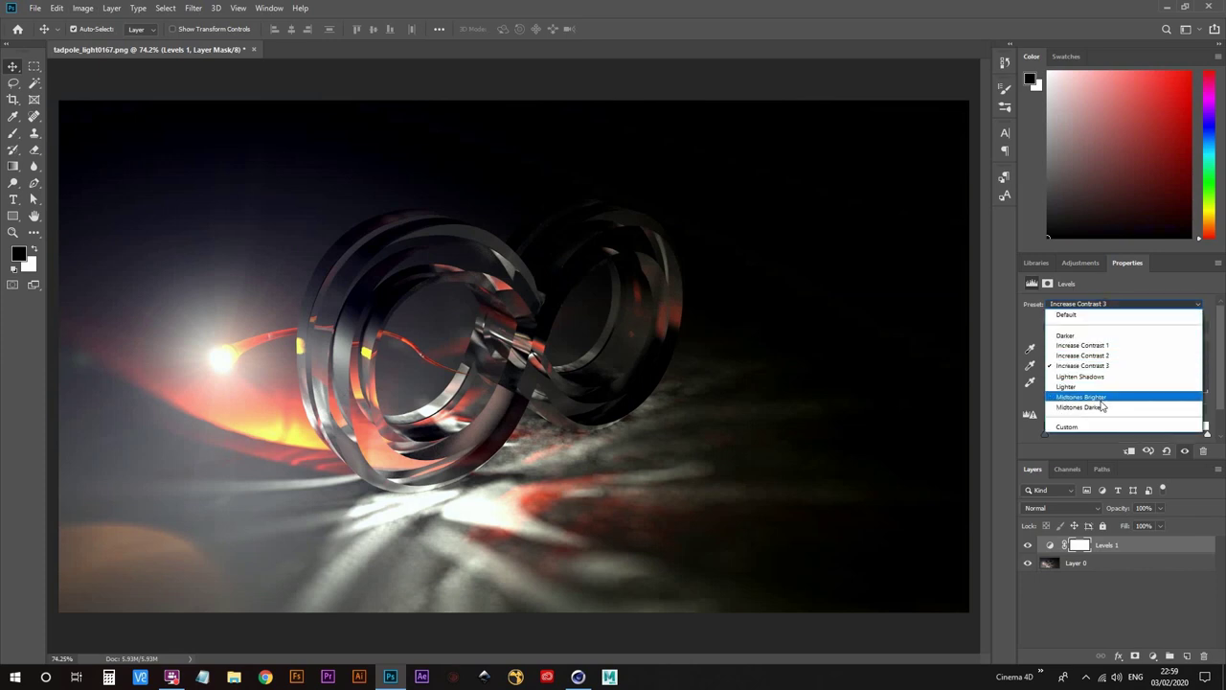
left_click(1103, 408)
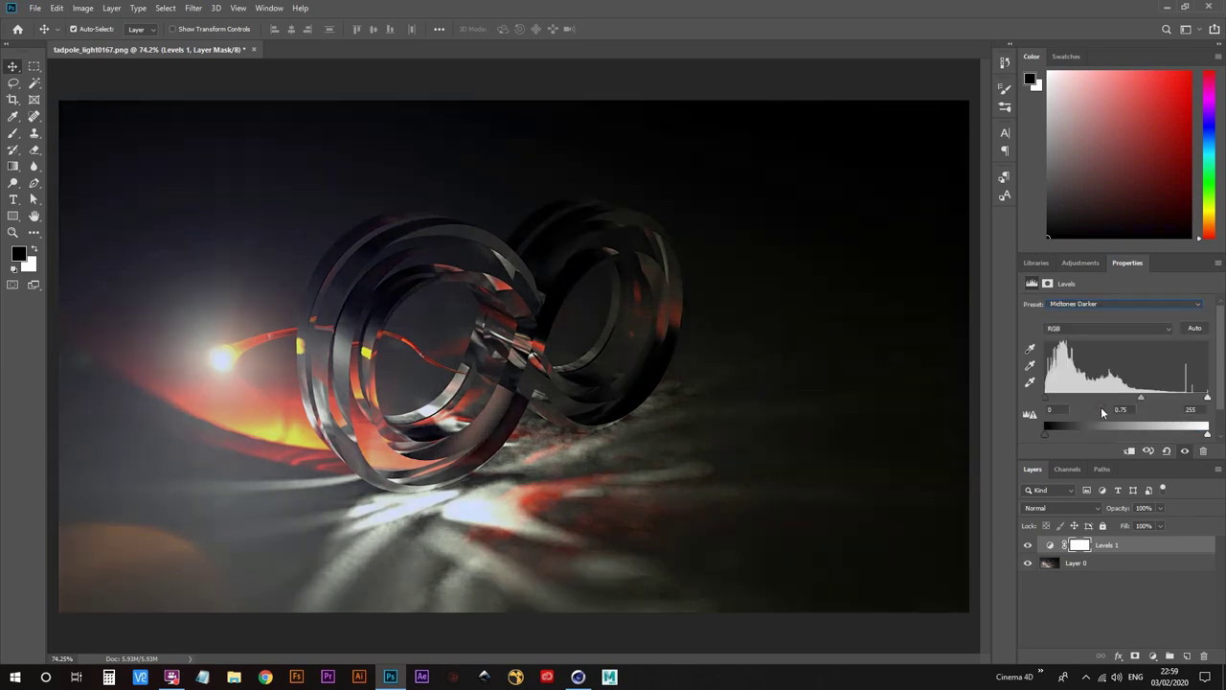
left_click(1105, 306)
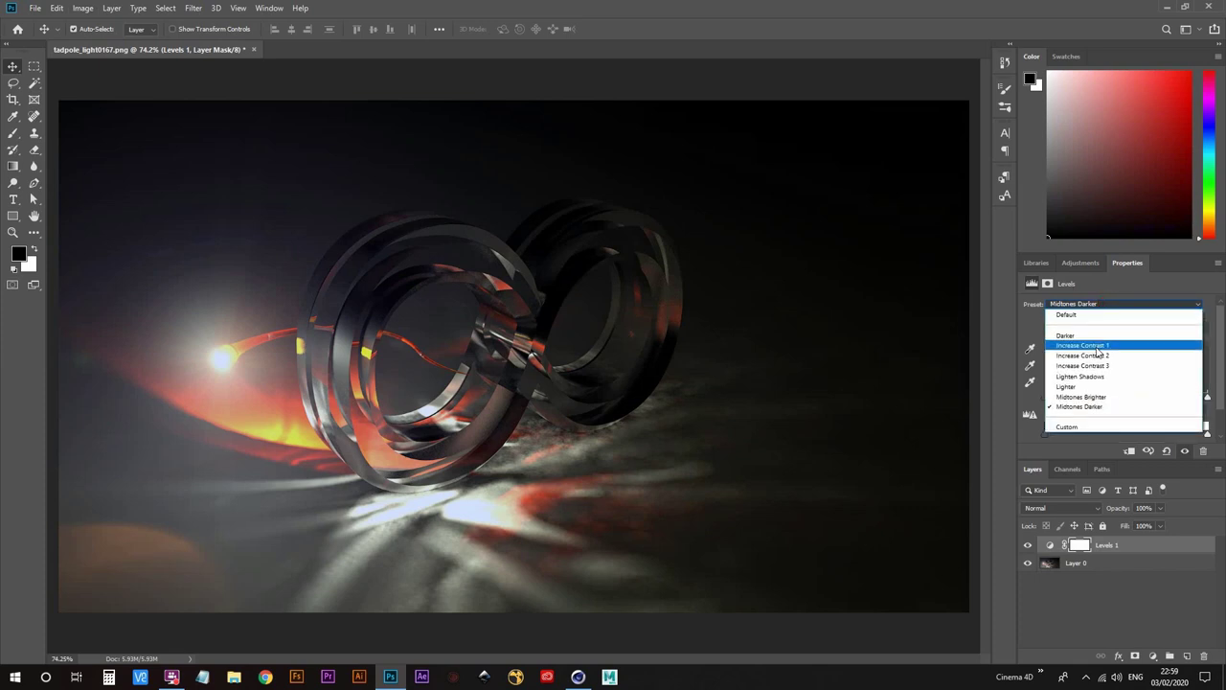
left_click(1097, 347)
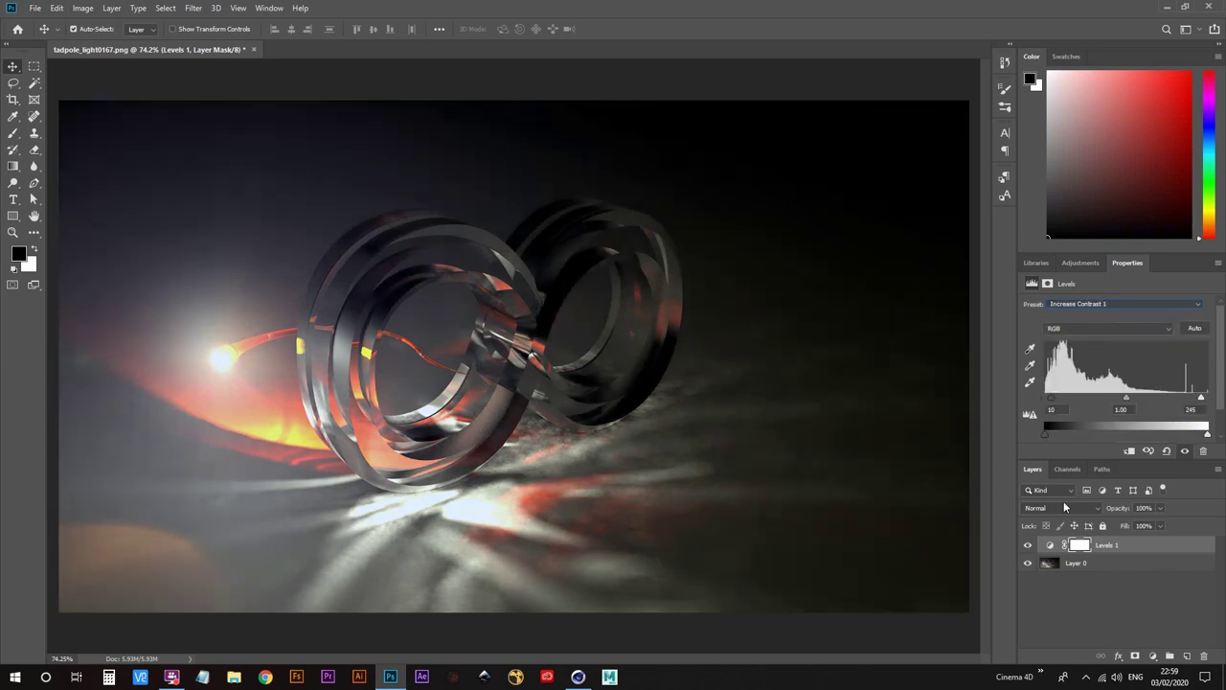
Add a Curves adjustment layer with the Linear Contrast (RGB) preset and compare the image with and without the Levels layer
left_click(1077, 264)
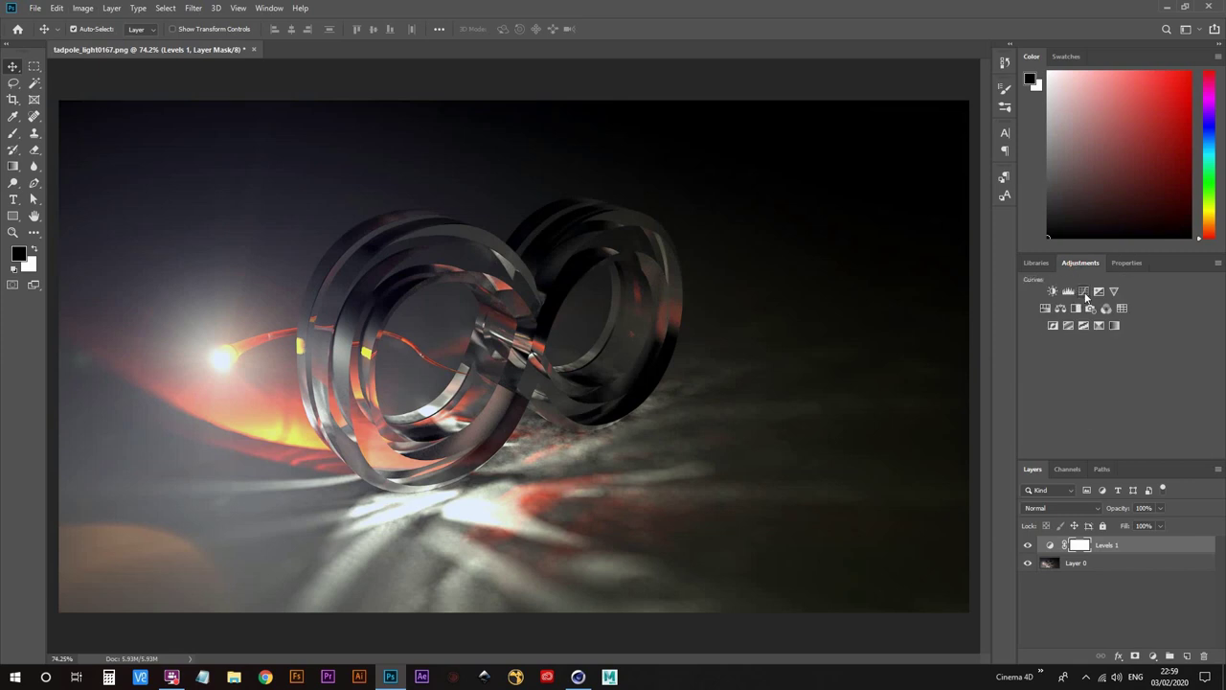
left_click(1083, 291)
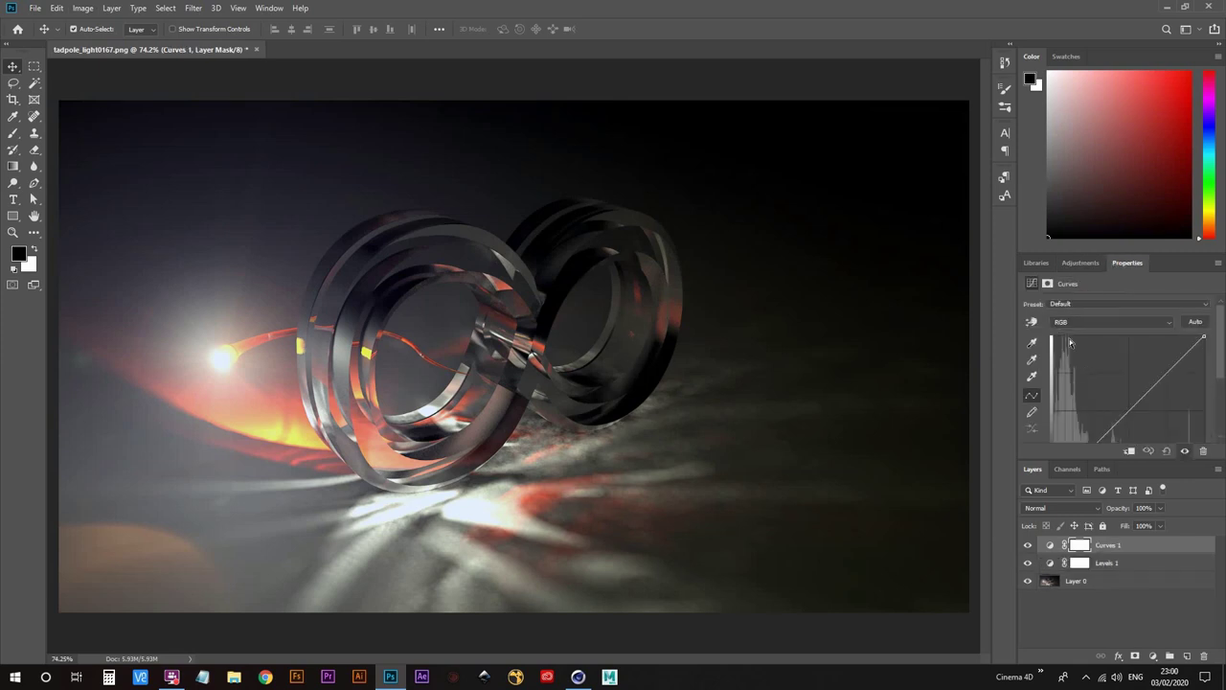
left_click(1086, 304)
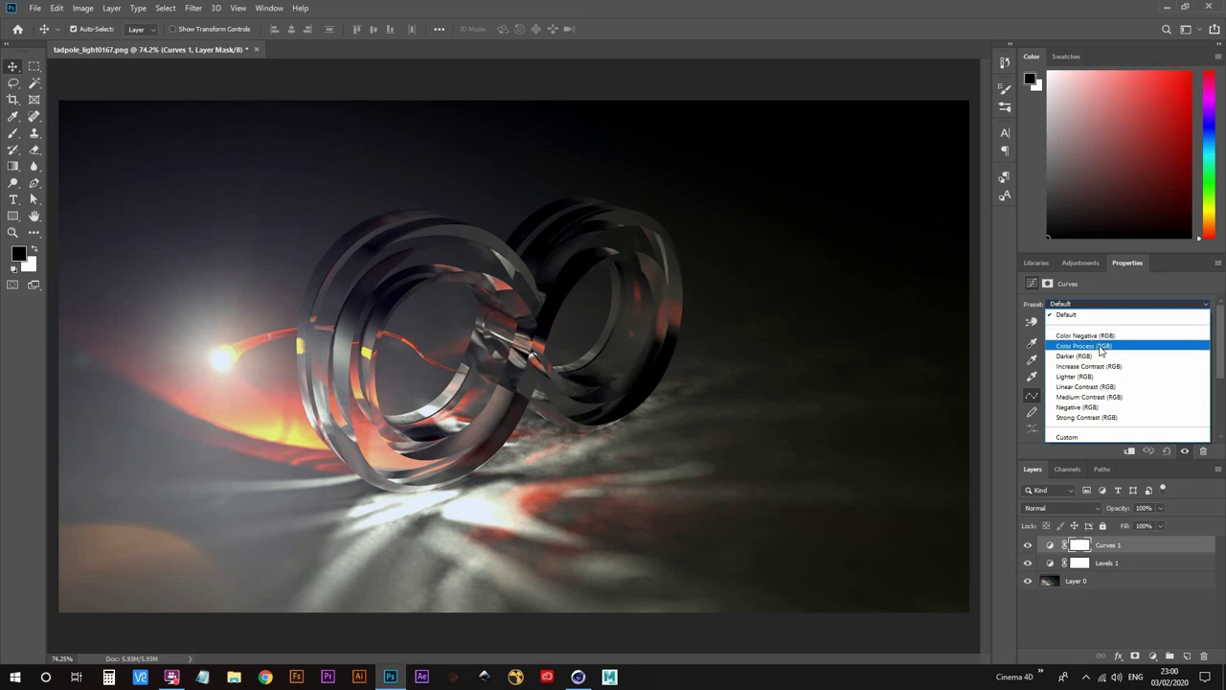
left_click(1103, 386)
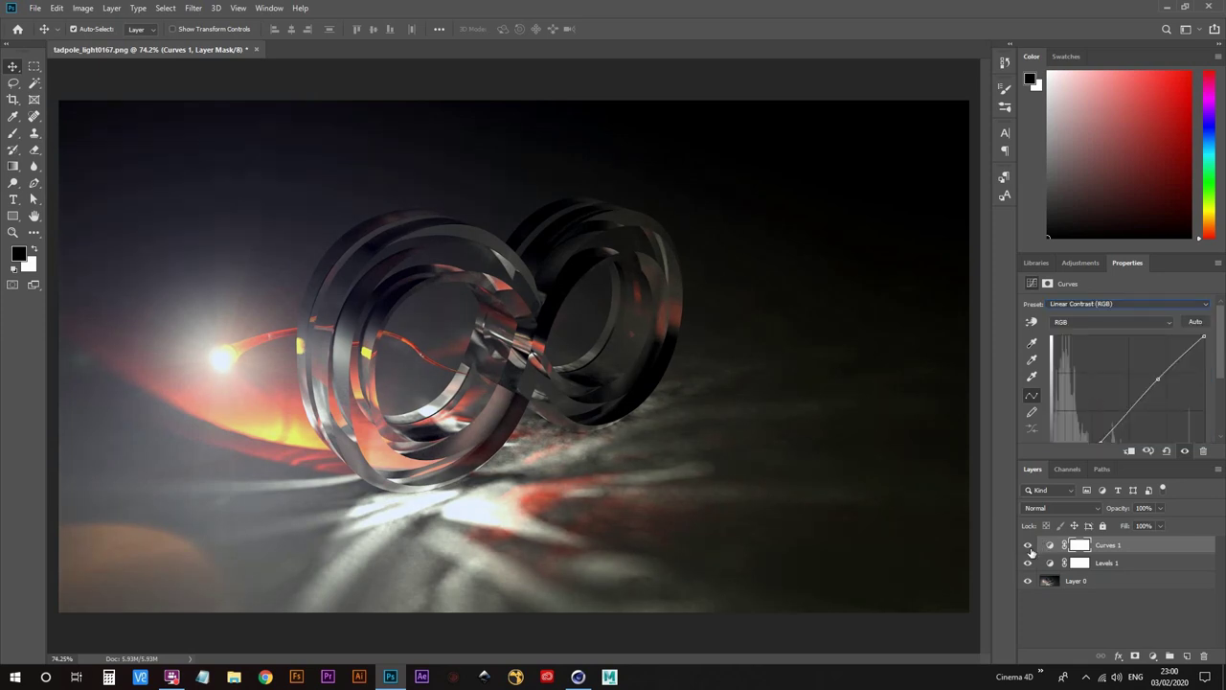
left_click(1027, 563)
left_click(1027, 564)
Add a Vibrance adjustment layer with Vibrance set to +39 and Saturation to +32
left_click(1080, 263)
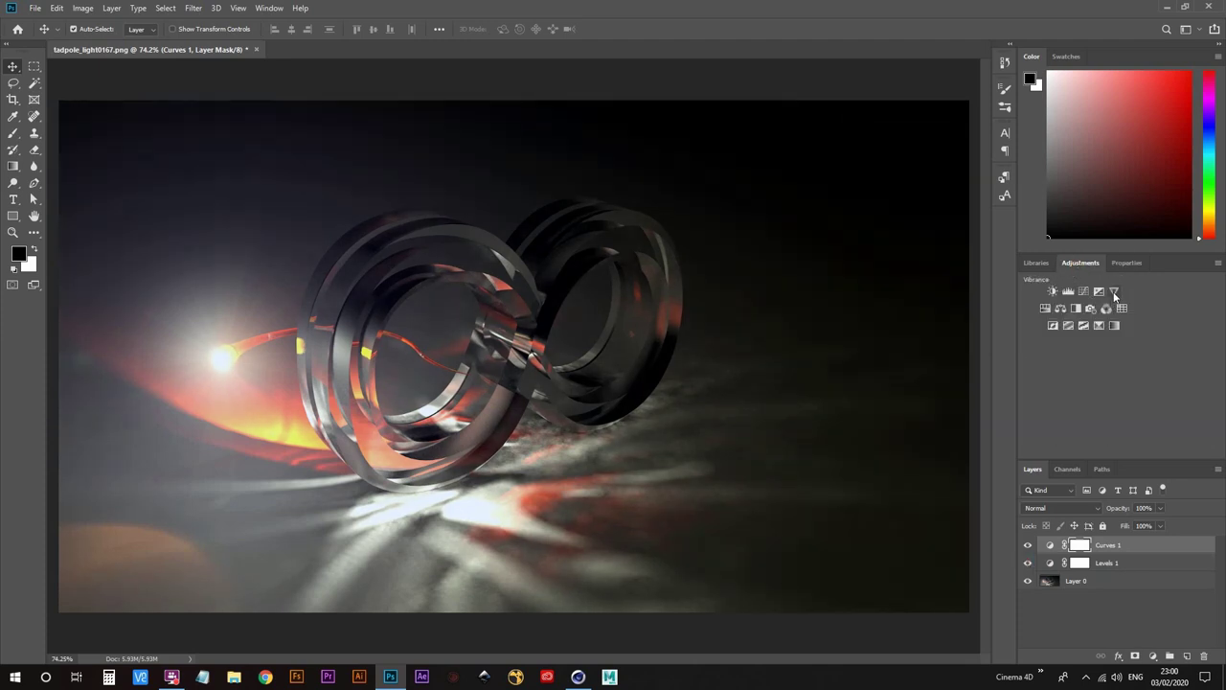
left_click(1114, 291)
left_click_drag(1116, 324, 1146, 343)
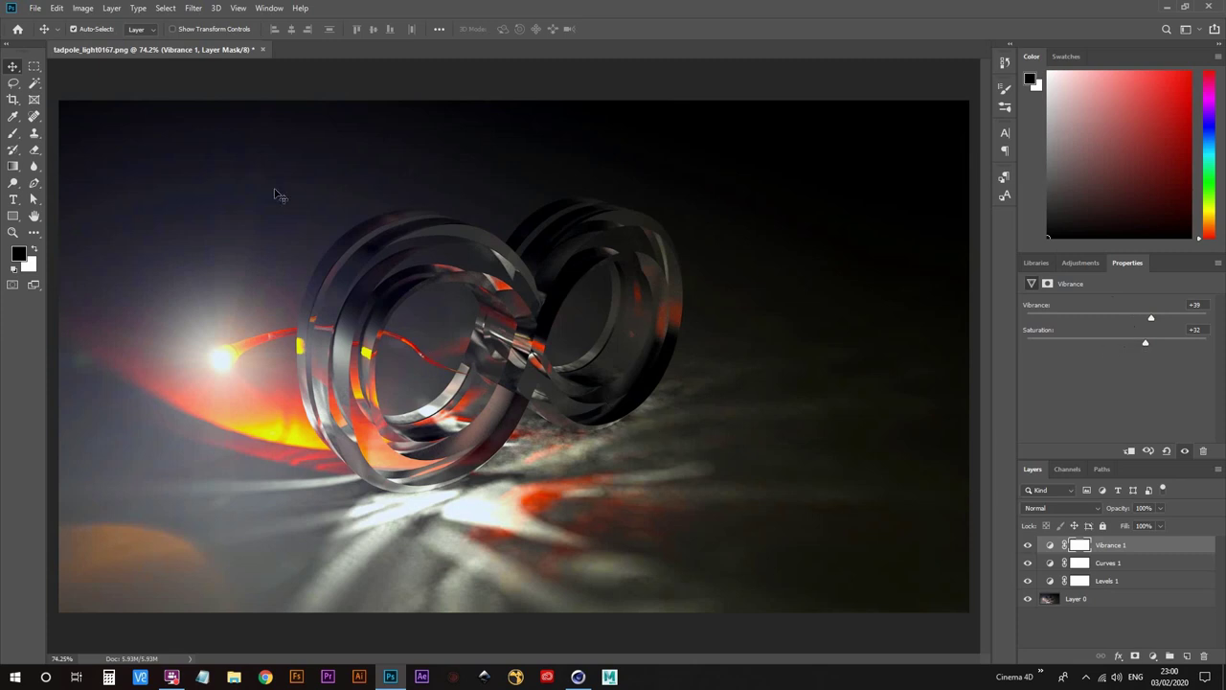
Crop a narrow dark strip off the right edge of the render and fit the image on screen
left_click(12, 99)
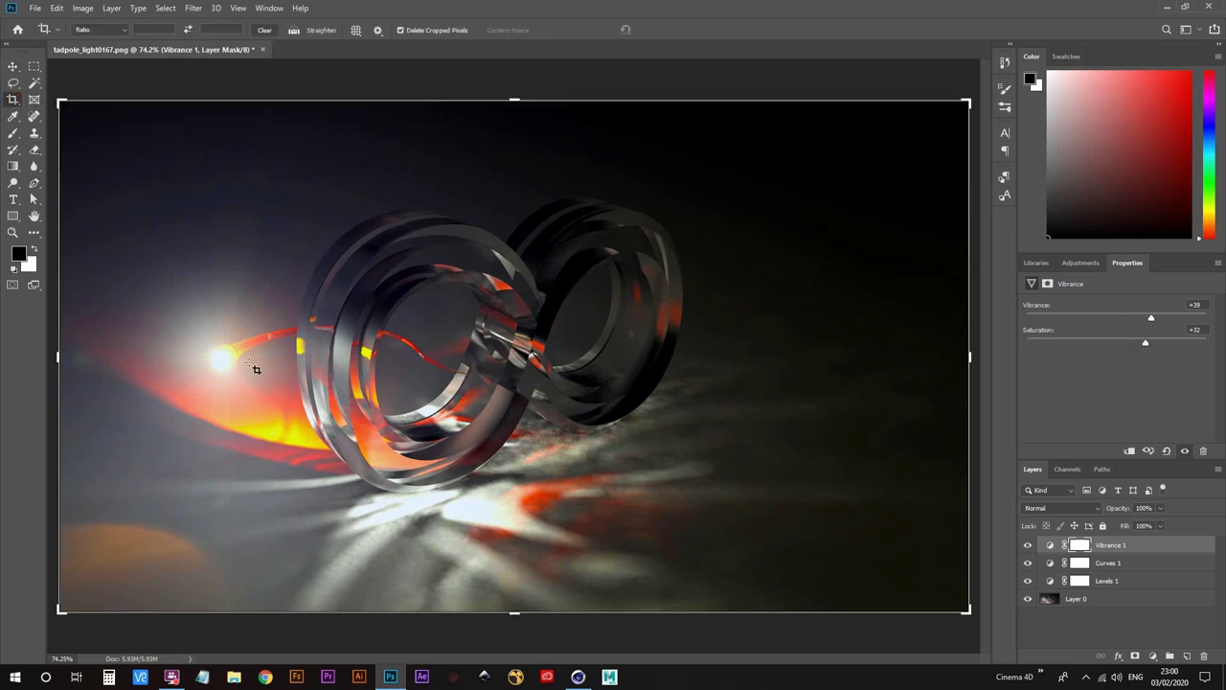
left_click_drag(968, 356, 933, 357)
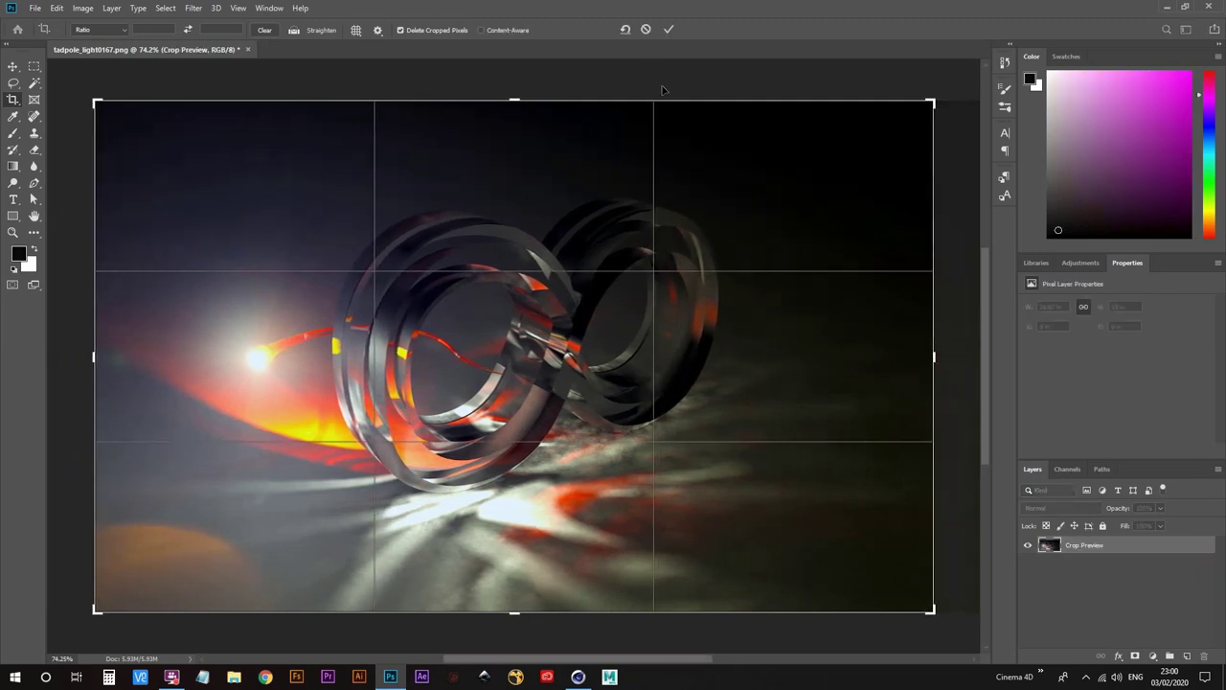
left_click(673, 30)
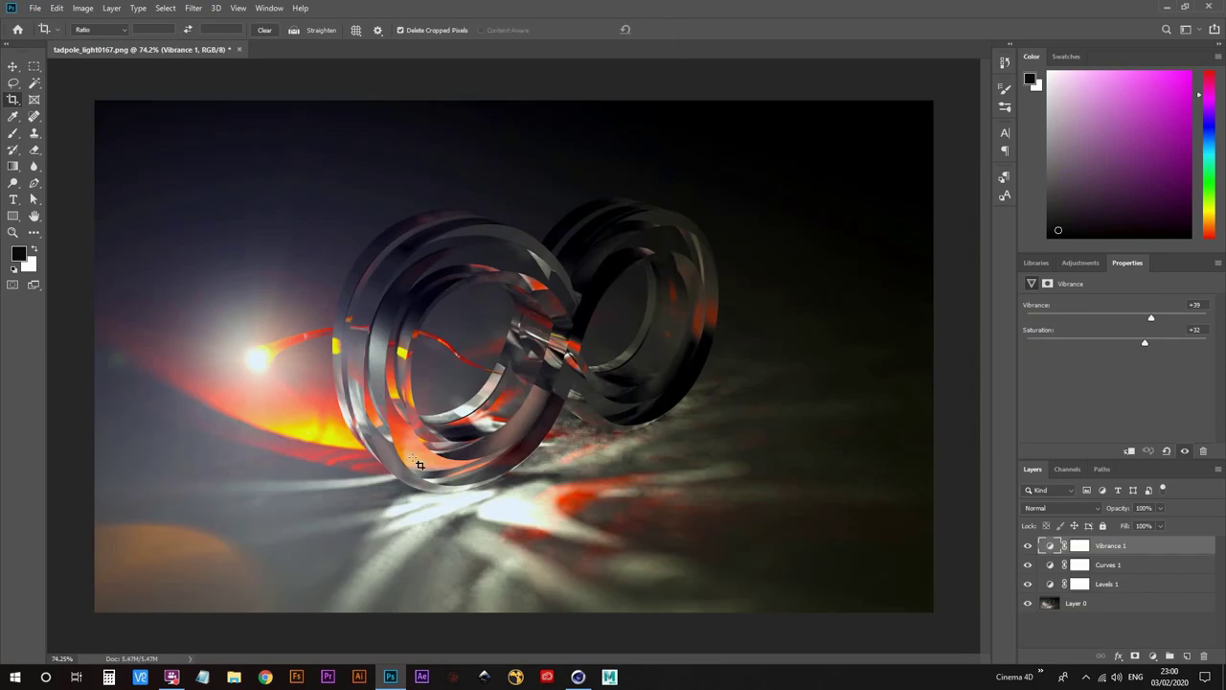
key("ctrl+0")
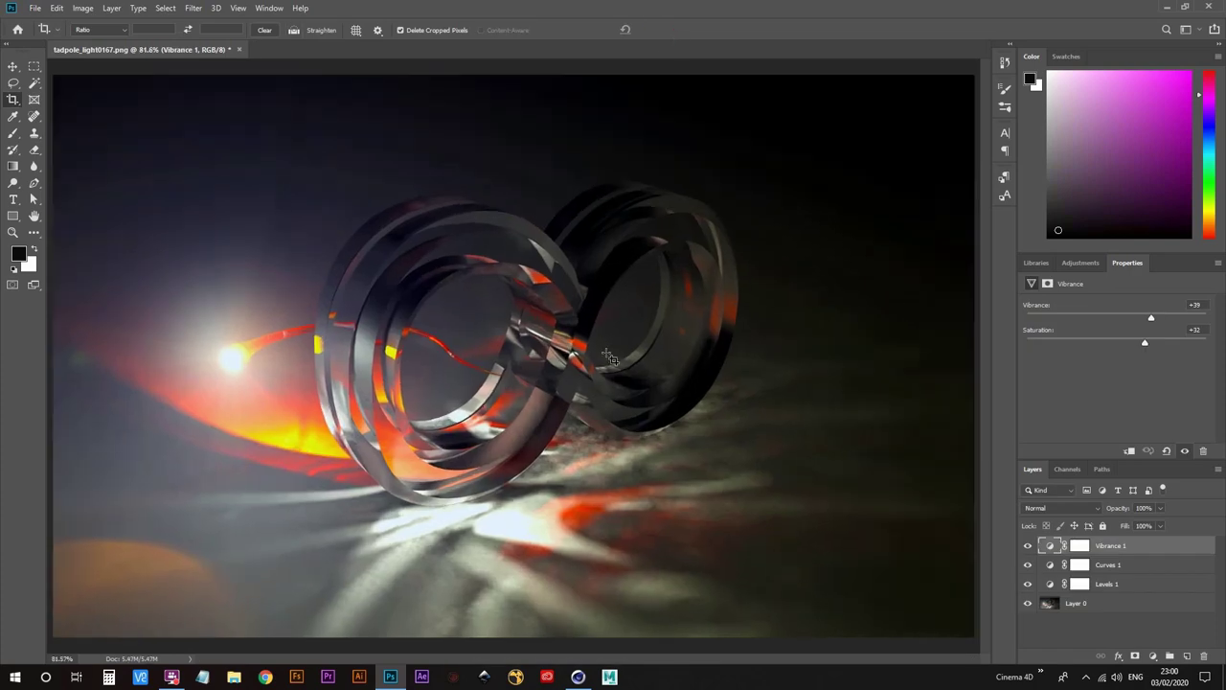